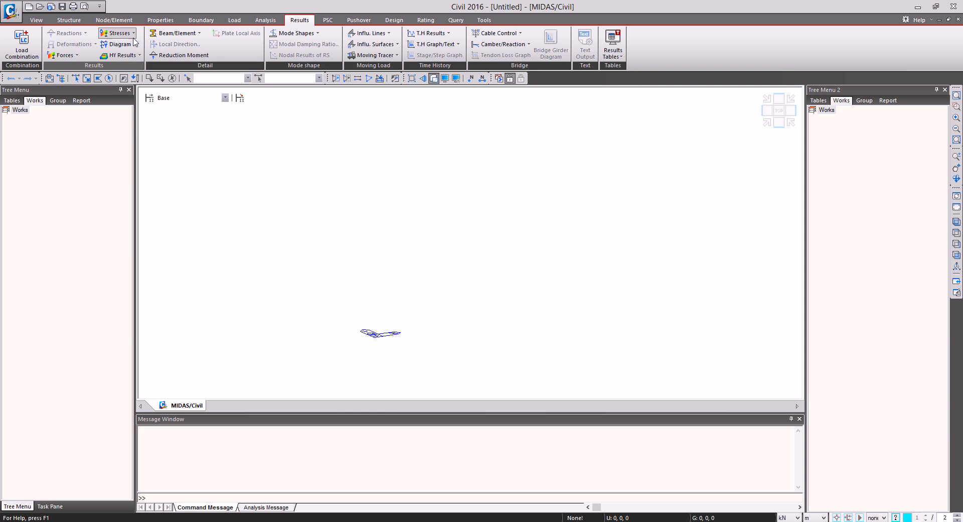
Add a Concrete material using the EN04(RC) standard and the C40/50 database grade, and finish the material definition
{"action": "left_click", "coordinate": [158, 21]}
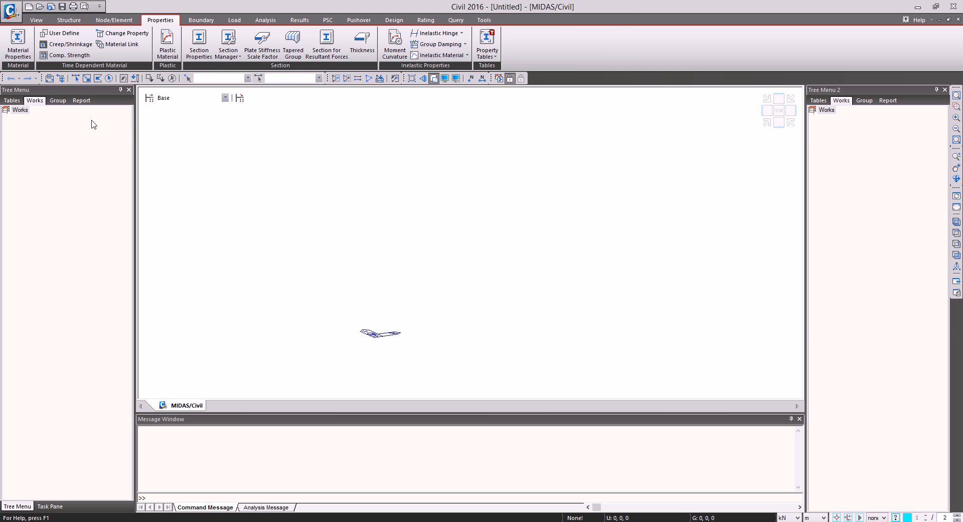
{"action": "left_click", "coordinate": [25, 57]}
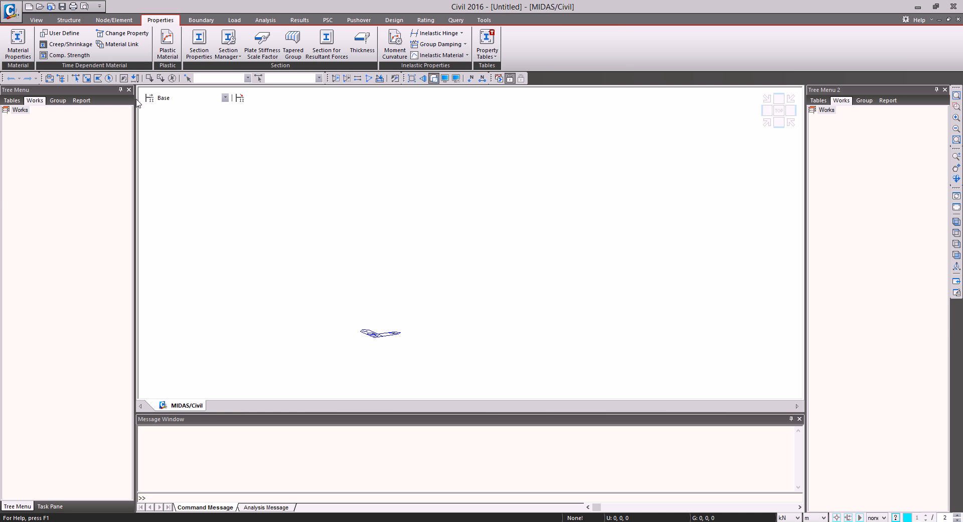
{"action": "left_click_drag", "start_coordinate": [175, 9], "coordinate": [568, 189]}
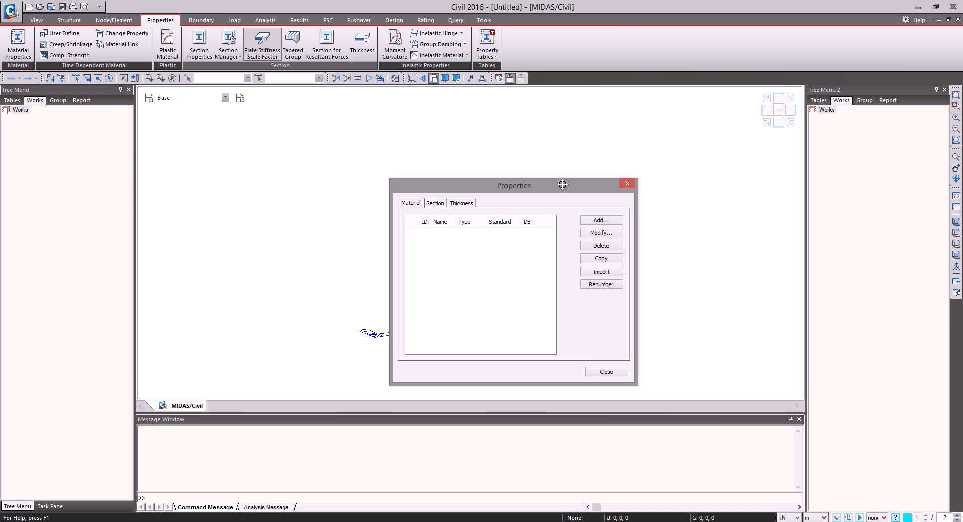
{"action": "left_click", "coordinate": [602, 220]}
{"action": "left_click", "coordinate": [747, 61]}
{"action": "left_click", "coordinate": [720, 77]}
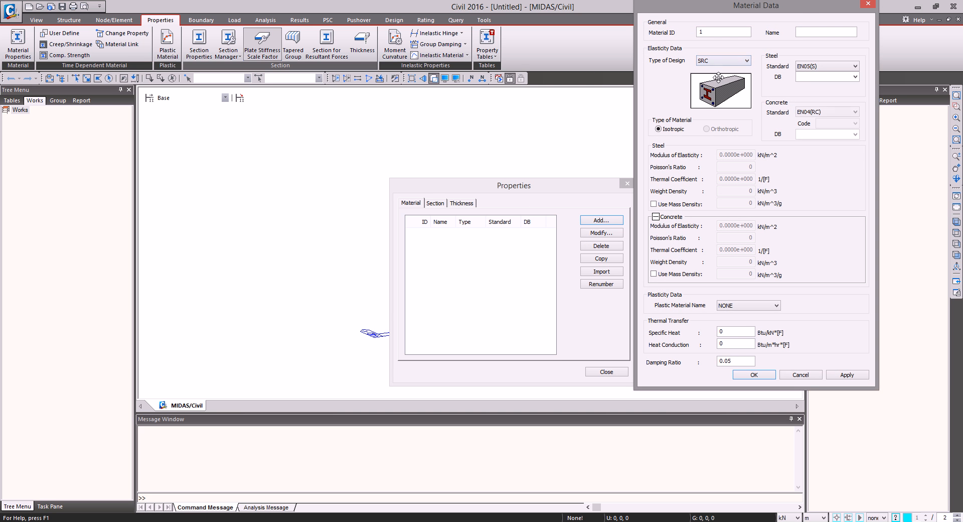
{"action": "left_click", "coordinate": [855, 134]}
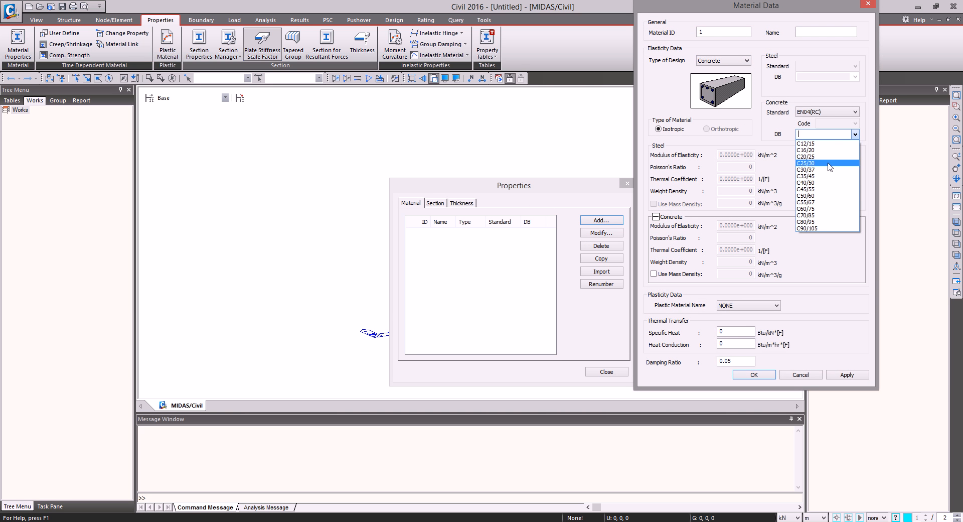
{"action": "left_click", "coordinate": [805, 182]}
{"action": "left_click_drag", "start_coordinate": [768, 5], "coordinate": [595, 64]}
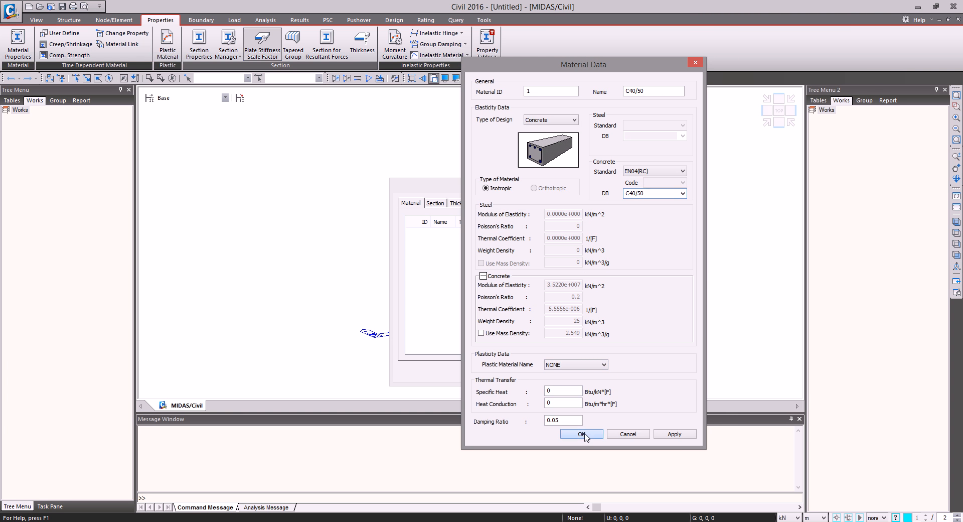
{"action": "left_click", "coordinate": [582, 433]}
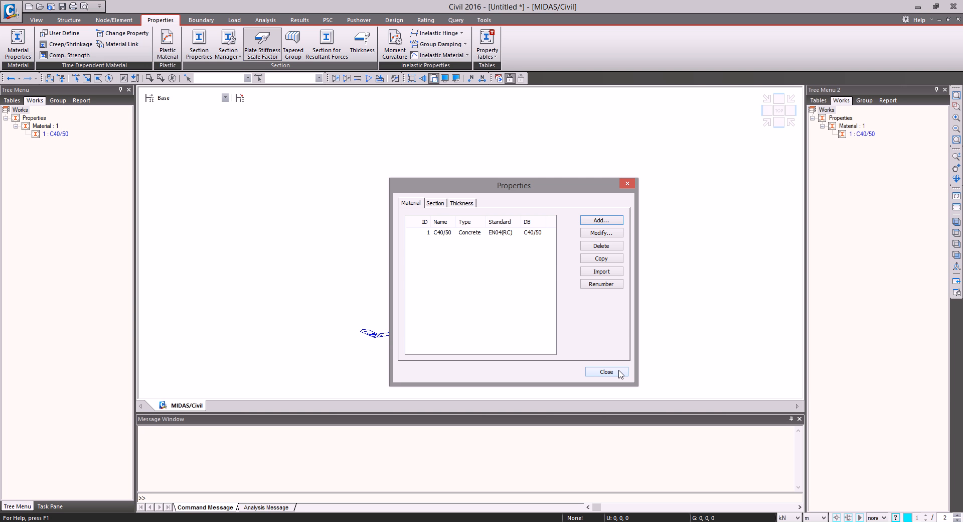
{"action": "left_click", "coordinate": [620, 373]}
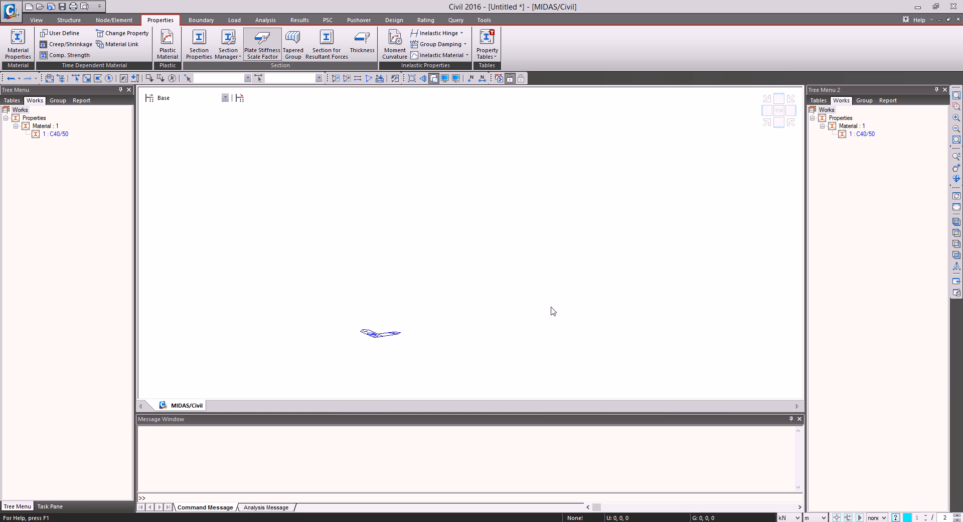
Launch the MIDAS/SPC Sectional Property Calculator and set its units to N for force and mm for length
{"action": "left_click", "coordinate": [484, 20]}
{"action": "left_click", "coordinate": [129, 59]}
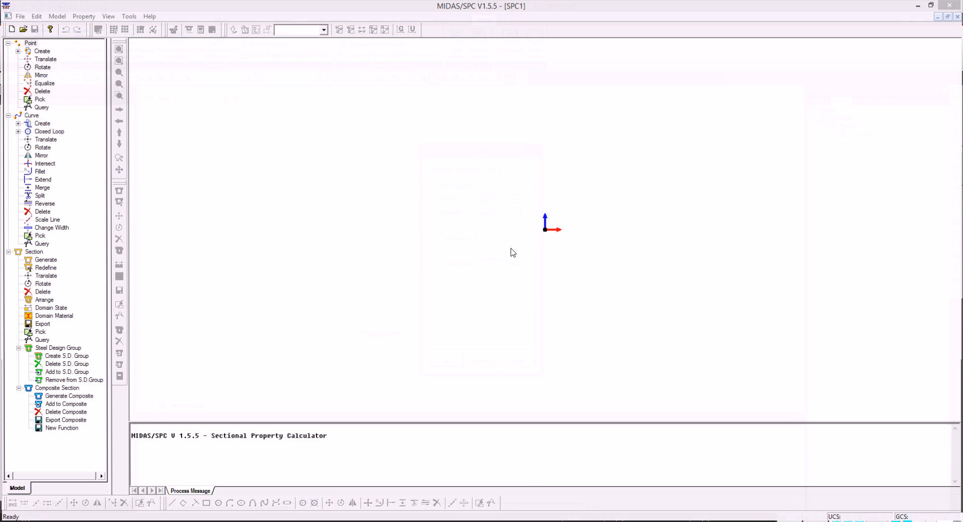
{"action": "left_click", "coordinate": [517, 199]}
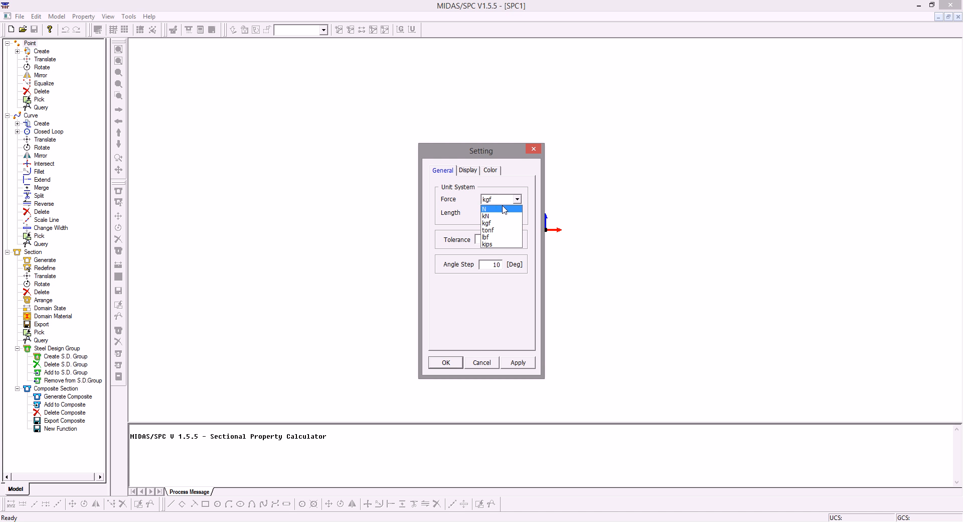
{"action": "left_click", "coordinate": [491, 227]}
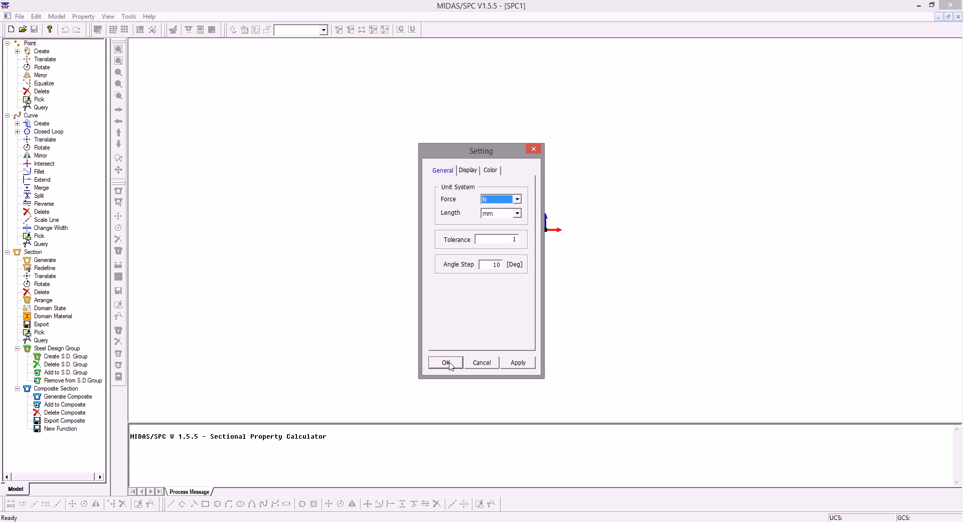
{"action": "left_click", "coordinate": [449, 363]}
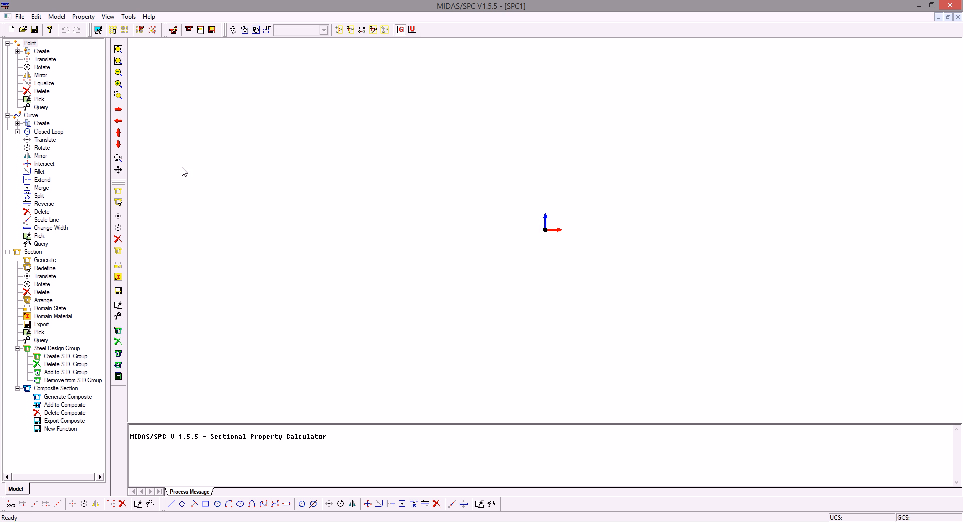
Start the composite section New Function for combining a database girder with a slab
{"action": "left_click", "coordinate": [36, 16]}
{"action": "mouse_move", "coordinate": [57, 16]}
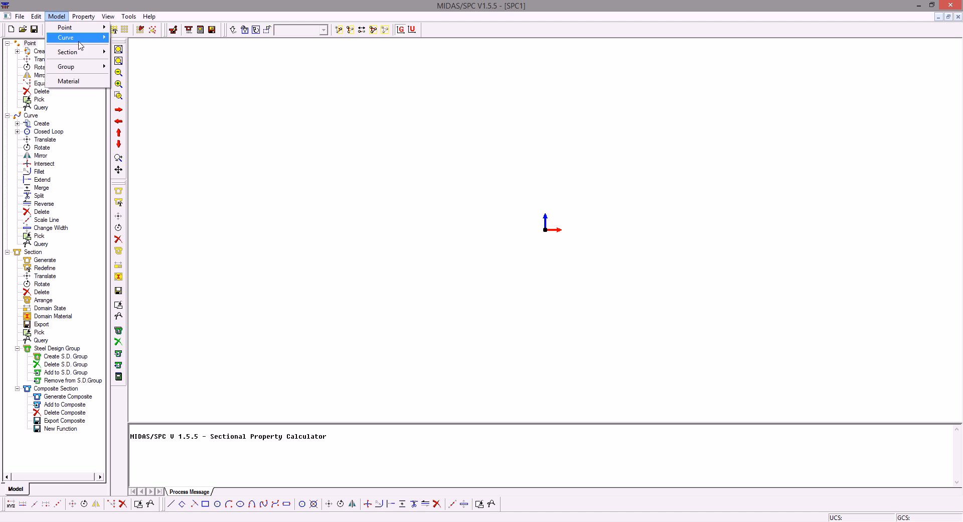
{"action": "mouse_move", "coordinate": [88, 52]}
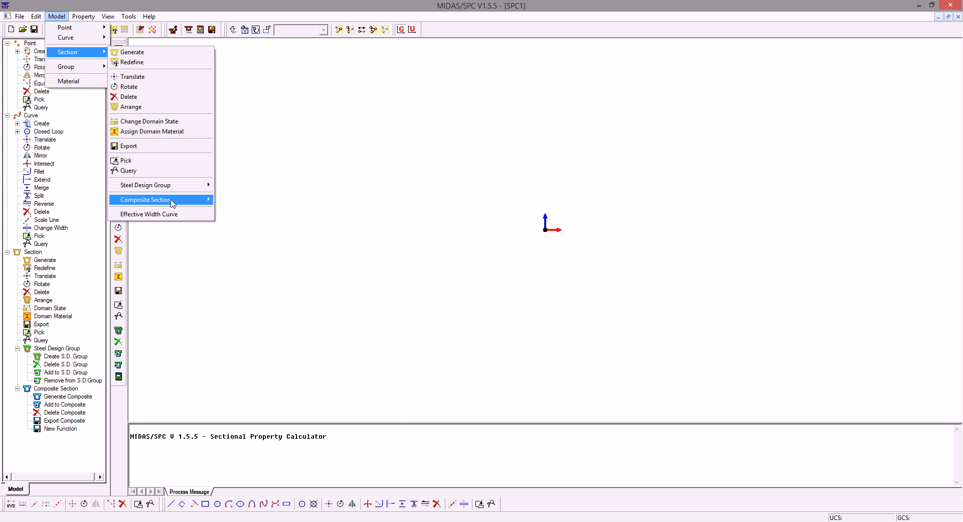
{"action": "mouse_move", "coordinate": [172, 203]}
{"action": "left_click", "coordinate": [253, 253]}
{"action": "left_click_drag", "start_coordinate": [506, 140], "coordinate": [502, 144]}
Start the girder .spc file import and browse through Program Files, MIDAS and midas Civil to the PSC DB UK folder
{"action": "left_click", "coordinate": [542, 282]}
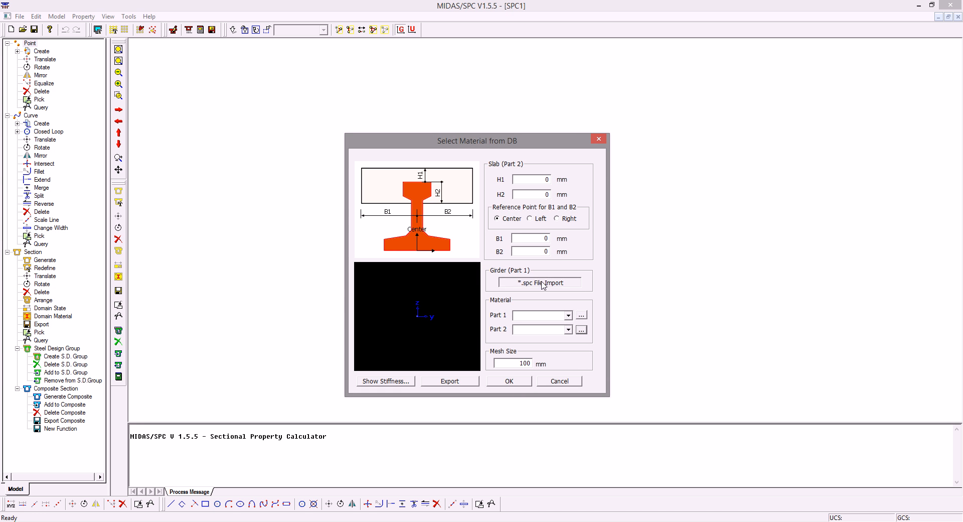
{"action": "left_click", "coordinate": [503, 213]}
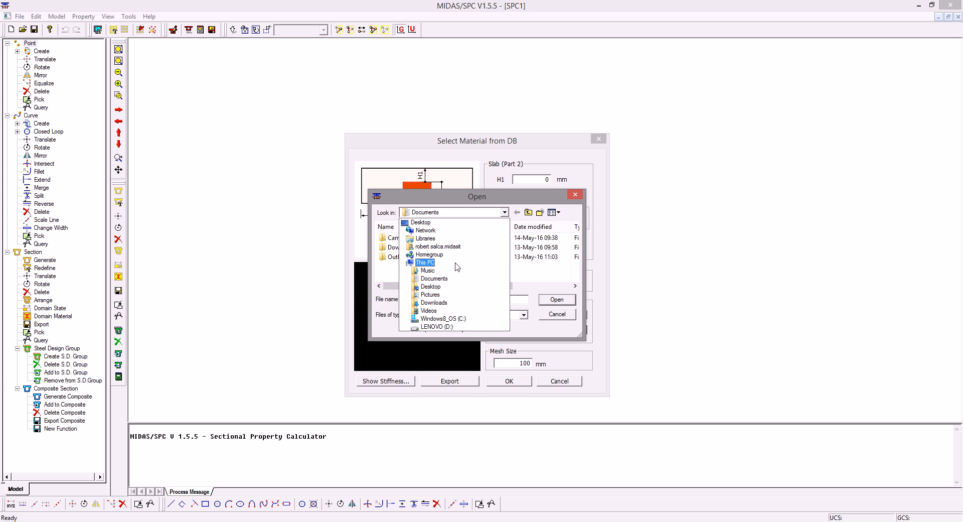
{"action": "left_click", "coordinate": [441, 319]}
{"action": "left_click", "coordinate": [410, 267]}
{"action": "scroll", "coordinate": [410, 267], "scroll_direction": "down", "scroll_amount": 1}
{"action": "scroll", "coordinate": [411, 267], "scroll_direction": "up", "scroll_amount": 1}
{"action": "double_click", "coordinate": [414, 257]}
{"action": "scroll", "coordinate": [411, 256], "scroll_direction": "down", "scroll_amount": 2}
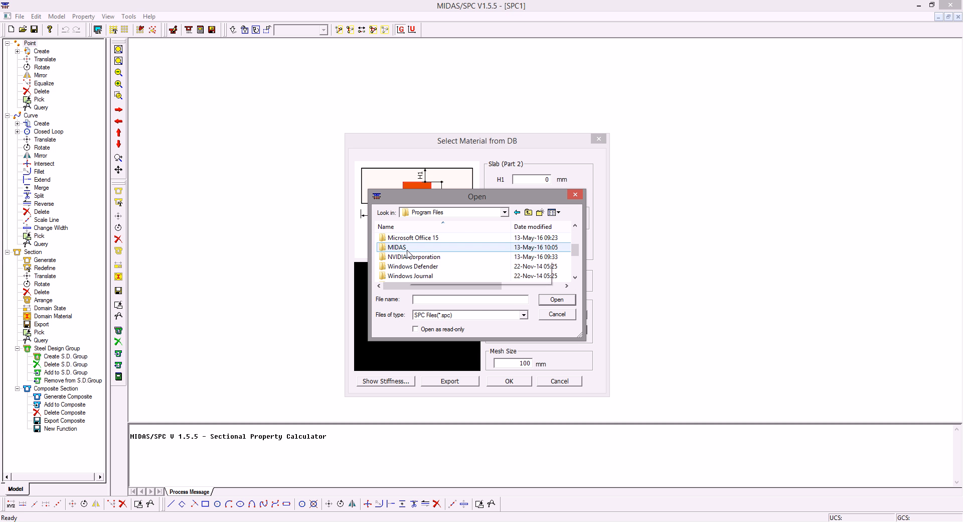
{"action": "double_click", "coordinate": [406, 247]}
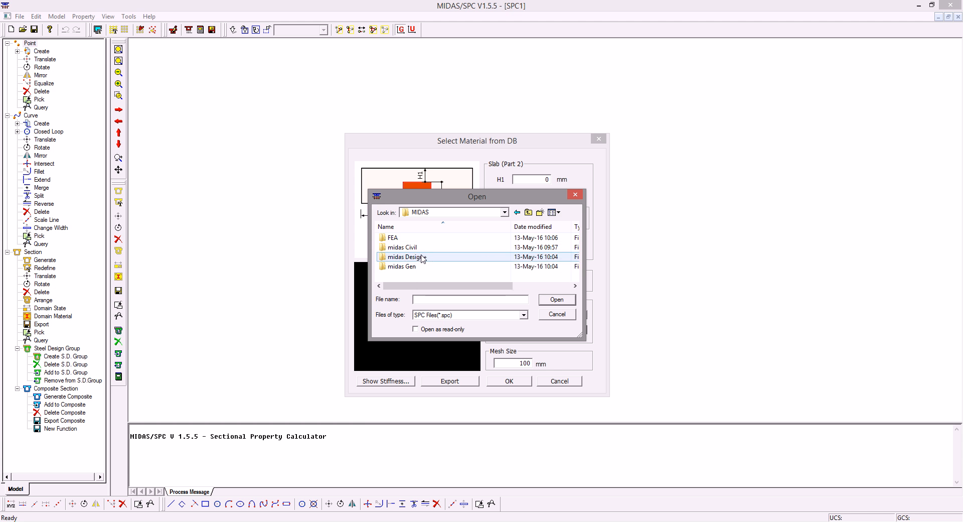
{"action": "double_click", "coordinate": [419, 248]}
{"action": "scroll", "coordinate": [434, 266], "scroll_direction": "down", "scroll_amount": 3}
{"action": "double_click", "coordinate": [417, 257]}
{"action": "double_click", "coordinate": [412, 238]}
{"action": "scroll", "coordinate": [408, 266], "scroll_direction": "down", "scroll_amount": 1}
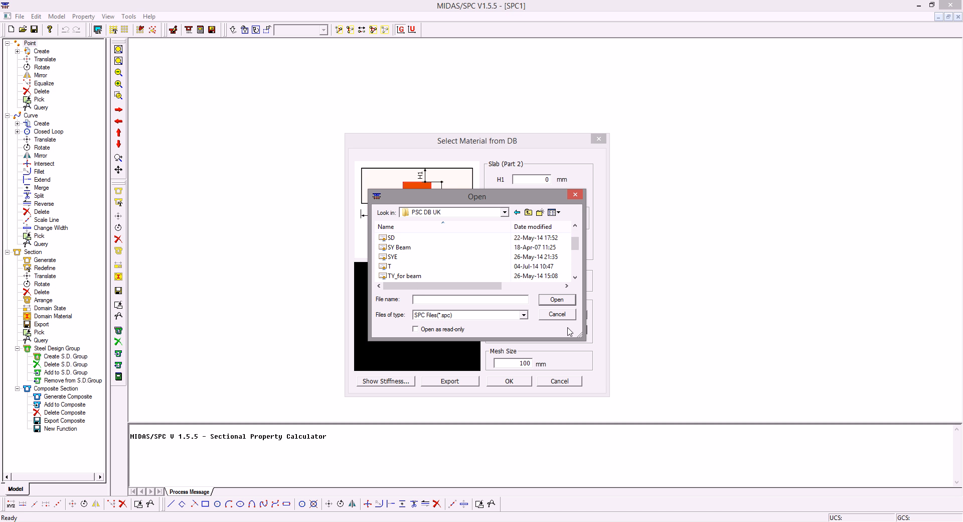
Import the TY_for solid file and choose the TY8 section as the girder
{"action": "left_click_drag", "start_coordinate": [580, 335], "coordinate": [810, 521]}
{"action": "left_click_drag", "start_coordinate": [471, 203], "coordinate": [409, 145]}
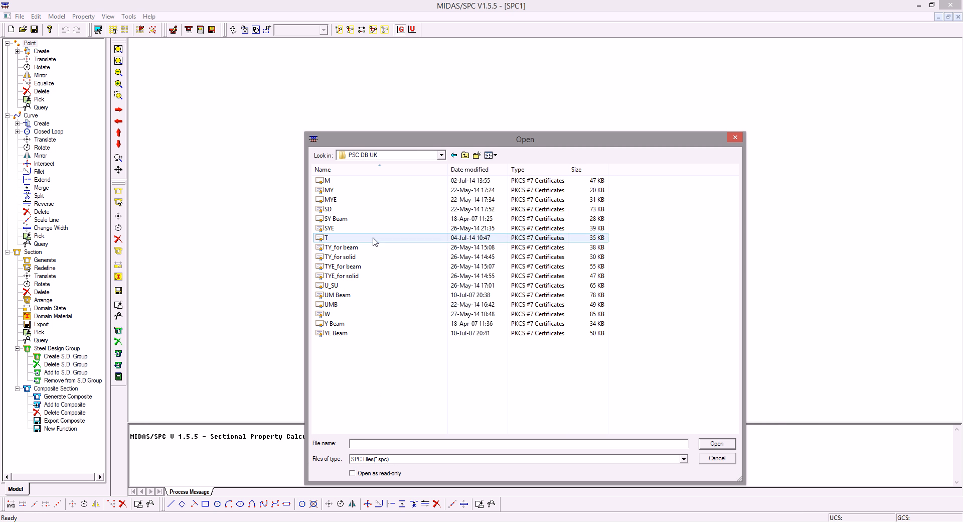
{"action": "left_click", "coordinate": [347, 256]}
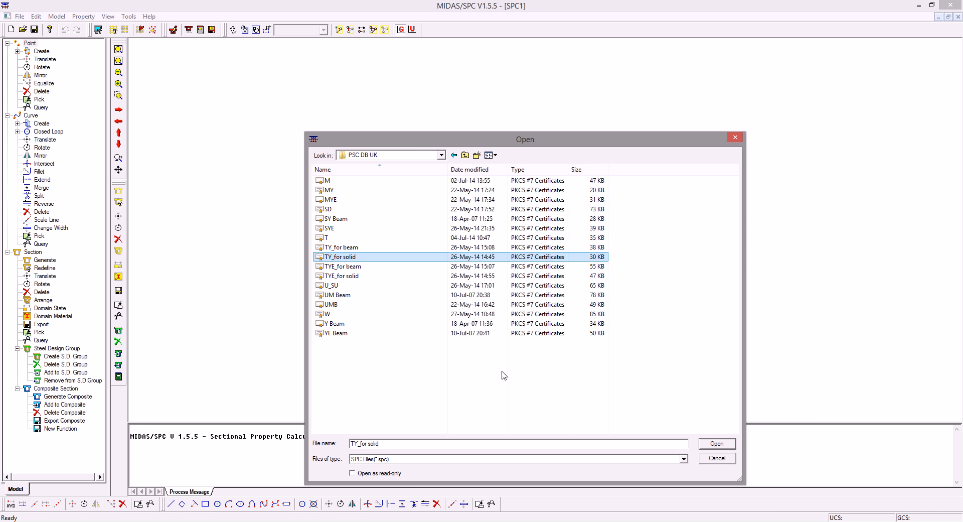
{"action": "left_click", "coordinate": [715, 444]}
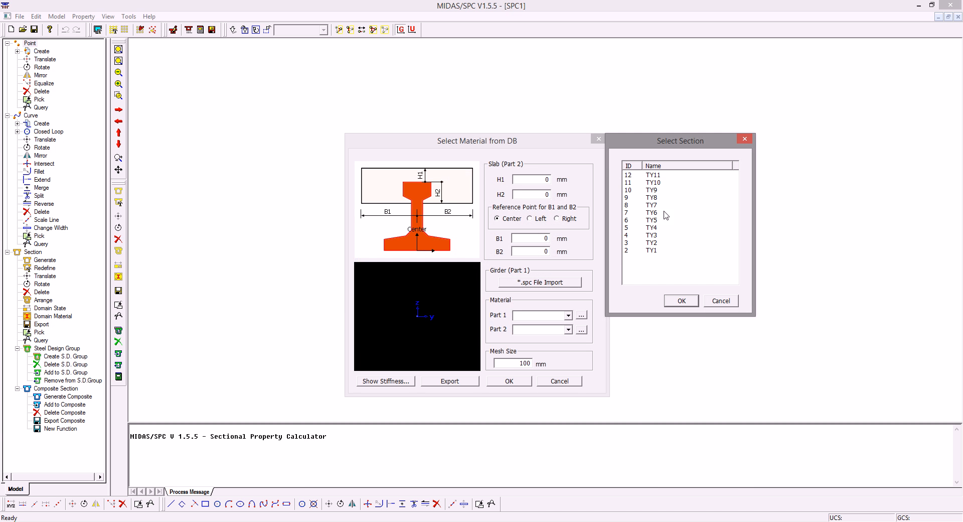
{"action": "left_click", "coordinate": [654, 198]}
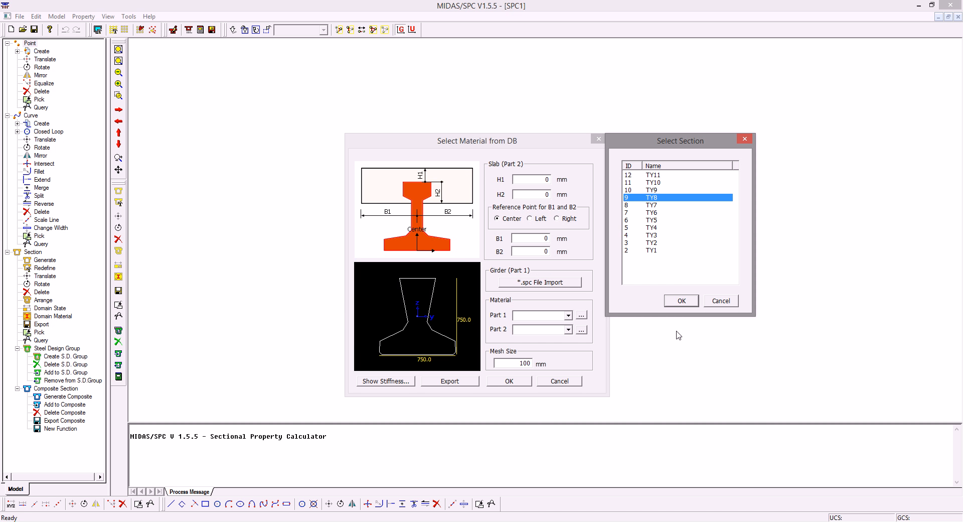
{"action": "left_click", "coordinate": [682, 300]}
Set the slab dimensions to H1 150 mm, H2 750 mm, B1 375 mm and B2 375 mm
{"action": "left_click_drag", "start_coordinate": [480, 141], "coordinate": [438, 136]}
{"action": "left_click_drag", "start_coordinate": [489, 173], "coordinate": [546, 175]}
{"action": "type", "text": "150"}
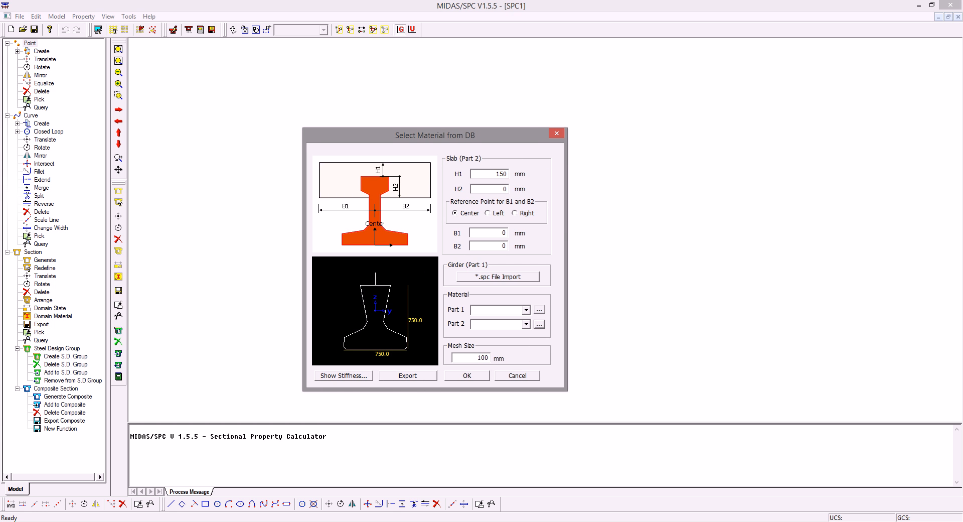
{"action": "type", "text": "750"}
{"action": "type", "text": "375"}
{"action": "key", "text": "shift+Tab"}
{"action": "double_click", "coordinate": [503, 246]}
{"action": "type", "text": "23"}
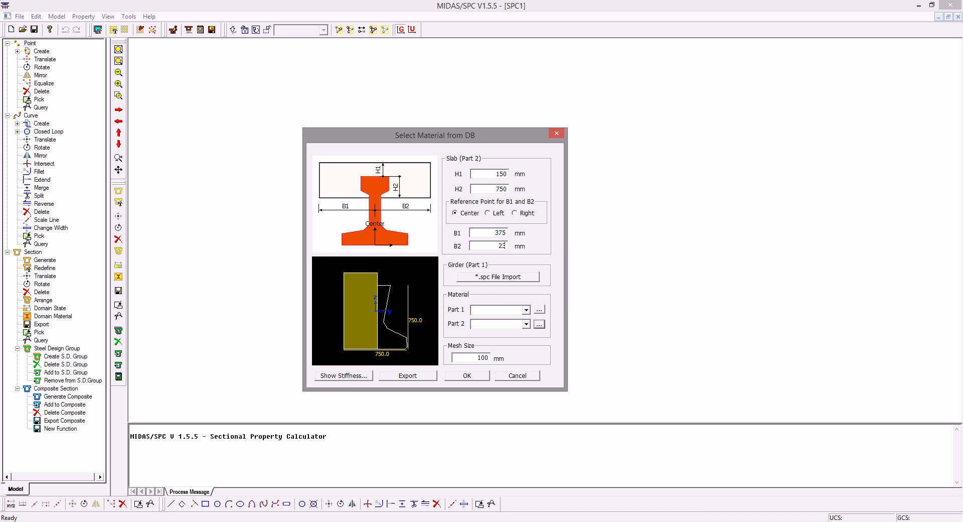
{"action": "key", "text": "BackSpace"}
{"action": "key", "text": "BackSpace"}
{"action": "type", "text": "375"}
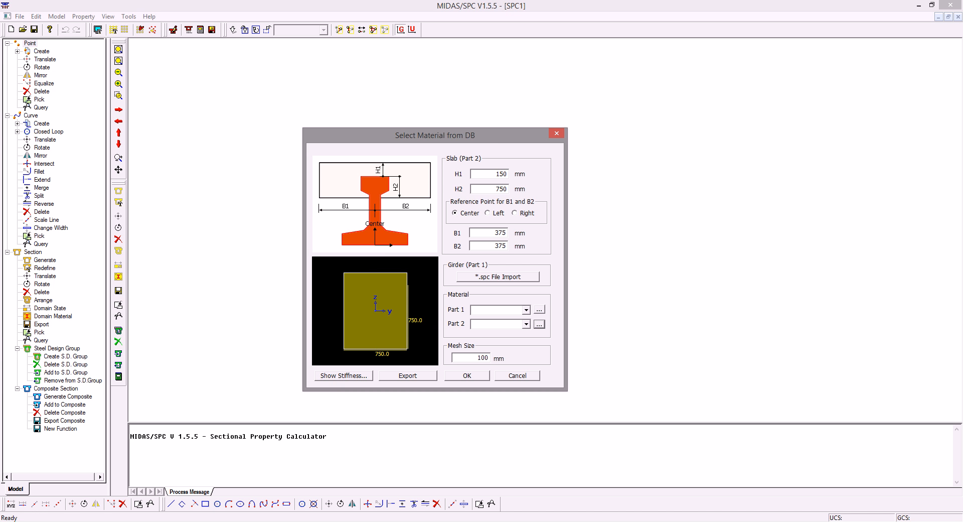
Add a material named c40/50 with modulus of elasticity 3.522e4, Poisson's ratio 0.2 and density 2.5e-005
{"action": "left_click", "coordinate": [540, 311]}
{"action": "left_click", "coordinate": [504, 236]}
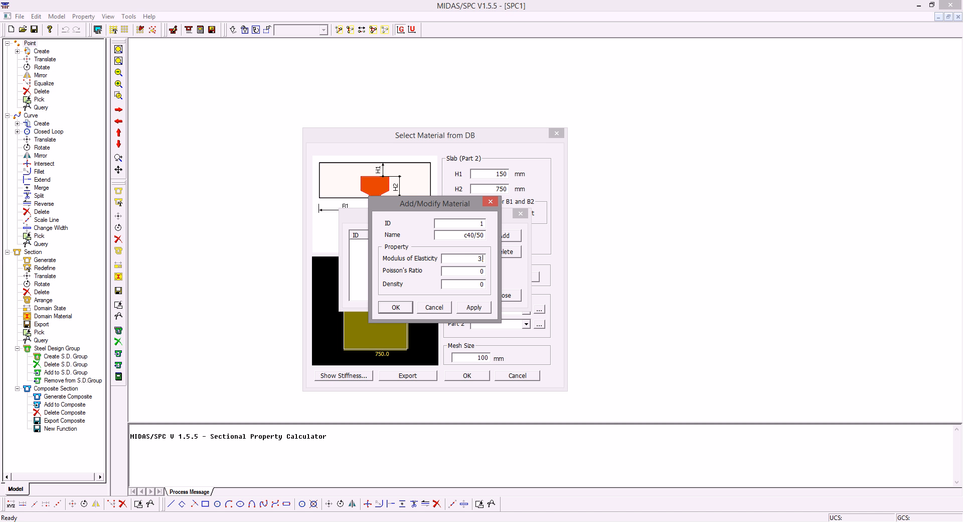
{"action": "type", "text": "3.522e4"}
{"action": "key", "text": "Tab"}
{"action": "left_click", "coordinate": [474, 307]}
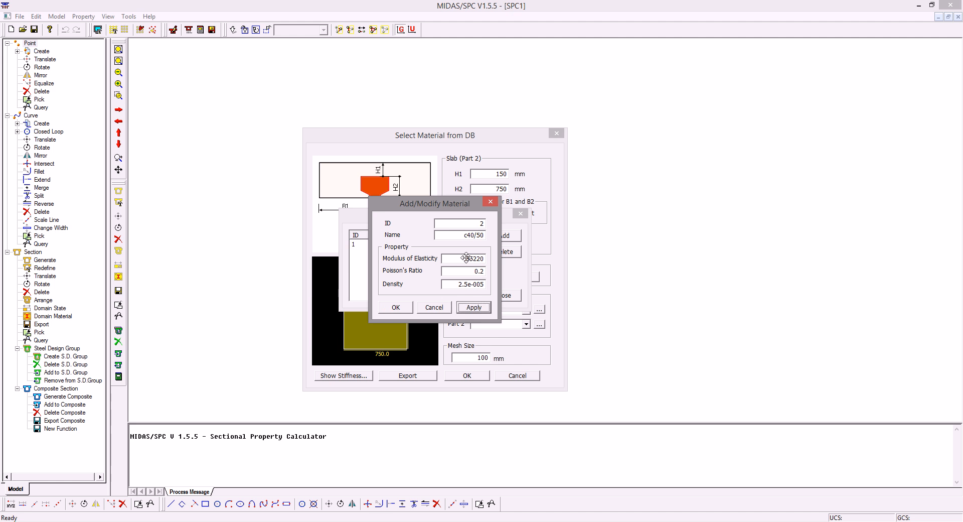
Add a second material named c30/37 with its own modulus of elasticity, keeping Poisson's ratio 0.2 and density 2.5e-005, and close the material list
{"action": "type", "text": "c"}
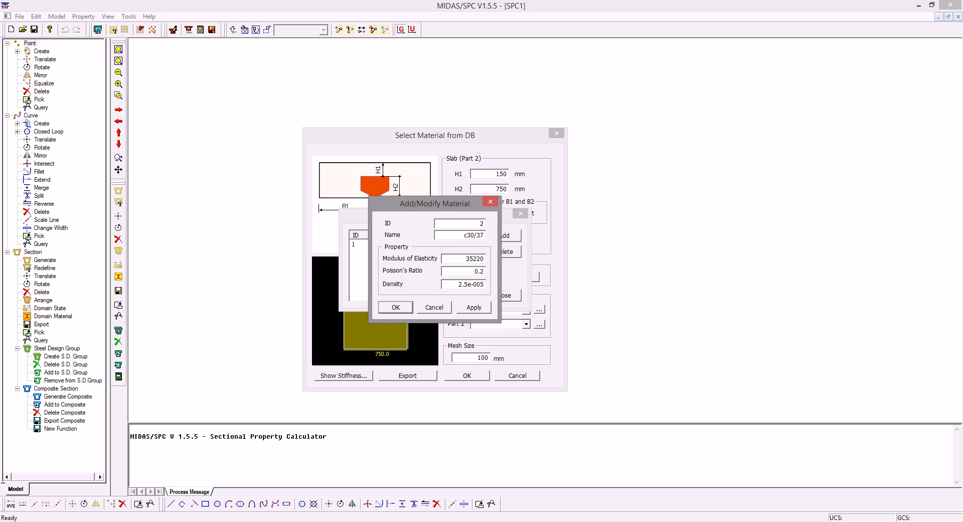
{"action": "type", "text": "30/37"}
{"action": "key", "text": "Tab"}
{"action": "type", "text": "328"}
{"action": "left_click", "coordinate": [394, 307]}
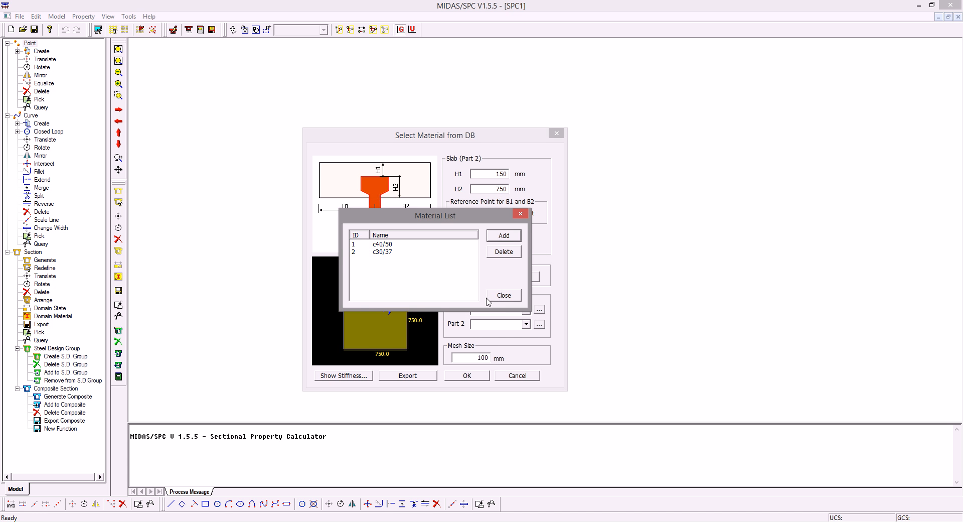
{"action": "left_click", "coordinate": [507, 295]}
Assign c40/50 to Part 1 and c30/37 to Part 2, and set the mesh size to 50 mm
{"action": "left_click", "coordinate": [526, 311]}
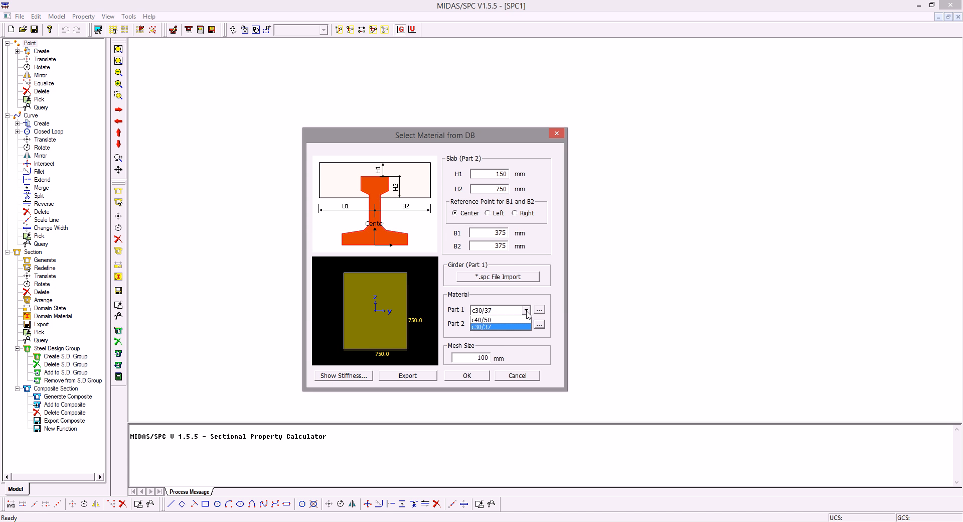
{"action": "left_click", "coordinate": [484, 324]}
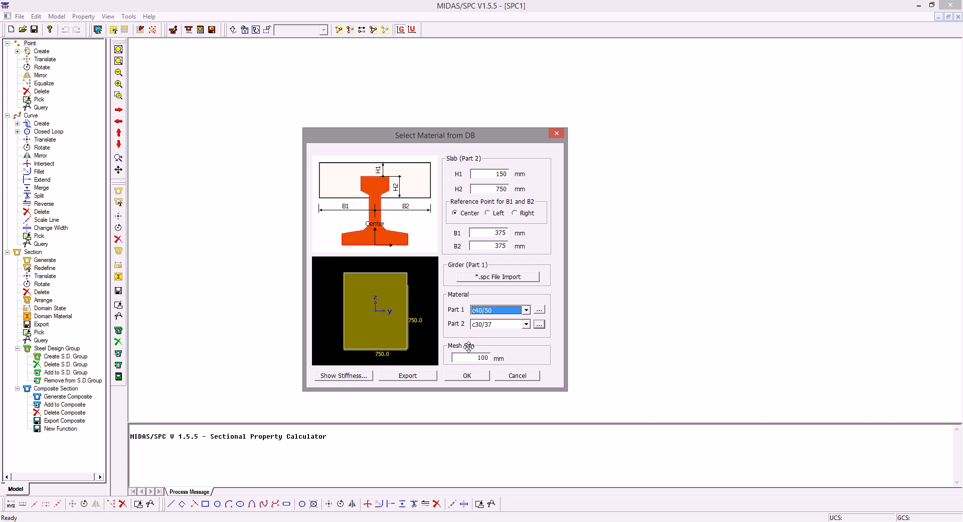
{"action": "left_click_drag", "start_coordinate": [468, 360], "coordinate": [506, 357]}
{"action": "type", "text": "50"}
Export the composite girder and slab section to the Desktop as the MIDAS section file TY8.sec
{"action": "left_click", "coordinate": [415, 376]}
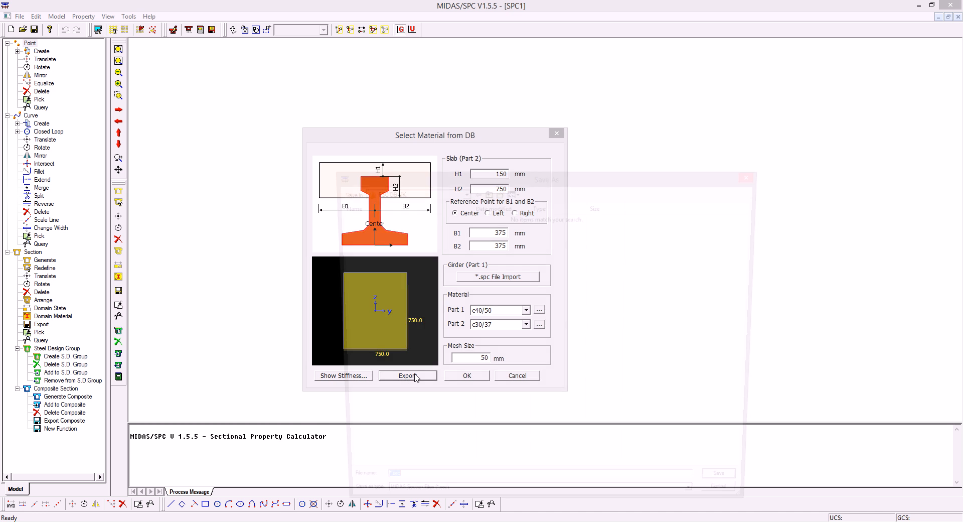
{"action": "left_click_drag", "start_coordinate": [517, 179], "coordinate": [479, 133]}
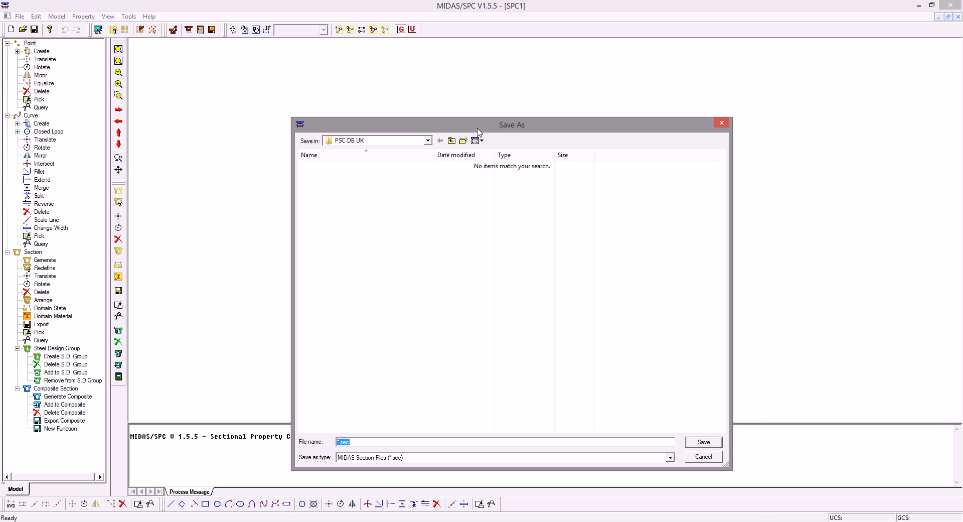
{"action": "left_click", "coordinate": [427, 140]}
{"action": "left_click", "coordinate": [346, 151]}
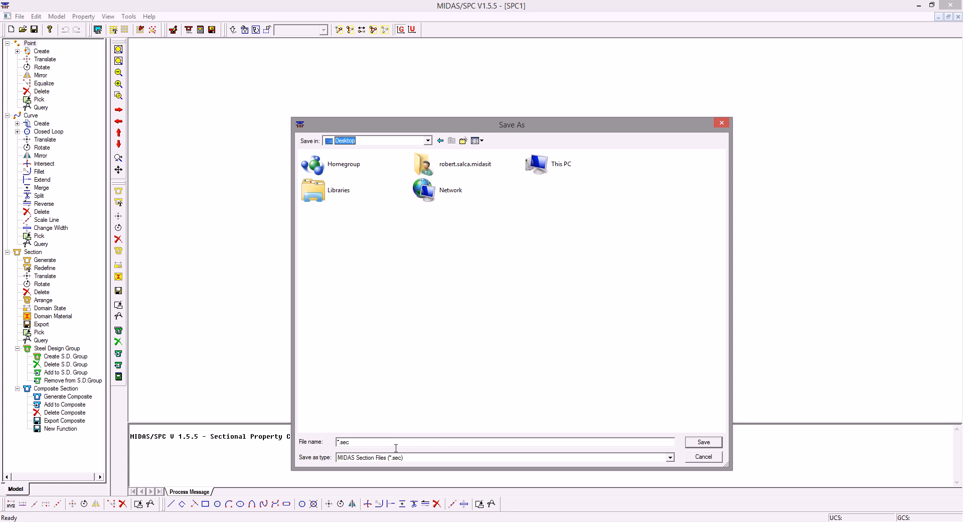
{"action": "left_click", "coordinate": [363, 440]}
{"action": "left_click", "coordinate": [715, 442]}
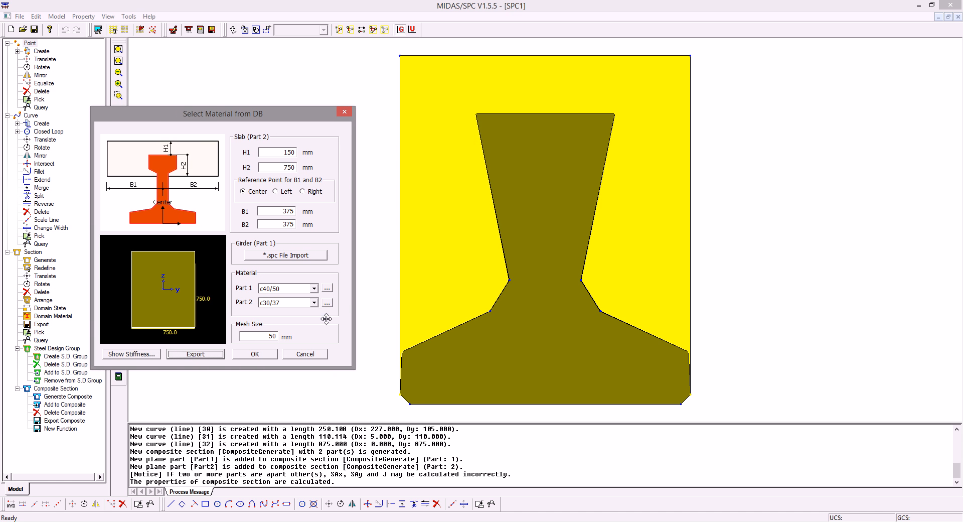
Accept the composite section settings and close MIDAS/SPC to return to midas Civil
{"action": "left_click", "coordinate": [244, 359]}
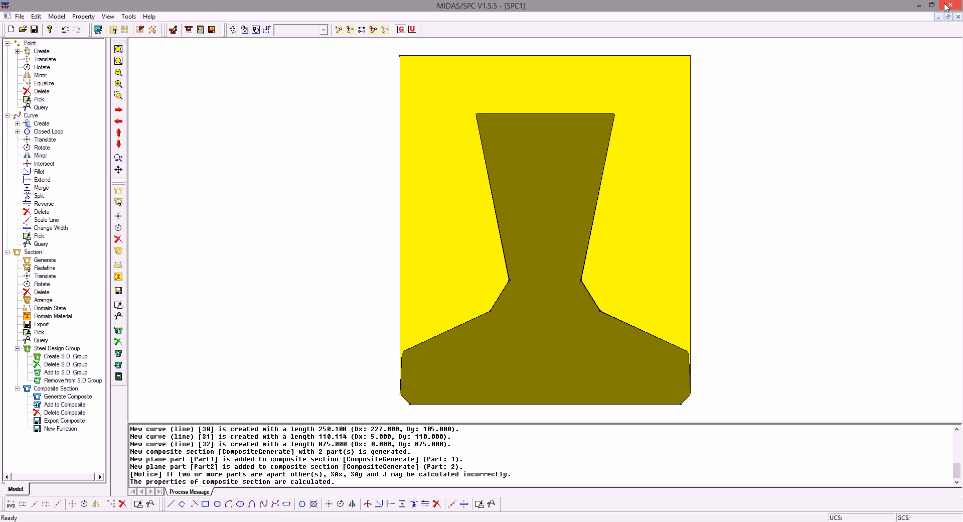
{"action": "left_click", "coordinate": [950, 5]}
{"action": "left_click", "coordinate": [507, 290]}
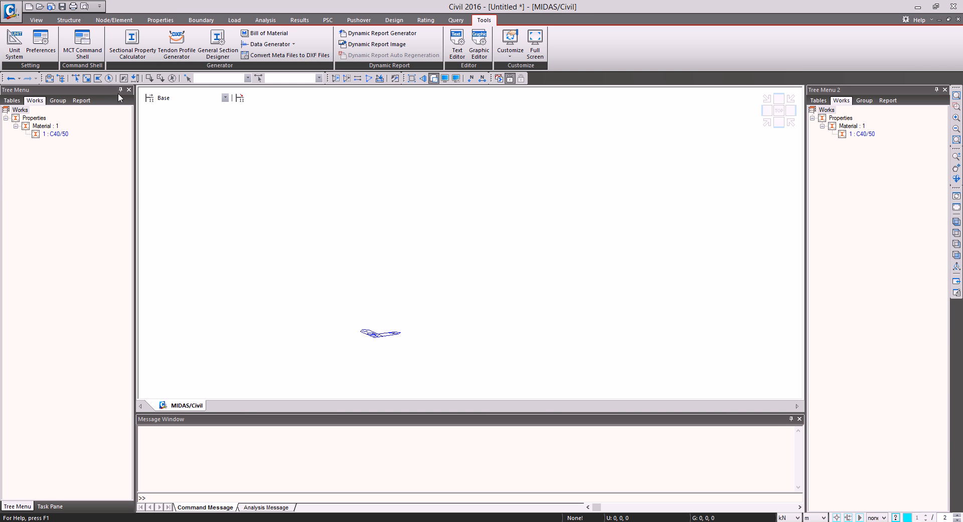
Start a new section in midas Civil as a composite section of type Composite-General
{"action": "left_click", "coordinate": [160, 20]}
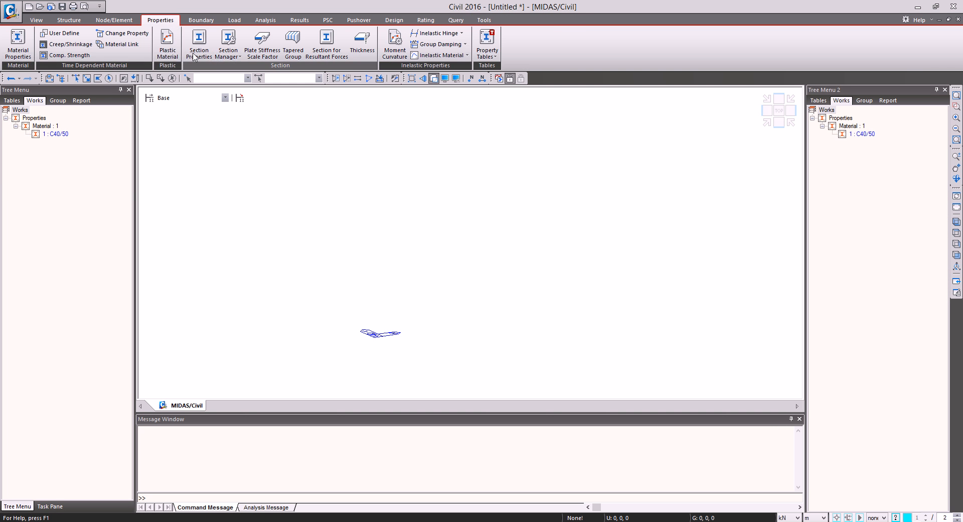
{"action": "left_click", "coordinate": [165, 42]}
{"action": "left_click_drag", "start_coordinate": [144, 24], "coordinate": [466, 112]}
{"action": "left_click", "coordinate": [536, 179]}
{"action": "left_click", "coordinate": [507, 131]}
{"action": "left_click", "coordinate": [512, 177]}
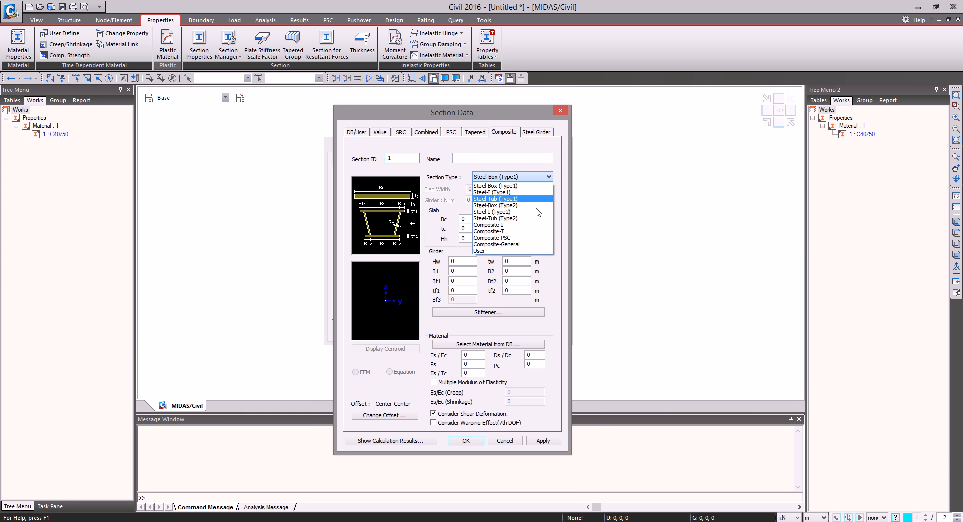
{"action": "left_click", "coordinate": [477, 244]}
Import TY8.sec from the Desktop into the new section, then discard the section and close the properties list
{"action": "left_click", "coordinate": [387, 354]}
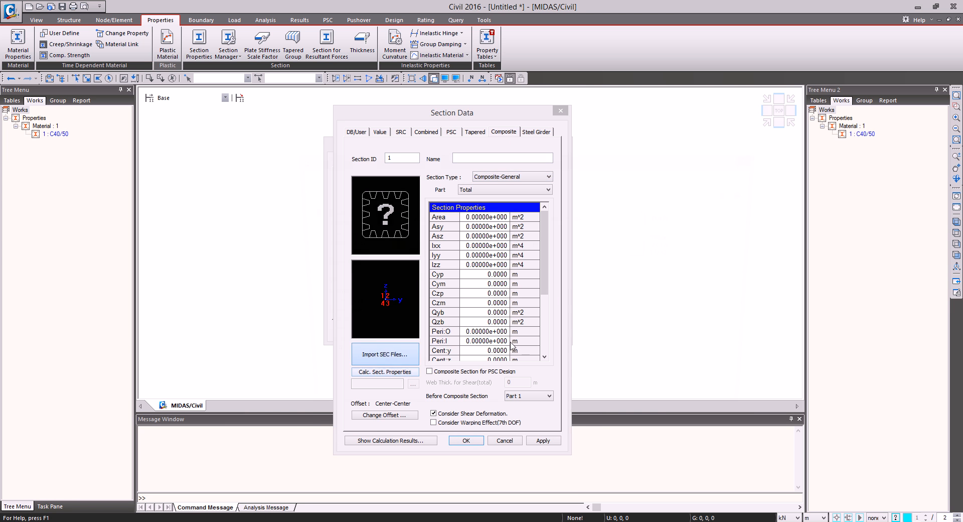
{"action": "double_click", "coordinate": [671, 249]}
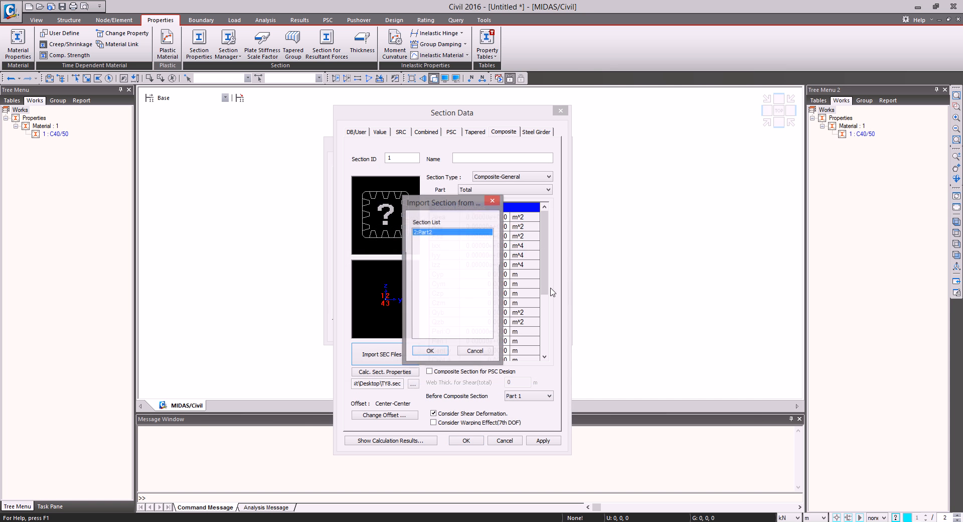
{"action": "left_click", "coordinate": [432, 349]}
{"action": "left_click_drag", "start_coordinate": [455, 114], "coordinate": [425, 82]}
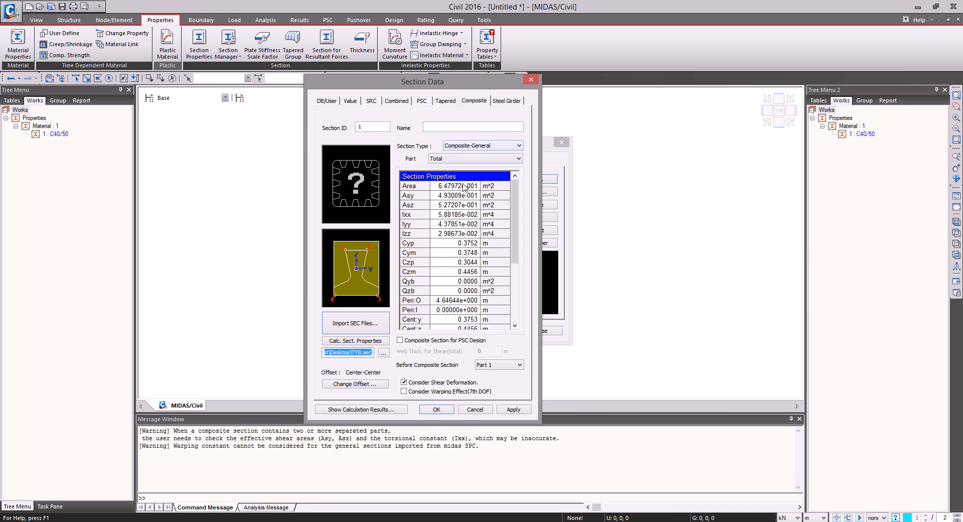
{"action": "left_click", "coordinate": [475, 410]}
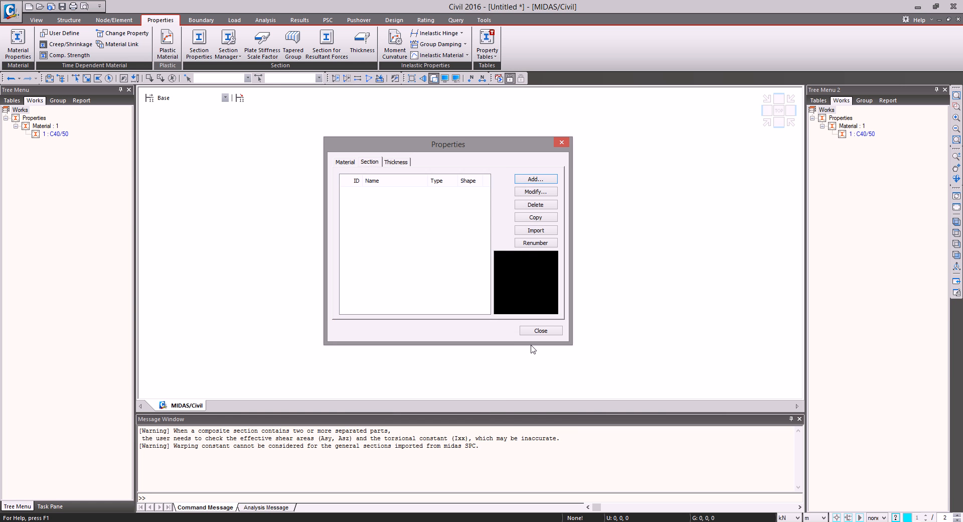
{"action": "left_click", "coordinate": [538, 330]}
Delete the existing C40/50 material from the model
{"action": "right_click", "coordinate": [63, 136]}
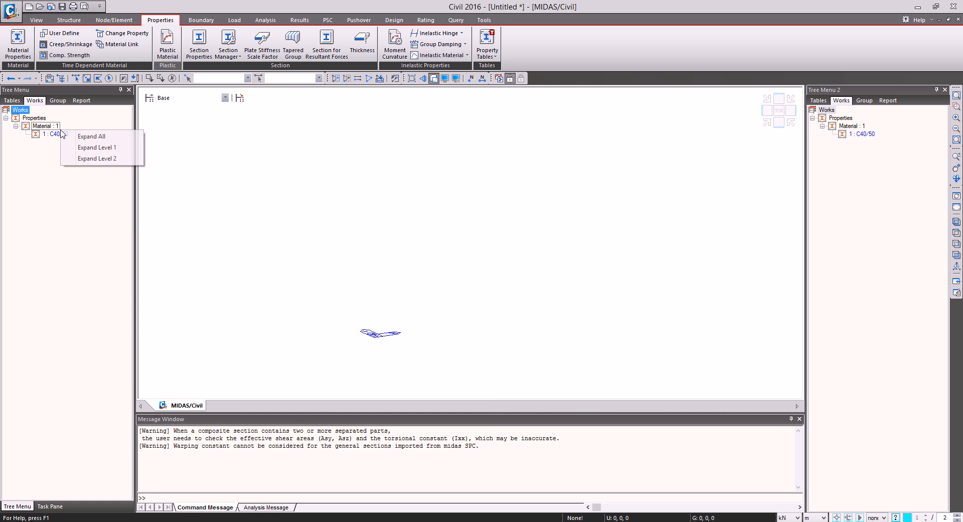
{"action": "left_click", "coordinate": [52, 134]}
{"action": "right_click", "coordinate": [54, 136]}
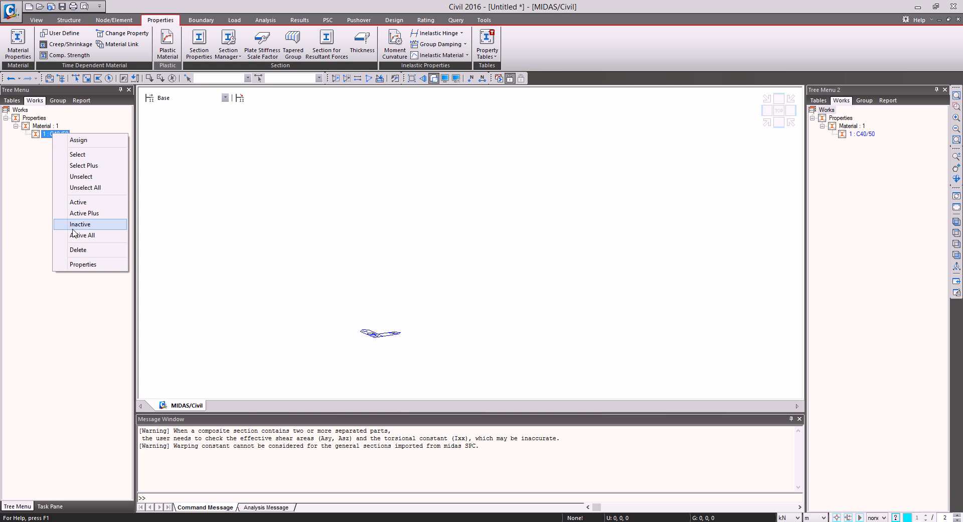
{"action": "left_click", "coordinate": [101, 249]}
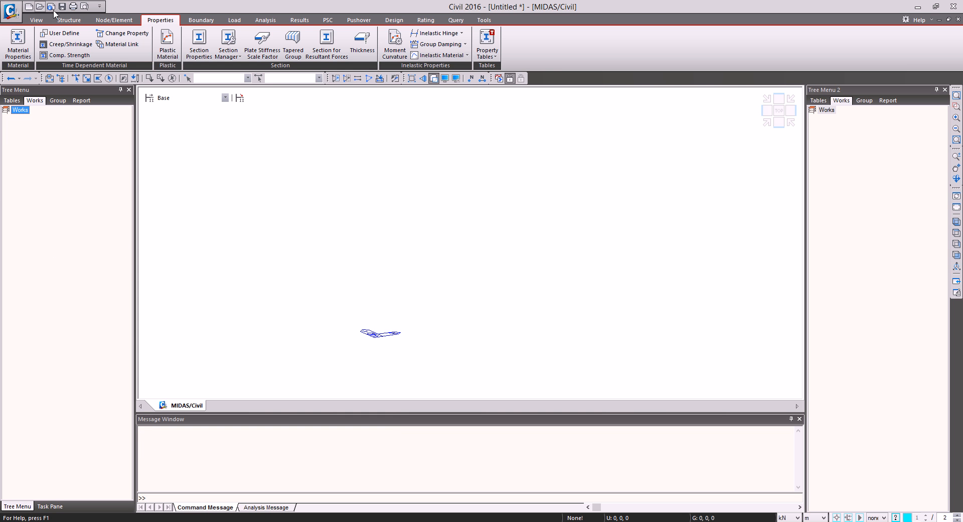
Import all materials from the Model file in the Webinars folder Infill Prestressed Concrete Bridge, keeping their IDs
{"action": "left_click", "coordinate": [18, 44]}
{"action": "left_click_drag", "start_coordinate": [176, 20], "coordinate": [464, 161]}
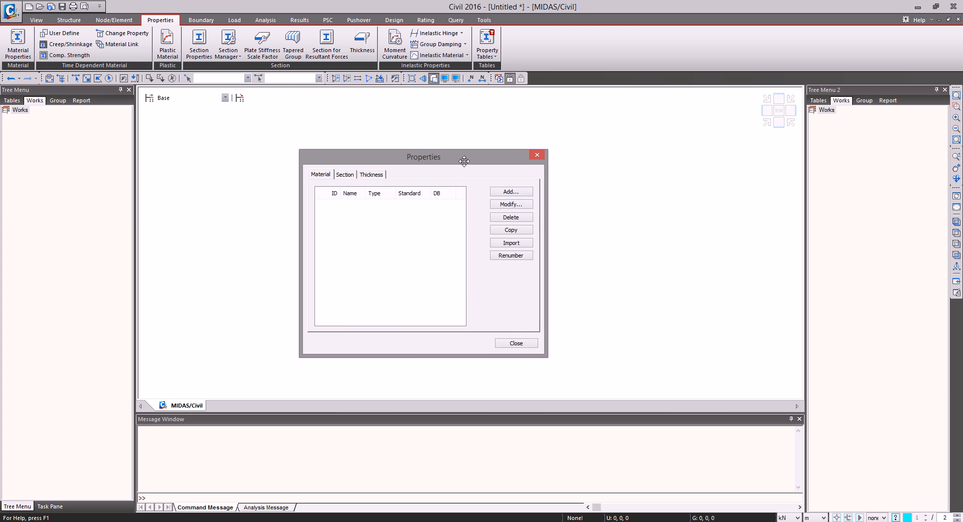
{"action": "left_click", "coordinate": [509, 243]}
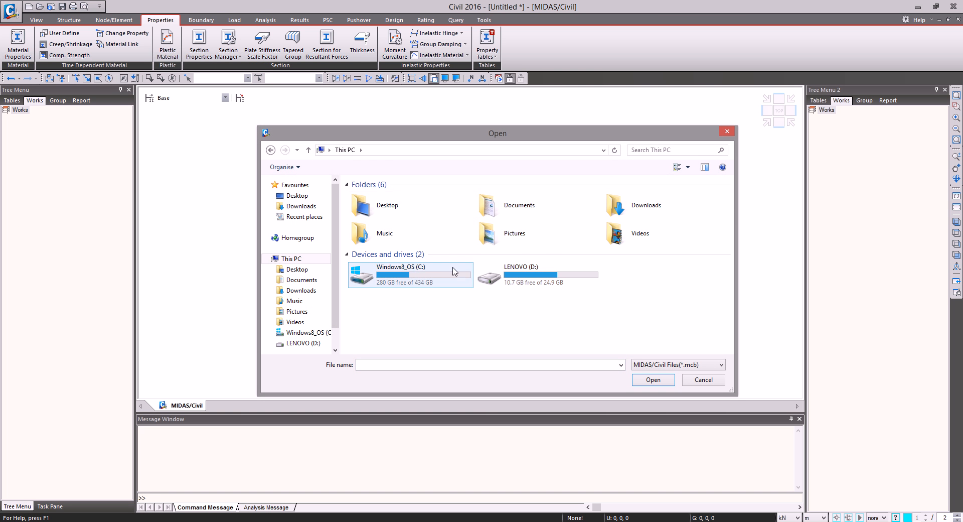
{"action": "double_click", "coordinate": [383, 274]}
{"action": "double_click", "coordinate": [371, 195]}
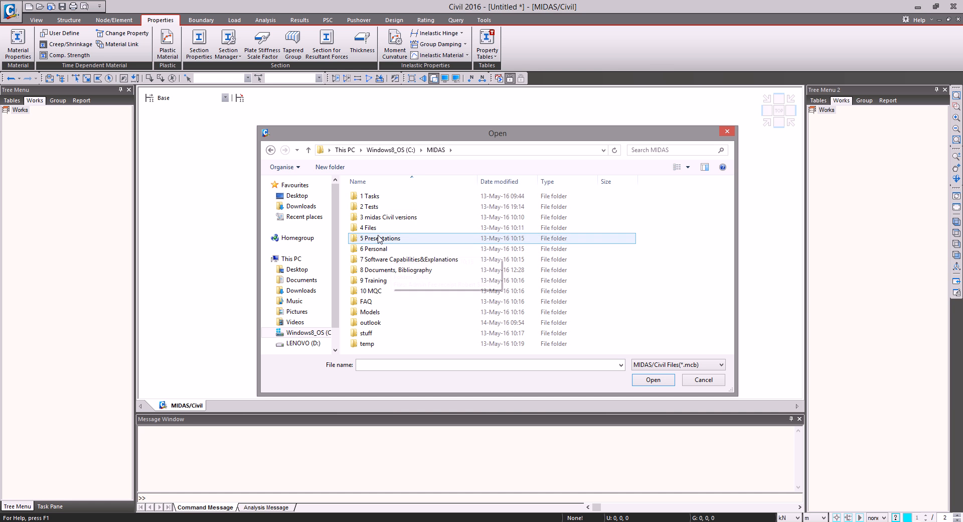
{"action": "double_click", "coordinate": [384, 238]}
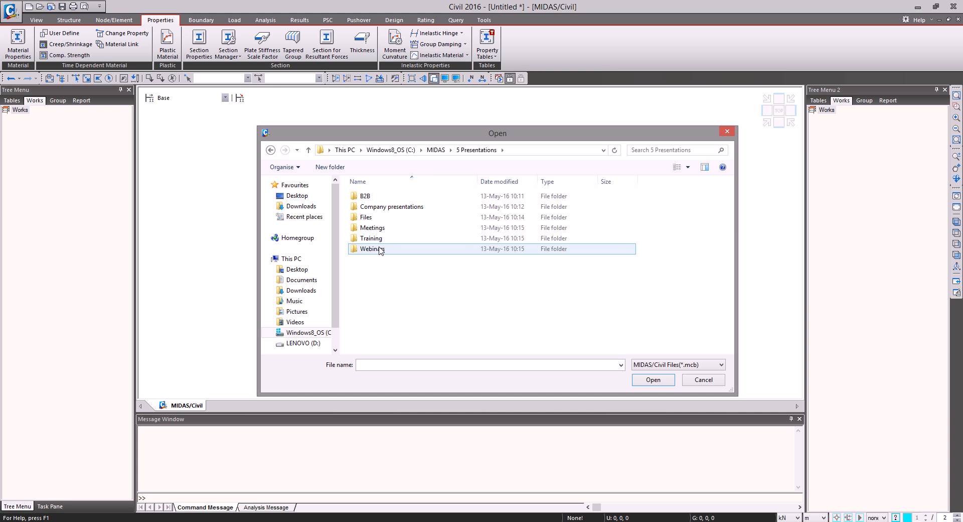
{"action": "double_click", "coordinate": [380, 249]}
{"action": "double_click", "coordinate": [374, 206]}
{"action": "left_click", "coordinate": [371, 207]}
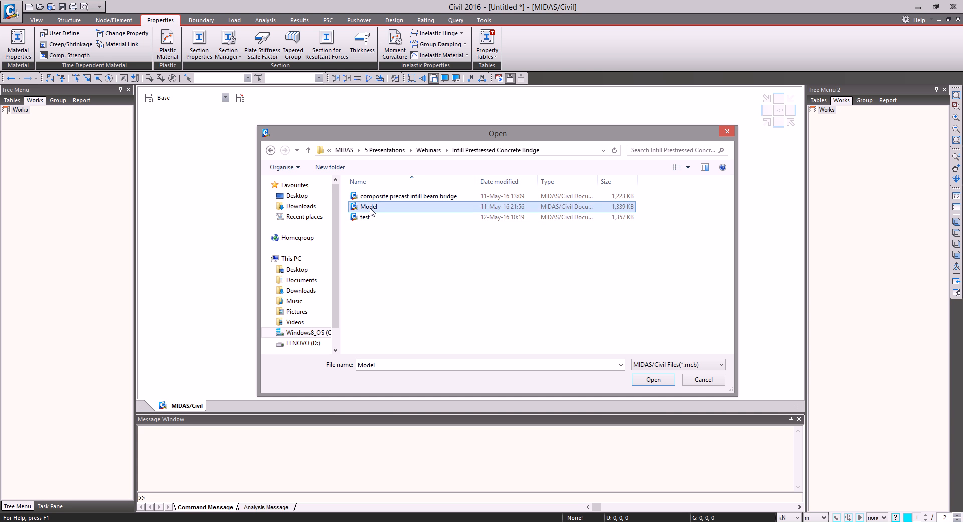
{"action": "double_click", "coordinate": [370, 208]}
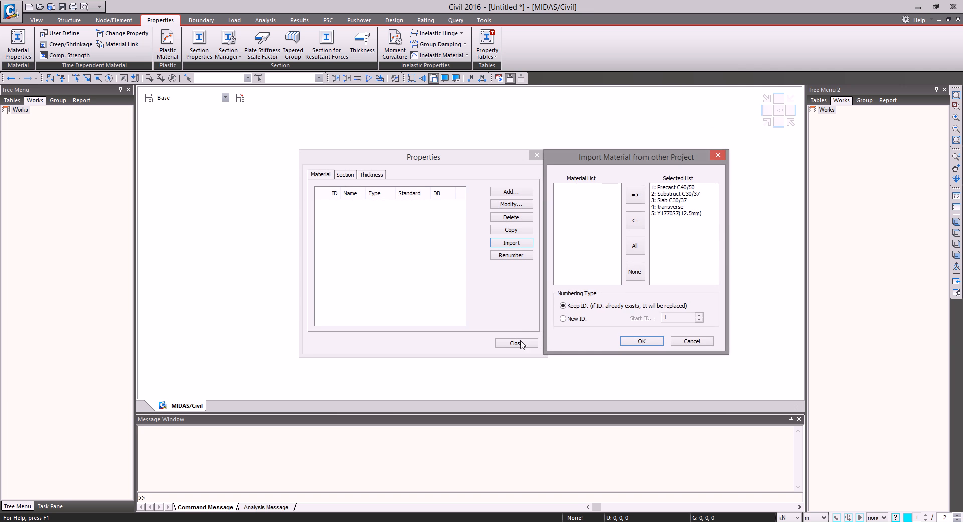
{"action": "left_click", "coordinate": [642, 341]}
Import all sections from the same Model project file, keeping their IDs
{"action": "left_click", "coordinate": [345, 174]}
{"action": "left_click", "coordinate": [512, 242]}
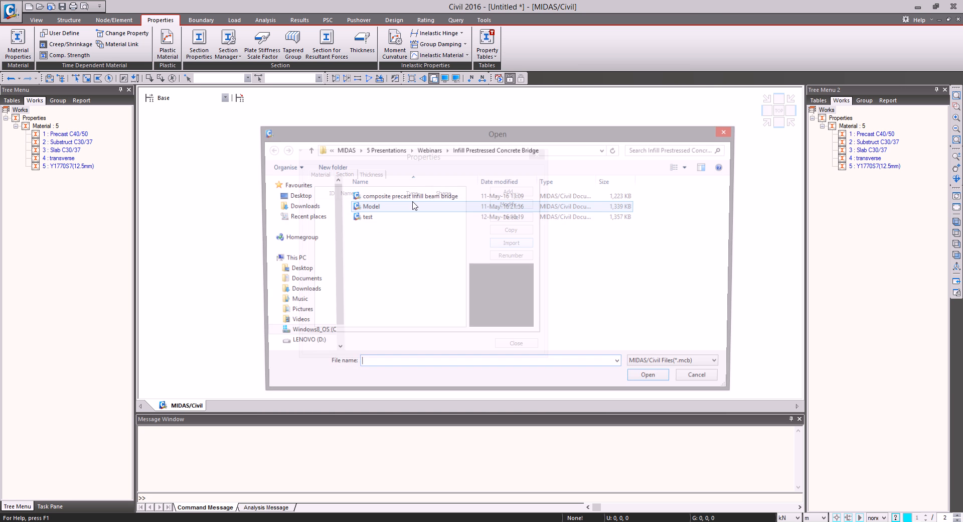
{"action": "double_click", "coordinate": [414, 205]}
{"action": "left_click", "coordinate": [641, 340]}
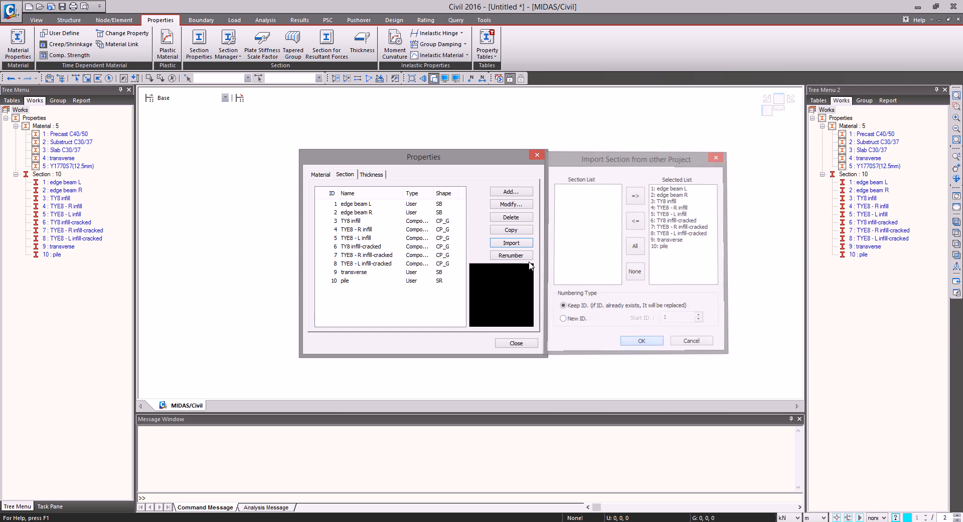
Import the 1.0000 m thickness from the Model project file, keeping its ID, and close the properties list
{"action": "left_click", "coordinate": [380, 175]}
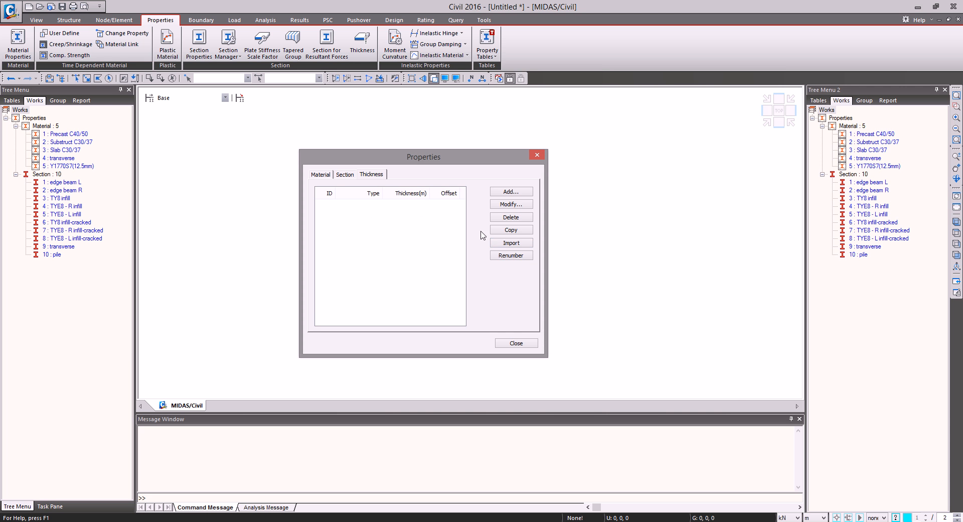
{"action": "left_click", "coordinate": [513, 243]}
{"action": "double_click", "coordinate": [368, 208]}
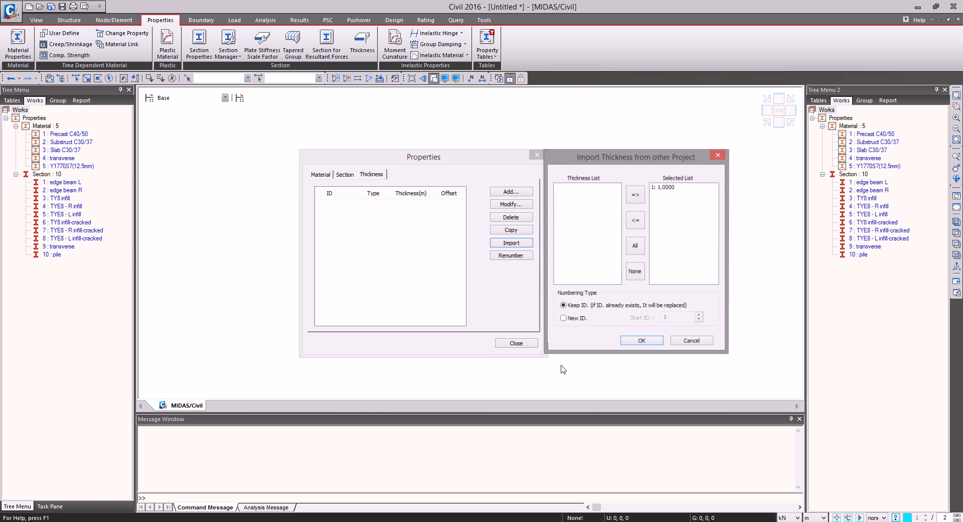
{"action": "left_click", "coordinate": [642, 340]}
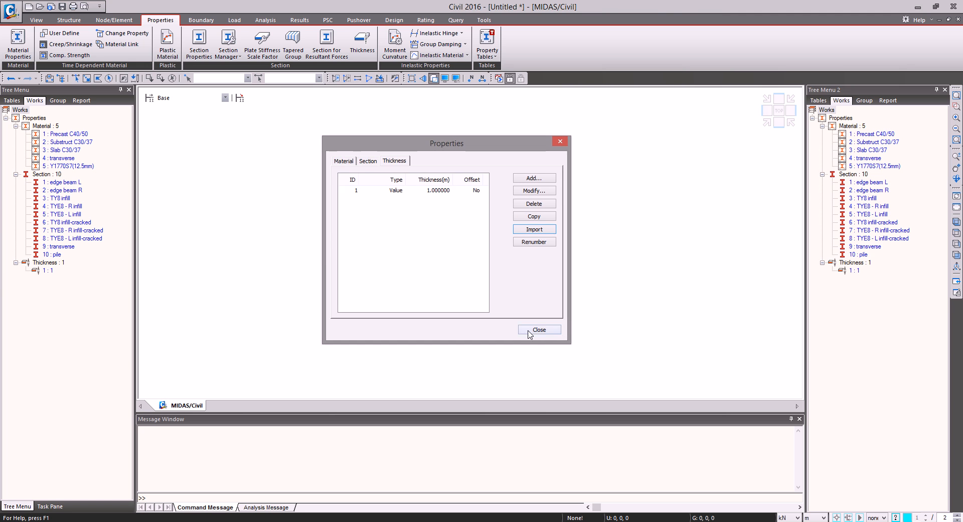
{"action": "left_click", "coordinate": [530, 333]}
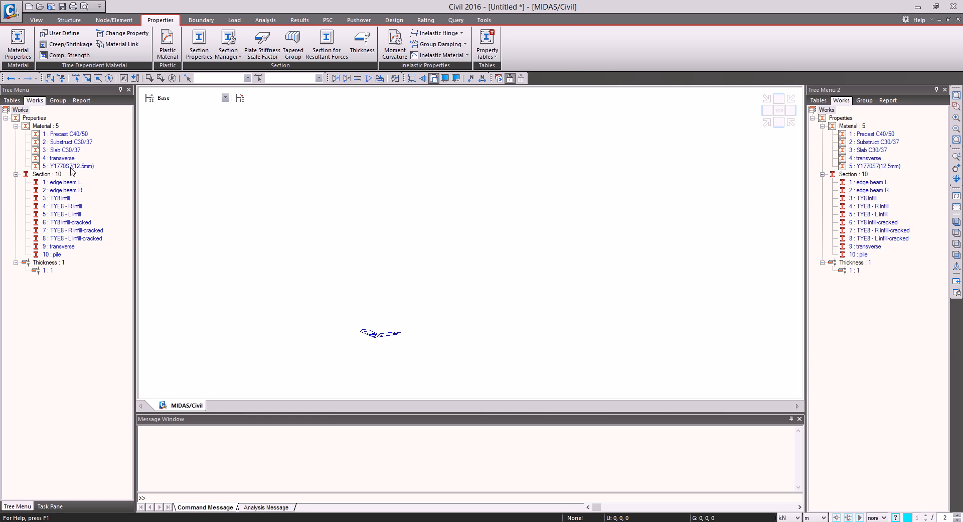
Go through the imported concrete materials and inspect the properties of the transverse material
{"action": "right_click", "coordinate": [70, 135]}
{"action": "left_click", "coordinate": [53, 136]}
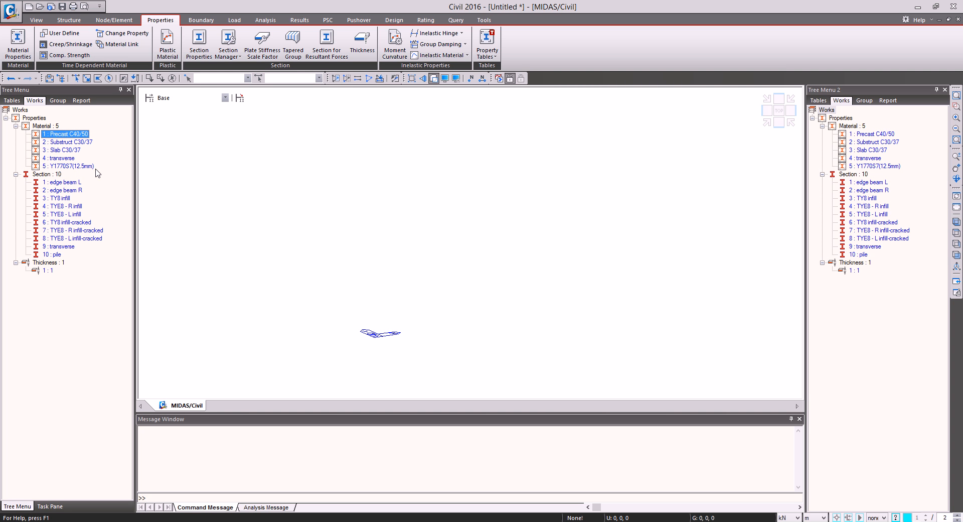
{"action": "left_click", "coordinate": [81, 142]}
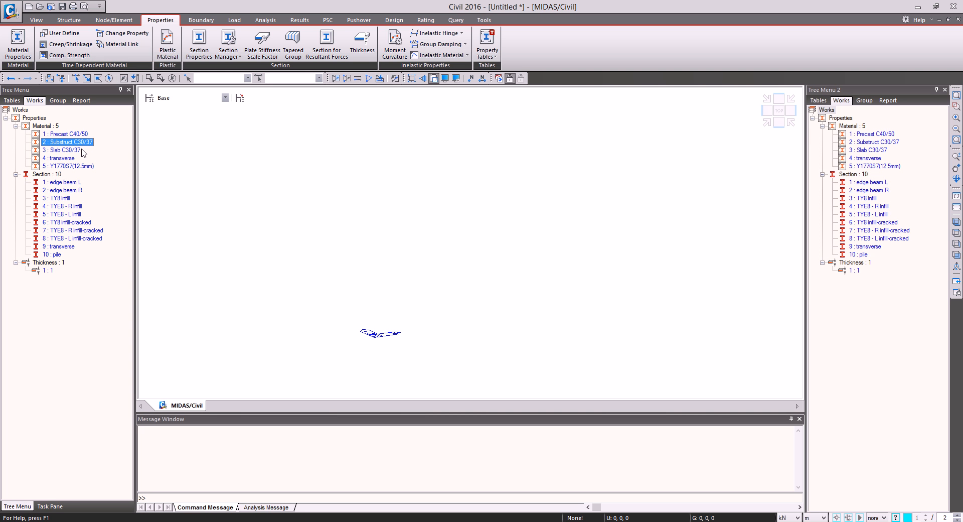
{"action": "left_click", "coordinate": [76, 150]}
{"action": "left_click", "coordinate": [64, 158]}
{"action": "right_click", "coordinate": [64, 158]}
{"action": "left_click", "coordinate": [114, 289]}
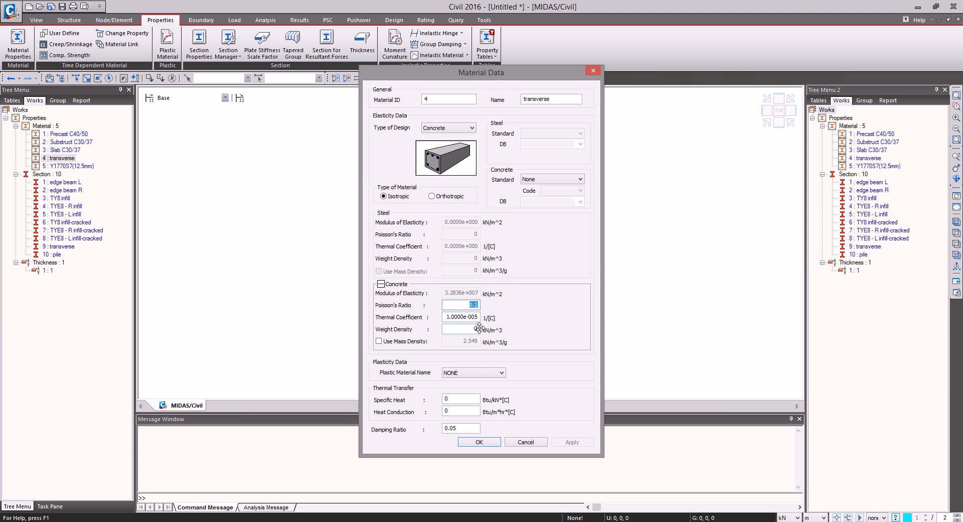
{"action": "left_click", "coordinate": [522, 442]}
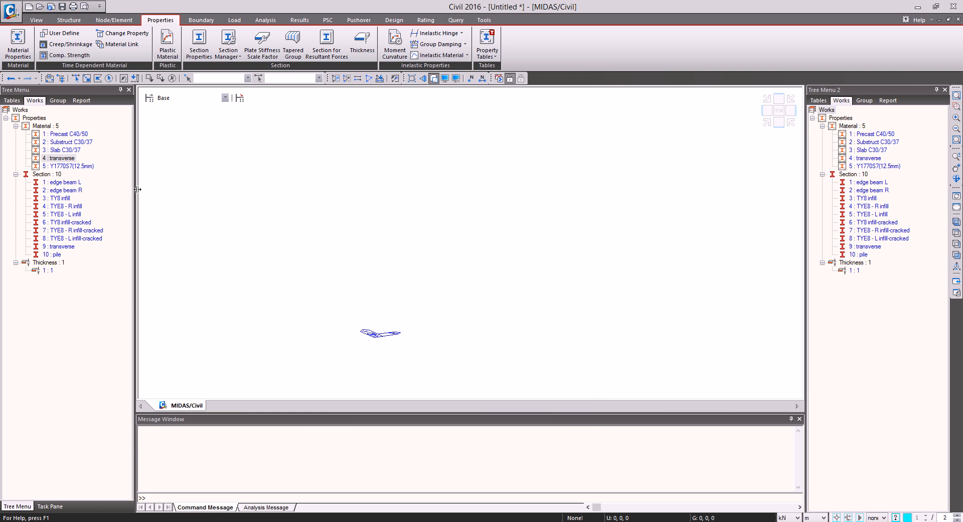
Inspect the material data of the Y1770S7(12.5mm) prestressing steel and close it without changes
{"action": "right_click", "coordinate": [77, 166]}
{"action": "left_click", "coordinate": [103, 299]}
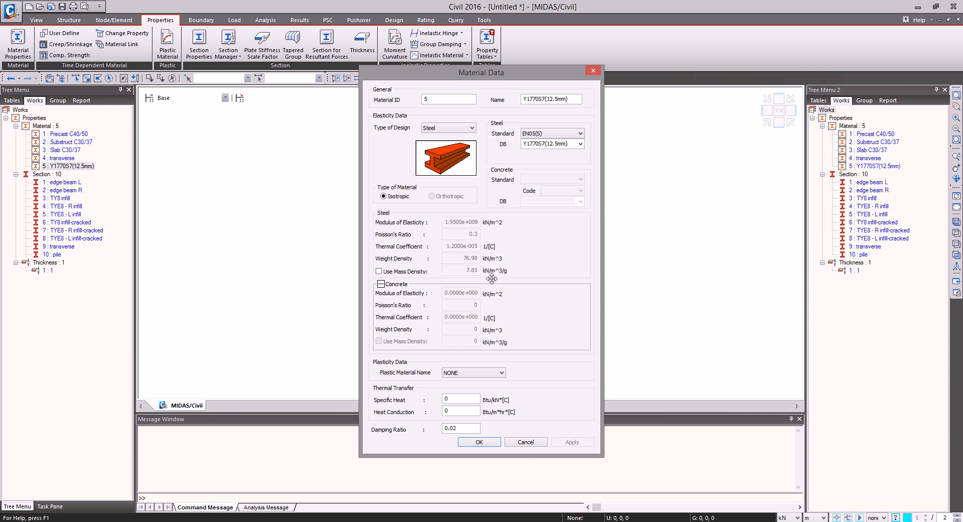
{"action": "left_click", "coordinate": [526, 442]}
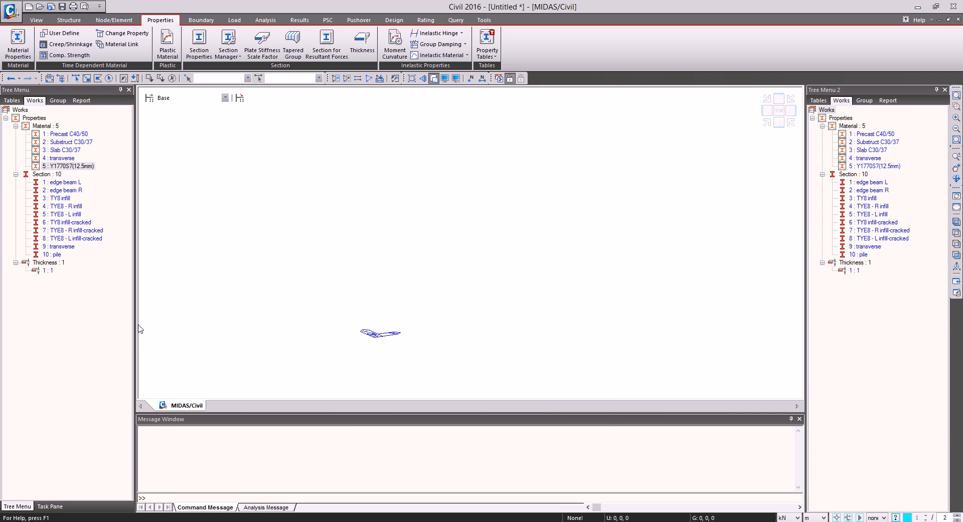
Inspect the section data of edge beam L and close it without changes
{"action": "right_click", "coordinate": [70, 182]}
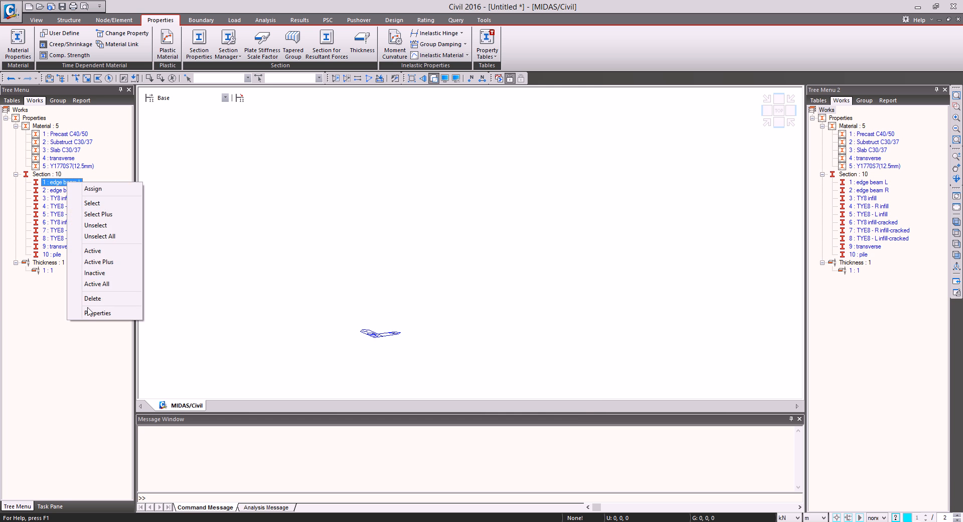
{"action": "left_click", "coordinate": [98, 314]}
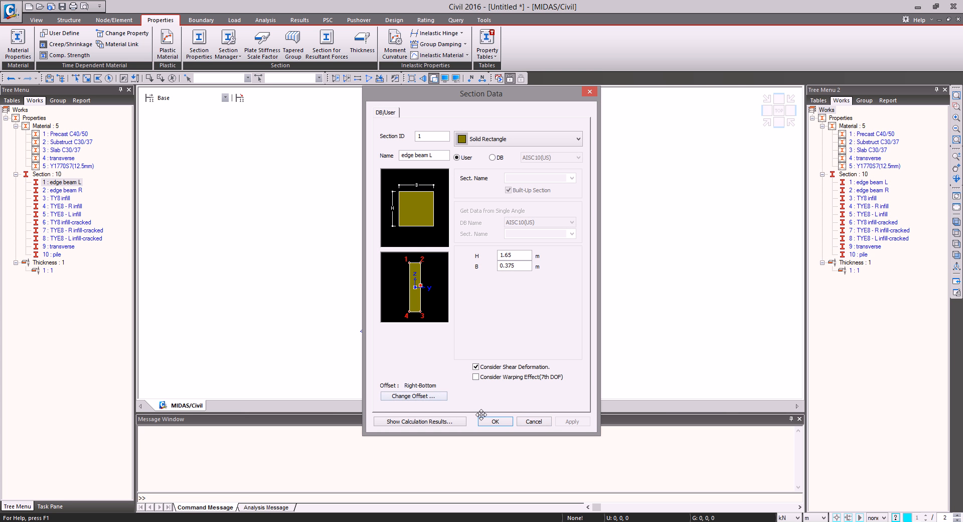
{"action": "left_click", "coordinate": [534, 421]}
Inspect the composite section data of TY8 infill and TYE8 - R infill without changing them
{"action": "right_click", "coordinate": [54, 202]}
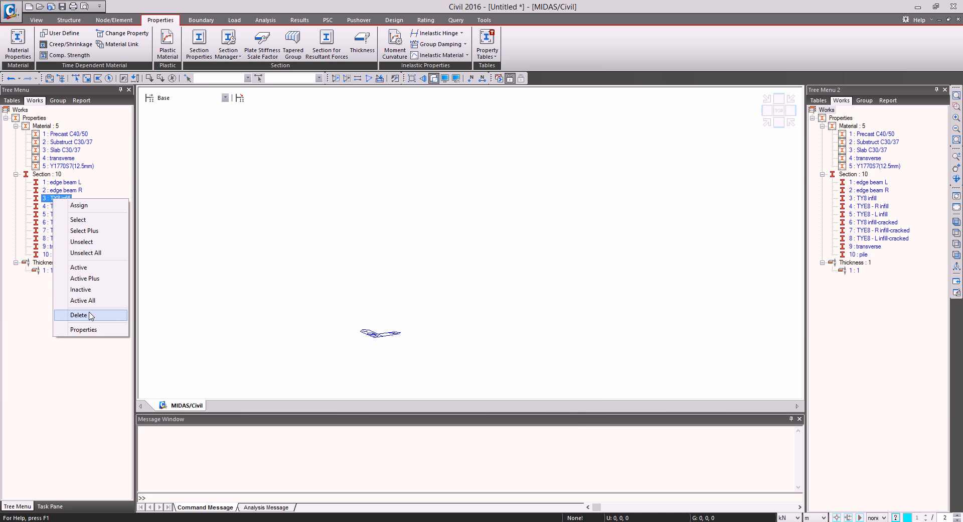
{"action": "left_click", "coordinate": [86, 330]}
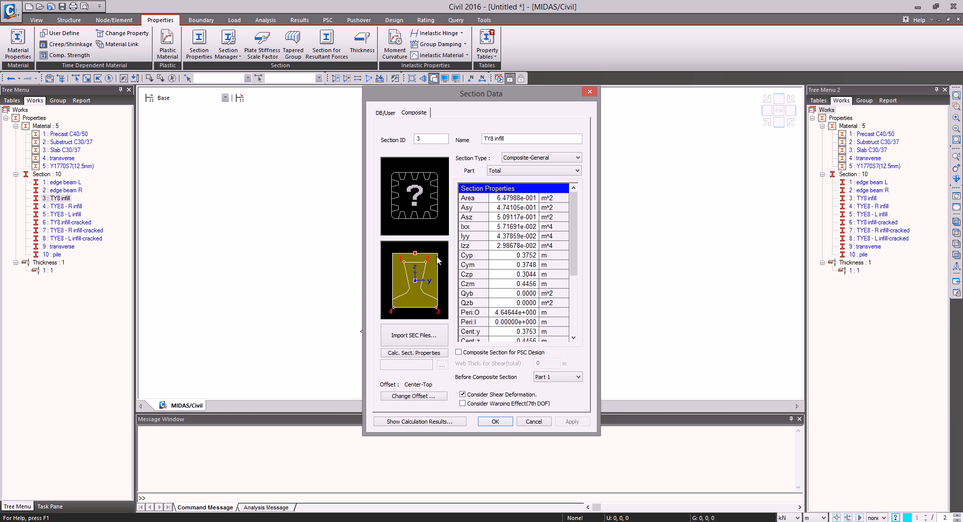
{"action": "left_click", "coordinate": [547, 424]}
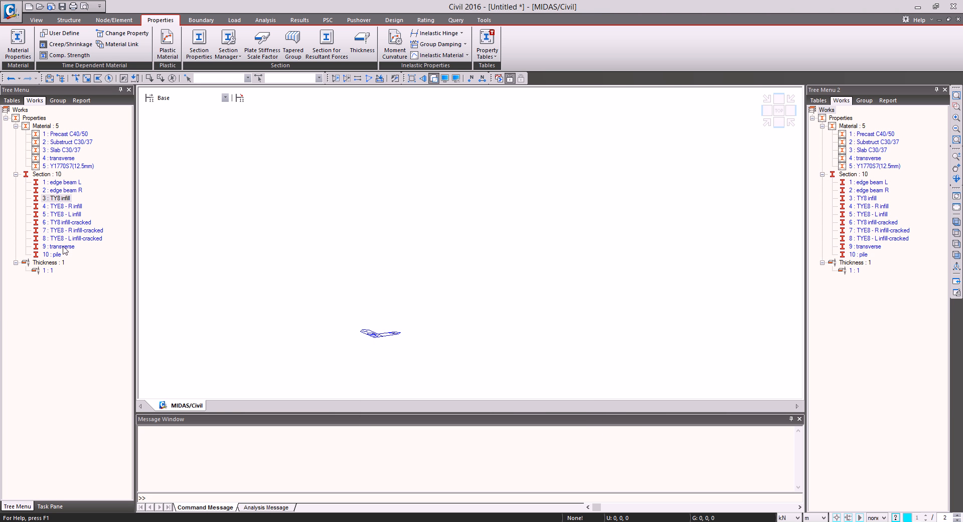
{"action": "right_click", "coordinate": [64, 210]}
{"action": "left_click", "coordinate": [90, 338]}
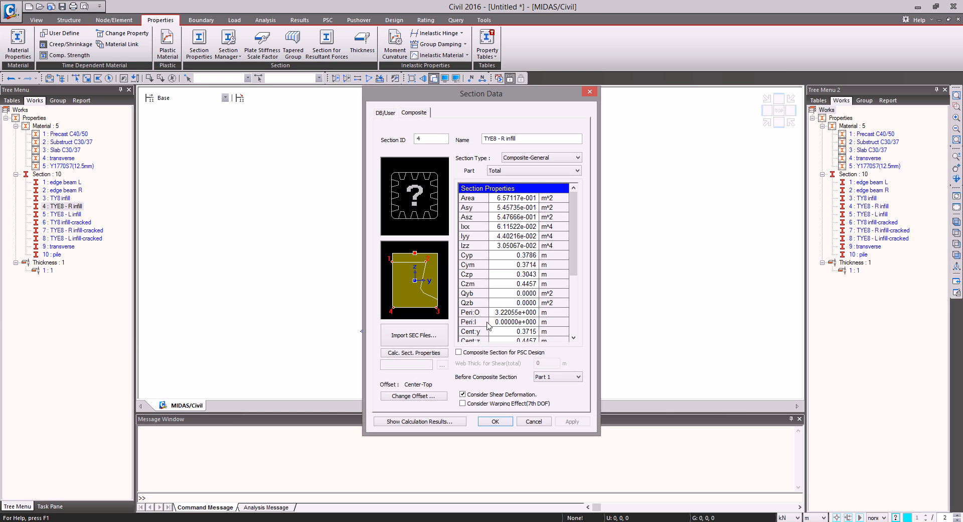
{"action": "left_click", "coordinate": [533, 421]}
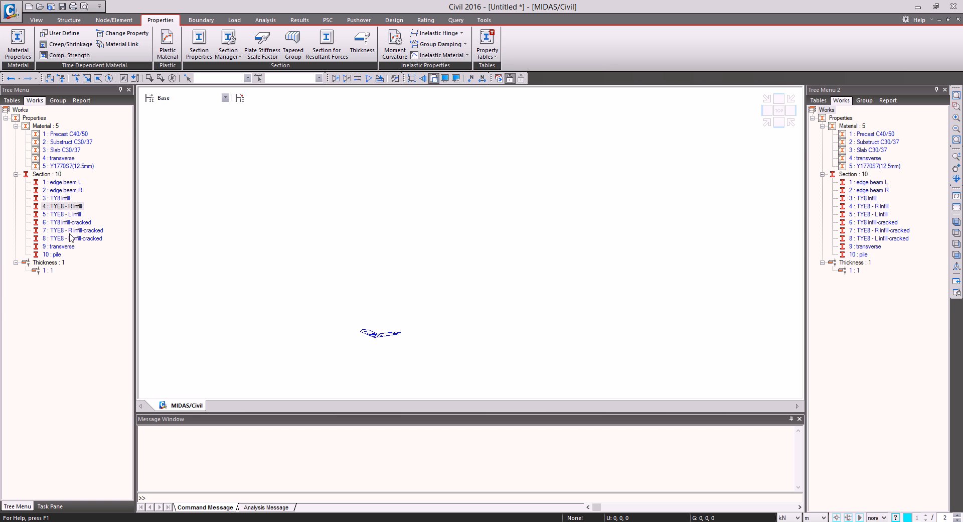
Inspect the section data of the transverse and pile sections without changing them
{"action": "right_click", "coordinate": [65, 248]}
{"action": "left_click", "coordinate": [91, 378]}
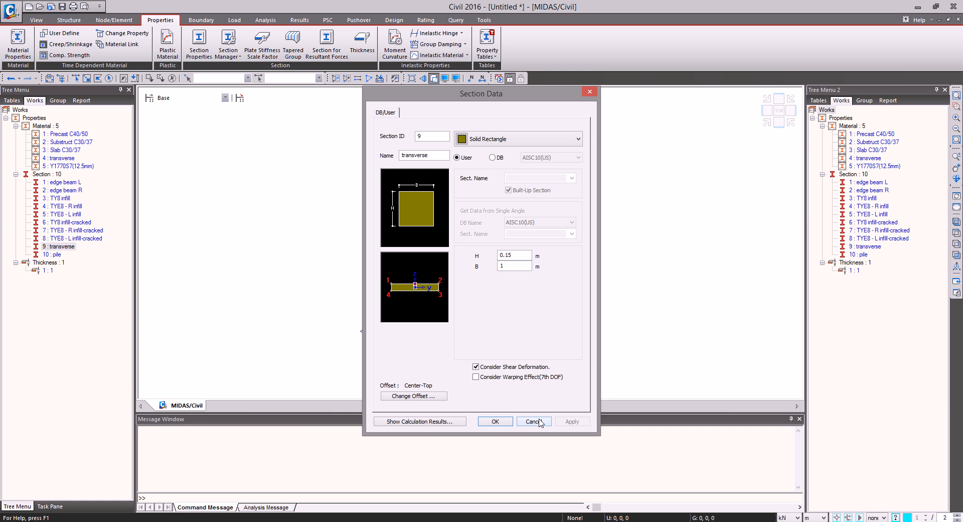
{"action": "left_click", "coordinate": [539, 422]}
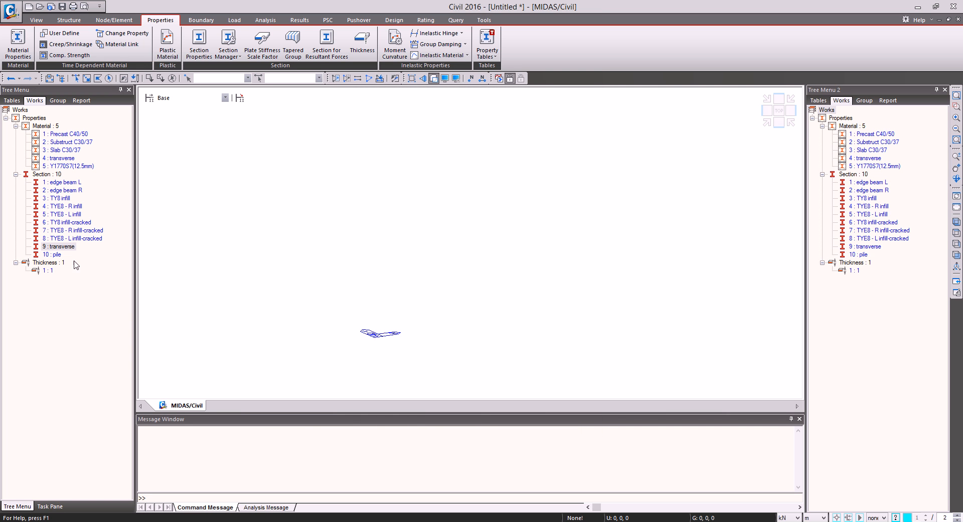
{"action": "right_click", "coordinate": [50, 254]}
{"action": "left_click", "coordinate": [106, 384]}
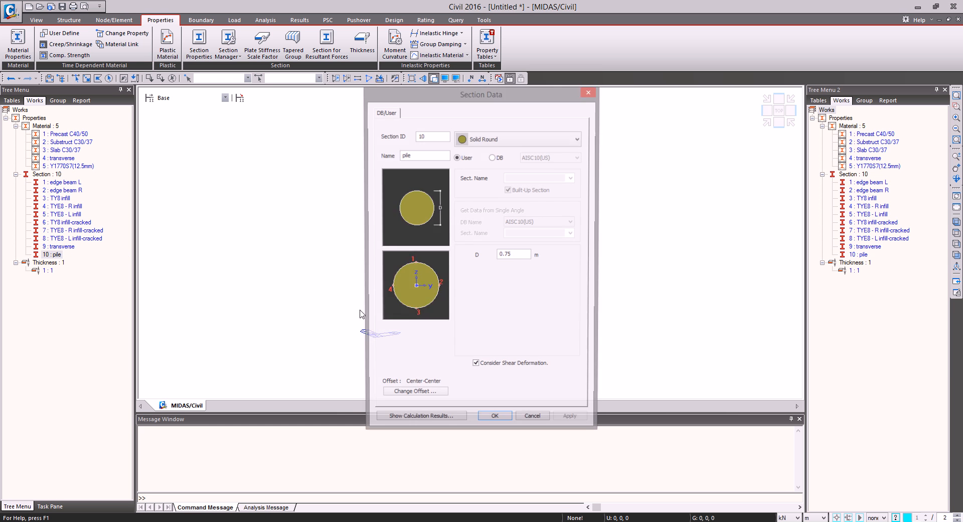
{"action": "left_click", "coordinate": [534, 421]}
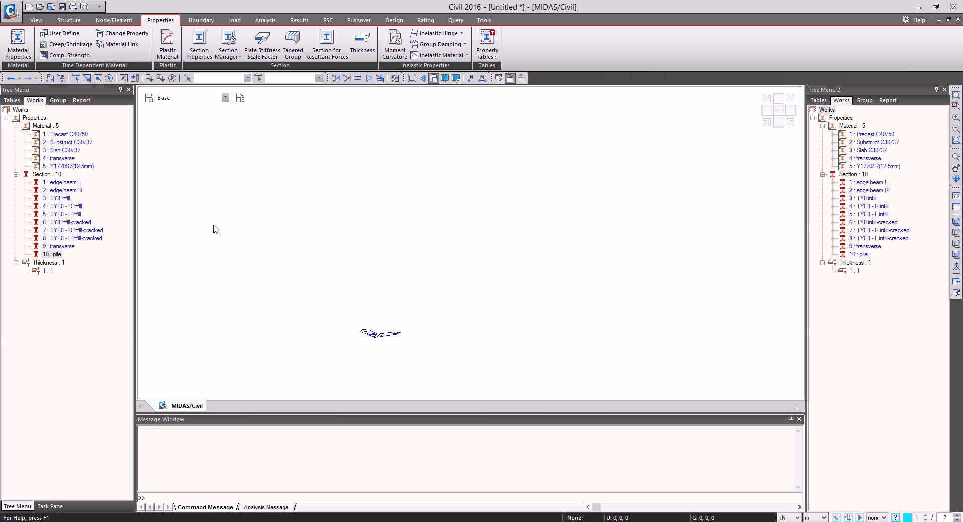
Generate a longitudinal beam line with the Beam Wizard using distances 16@1 m, material Precast C40/50 and section TY8 infill
{"action": "left_click", "coordinate": [69, 19]}
{"action": "left_click", "coordinate": [66, 33]}
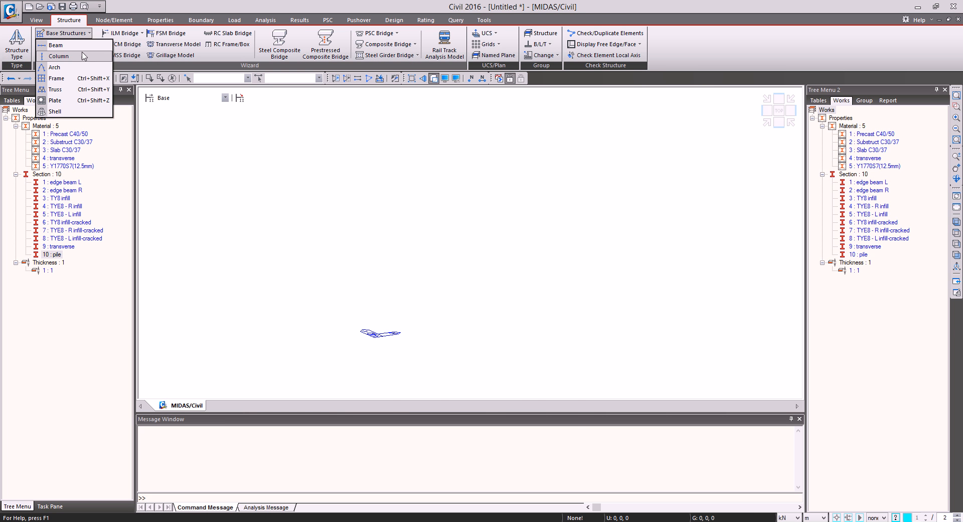
{"action": "left_click", "coordinate": [56, 46]}
{"action": "left_click_drag", "start_coordinate": [93, 5], "coordinate": [503, 144]}
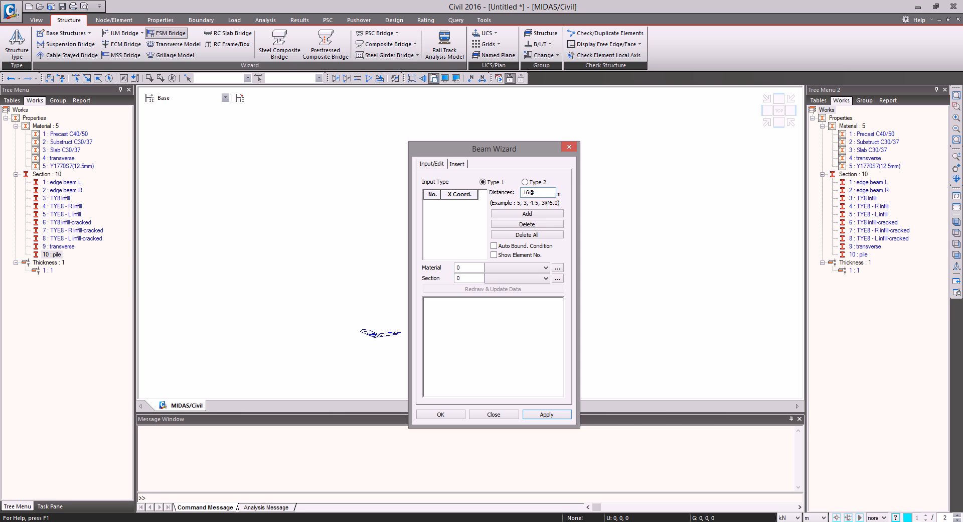
{"action": "left_click", "coordinate": [528, 267]}
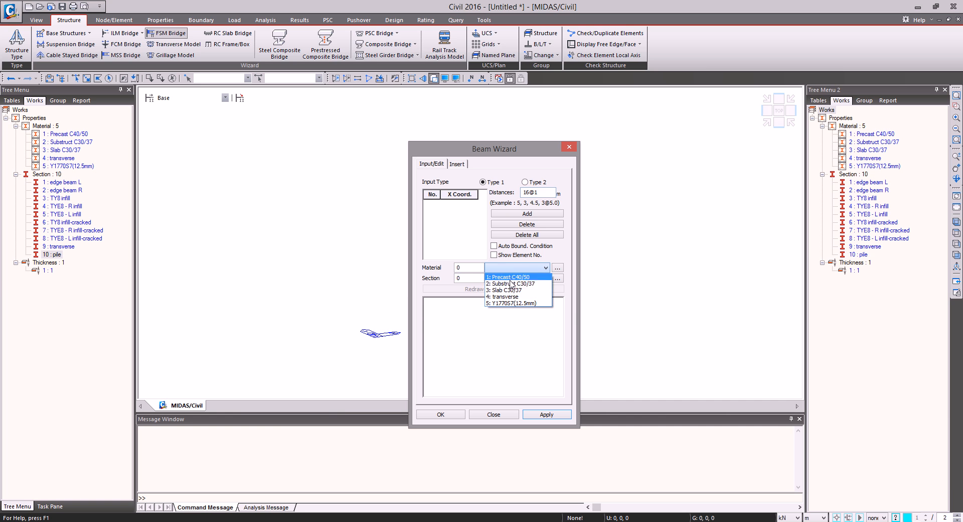
{"action": "left_click", "coordinate": [507, 276]}
{"action": "left_click", "coordinate": [504, 284]}
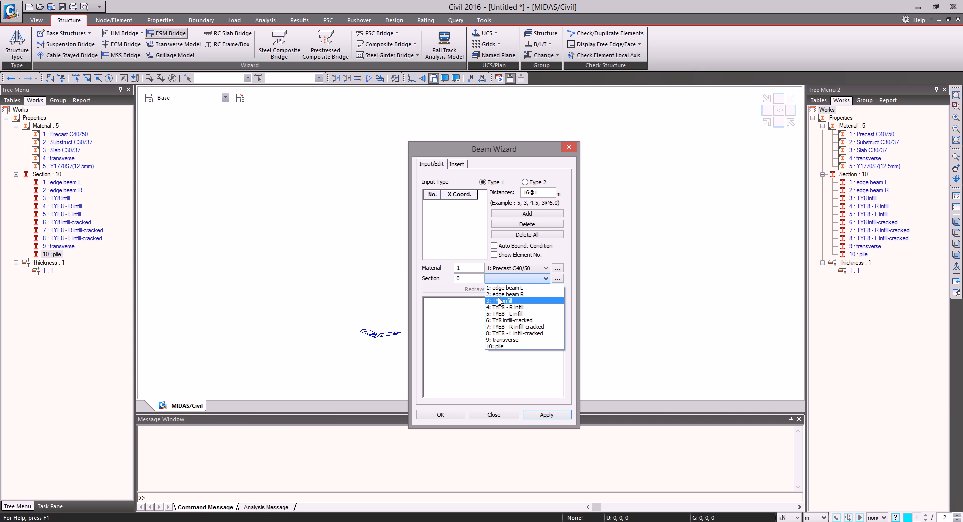
{"action": "left_click", "coordinate": [501, 304]}
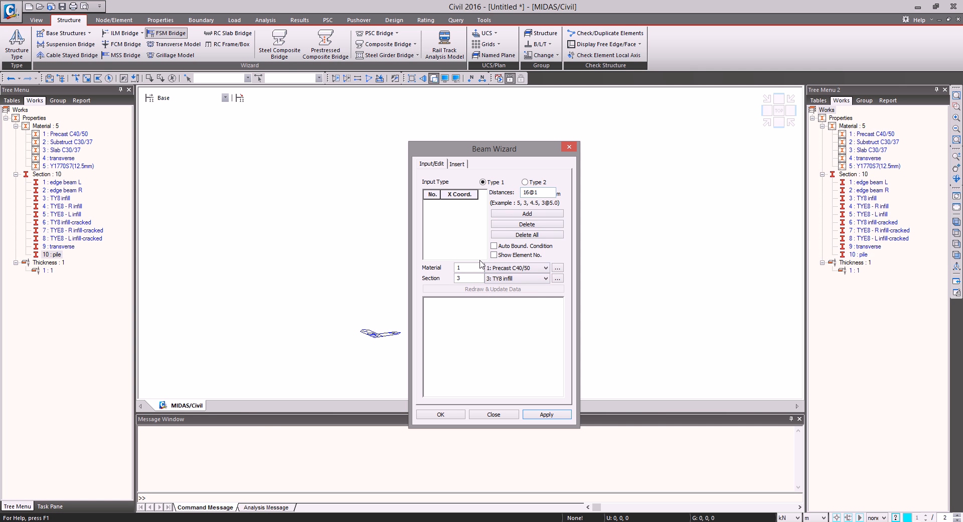
{"action": "left_click", "coordinate": [515, 214]}
{"action": "left_click", "coordinate": [441, 414]}
Copy the whole beam line 16 times at an equal distance of 0, 0.75, 0 m
{"action": "mouse_move", "coordinate": [376, 281]}
{"action": "middle_mouse_down"}
{"action": "mouse_move", "coordinate": [429, 257]}
{"action": "mouse_move", "coordinate": [369, 279]}
{"action": "middle_mouse_up"}
{"action": "key", "text": "ctrl+h"}
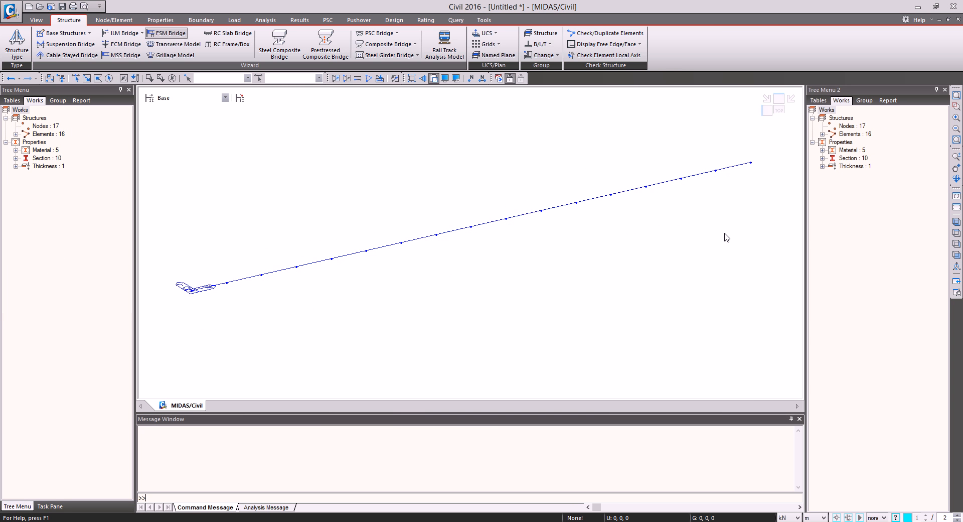
{"action": "left_click", "coordinate": [779, 111]}
{"action": "left_click_drag", "start_coordinate": [770, 282], "coordinate": [146, 198]}
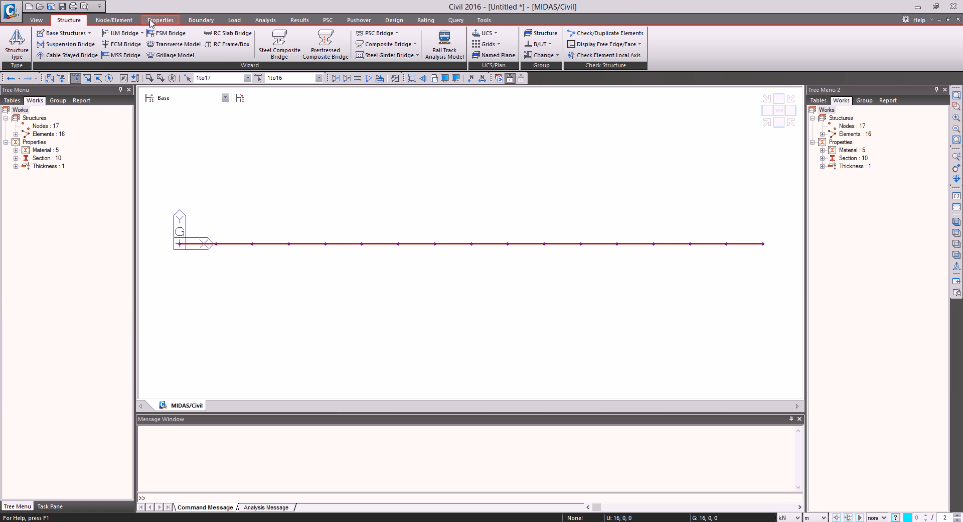
{"action": "left_click", "coordinate": [115, 20]}
{"action": "left_click", "coordinate": [255, 44]}
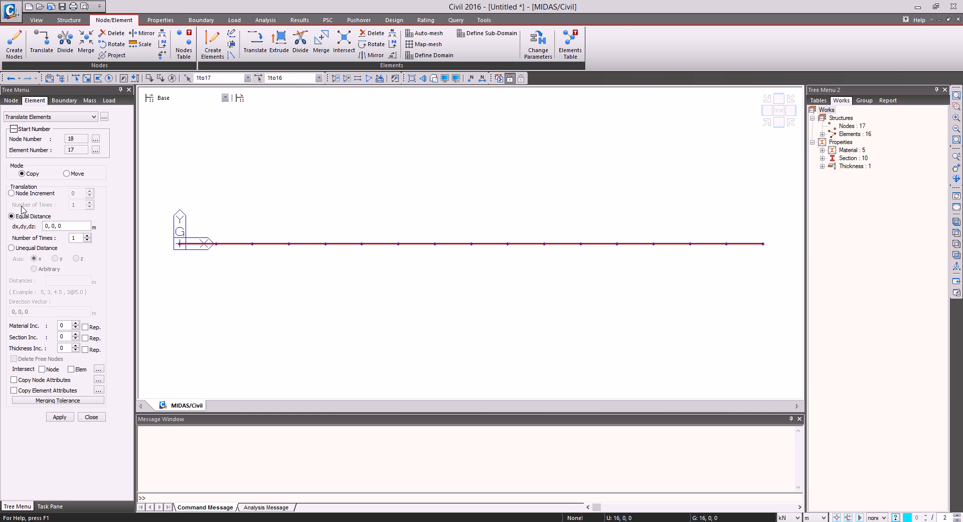
{"action": "left_click", "coordinate": [54, 226]}
{"action": "key", "text": "BackSpace"}
{"action": "left_click", "coordinate": [60, 417]}
{"action": "left_click", "coordinate": [778, 110]}
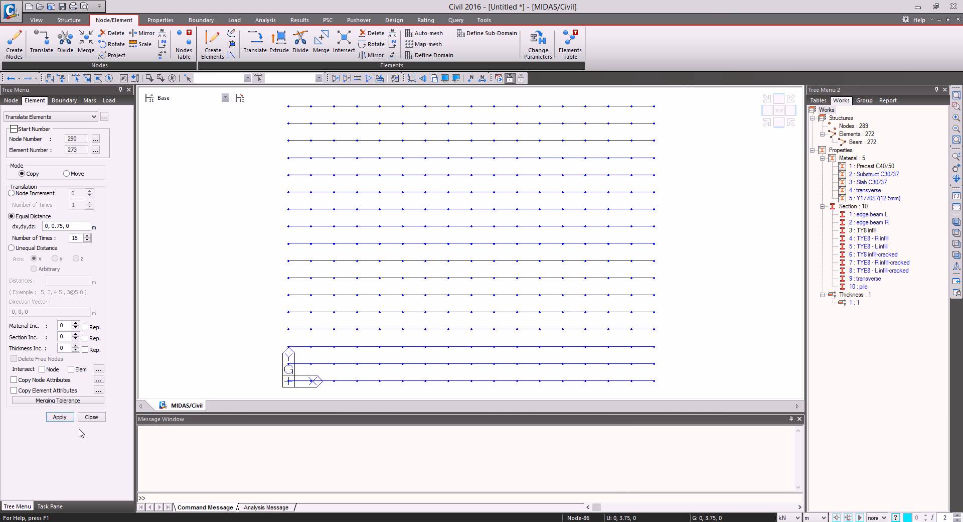
{"action": "left_click", "coordinate": [92, 417]}
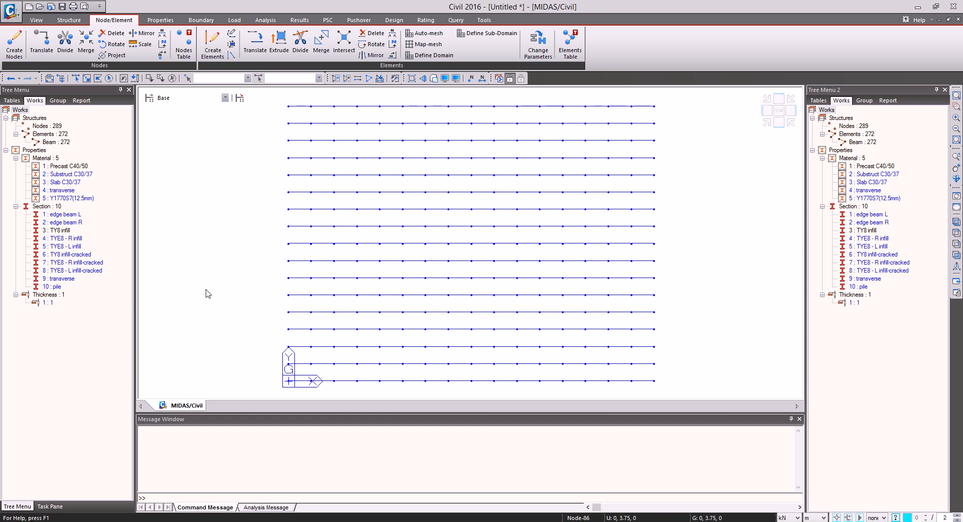
Extrude the nodes of the farthest longitudinal line in +Y into beams with transverse material and section, 16 times at 0, -0.75, 0 m
{"action": "left_click_drag", "start_coordinate": [675, 113], "coordinate": [190, 85]}
{"action": "left_click", "coordinate": [279, 46]}
{"action": "left_click", "coordinate": [55, 231]}
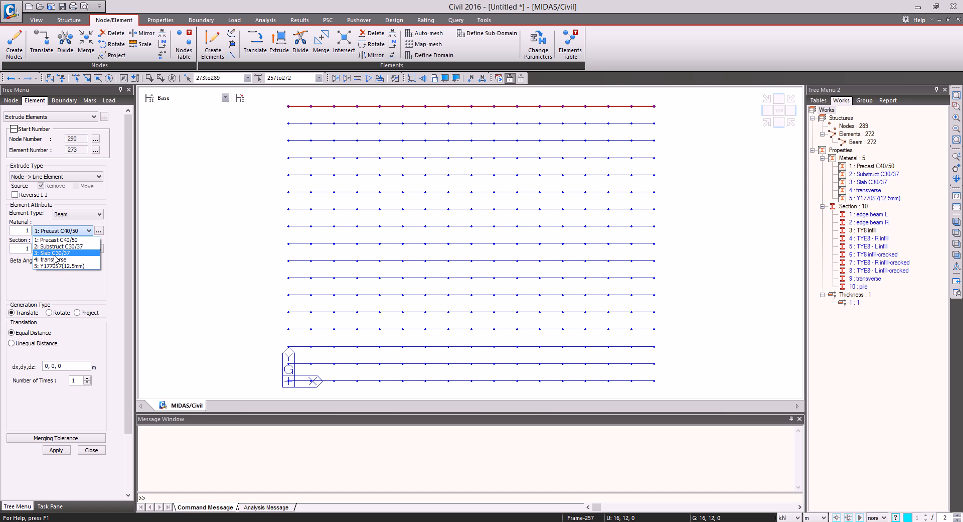
{"action": "left_click", "coordinate": [55, 259]}
{"action": "left_click", "coordinate": [60, 248]}
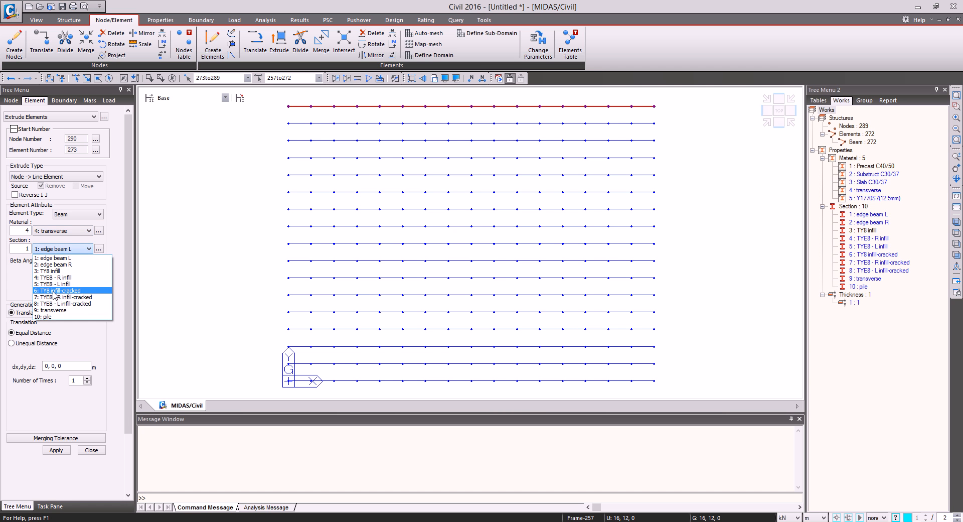
{"action": "left_click", "coordinate": [52, 310]}
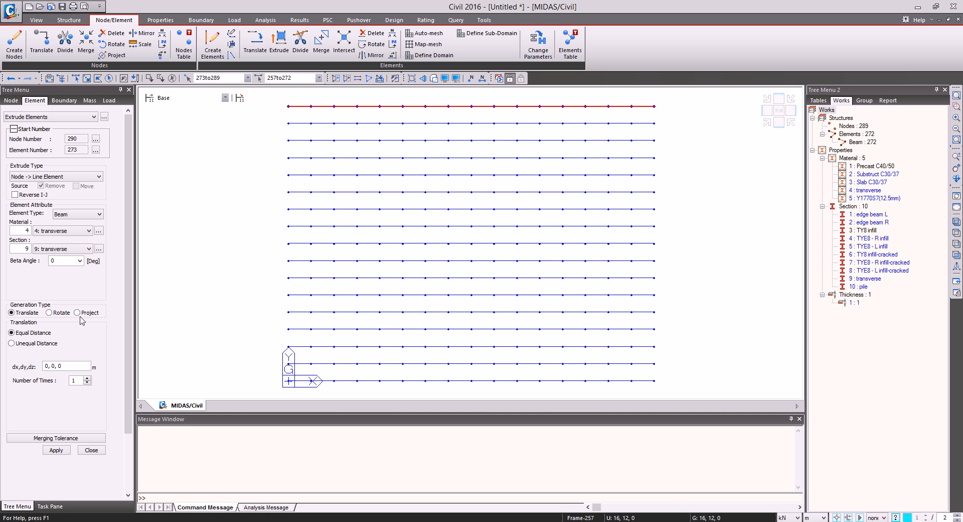
{"action": "left_click", "coordinate": [51, 366]}
{"action": "key", "text": "Delete"}
{"action": "left_click", "coordinate": [56, 449]}
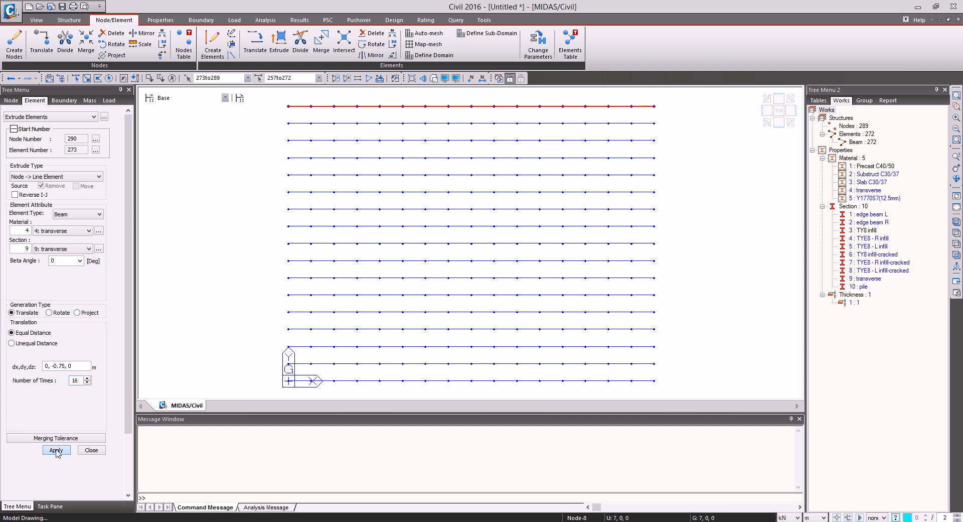
{"action": "left_click", "coordinate": [92, 450]}
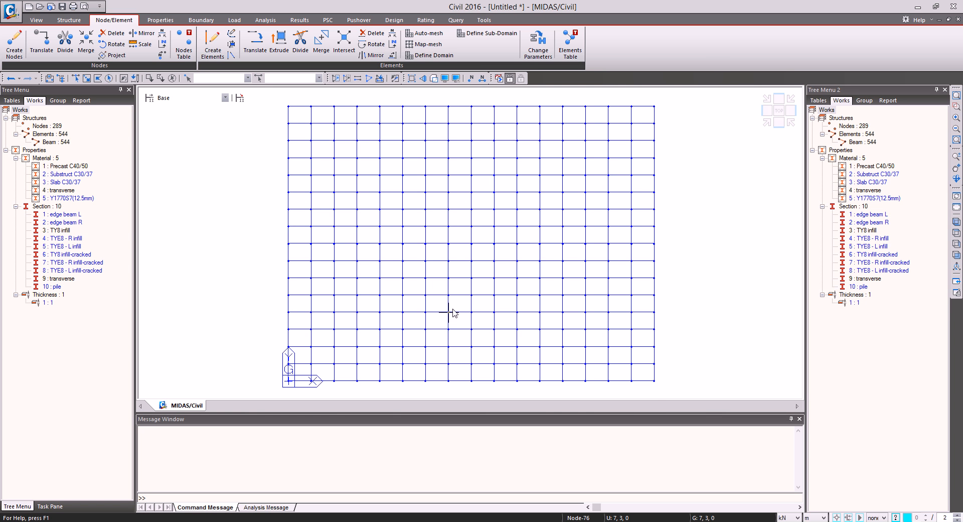
Assign edge beam L to the outermost longitudinal line in +Y and edge beam R to the outermost line at the origin side
{"action": "left_click_drag", "start_coordinate": [664, 113], "coordinate": [713, 117]}
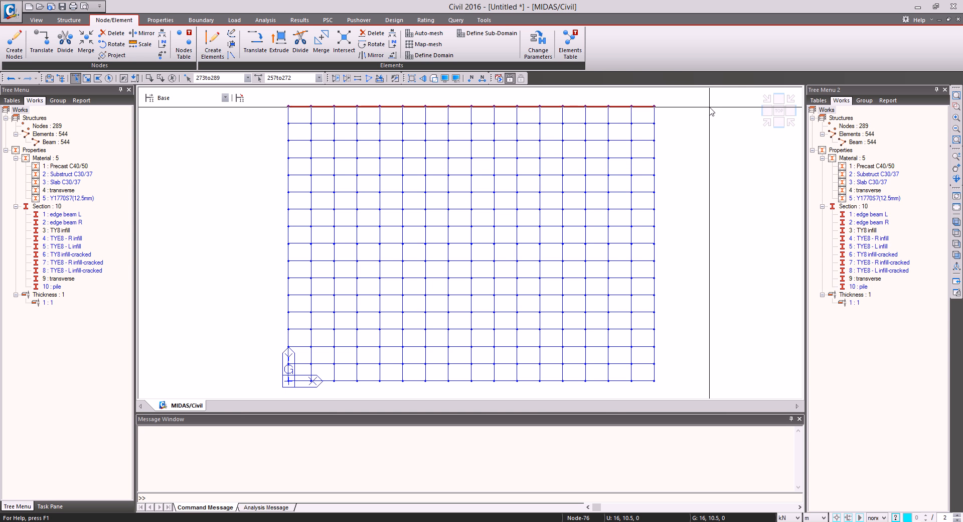
{"action": "left_click_drag", "start_coordinate": [69, 219], "coordinate": [344, 183]}
{"action": "left_click_drag", "start_coordinate": [262, 373], "coordinate": [725, 401]}
{"action": "left_click_drag", "start_coordinate": [69, 226], "coordinate": [371, 297]}
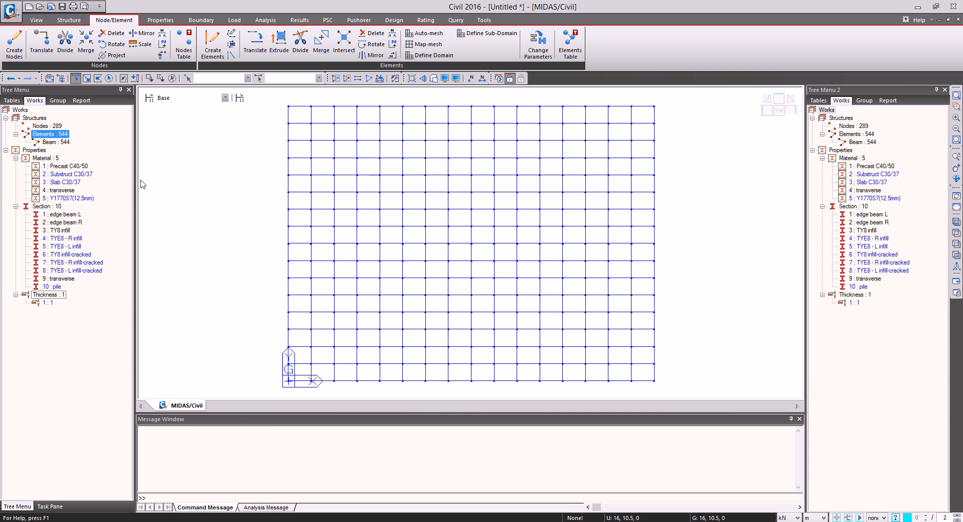
Assign TYE8 - L infill to the longitudinal line beside edge beam L and TYE8 - R infill to the one beside edge beam R
{"action": "left_click_drag", "start_coordinate": [265, 119], "coordinate": [711, 141]}
{"action": "left_click_drag", "start_coordinate": [51, 251], "coordinate": [695, 376]}
{"action": "left_click_drag", "start_coordinate": [64, 243], "coordinate": [768, 134]}
Examine the deck cross-section from the end with section shapes displayed, and restore the wireframe in an isometric view
{"action": "left_click", "coordinate": [767, 110]}
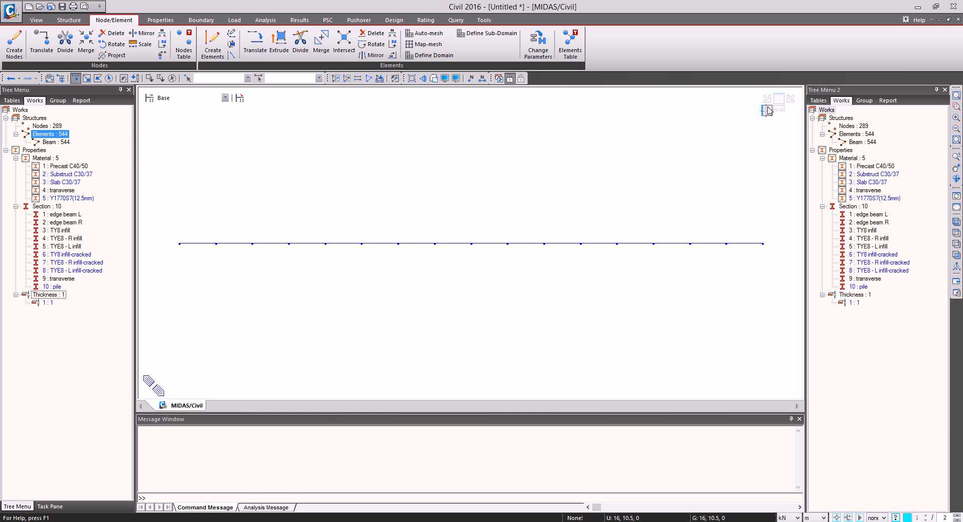
{"action": "key", "text": "ctrl+h"}
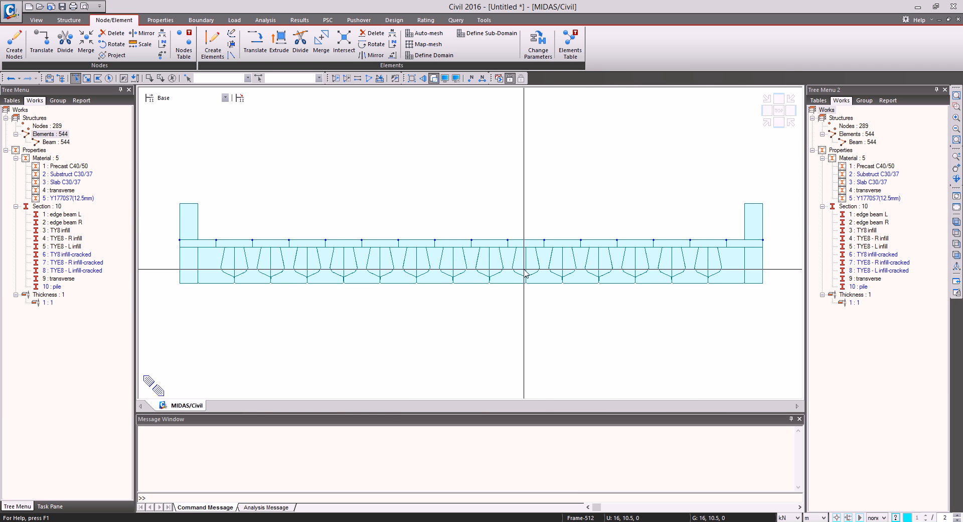
{"action": "left_click", "coordinate": [767, 124]}
{"action": "key", "text": "ctrl+h"}
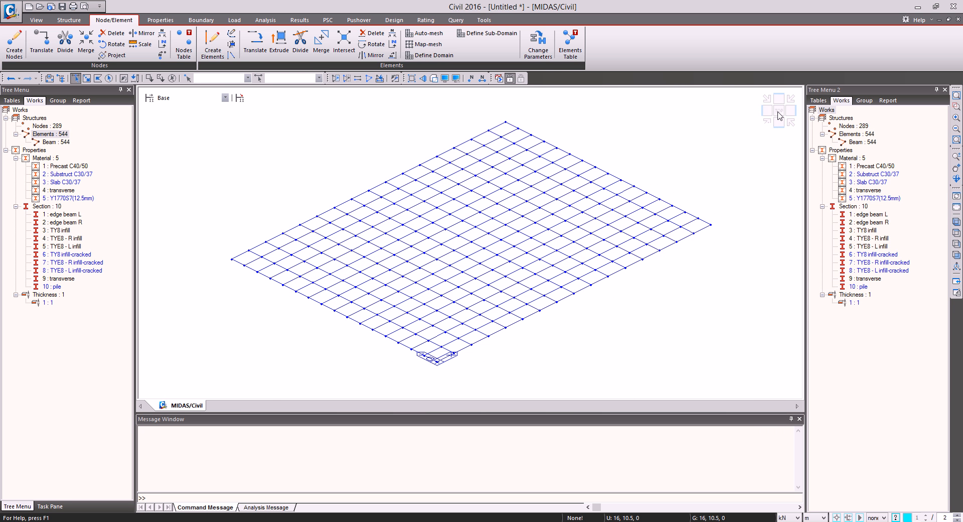
Copy the transverse element lines at both ends of the deck once by 0, 0, -0.9 m
{"action": "left_click", "coordinate": [778, 112]}
{"action": "left_click_drag", "start_coordinate": [293, 398], "coordinate": [241, 114]}
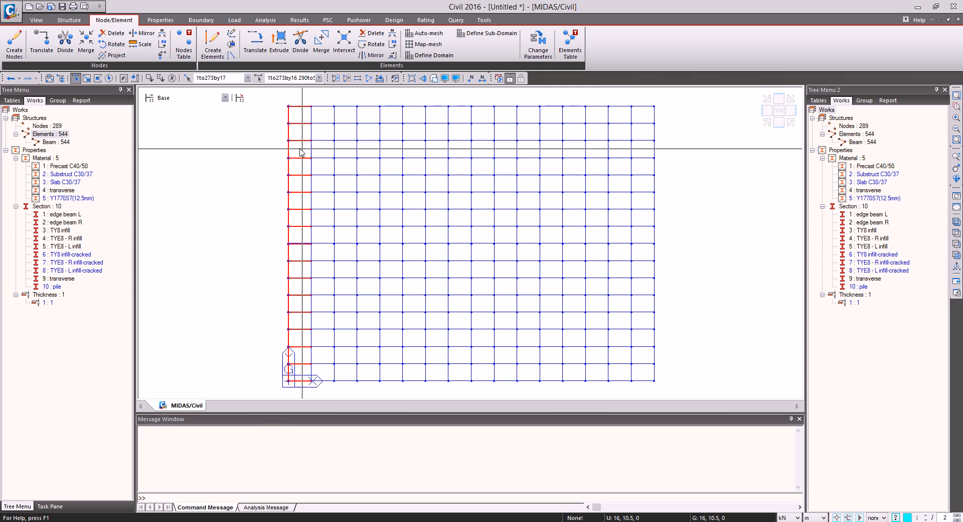
{"action": "key", "text": "Escape"}
{"action": "left_click_drag", "start_coordinate": [279, 99], "coordinate": [291, 413]}
{"action": "left_click_drag", "start_coordinate": [646, 98], "coordinate": [689, 409]}
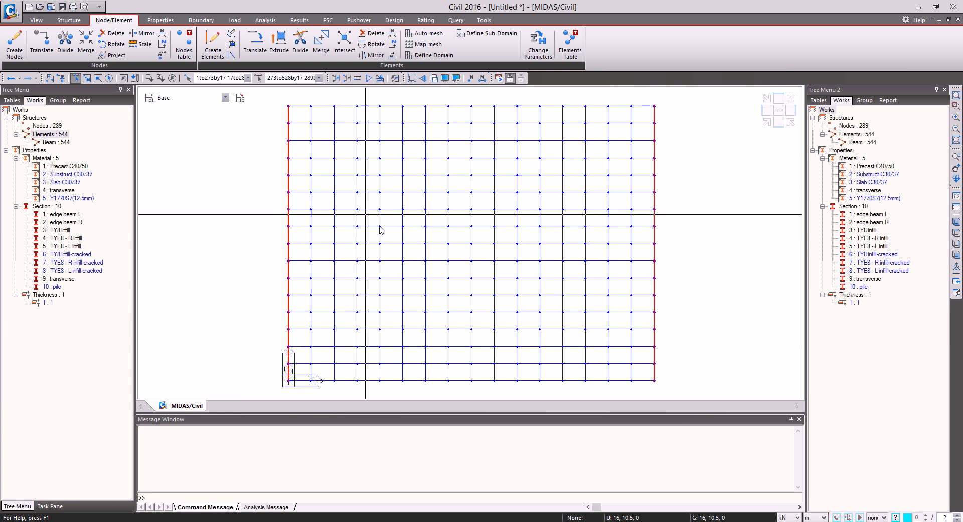
{"action": "left_click", "coordinate": [255, 42]}
{"action": "double_click", "coordinate": [58, 225]}
{"action": "type", "text": "-0.9"}
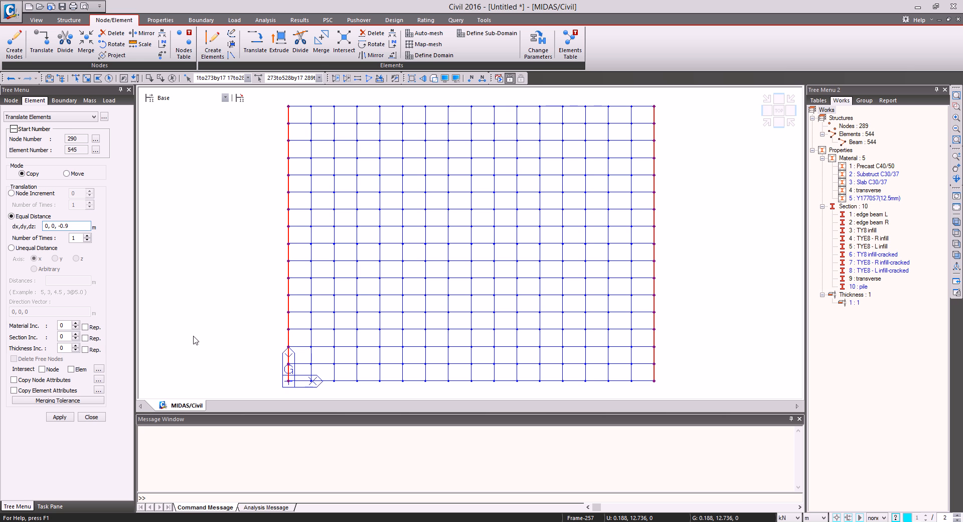
{"action": "left_click", "coordinate": [60, 416]}
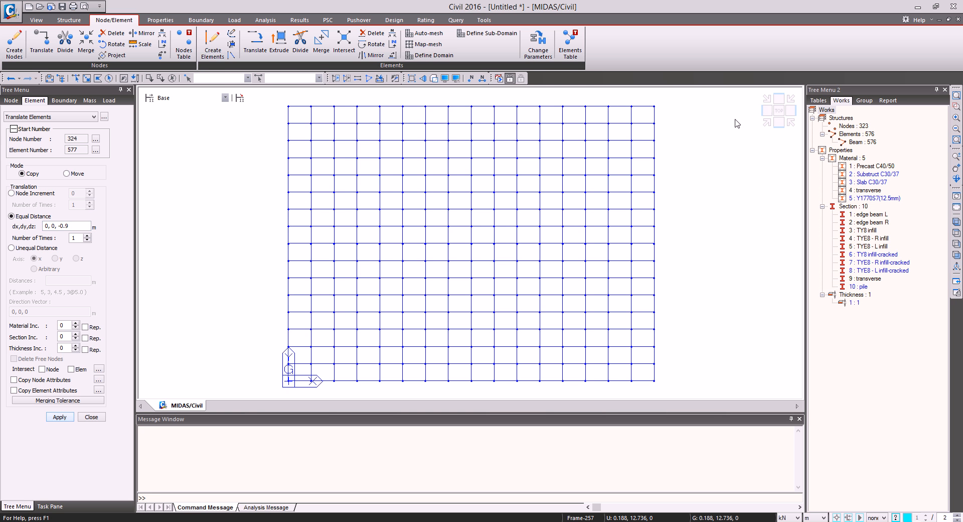
Extrude the copied transverse lines at both deck ends into Substruct C30/37 plates, 1.0000 thick, by 0, 0, -1 m four times
{"action": "left_click", "coordinate": [770, 127]}
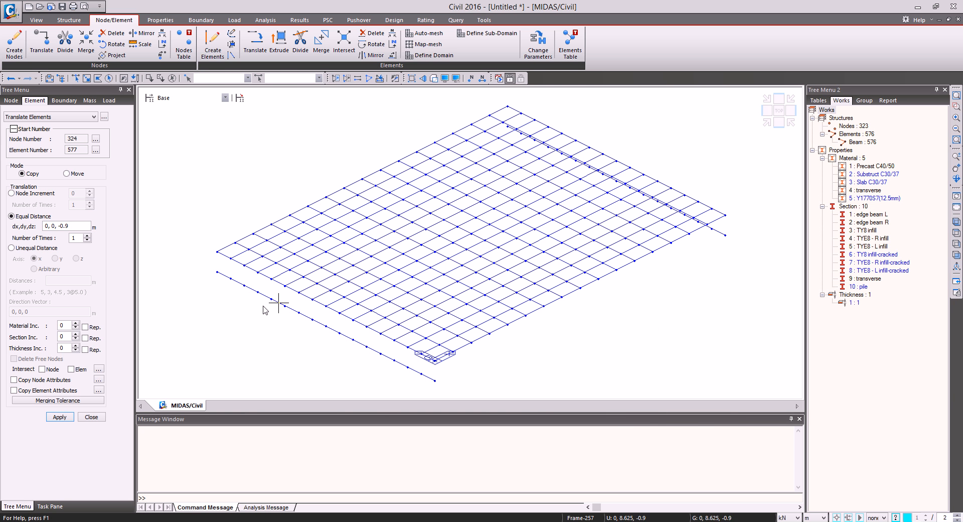
{"action": "left_click", "coordinate": [780, 125]}
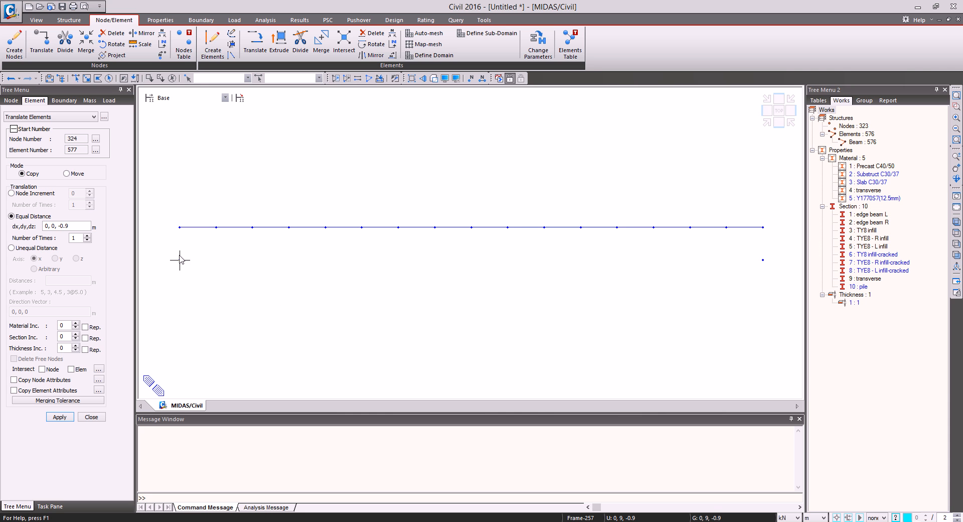
{"action": "left_click_drag", "start_coordinate": [162, 246], "coordinate": [800, 397]}
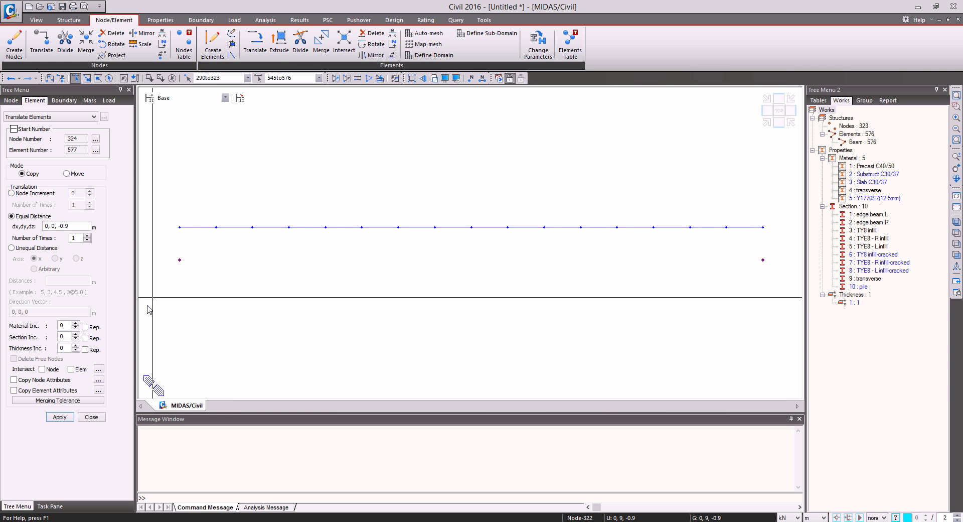
{"action": "left_click", "coordinate": [277, 52]}
{"action": "left_click", "coordinate": [55, 176]}
{"action": "left_click", "coordinate": [23, 192]}
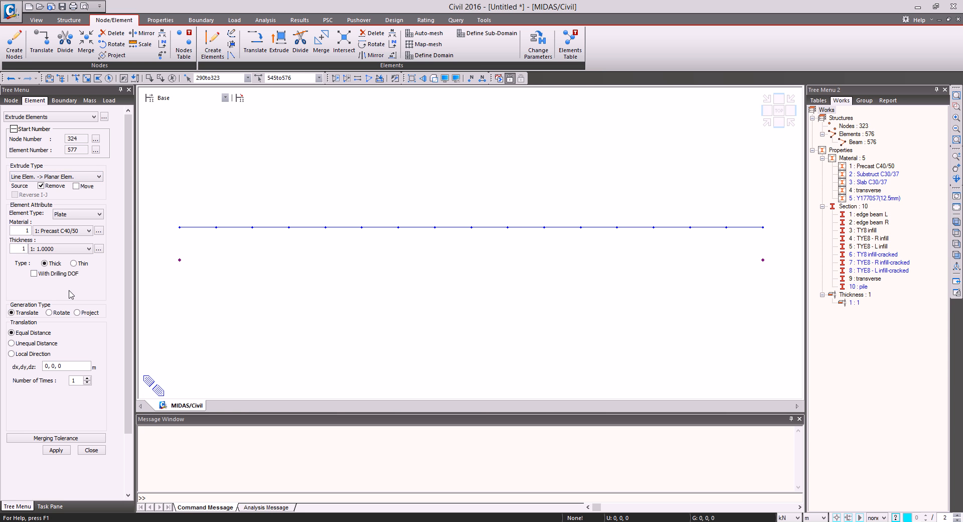
{"action": "left_click", "coordinate": [65, 232]}
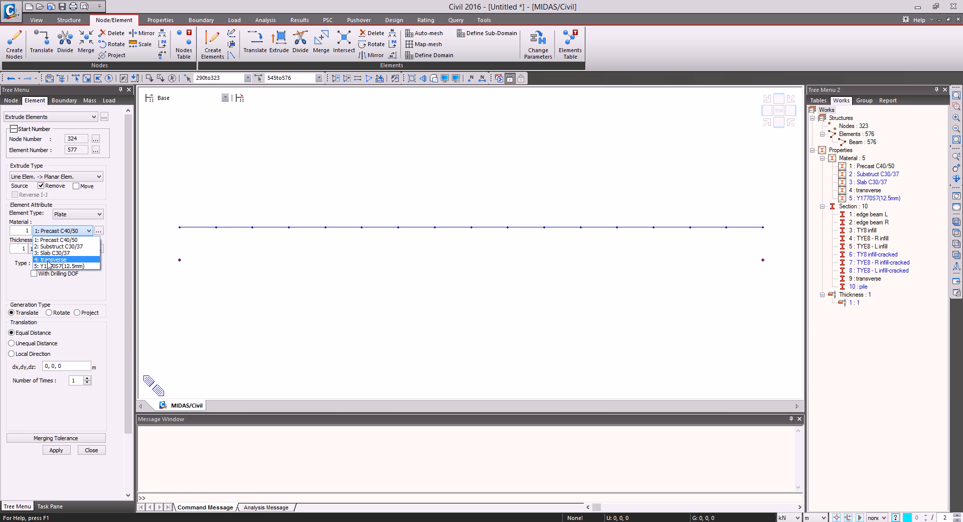
{"action": "left_click", "coordinate": [48, 248]}
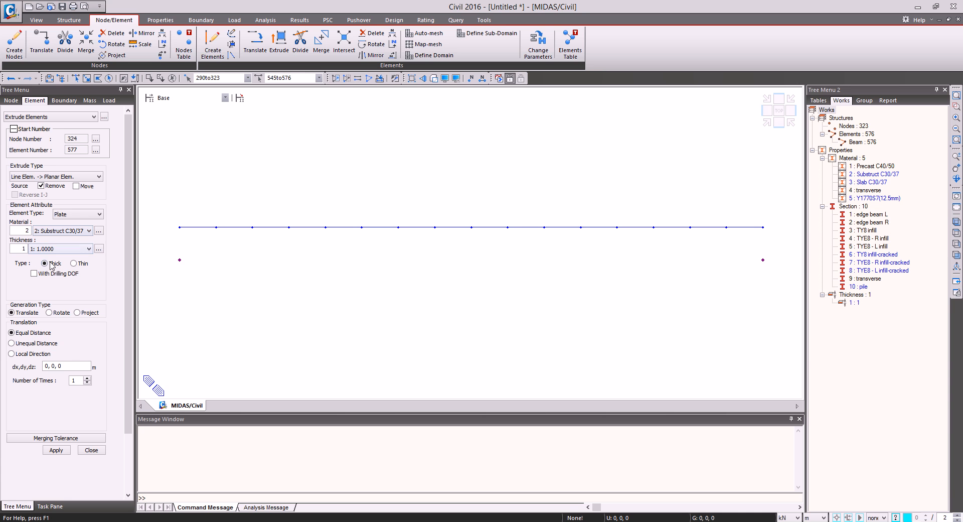
{"action": "double_click", "coordinate": [58, 367]}
{"action": "type", "text": "-1"}
{"action": "double_click", "coordinate": [75, 380]}
{"action": "left_click", "coordinate": [63, 452]}
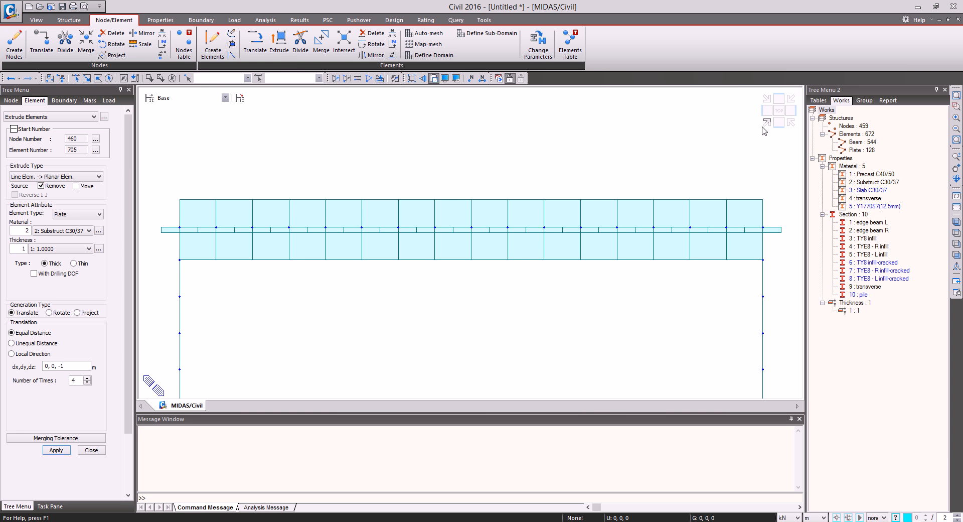
Enable plate thickness in the model's hidden-view drawing options, with the bridge shown in isometric view
{"action": "left_click", "coordinate": [766, 123]}
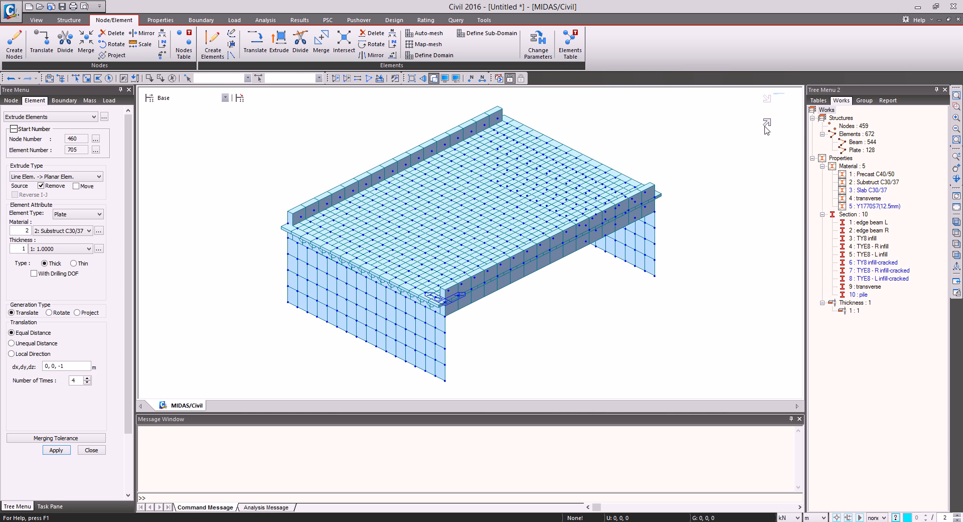
{"action": "left_click", "coordinate": [456, 78]}
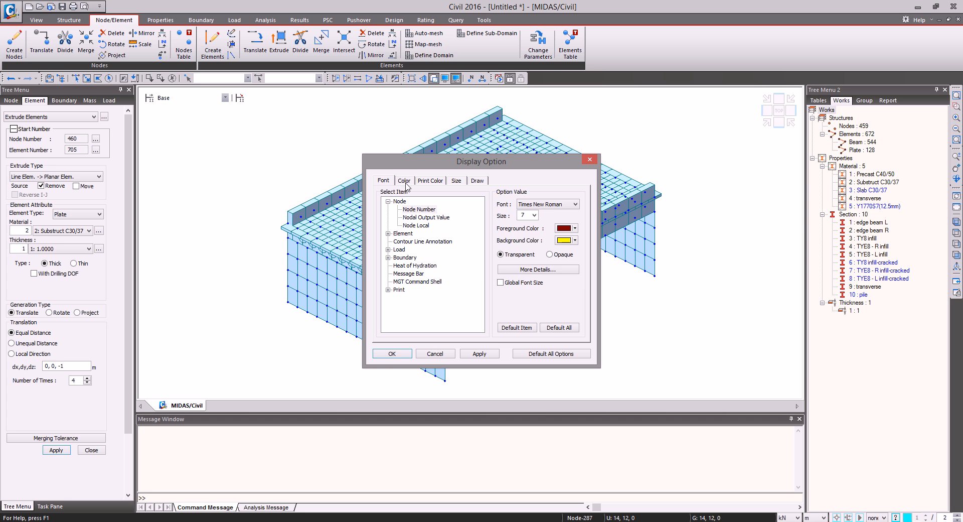
{"action": "left_click", "coordinate": [404, 180]}
{"action": "left_click", "coordinate": [429, 180]}
{"action": "left_click", "coordinate": [456, 182]}
{"action": "left_click", "coordinate": [476, 181]}
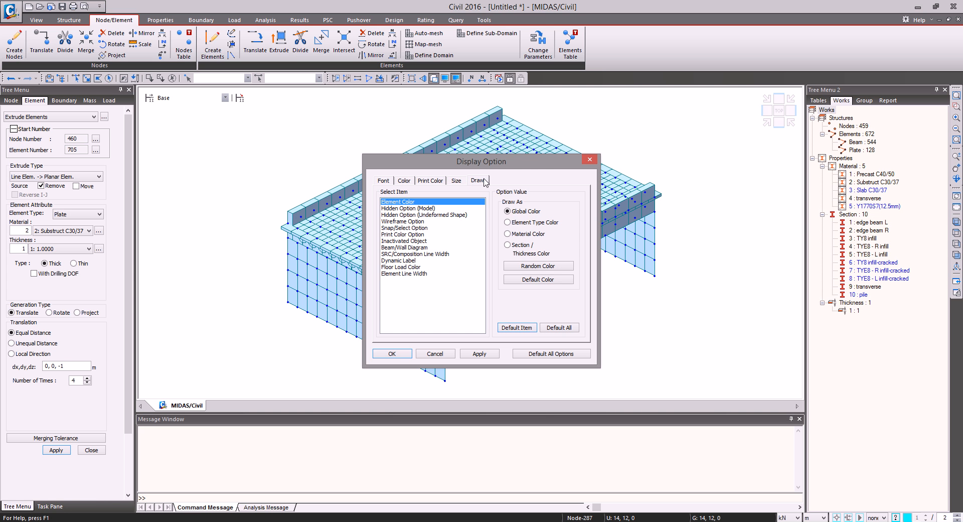
{"action": "left_click", "coordinate": [430, 209]}
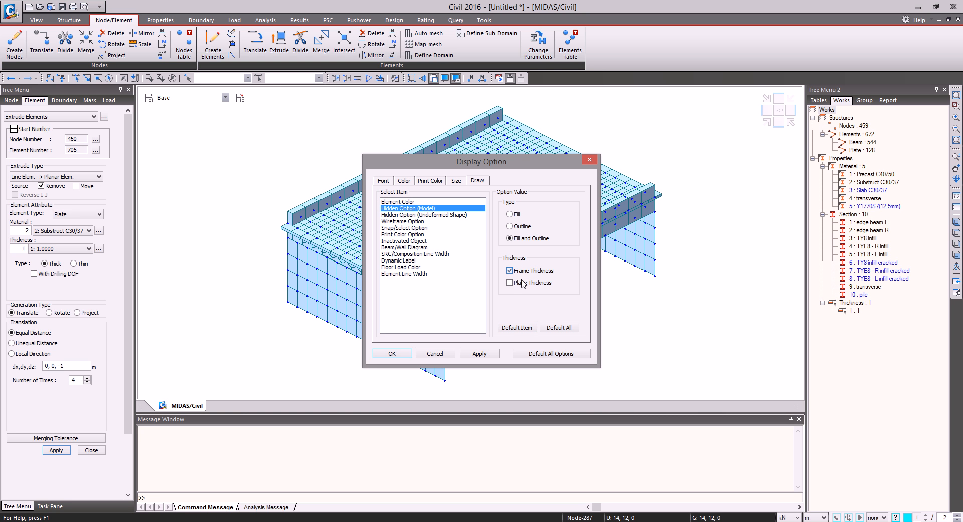
{"action": "left_click", "coordinate": [391, 354]}
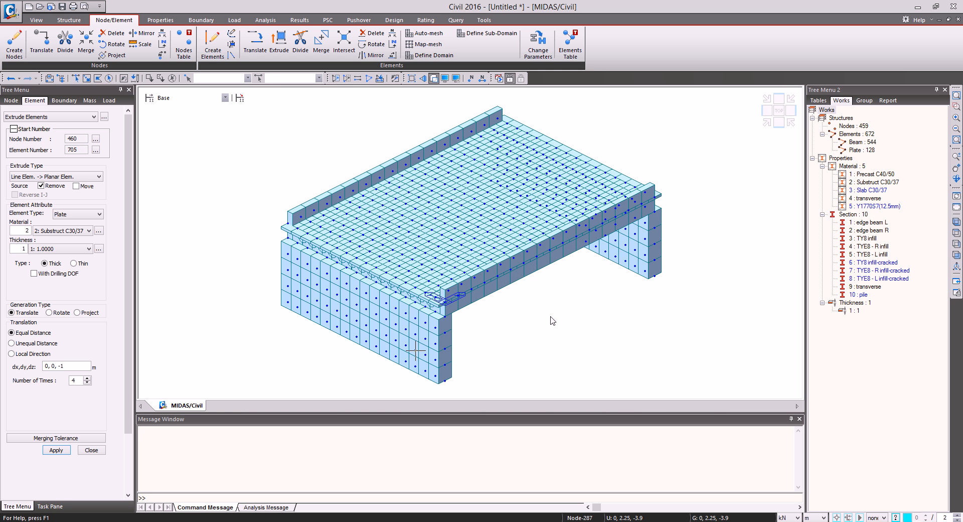
Extrude every second base node of both abutment walls into beam elements of Substruct C30/37 and section pile, by 0, 0, -1 m ten times
{"action": "key", "text": "ctrl+h"}
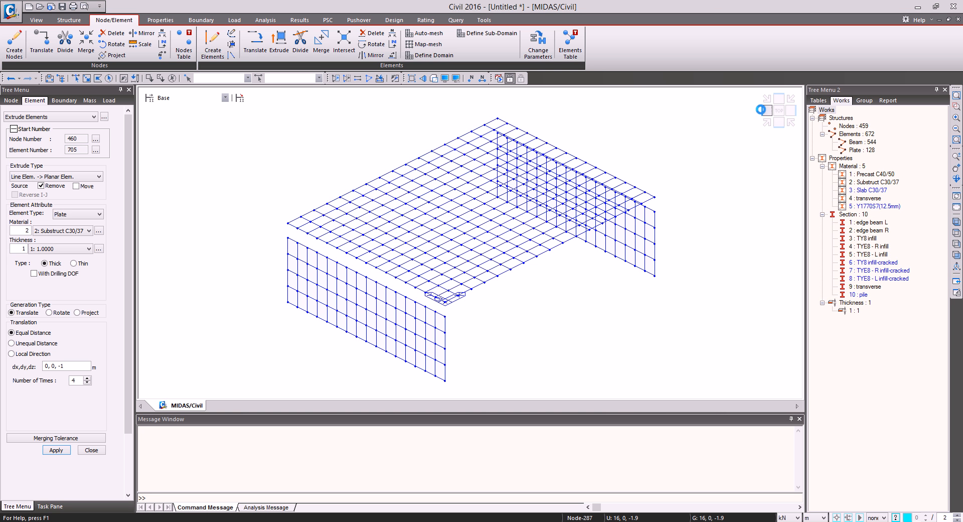
{"action": "left_click", "coordinate": [766, 111]}
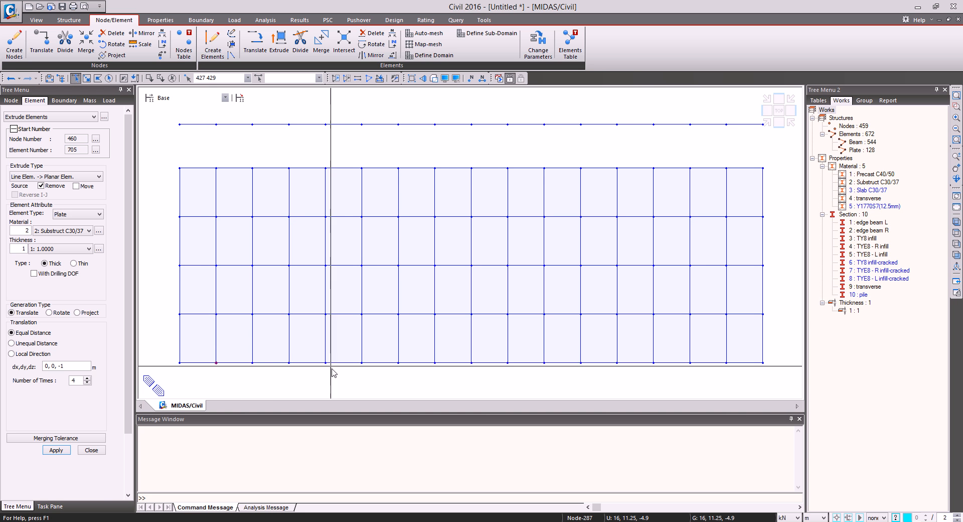
{"action": "left_click_drag", "start_coordinate": [289, 355], "coordinate": [372, 379]}
{"action": "left_click_drag", "start_coordinate": [424, 352], "coordinate": [448, 378]}
{"action": "left_click_drag", "start_coordinate": [501, 357], "coordinate": [522, 380]}
{"action": "left_click_drag", "start_coordinate": [576, 359], "coordinate": [595, 380]}
{"action": "left_click_drag", "start_coordinate": [644, 359], "coordinate": [669, 385]}
{"action": "left_click_drag", "start_coordinate": [716, 357], "coordinate": [741, 384]}
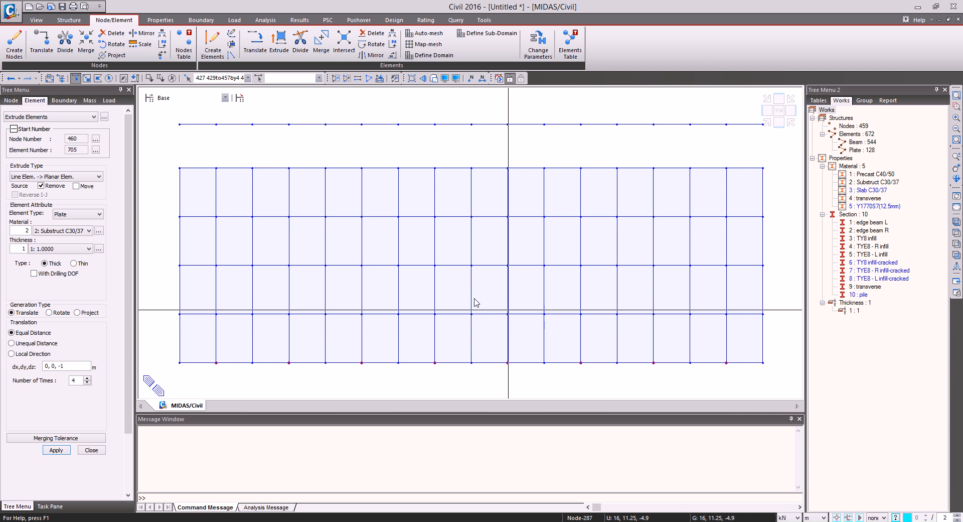
{"action": "left_click", "coordinate": [74, 177]}
{"action": "left_click", "coordinate": [48, 186]}
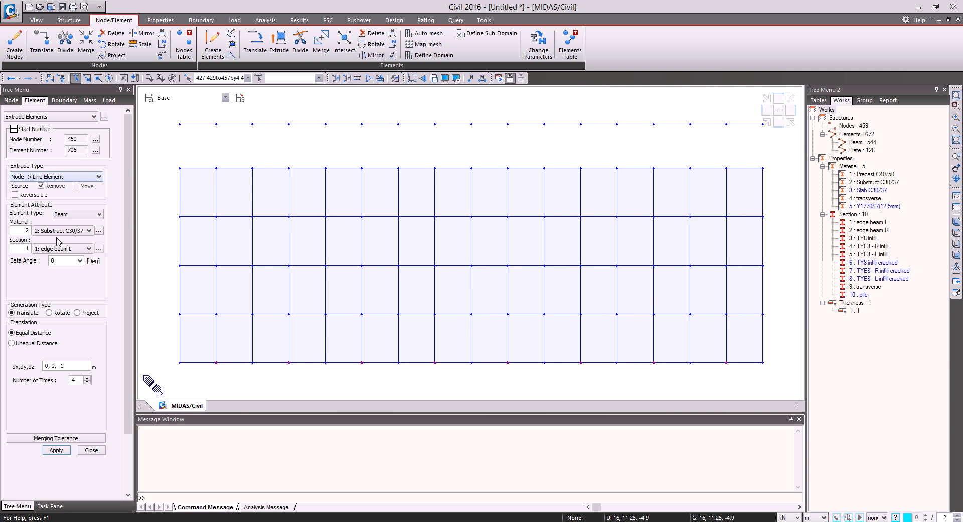
{"action": "left_click", "coordinate": [47, 232]}
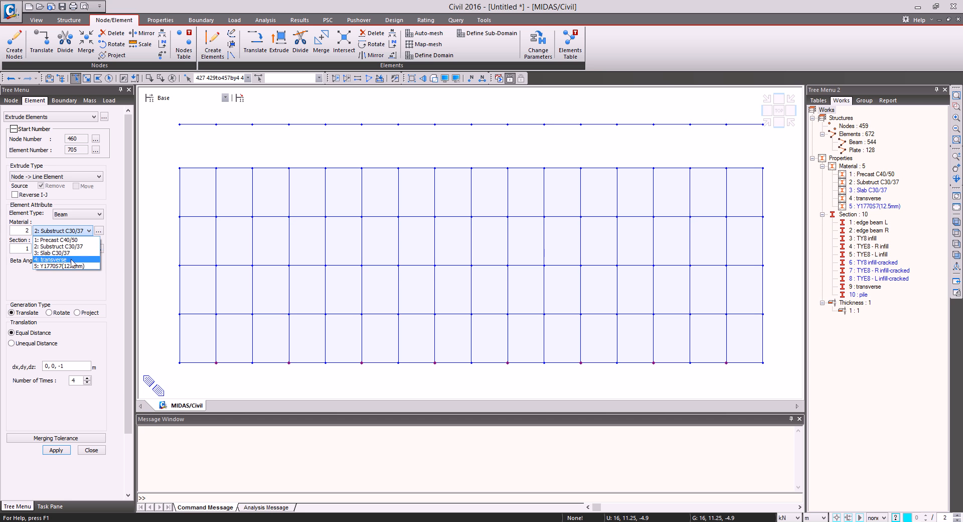
{"action": "left_click", "coordinate": [46, 247]}
{"action": "left_click", "coordinate": [45, 249]}
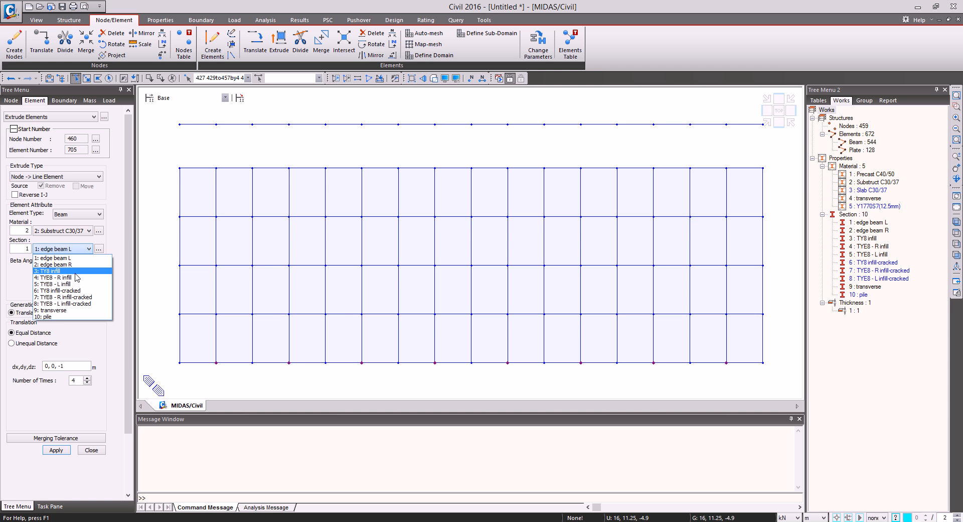
{"action": "left_click", "coordinate": [70, 322]}
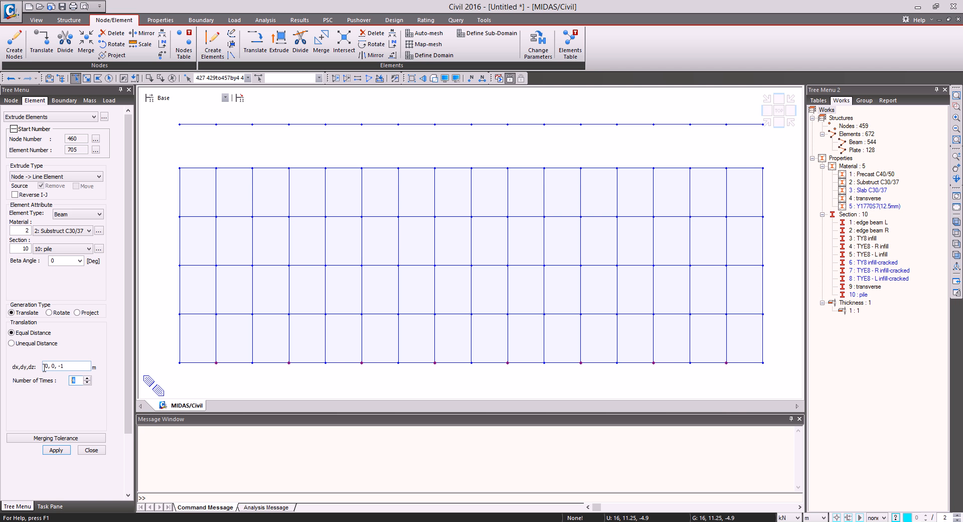
{"action": "left_click", "coordinate": [56, 450]}
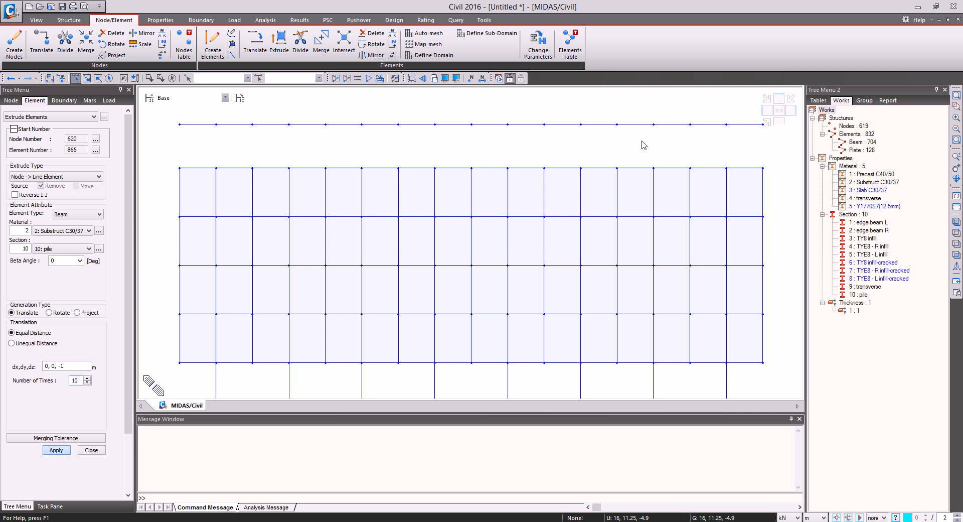
Examine the whole bridge with its piles in isometric view with section shapes displayed, and restore the wireframe
{"action": "left_click", "coordinate": [766, 124]}
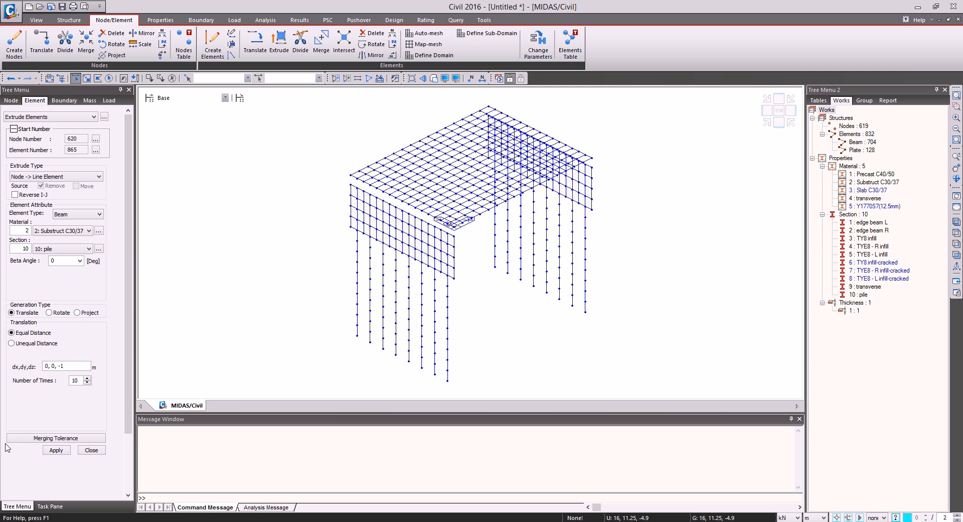
{"action": "left_click", "coordinate": [91, 450]}
{"action": "key", "text": "ctrl+h"}
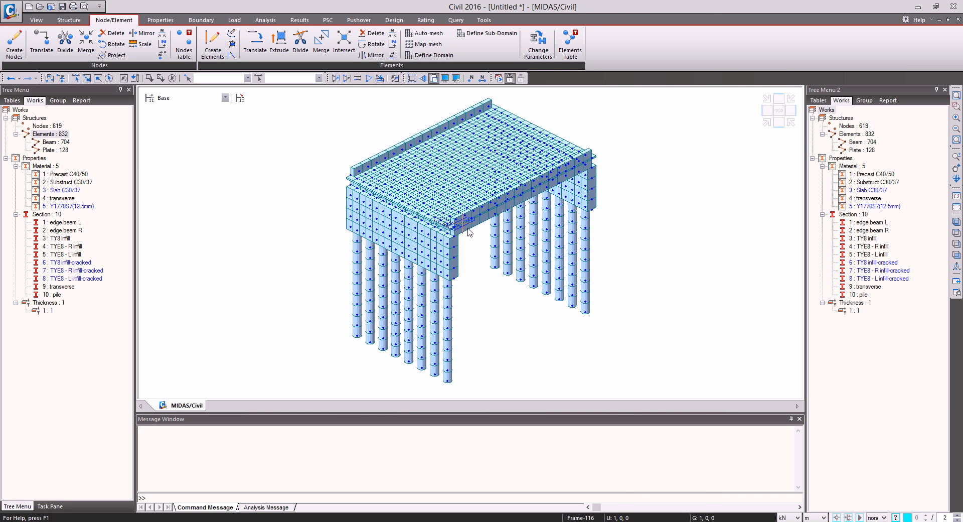
{"action": "key", "text": "ctrl+h"}
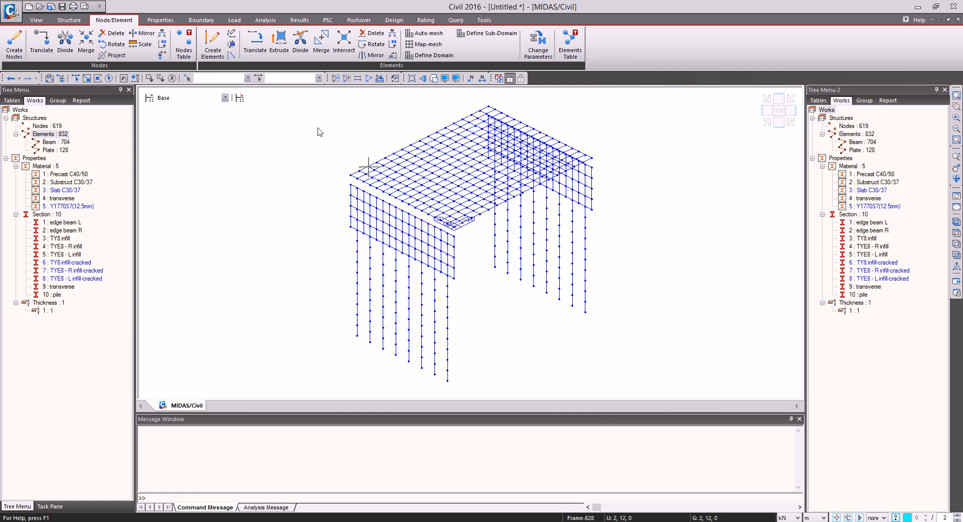
Add a creep/shrinkage time-dependent material named c40/50 using the European code, with a notional member size of 1 m
{"action": "left_click", "coordinate": [160, 20]}
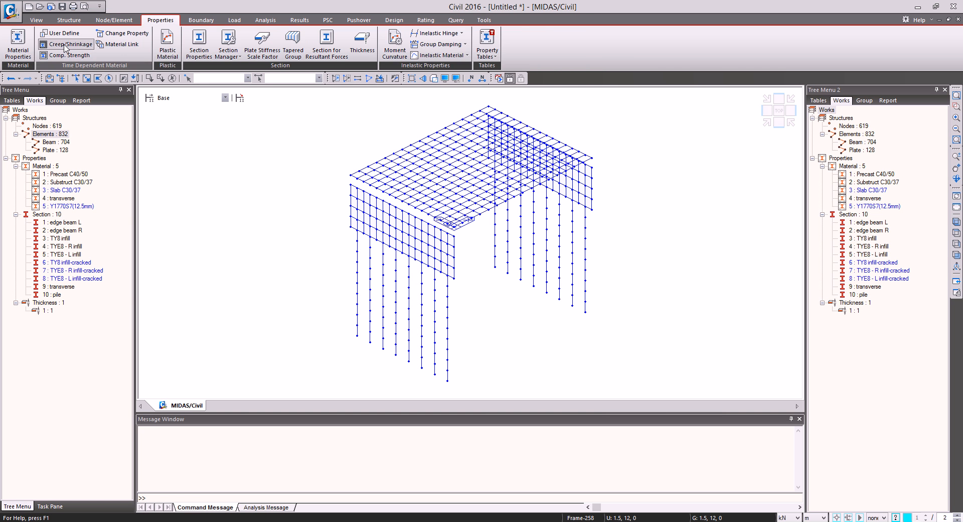
{"action": "left_click", "coordinate": [556, 229]}
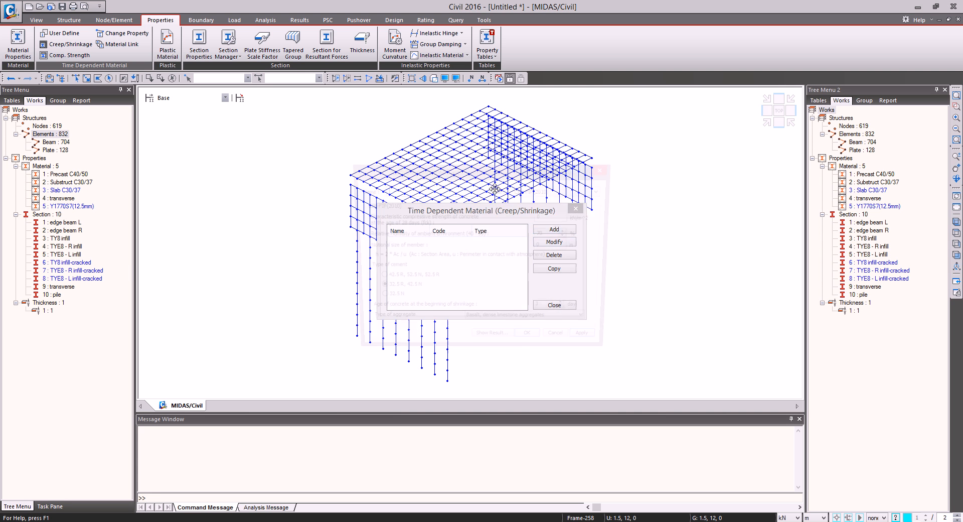
{"action": "left_click", "coordinate": [557, 192]}
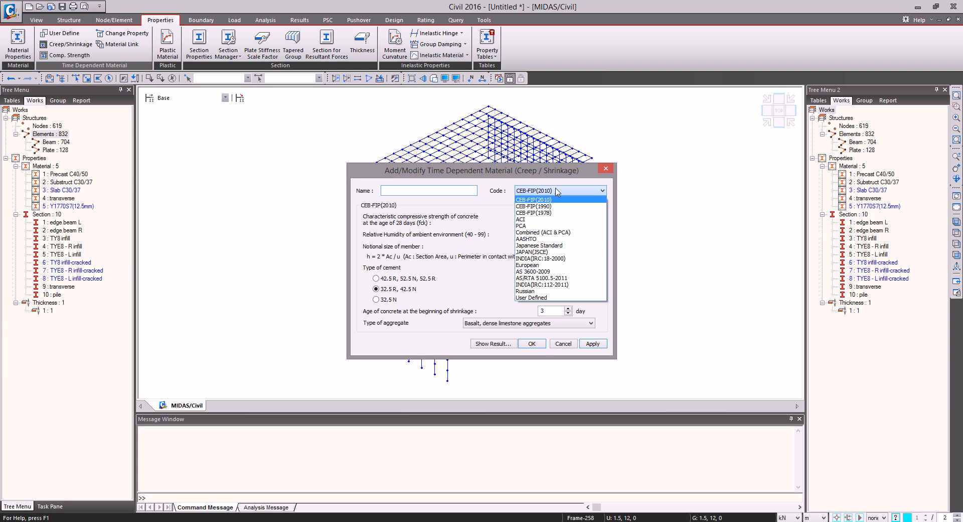
{"action": "left_click", "coordinate": [544, 266]}
{"action": "left_click", "coordinate": [445, 193]}
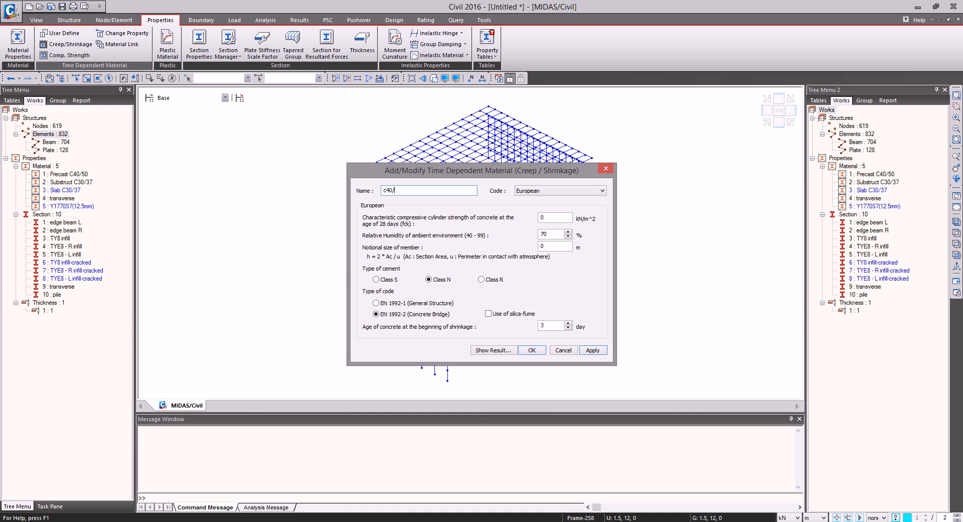
{"action": "key", "text": "Tab"}
{"action": "left_click", "coordinate": [545, 248]}
{"action": "left_click", "coordinate": [592, 349]}
Save the project as Untitled in the Infill Prestressed Concrete Bridge folder, and add European creep/shrinkage material c30/37 with strength 30000 kN/m^2
{"action": "left_click", "coordinate": [392, 190]}
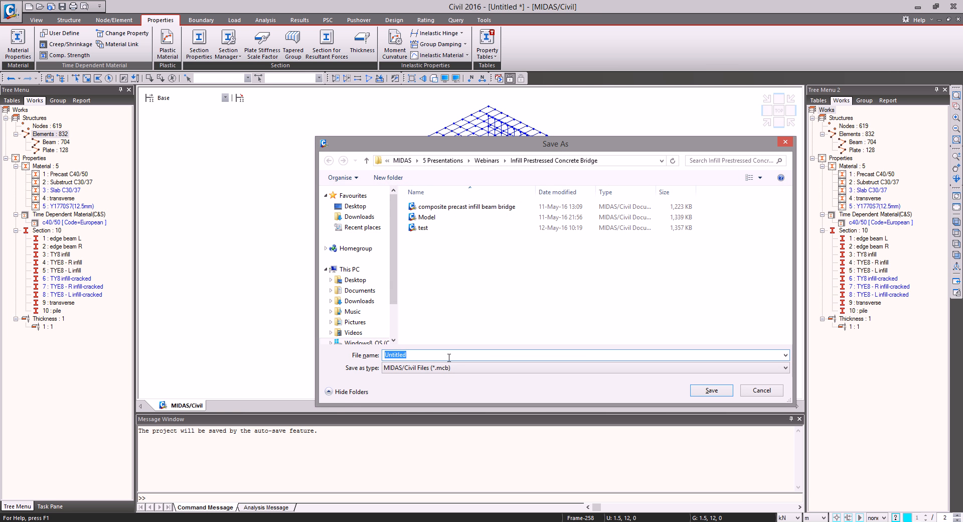
{"action": "left_click", "coordinate": [712, 390]}
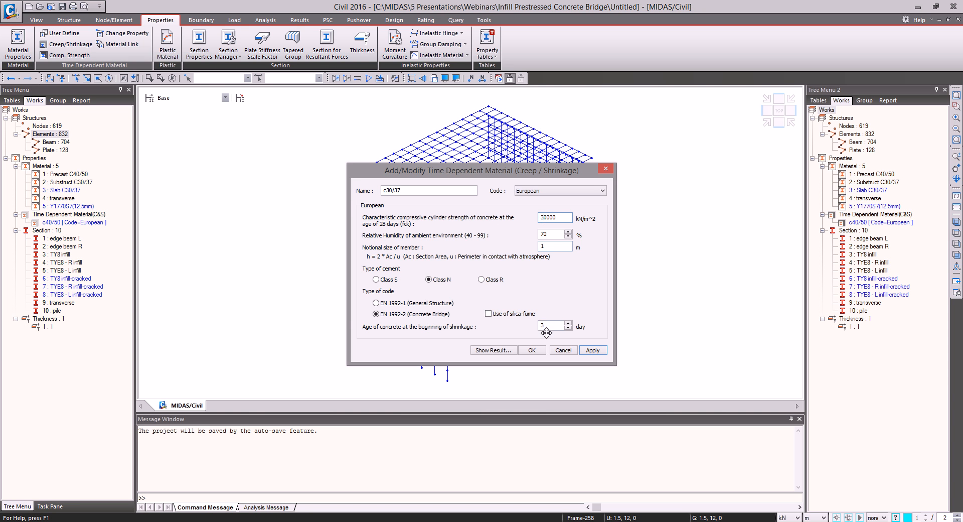
{"action": "left_click", "coordinate": [541, 353]}
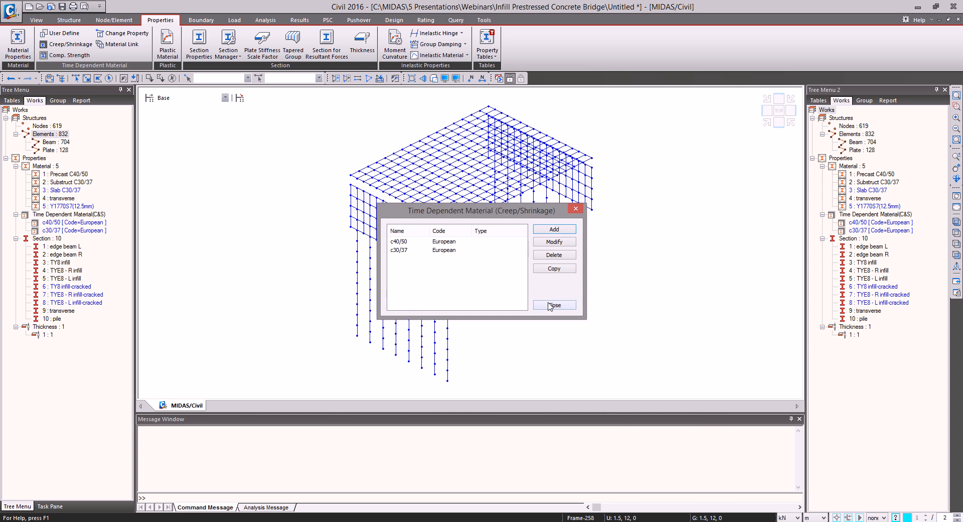
{"action": "left_click", "coordinate": [557, 308]}
Add a compressive-strength time-dependent material named c40/50 using the European code, with mean 28-day strength 48000 kN/m^2, and redraw its graph
{"action": "left_click", "coordinate": [64, 56]}
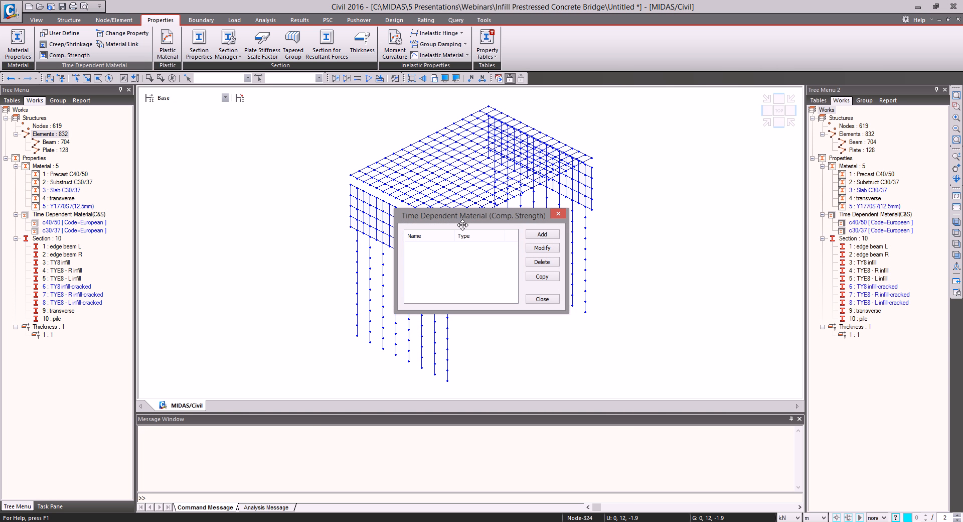
{"action": "left_click", "coordinate": [543, 234]}
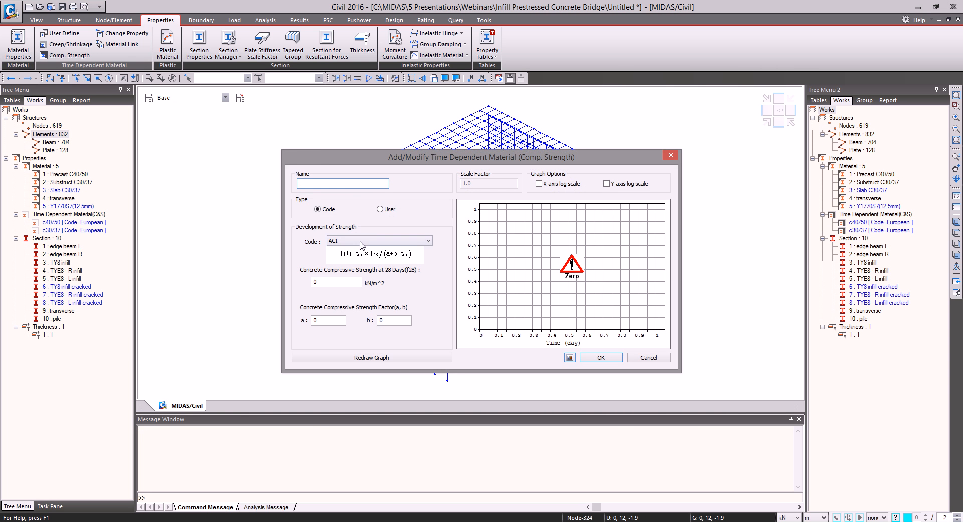
{"action": "left_click", "coordinate": [378, 240]}
{"action": "left_click", "coordinate": [344, 290]}
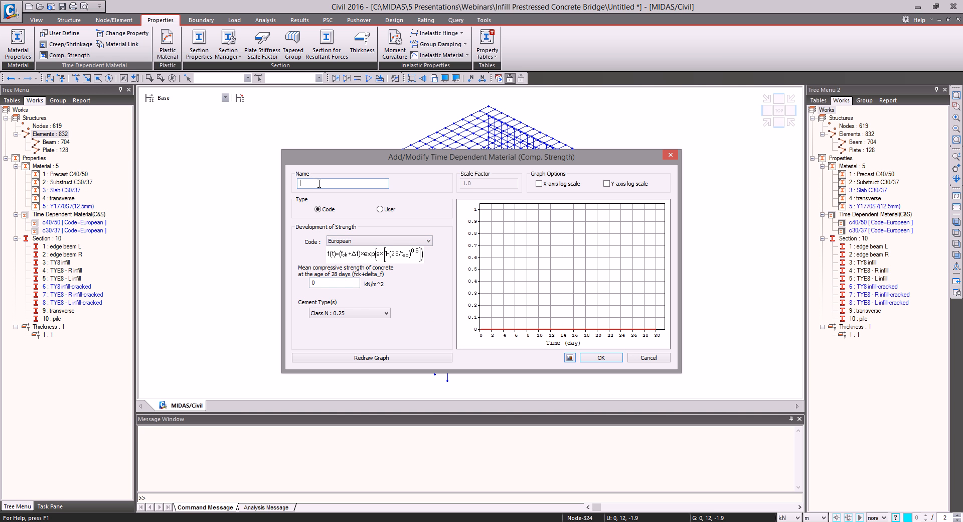
{"action": "type", "text": "50"}
{"action": "key", "text": "Tab"}
{"action": "key", "text": "Tab"}
{"action": "key", "text": "Tab"}
{"action": "key", "text": "Tab"}
{"action": "left_click", "coordinate": [379, 359]}
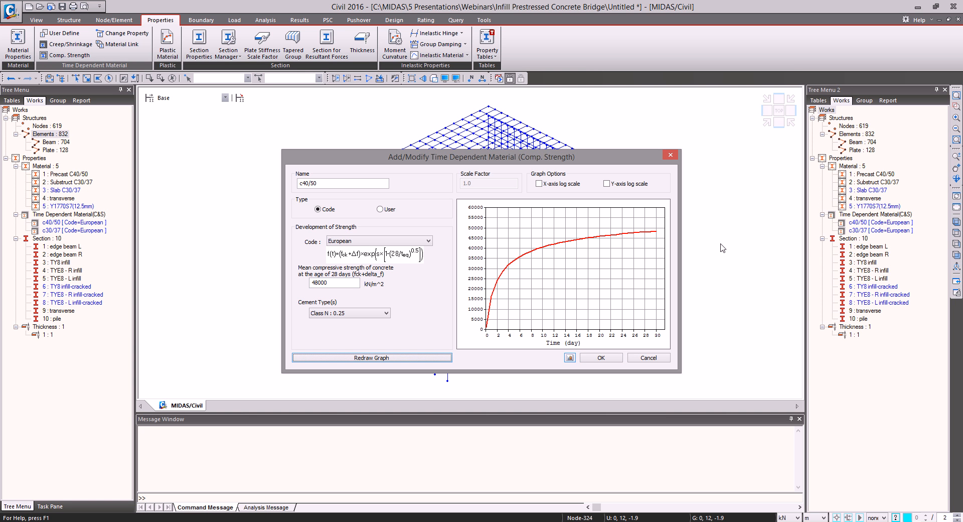
{"action": "left_click", "coordinate": [605, 357]}
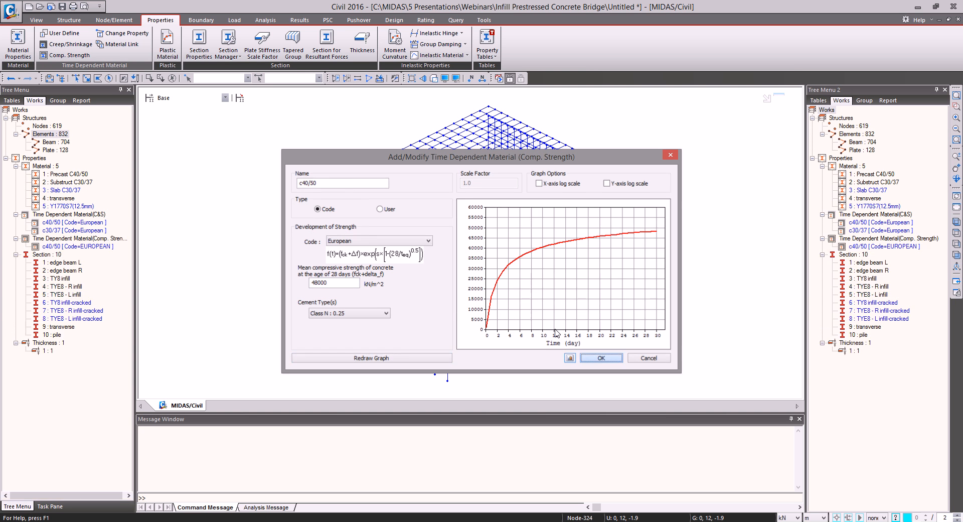
Add a compressive-strength time-dependent material named c30/37 using the European code, with mean 28-day strength 38000 kN/m^2
{"action": "left_click", "coordinate": [533, 239]}
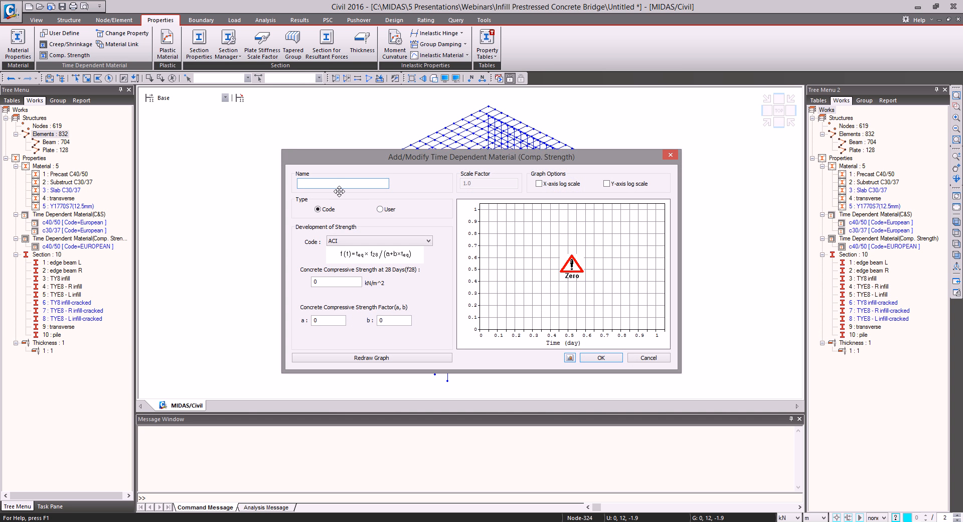
{"action": "left_click", "coordinate": [354, 242]}
{"action": "left_click", "coordinate": [339, 282]}
{"action": "left_click", "coordinate": [324, 183]}
{"action": "type", "text": "c30/"}
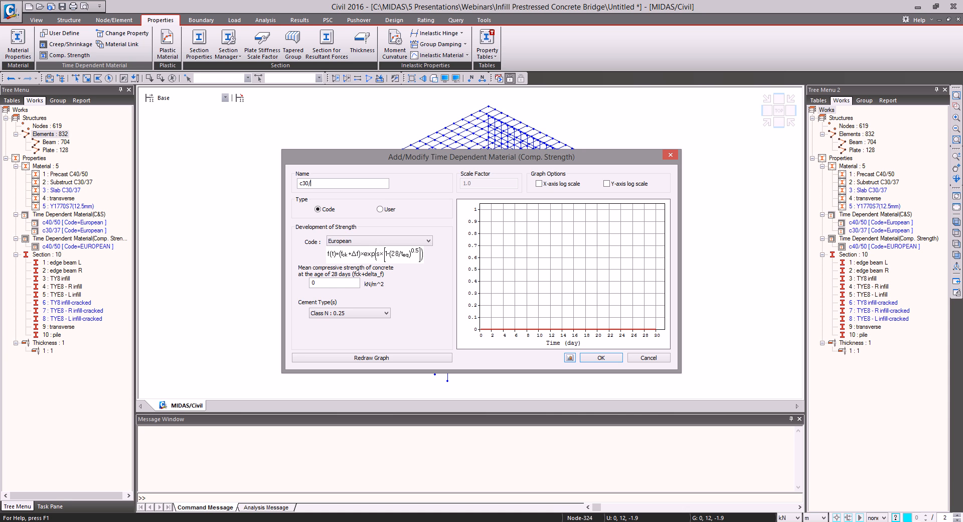
{"action": "type", "text": "37"}
{"action": "key", "text": "Tab"}
{"action": "left_click", "coordinate": [599, 359]}
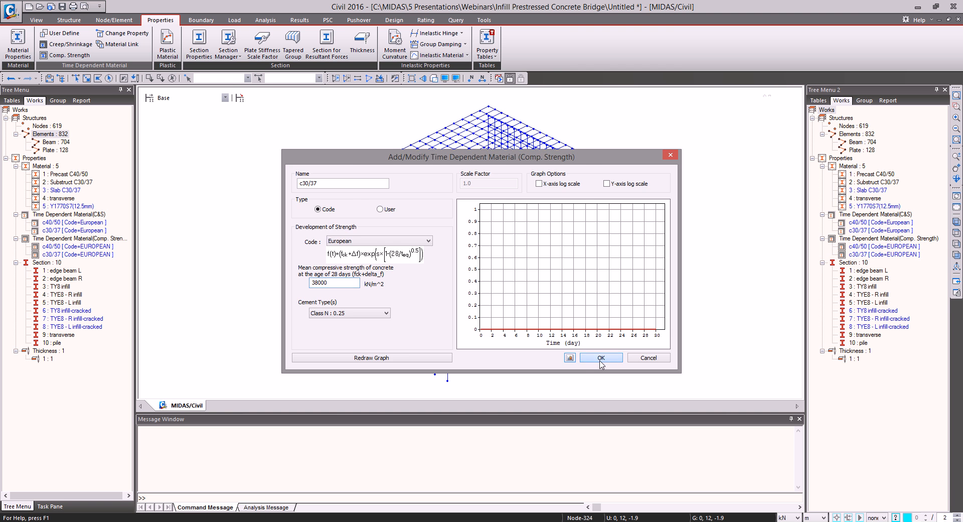
{"action": "left_click", "coordinate": [538, 306]}
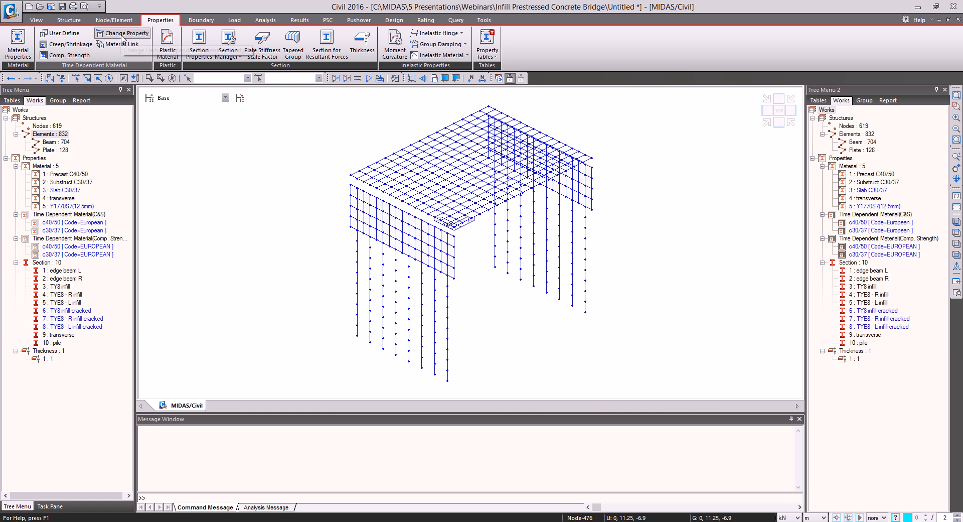
Assign an auto-calculated notional size of member to all elements, using code CEB-FIP(1990) and a = 0.5
{"action": "left_click", "coordinate": [123, 33]}
{"action": "left_click", "coordinate": [109, 79]}
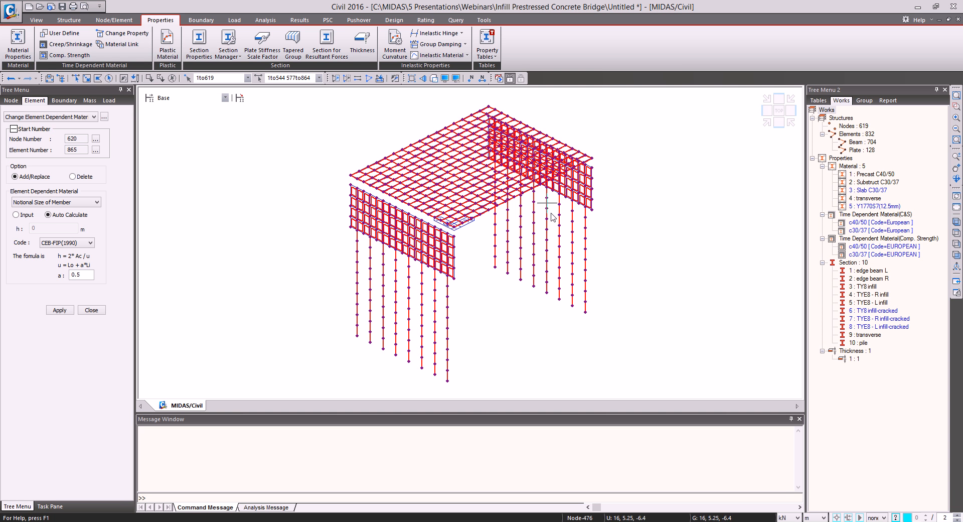
{"action": "left_click", "coordinate": [58, 311]}
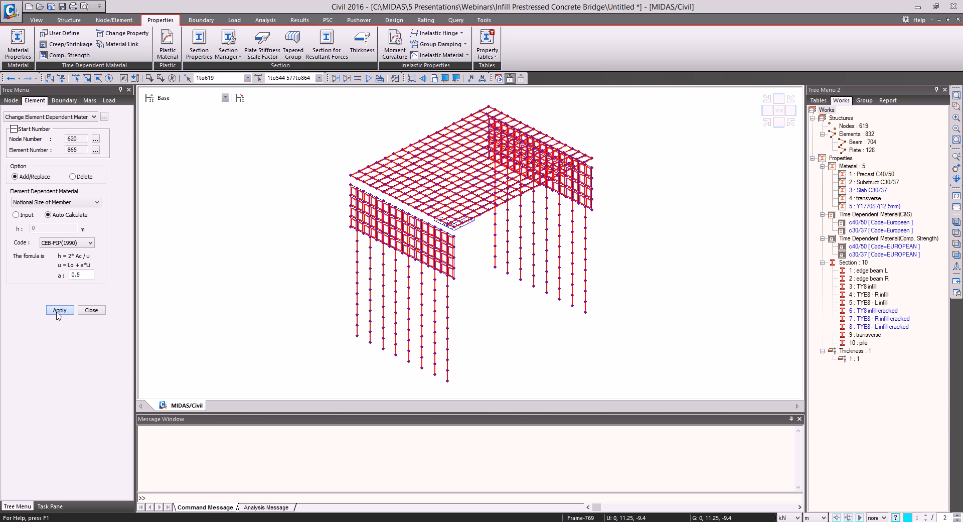
Review the calculated notional sizes in the Element Dependent Material Property table and close it
{"action": "left_click", "coordinate": [105, 117]}
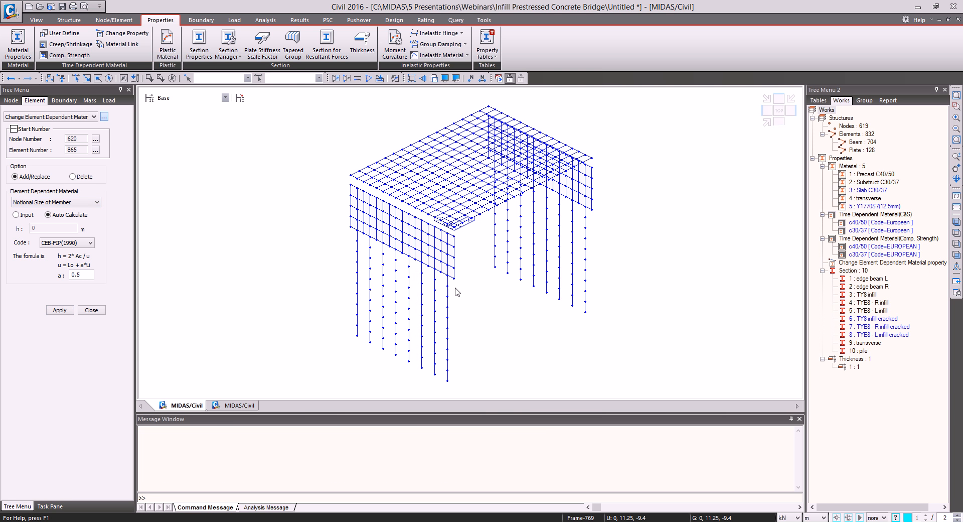
{"action": "scroll", "coordinate": [292, 264], "scroll_direction": "up", "scroll_amount": 10}
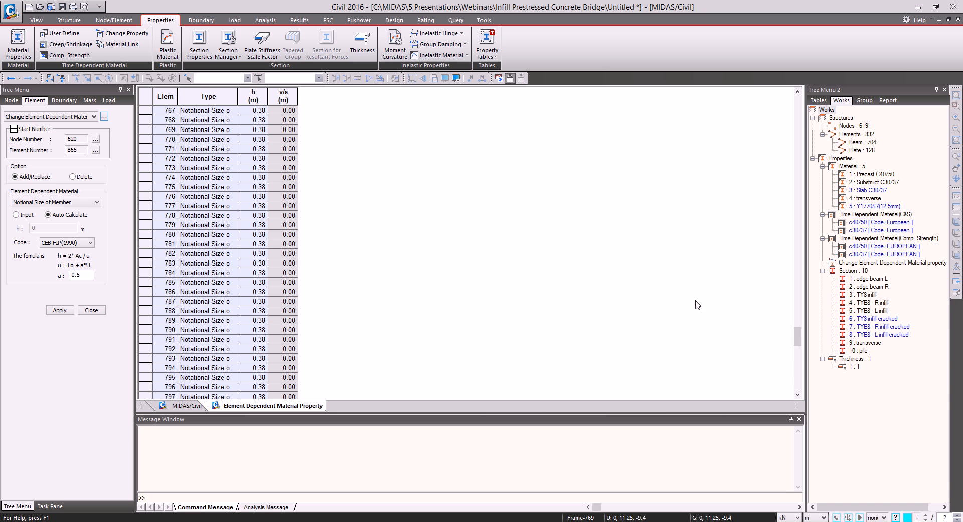
{"action": "left_click_drag", "start_coordinate": [798, 337], "coordinate": [790, 227]}
{"action": "scroll", "coordinate": [333, 212], "scroll_direction": "up", "scroll_amount": 20}
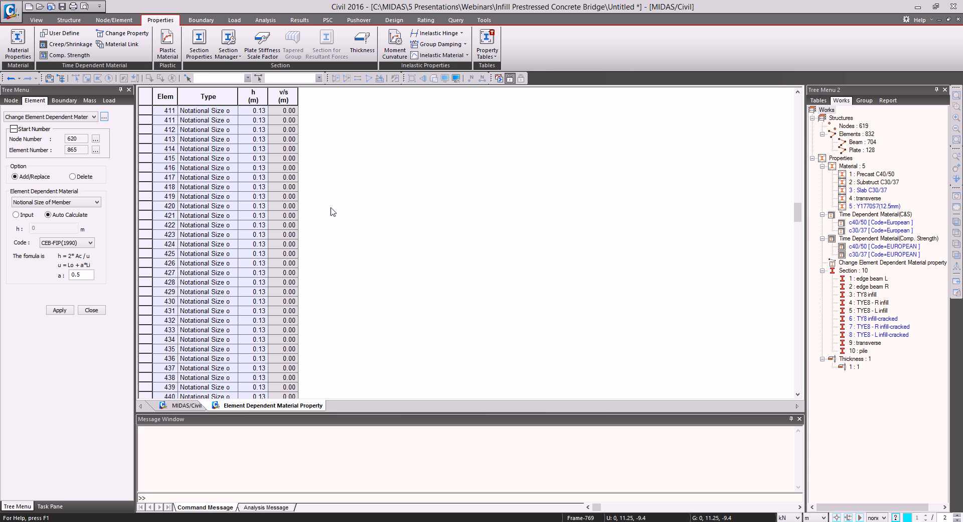
{"action": "middle_click", "coordinate": [268, 403]}
{"action": "left_click", "coordinate": [102, 310]}
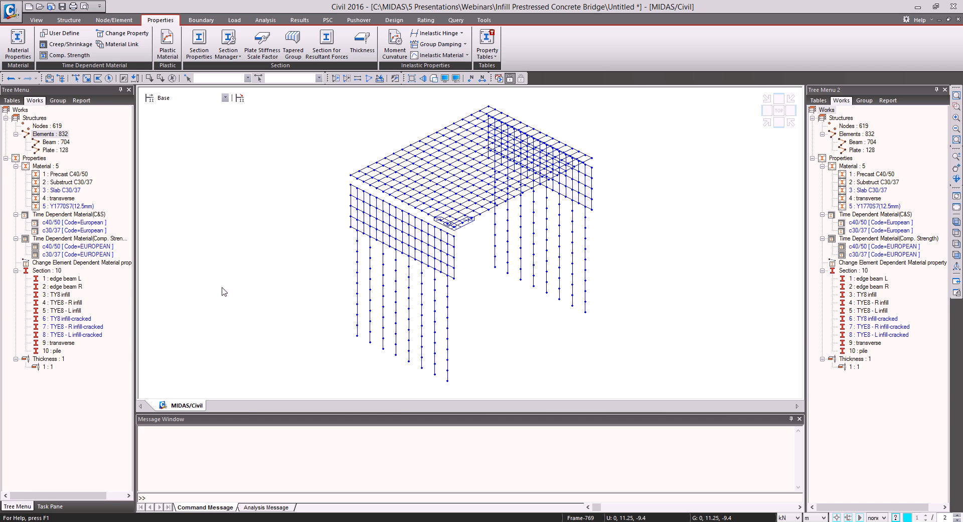
Link creep/shrinkage c40/50 and compressive strength c40/50 to the Precast C40/50 material
{"action": "left_click", "coordinate": [118, 44]}
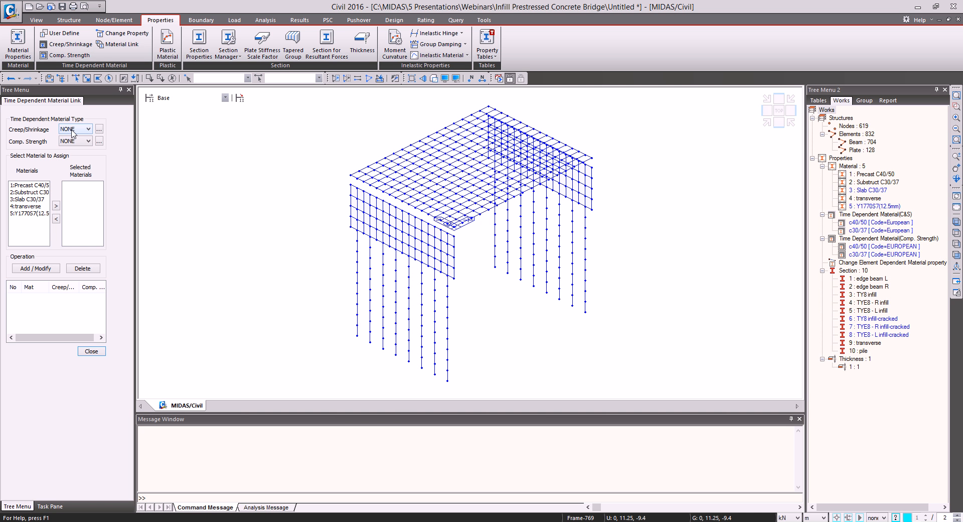
{"action": "left_click", "coordinate": [73, 129]}
{"action": "left_click", "coordinate": [73, 144]}
{"action": "left_click", "coordinate": [75, 141]}
{"action": "left_click", "coordinate": [70, 156]}
{"action": "left_click", "coordinate": [35, 185]}
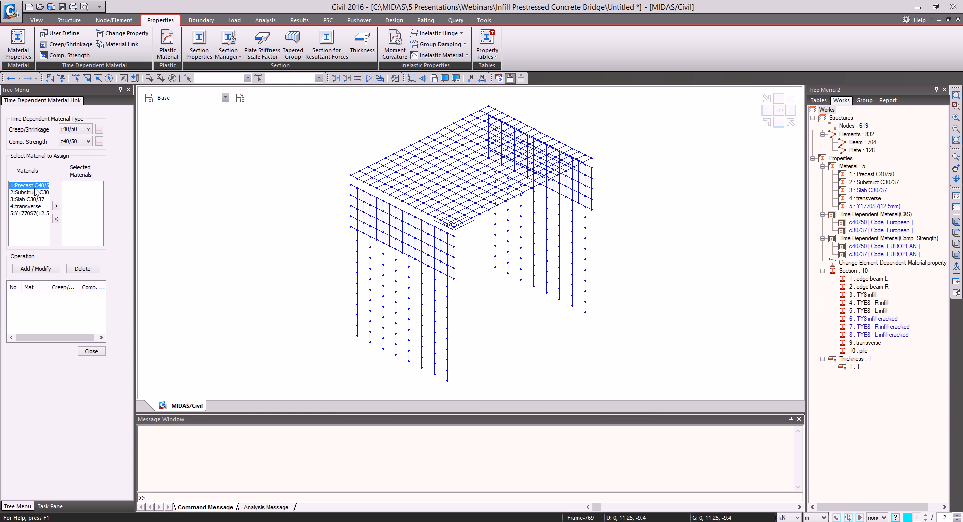
{"action": "left_click", "coordinate": [56, 206]}
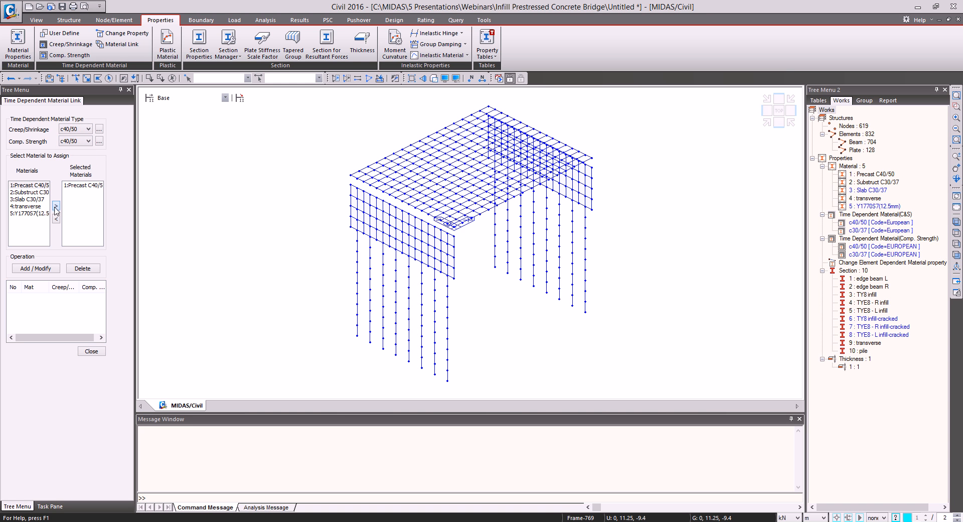
{"action": "left_click", "coordinate": [48, 267]}
Link creep/shrinkage c30/37 and compressive strength c30/37 to the Substruct C30/37 and Slab C30/37 materials
{"action": "left_click", "coordinate": [78, 131]}
{"action": "left_click", "coordinate": [77, 150]}
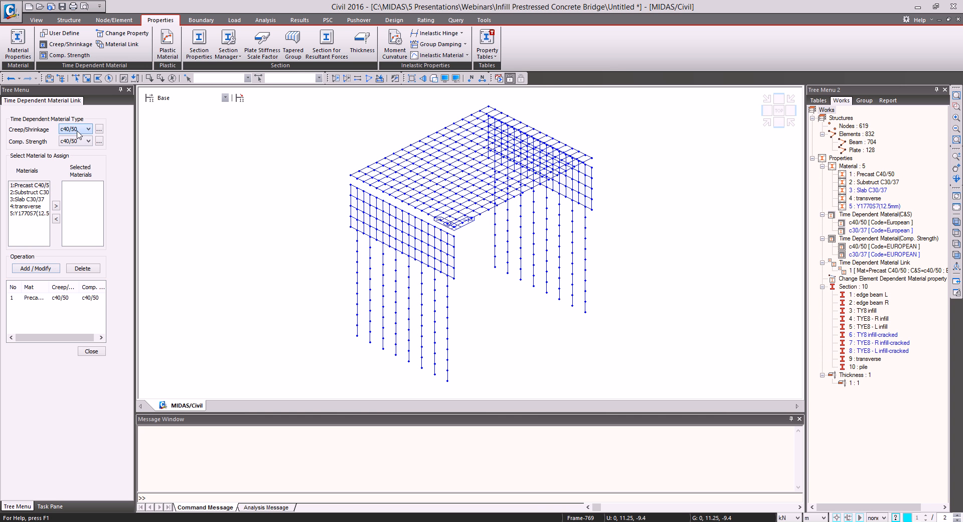
{"action": "left_click", "coordinate": [82, 141]}
{"action": "left_click", "coordinate": [79, 162]}
{"action": "left_click", "coordinate": [26, 192]}
{"action": "left_click", "coordinate": [29, 199], "text": "shift"}
{"action": "left_click", "coordinate": [56, 206]}
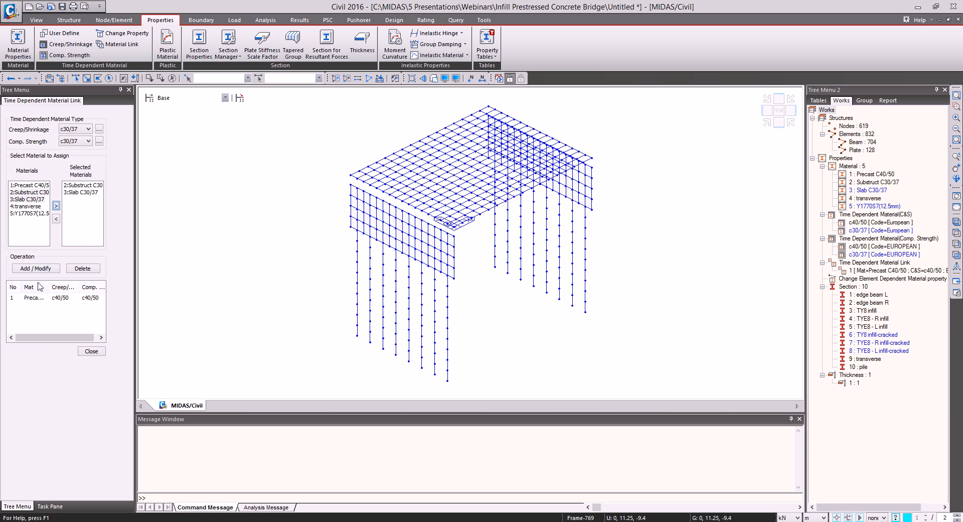
{"action": "left_click", "coordinate": [45, 269]}
{"action": "left_click", "coordinate": [91, 351]}
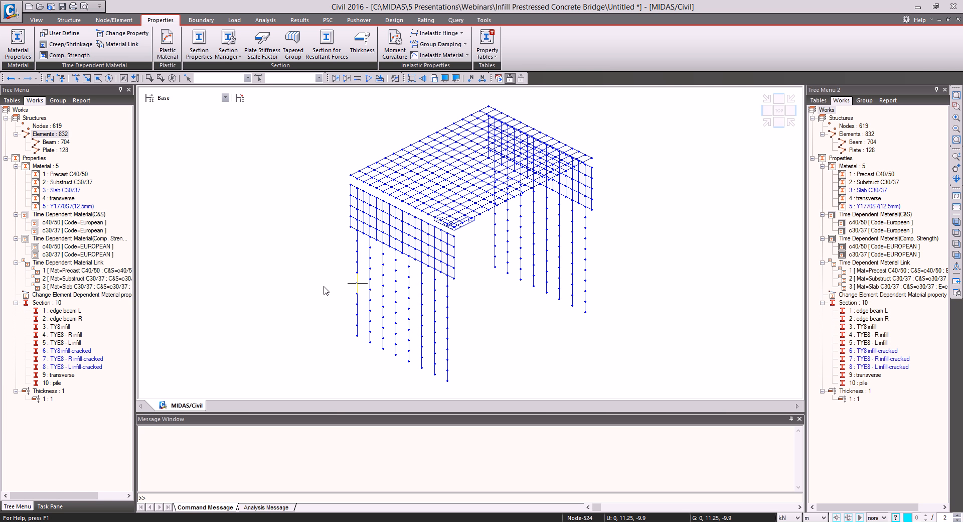
Define structure groups named TY8 with suffixes 1to13, plus the groups TY8 L and TY8 R
{"action": "mouse_move", "coordinate": [324, 287]}
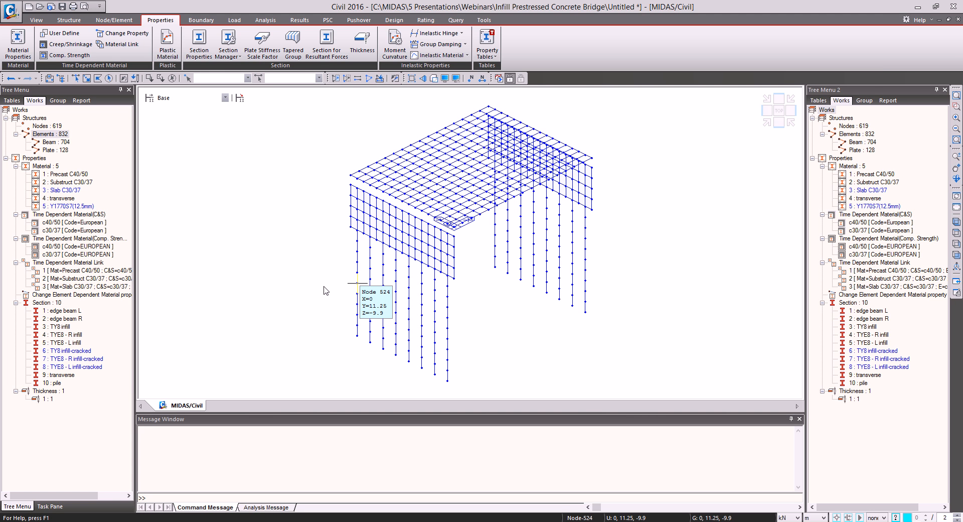
{"action": "left_click", "coordinate": [865, 101]}
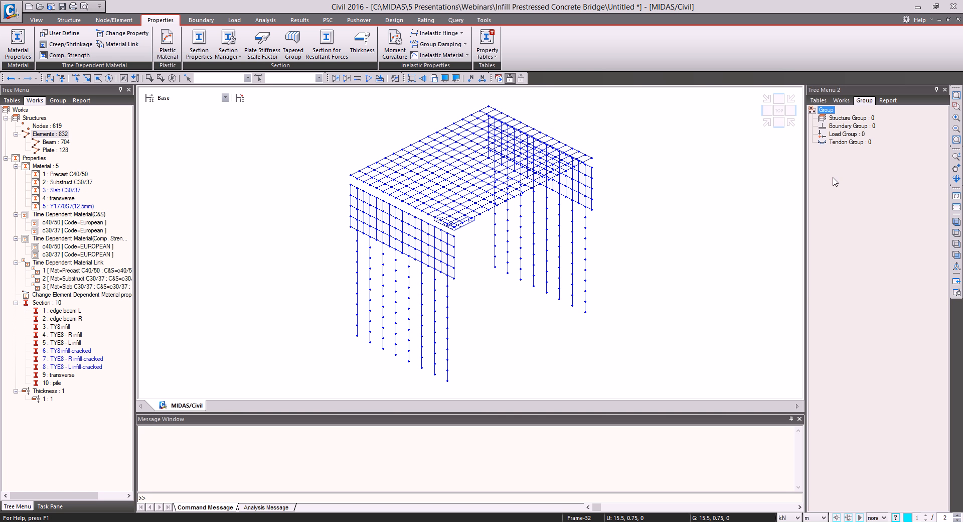
{"action": "right_click", "coordinate": [849, 121]}
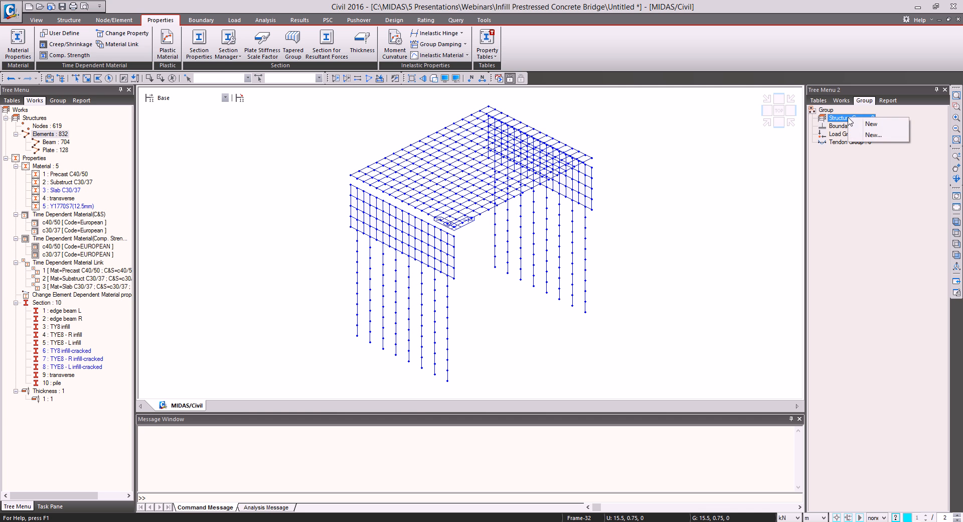
{"action": "left_click", "coordinate": [860, 128]}
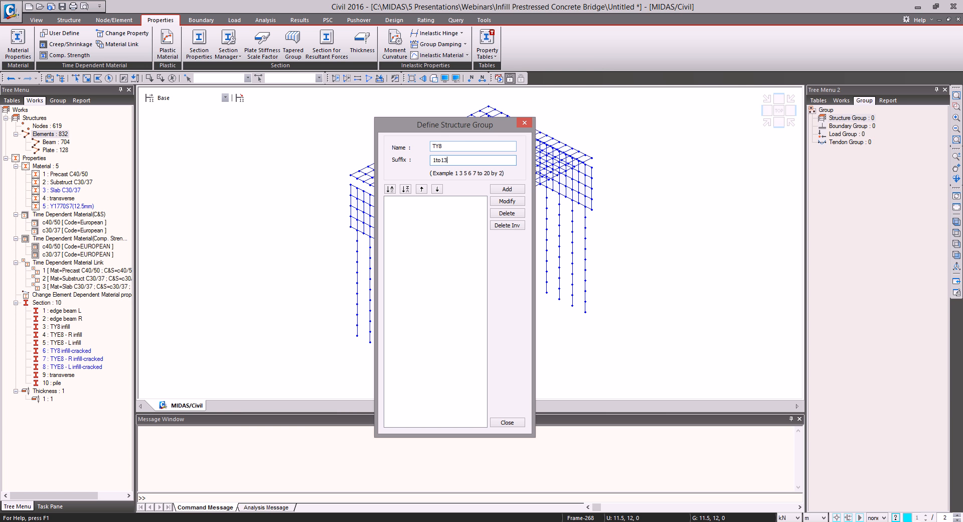
{"action": "left_click", "coordinate": [507, 188]}
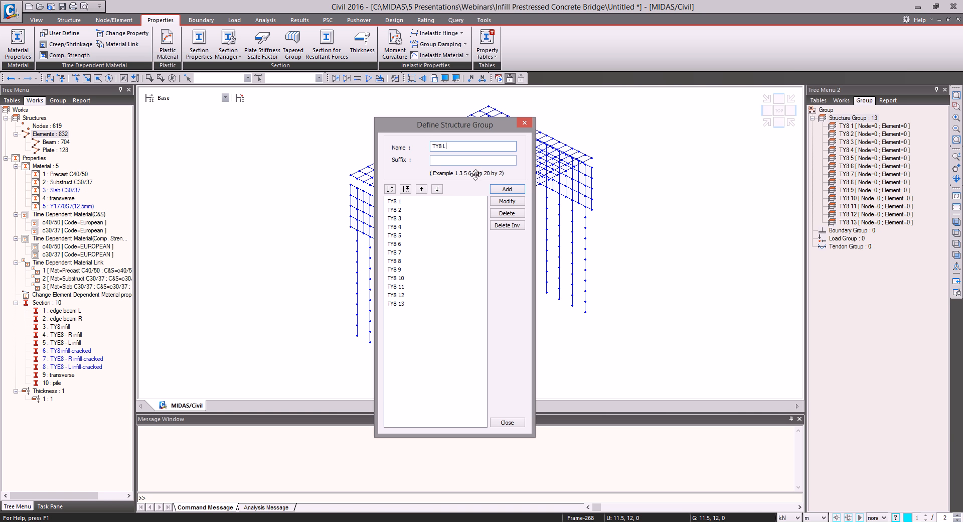
{"action": "left_click", "coordinate": [499, 190]}
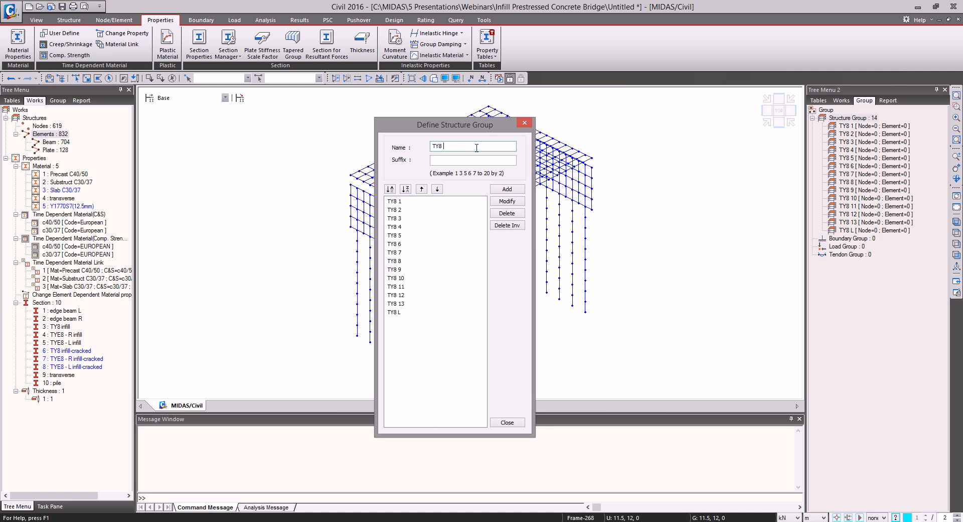
{"action": "left_click", "coordinate": [508, 189]}
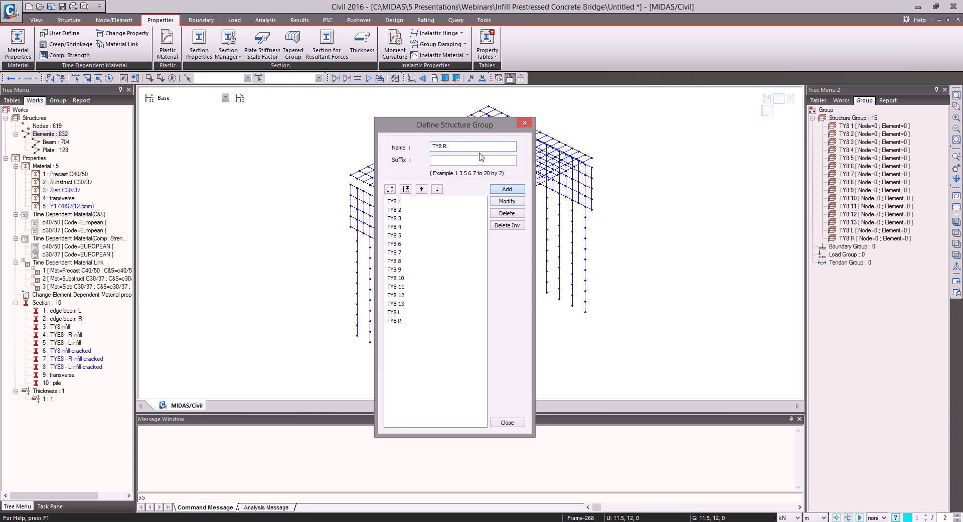
Add the structure groups Substructure, Transverse and Edge Beams, and finish the structure group definition
{"action": "type", "text": "S"}
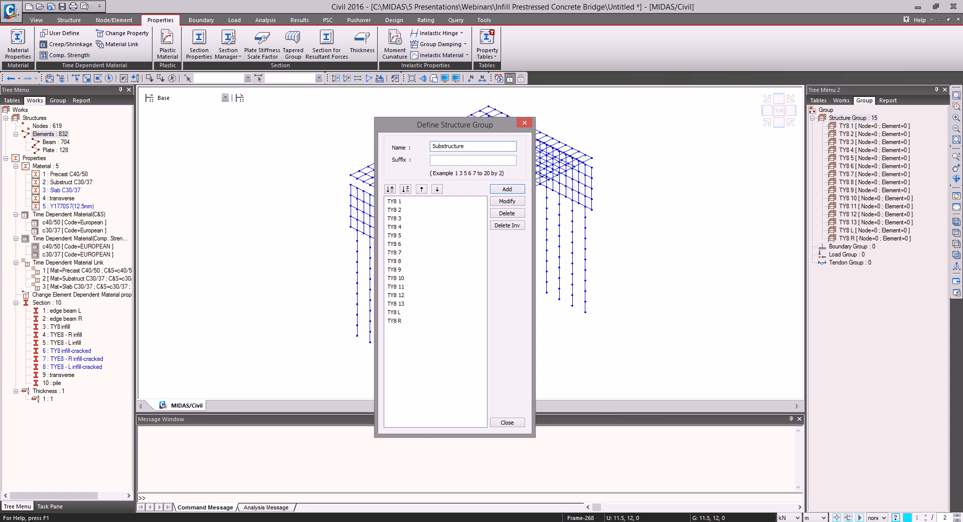
{"action": "type", "text": "ubstructure"}
{"action": "left_click", "coordinate": [507, 189]}
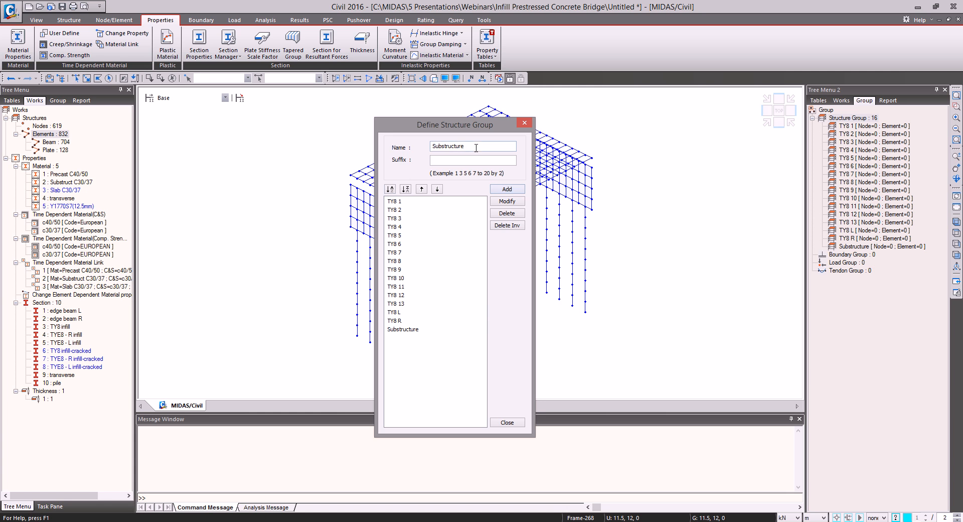
{"action": "type", "text": "Transverse"}
{"action": "left_click", "coordinate": [507, 189]}
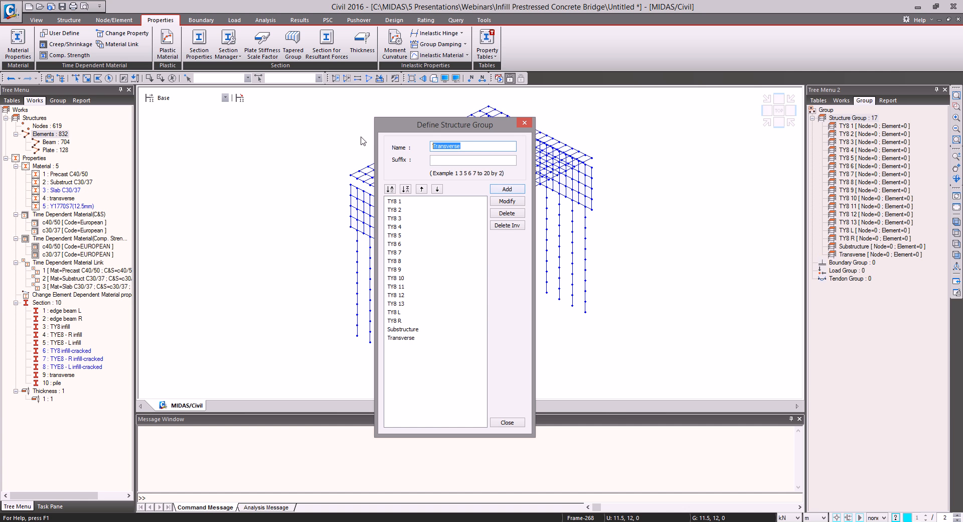
{"action": "type", "text": "Edge Beams"}
{"action": "left_click", "coordinate": [507, 189]}
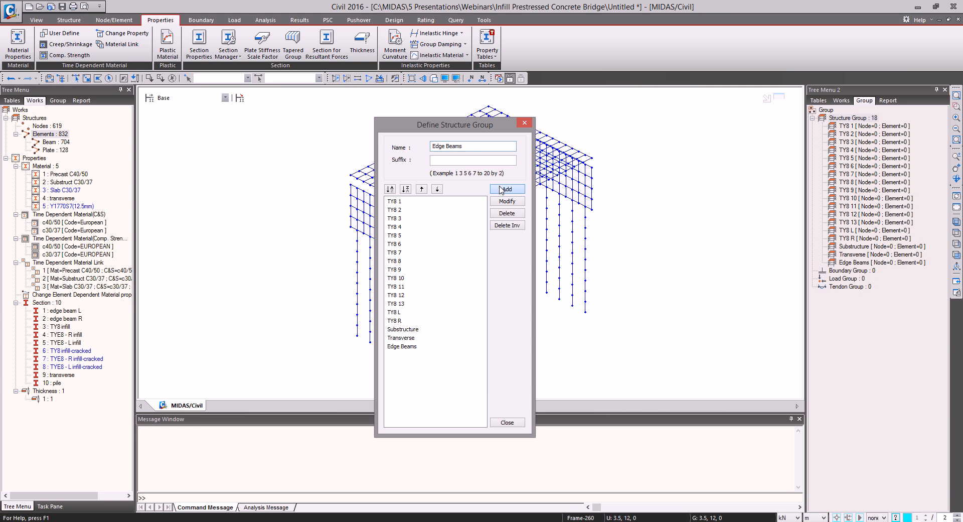
{"action": "left_click", "coordinate": [519, 422]}
Define a boundary group named Soil Springs
{"action": "right_click", "coordinate": [847, 273]}
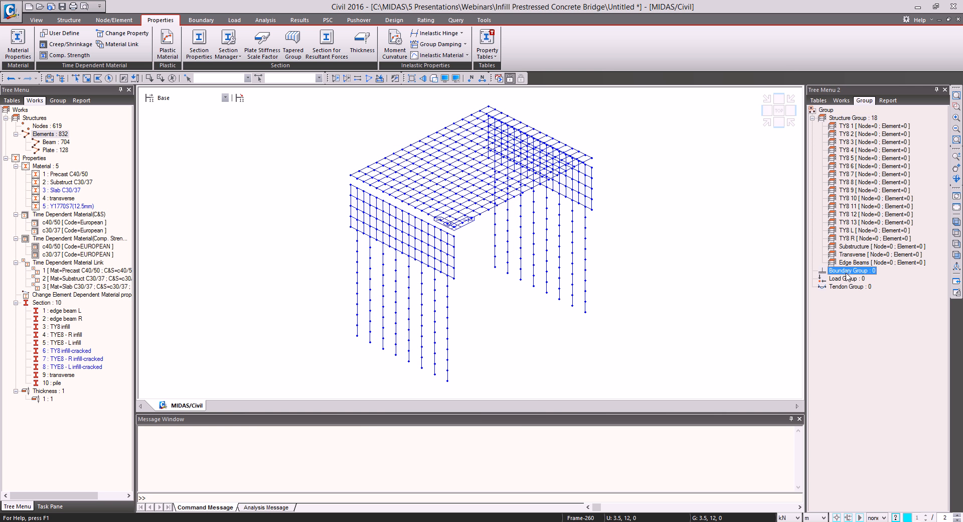
{"action": "left_click", "coordinate": [867, 291]}
{"action": "left_click_drag", "start_coordinate": [76, 5], "coordinate": [525, 112]}
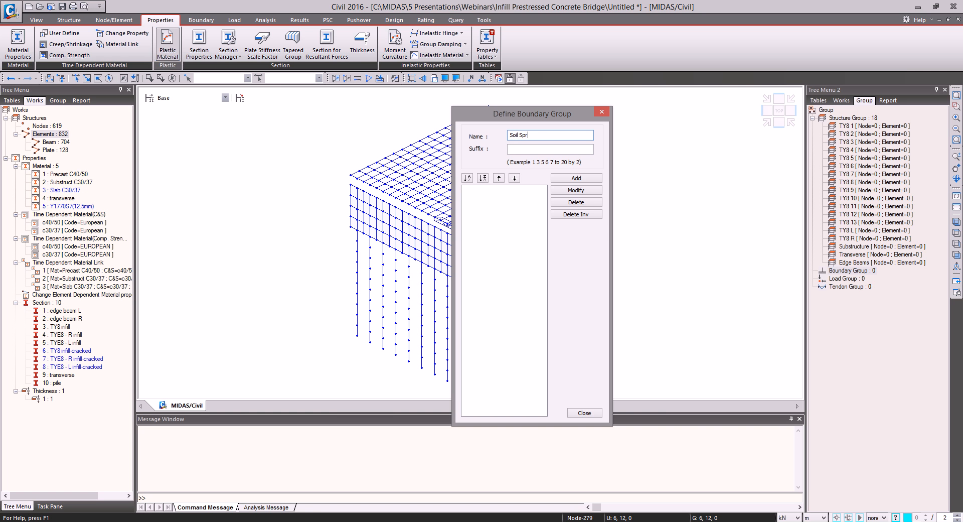
{"action": "left_click", "coordinate": [582, 179]}
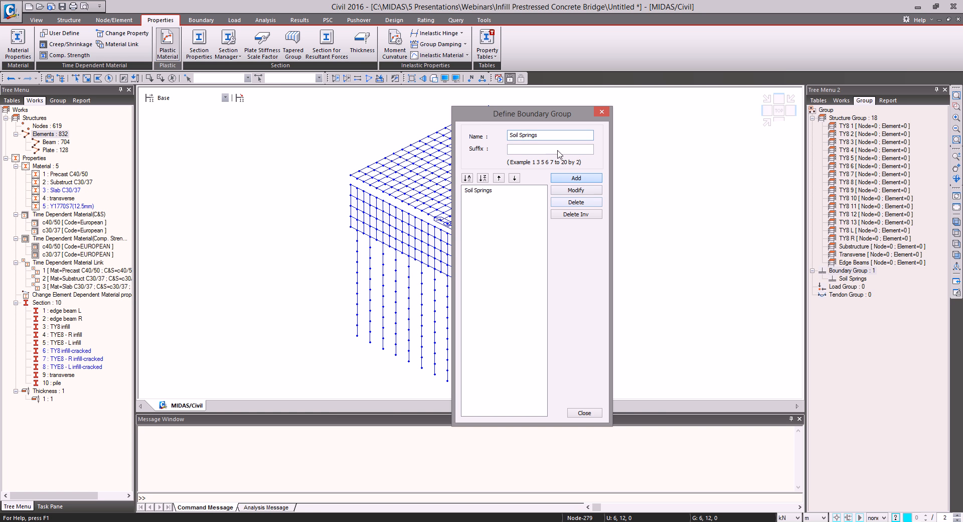
Add the boundary groups Simply Supported and Integral, and finish the boundary group definition
{"action": "left_click_drag", "start_coordinate": [544, 134], "coordinate": [474, 129]}
{"action": "type", "text": "sl"}
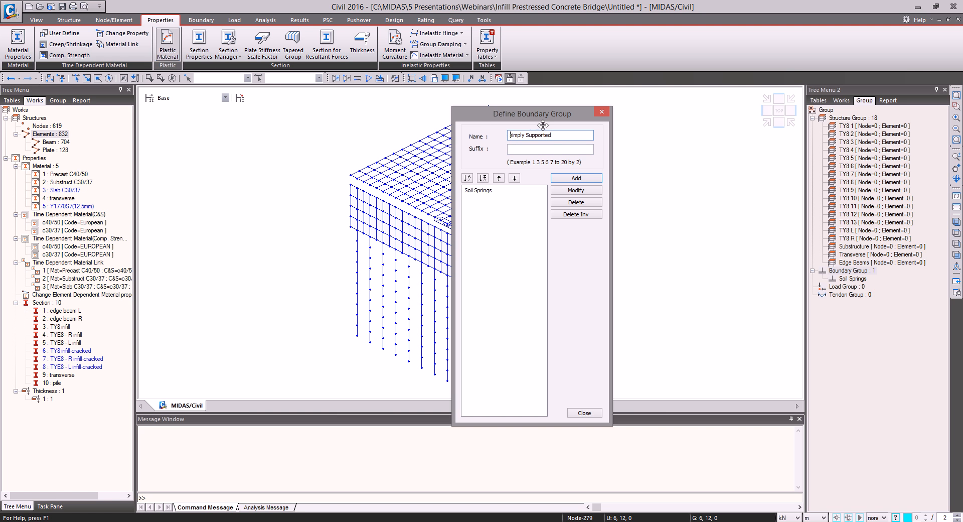
{"action": "key", "text": "BackSpace"}
{"action": "type", "text": "S"}
{"action": "left_click", "coordinate": [561, 179]}
{"action": "left_click_drag", "start_coordinate": [559, 135], "coordinate": [474, 135]}
{"action": "type", "text": "Integral"}
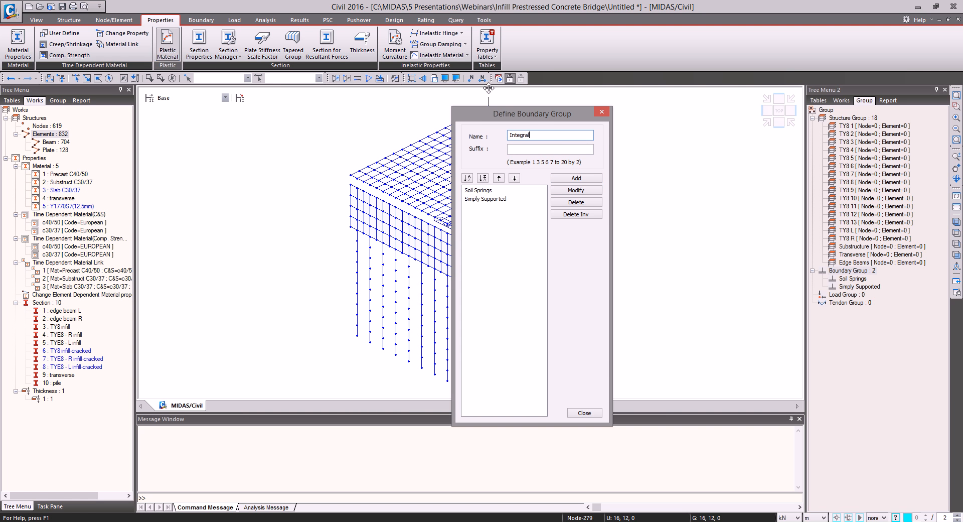
{"action": "left_click", "coordinate": [582, 179]}
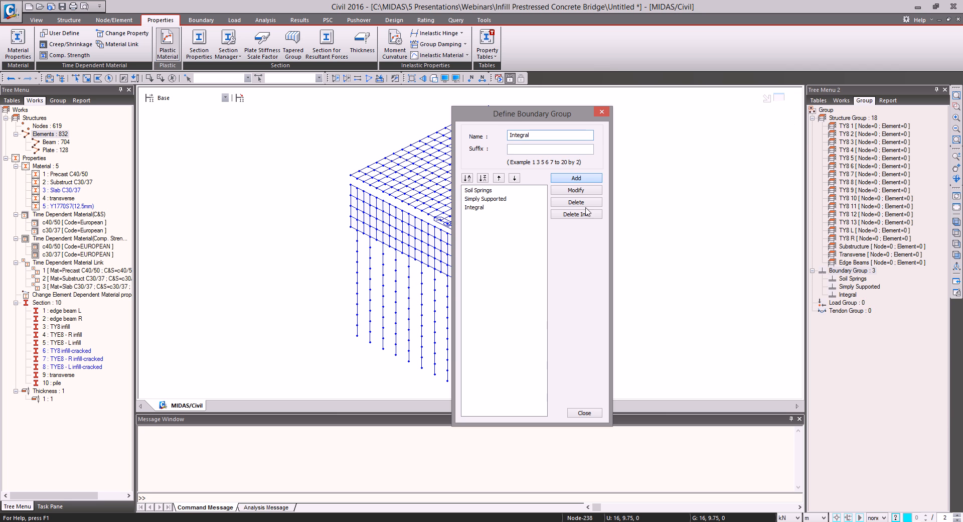
{"action": "left_click", "coordinate": [584, 412]}
Define load groups named Self Weight and Wet concrete
{"action": "right_click", "coordinate": [851, 307]}
{"action": "left_click", "coordinate": [865, 312]}
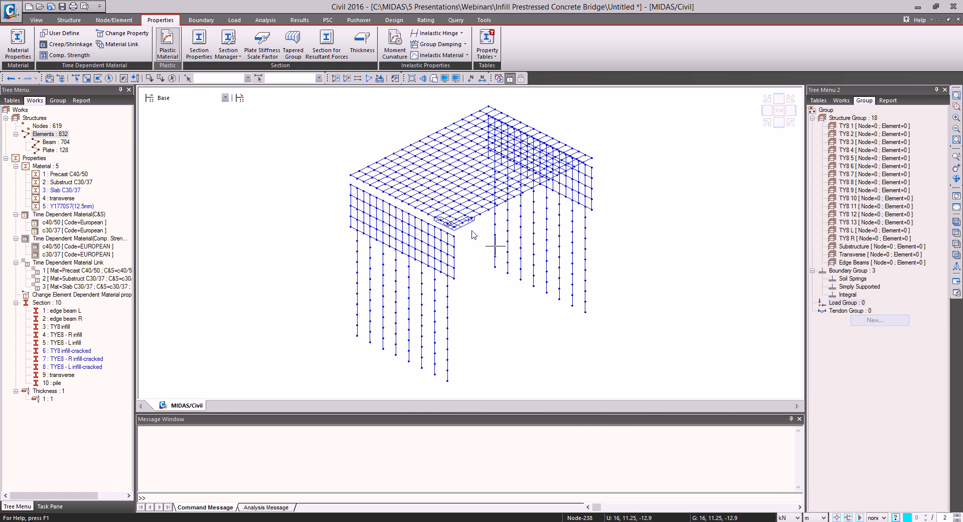
{"action": "left_click_drag", "start_coordinate": [38, 14], "coordinate": [488, 139]}
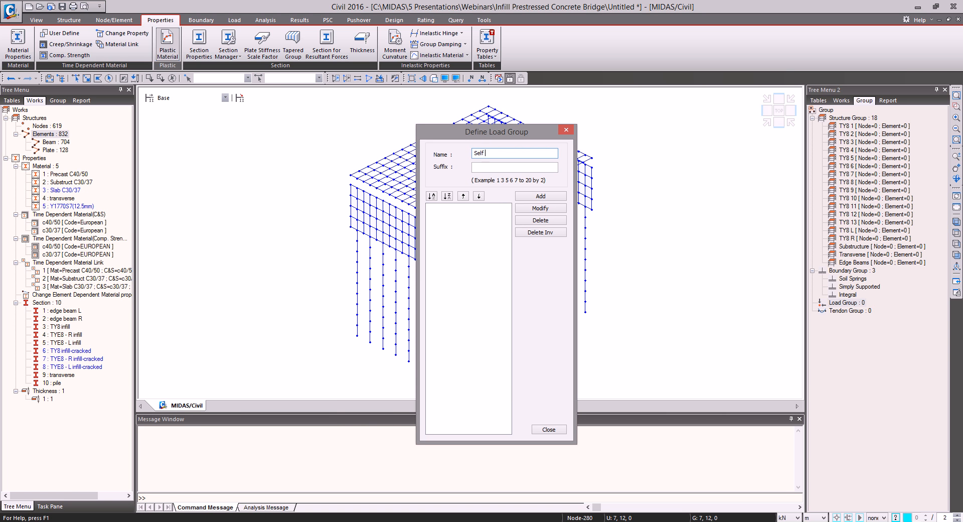
{"action": "key", "text": "Return"}
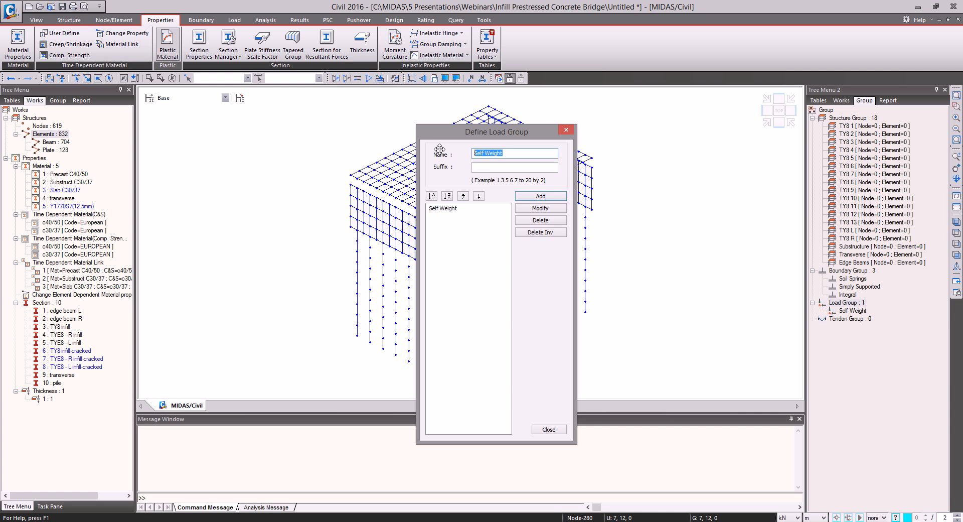
{"action": "type", "text": "Wet concrete"}
{"action": "left_click", "coordinate": [527, 198]}
Add the load groups Earth Pressure, Surfacing and Pretension, and finish the load group definition
{"action": "left_click_drag", "start_coordinate": [508, 153], "coordinate": [485, 152]}
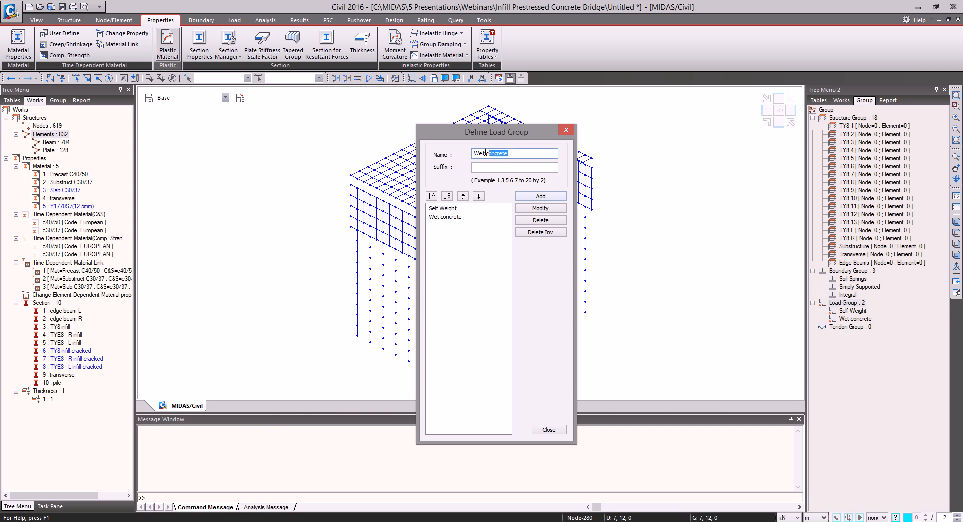
{"action": "type", "text": "Earth Pressure"}
{"action": "left_click", "coordinate": [532, 197]}
{"action": "left_click_drag", "start_coordinate": [511, 153], "coordinate": [407, 145]}
{"action": "type", "text": "Surfacing"}
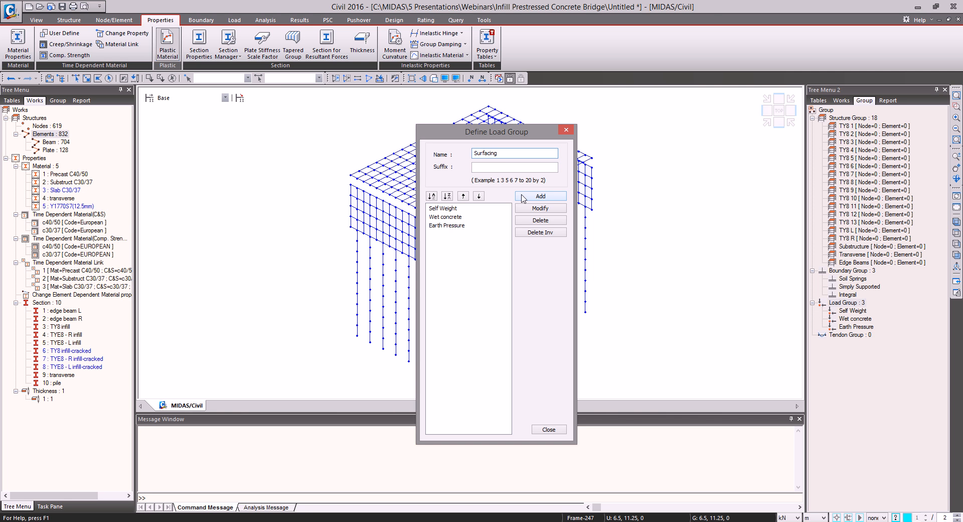
{"action": "left_click", "coordinate": [523, 197]}
{"action": "left_click_drag", "start_coordinate": [507, 151], "coordinate": [431, 148]}
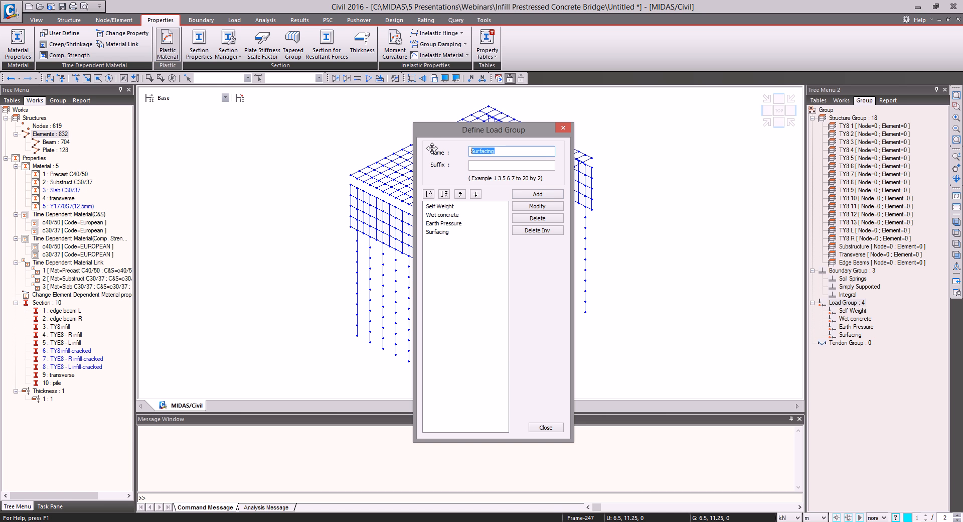
{"action": "type", "text": "Pret"}
{"action": "left_click", "coordinate": [536, 195]}
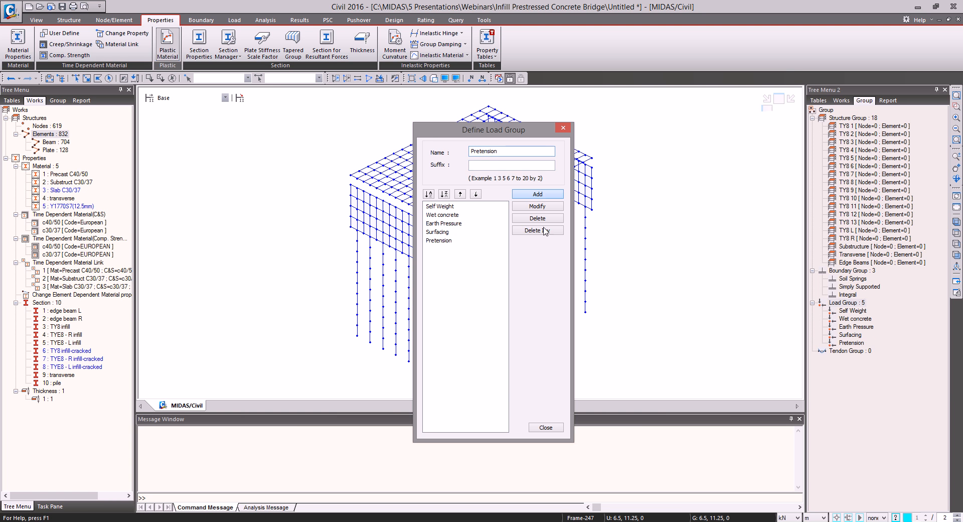
{"action": "left_click", "coordinate": [545, 428]}
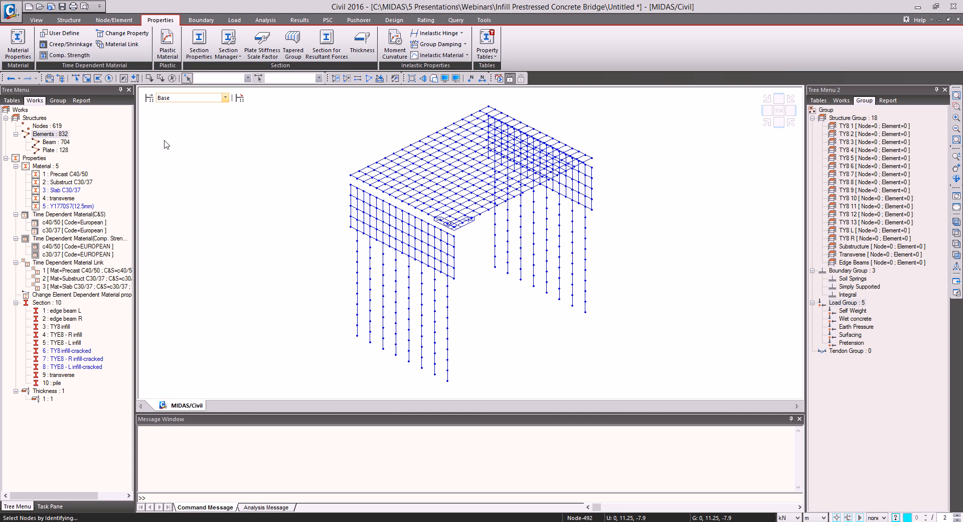
Isolate the elements with section 3 : TY8 infill and show them in plan view
{"action": "double_click", "coordinate": [65, 327]}
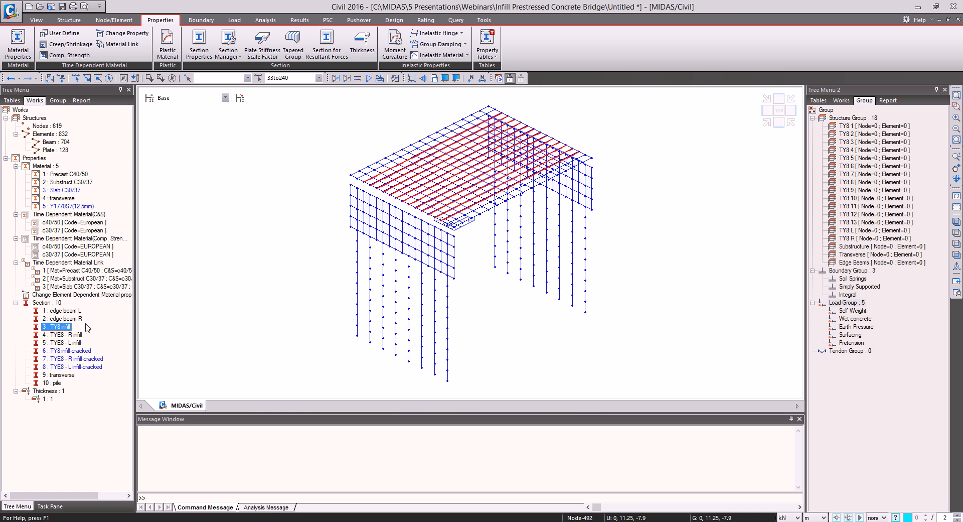
{"action": "key", "text": "F2"}
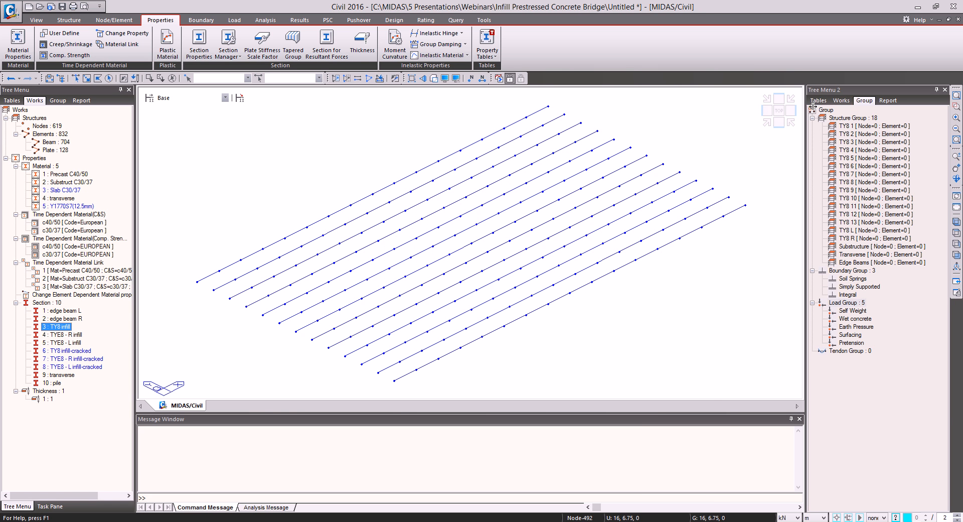
{"action": "left_click", "coordinate": [780, 110]}
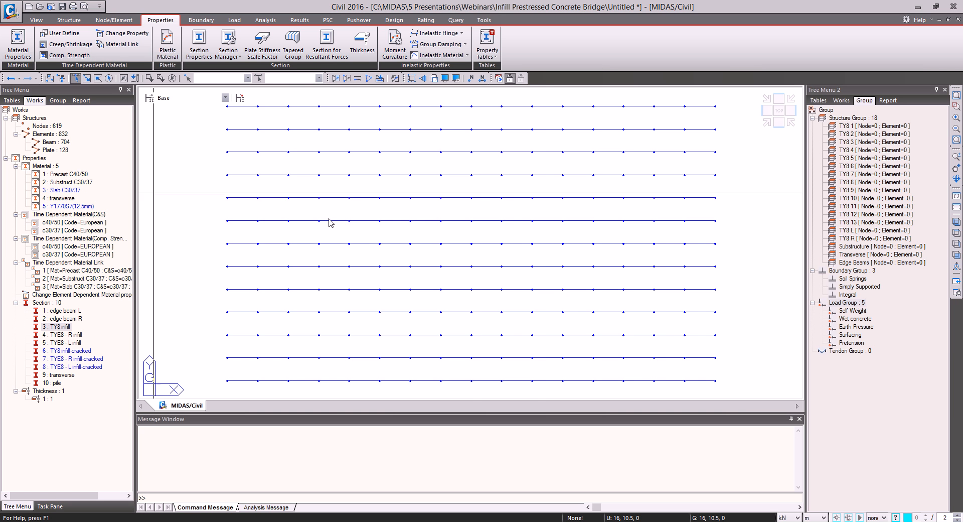
Assign the first six beam lines, from the uppermost in plan downward, to the structure groups TY8 1 to TY8 6, one line per group
{"action": "left_click_drag", "start_coordinate": [735, 119], "coordinate": [146, 82]}
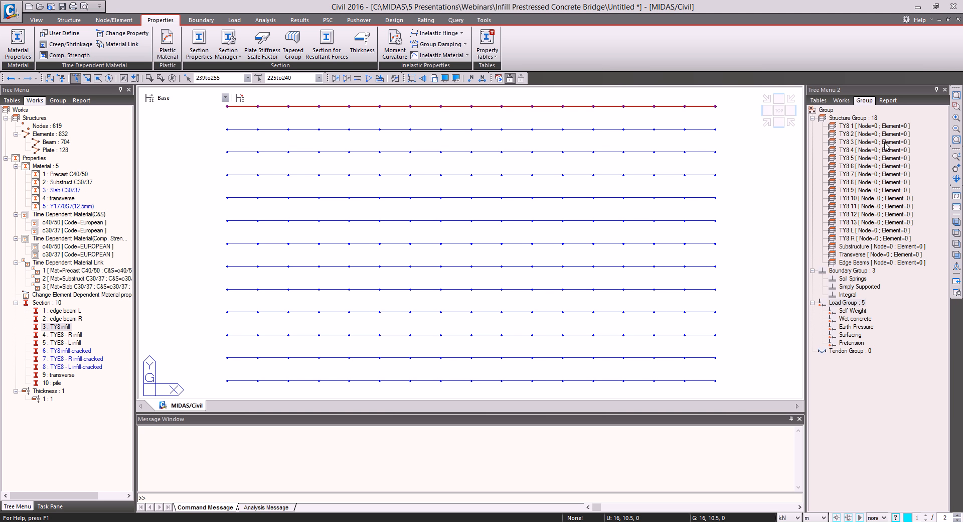
{"action": "left_click_drag", "start_coordinate": [877, 127], "coordinate": [660, 131]}
{"action": "left_click_drag", "start_coordinate": [732, 138], "coordinate": [171, 114]}
{"action": "left_click_drag", "start_coordinate": [853, 134], "coordinate": [214, 148]}
{"action": "left_click_drag", "start_coordinate": [854, 143], "coordinate": [175, 173]}
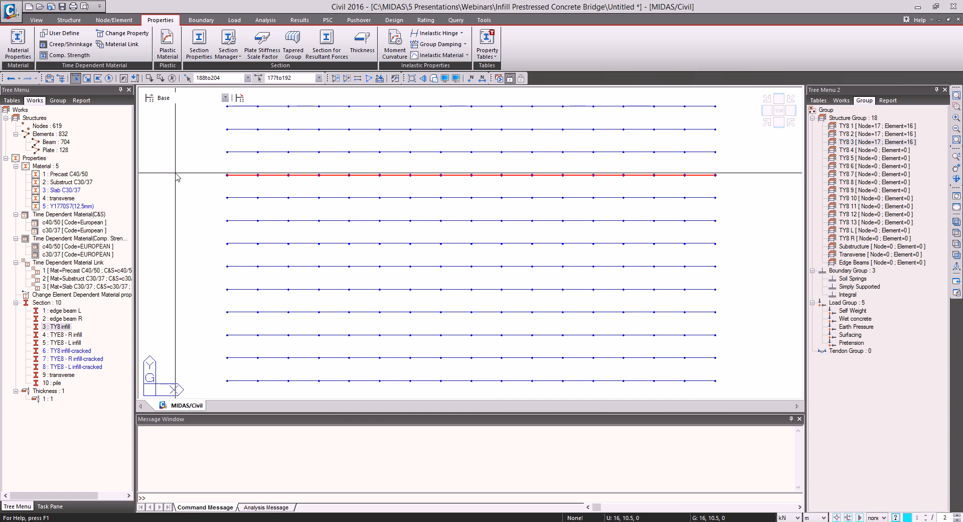
{"action": "left_click_drag", "start_coordinate": [850, 150], "coordinate": [194, 193]}
{"action": "left_click_drag", "start_coordinate": [848, 158], "coordinate": [204, 214]}
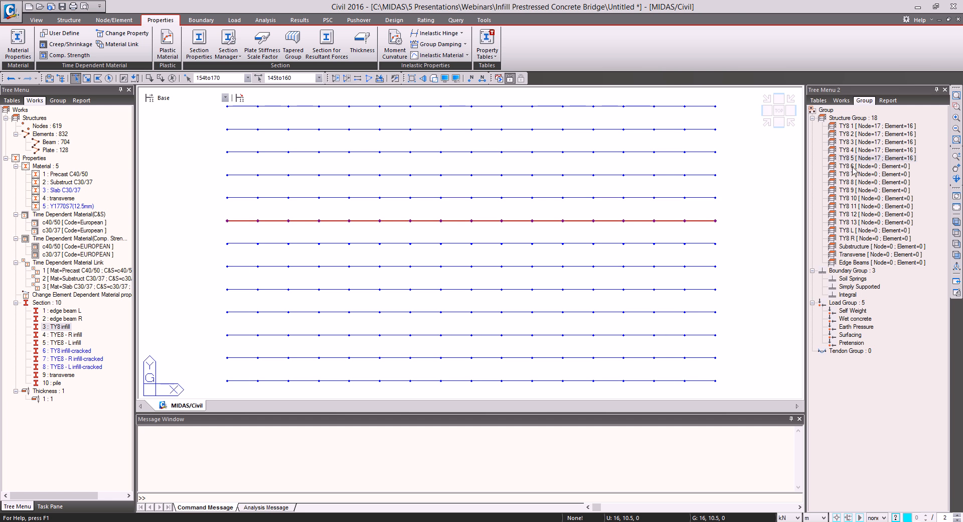
{"action": "left_click_drag", "start_coordinate": [852, 167], "coordinate": [621, 244]}
Assign the seventh to tenth beam lines in plan to the structure groups TY8 7 to TY8 10, one line per group
{"action": "left_click_drag", "start_coordinate": [725, 249], "coordinate": [179, 227]}
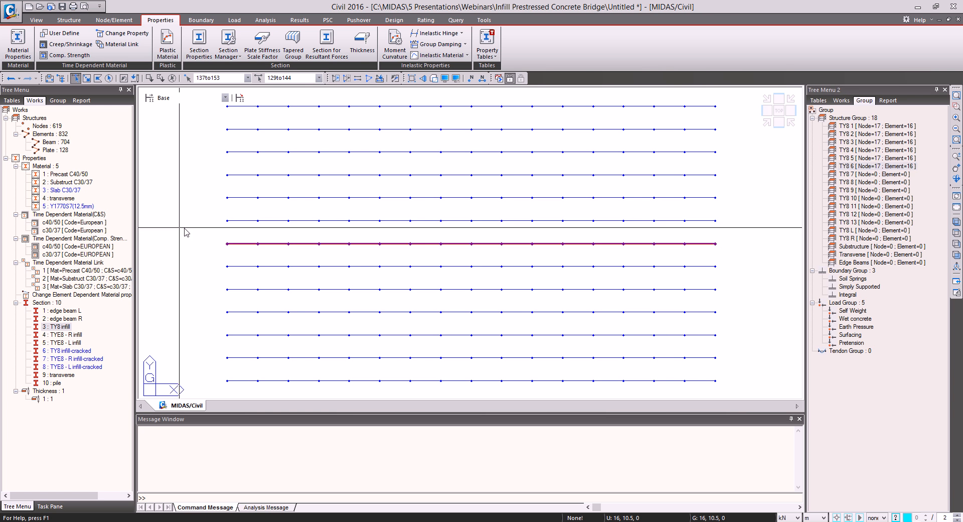
{"action": "left_click_drag", "start_coordinate": [854, 175], "coordinate": [202, 267]}
{"action": "left_click_drag", "start_coordinate": [848, 182], "coordinate": [482, 241]}
{"action": "left_click_drag", "start_coordinate": [733, 307], "coordinate": [222, 282]}
{"action": "left_click", "coordinate": [862, 190]}
{"action": "left_click_drag", "start_coordinate": [862, 191], "coordinate": [512, 230]}
{"action": "left_click_drag", "start_coordinate": [735, 327], "coordinate": [160, 307]}
{"action": "left_click_drag", "start_coordinate": [853, 198], "coordinate": [720, 226]}
Assign the three lowest beam lines in plan to the structure groups TY8 11, TY8 12 and TY8 13
{"action": "mouse_move", "coordinate": [721, 333]}
{"action": "left_mouse_down"}
{"action": "mouse_move", "coordinate": [187, 341]}
{"action": "mouse_move", "coordinate": [187, 332]}
{"action": "left_mouse_up"}
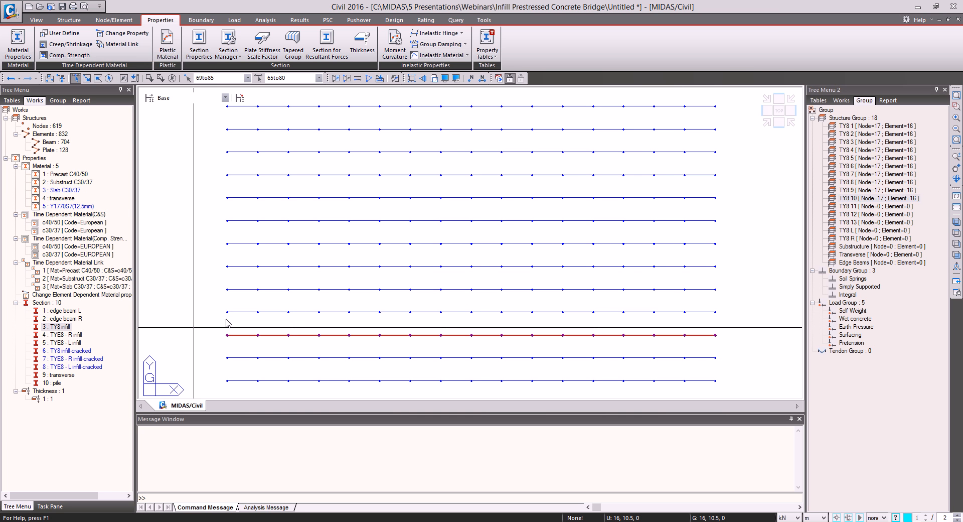
{"action": "left_click_drag", "start_coordinate": [861, 211], "coordinate": [547, 266]}
{"action": "left_click_drag", "start_coordinate": [733, 361], "coordinate": [262, 338]}
{"action": "left_click_drag", "start_coordinate": [863, 214], "coordinate": [213, 371]}
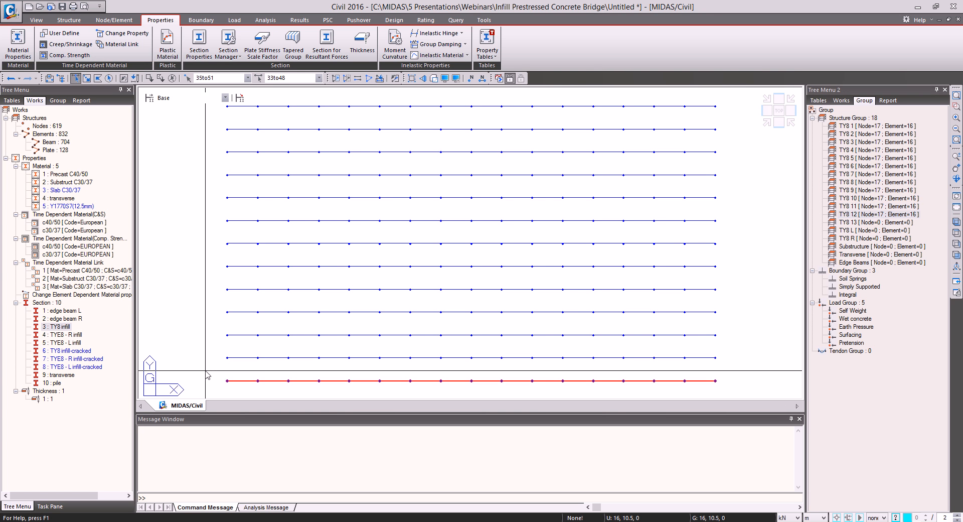
{"action": "left_click_drag", "start_coordinate": [853, 222], "coordinate": [487, 271]}
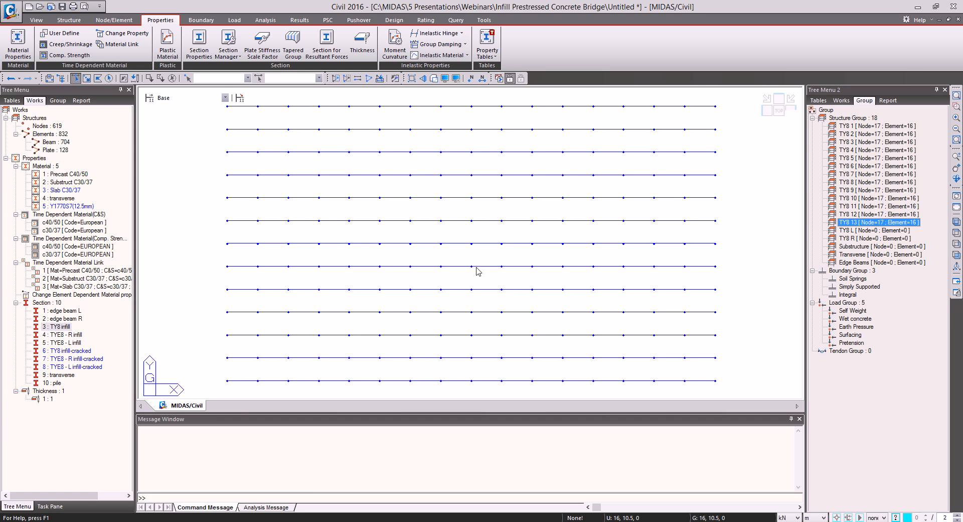
Isolate the elements with the sections TYE8 - R infill and TYE8 - L infill
{"action": "left_click", "coordinate": [71, 335]}
{"action": "left_click", "coordinate": [71, 342], "text": "shift"}
{"action": "right_click", "coordinate": [72, 335]}
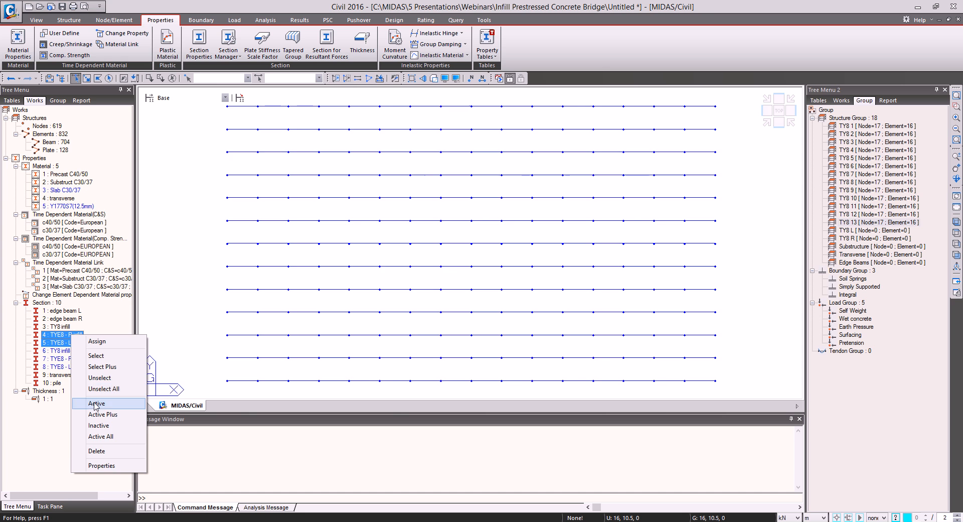
{"action": "left_click", "coordinate": [96, 405]}
Assign the upper beam line in plan to structure group TY8 L and the lower one to TY8 R
{"action": "left_click_drag", "start_coordinate": [716, 172], "coordinate": [243, 101]}
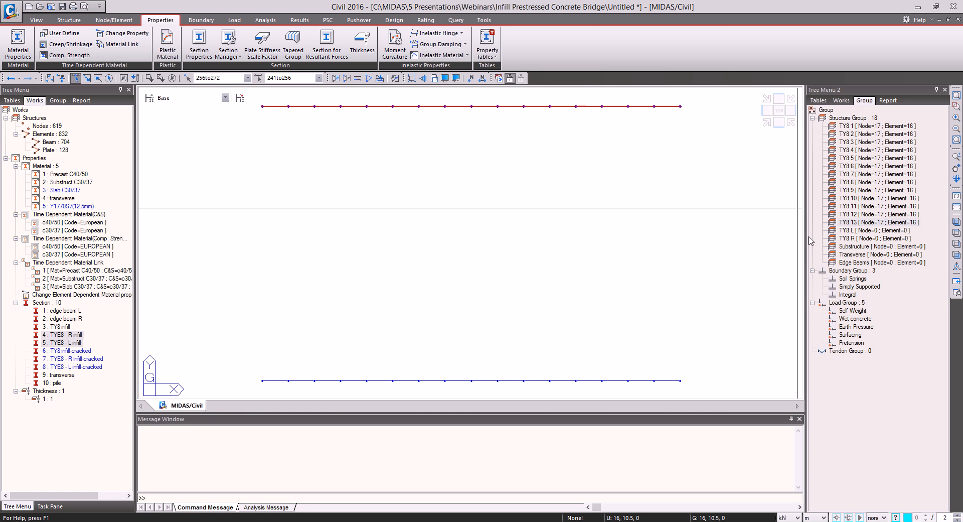
{"action": "left_click_drag", "start_coordinate": [853, 230], "coordinate": [461, 214]}
{"action": "left_click_drag", "start_coordinate": [717, 394], "coordinate": [166, 350]}
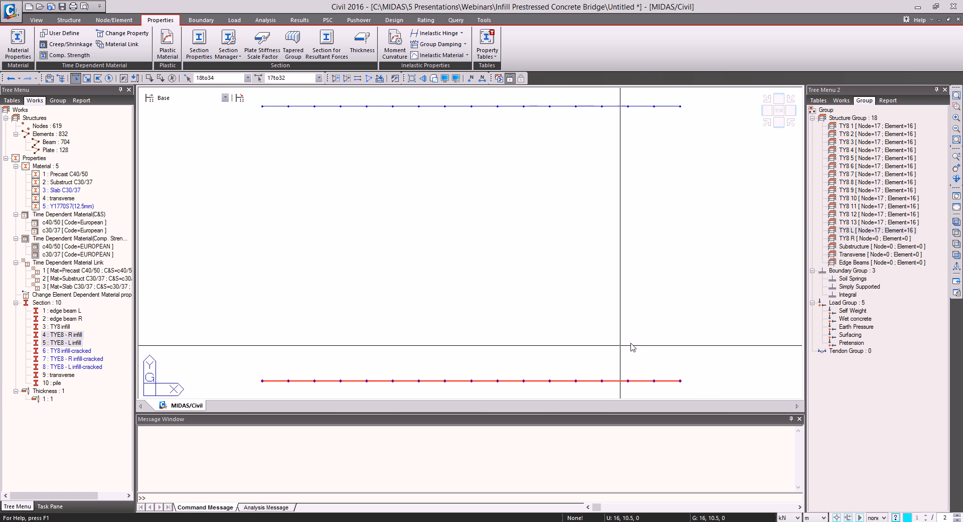
{"action": "left_click", "coordinate": [861, 239]}
{"action": "left_click_drag", "start_coordinate": [861, 239], "coordinate": [527, 326]}
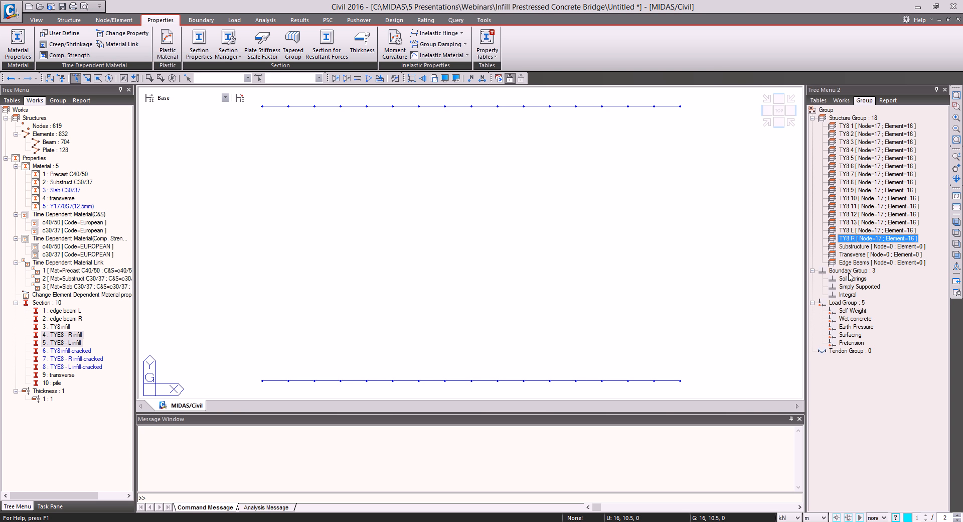
Reactivate the whole model and assign all abutment and pile elements below the deck to the Substructure group, selecting them in elevation view
{"action": "key", "text": "ctrl+a"}
{"action": "left_click", "coordinate": [790, 122]}
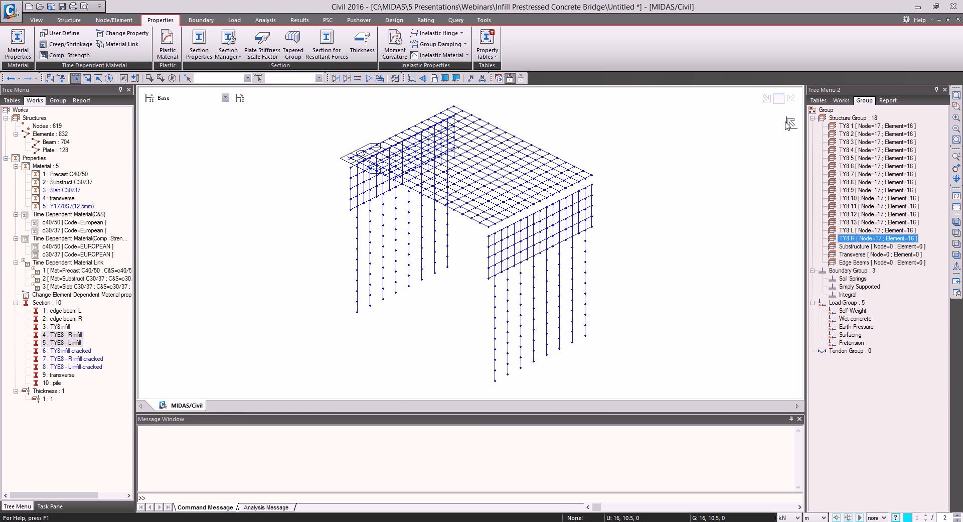
{"action": "left_click", "coordinate": [779, 123]}
{"action": "left_click_drag", "start_coordinate": [648, 389], "coordinate": [234, 122]}
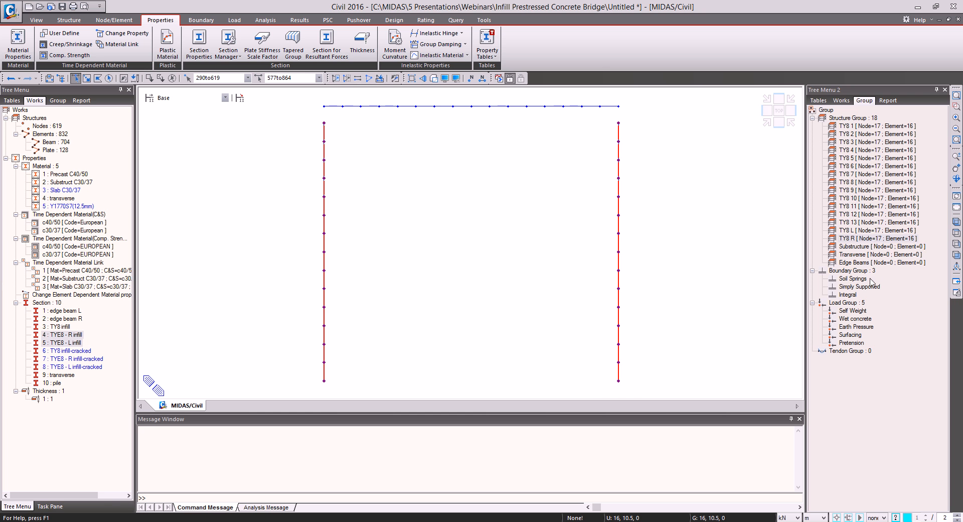
{"action": "left_click", "coordinate": [860, 248]}
{"action": "left_click_drag", "start_coordinate": [860, 251], "coordinate": [600, 191]}
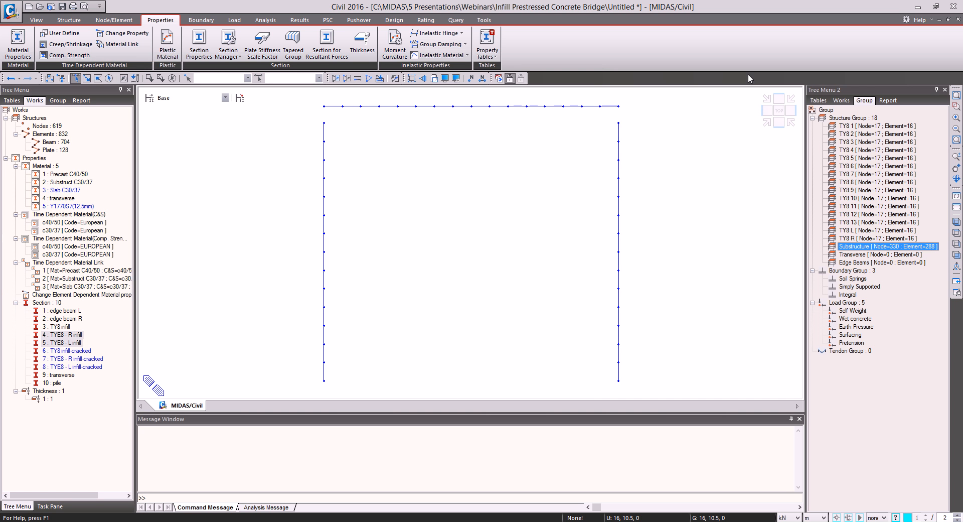
Assign the elements with section 9 : transverse to the Transverse structure group
{"action": "left_click", "coordinate": [768, 126]}
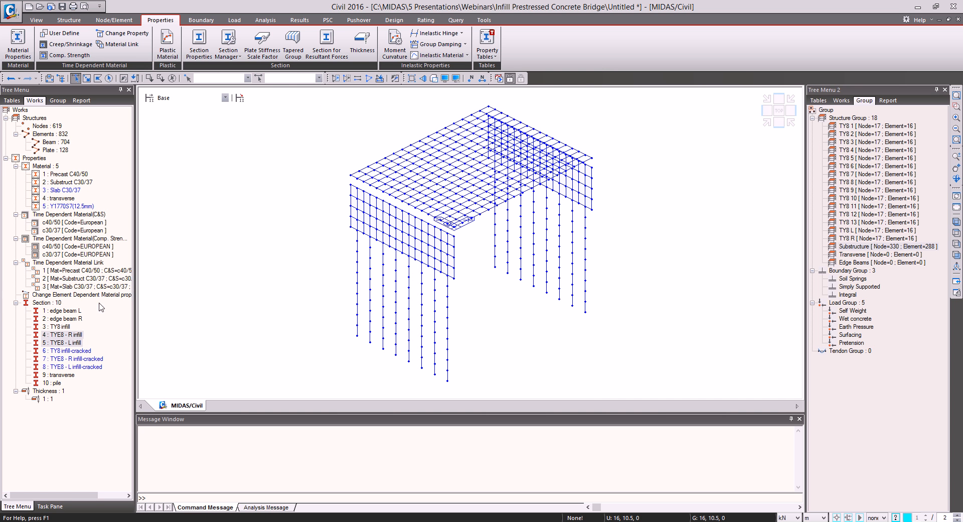
{"action": "left_click", "coordinate": [59, 374]}
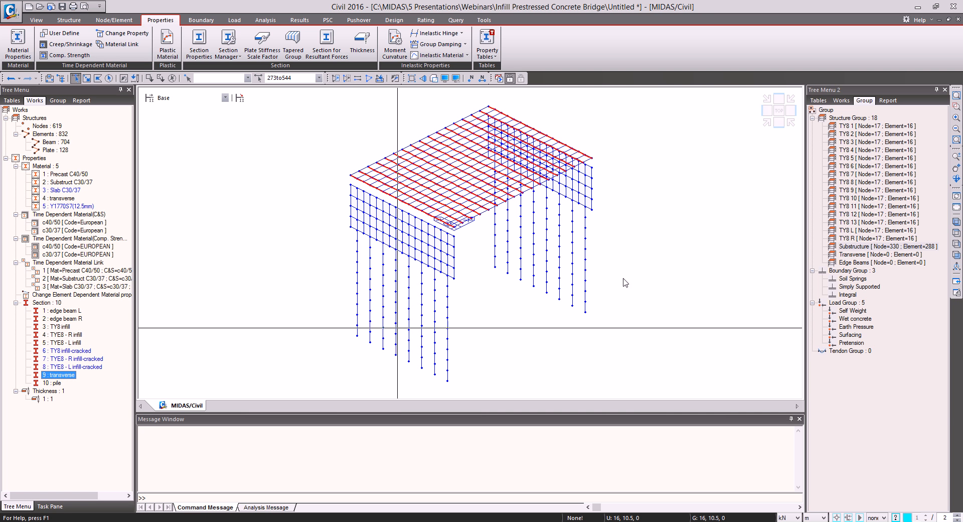
{"action": "left_click_drag", "start_coordinate": [859, 254], "coordinate": [602, 276]}
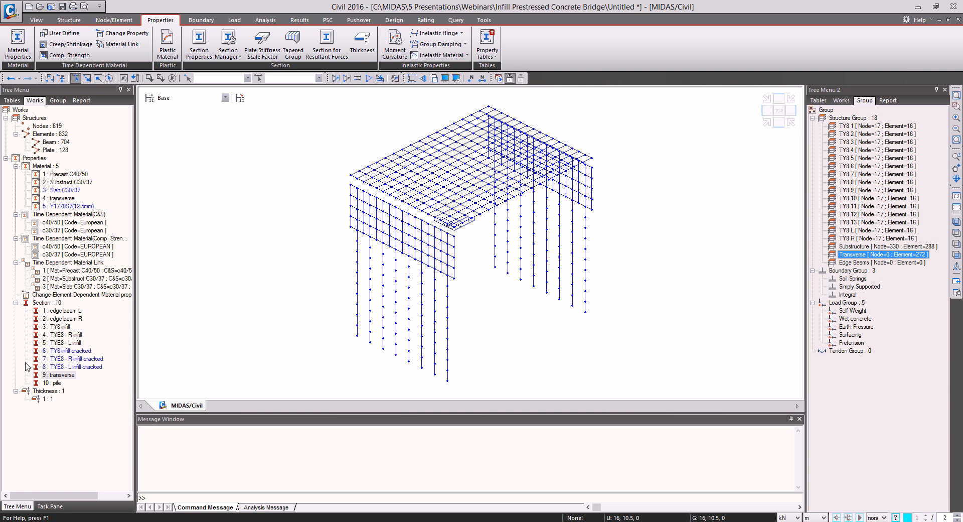
Assign the elements with the sections edge beam L and edge beam R to the Edge Beams structure group
{"action": "left_click", "coordinate": [69, 312]}
{"action": "left_click", "coordinate": [70, 319], "text": "shift"}
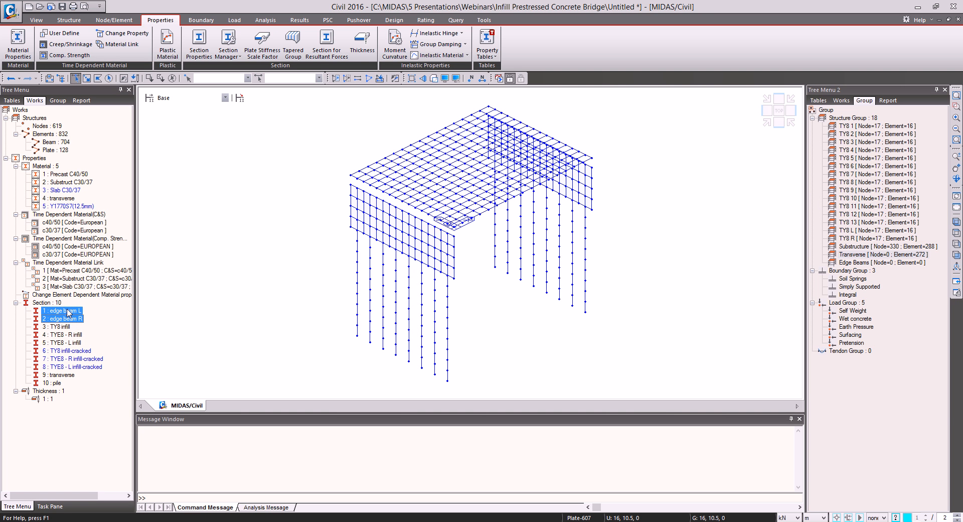
{"action": "right_click", "coordinate": [68, 311]}
{"action": "left_click", "coordinate": [91, 334]}
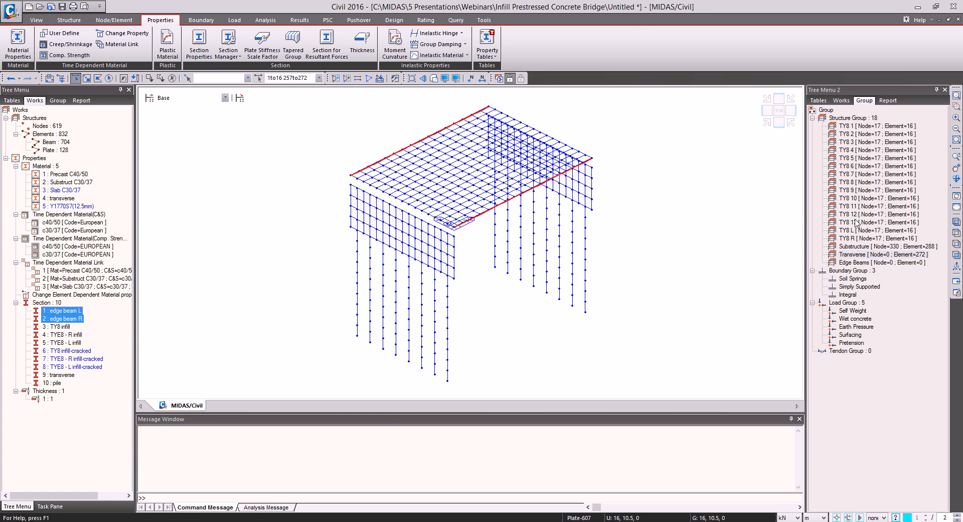
{"action": "left_click_drag", "start_coordinate": [862, 262], "coordinate": [641, 273]}
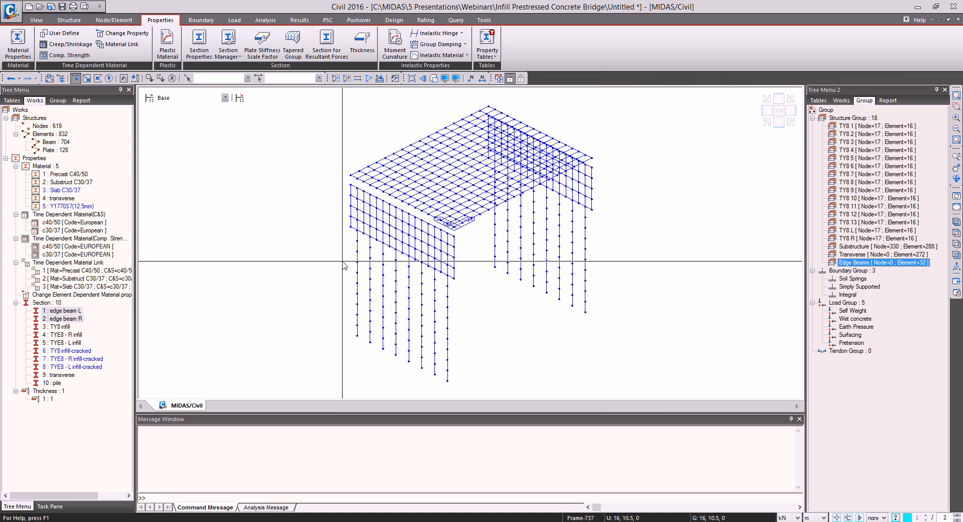
{"action": "mouse_move", "coordinate": [344, 265]}
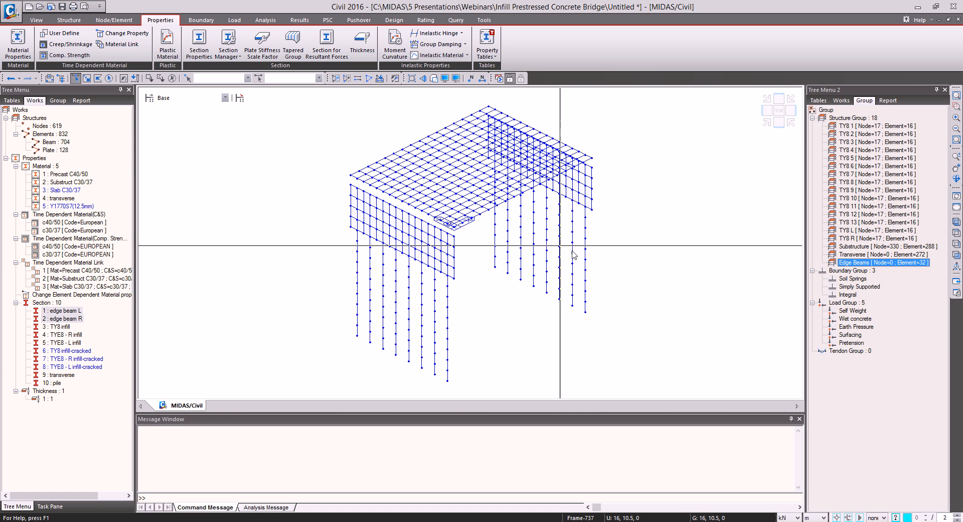
{"action": "key", "text": "Escape"}
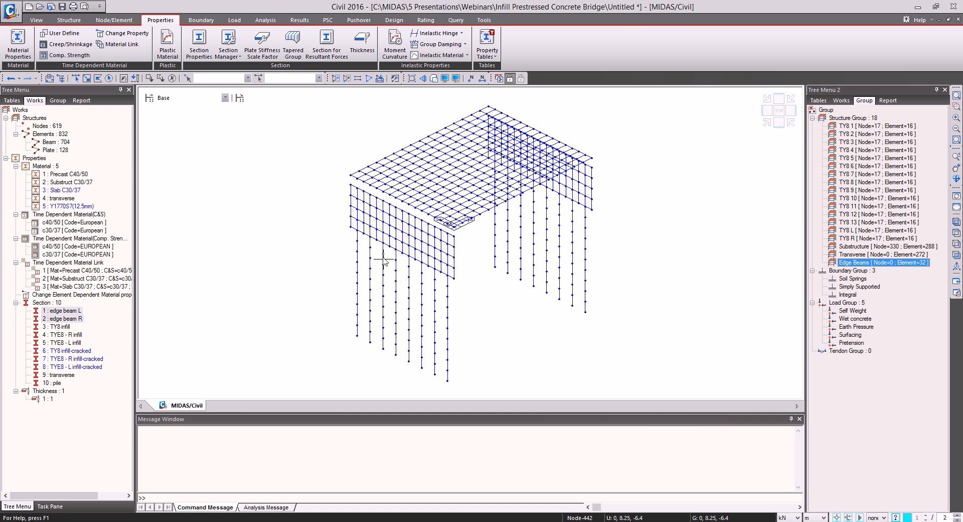
Define integral bridge pile springs: Stiff Clay, ground level -0.9 m, diameter 0.75 m, subgrade reaction coefficient 80000 kN/m^3, undrained cohesion 110 kN/m^2
{"action": "left_click", "coordinate": [205, 20]}
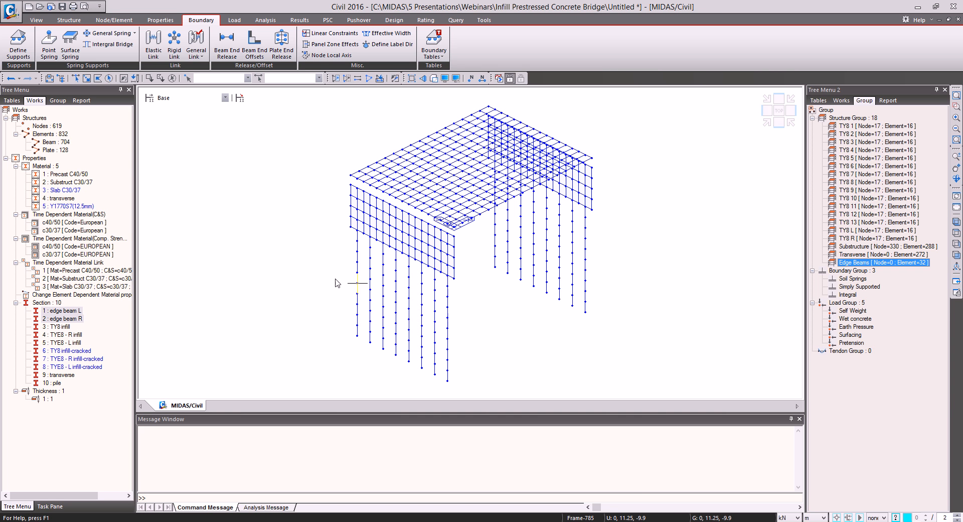
{"action": "left_click", "coordinate": [112, 44]}
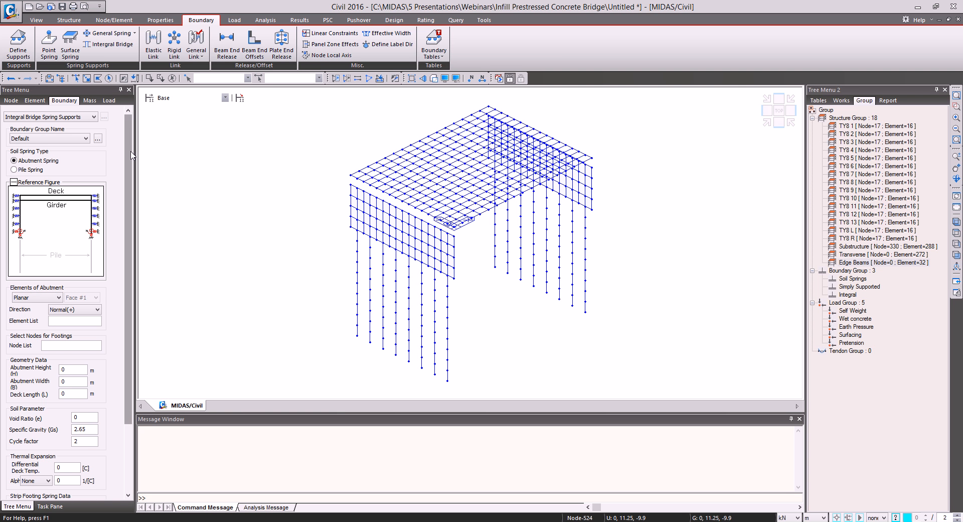
{"action": "left_click", "coordinate": [31, 170]}
{"action": "scroll", "coordinate": [40, 175], "scroll_direction": "down", "scroll_amount": 3}
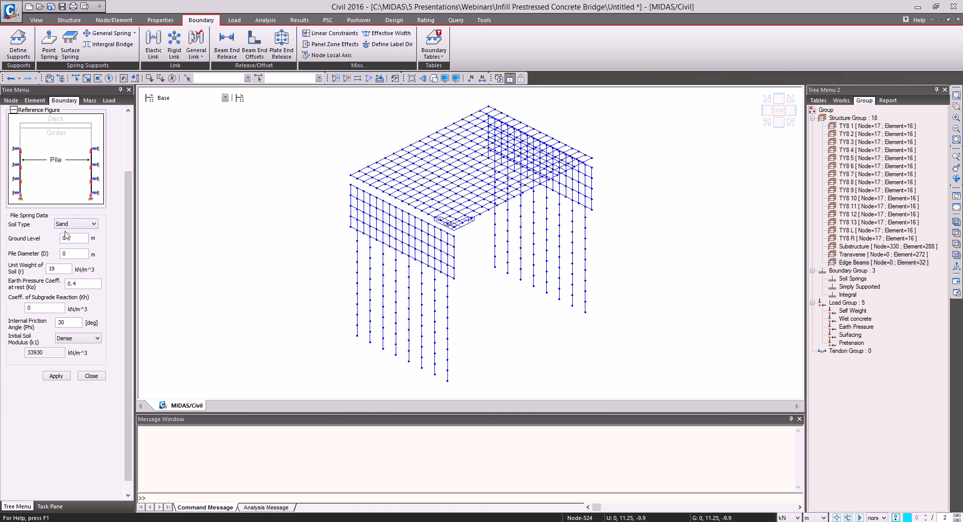
{"action": "left_click", "coordinate": [64, 226]}
{"action": "left_click", "coordinate": [80, 246]}
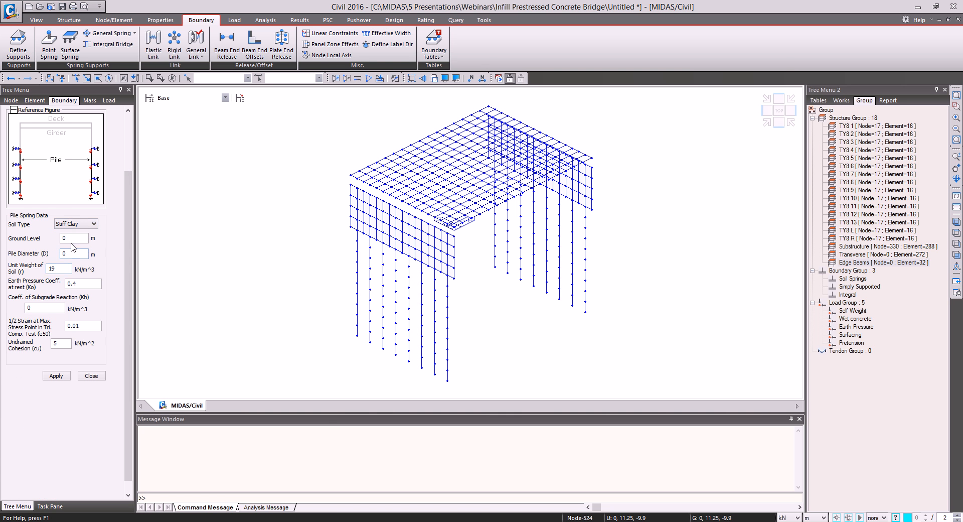
{"action": "left_click", "coordinate": [72, 239]}
{"action": "left_click", "coordinate": [351, 185]}
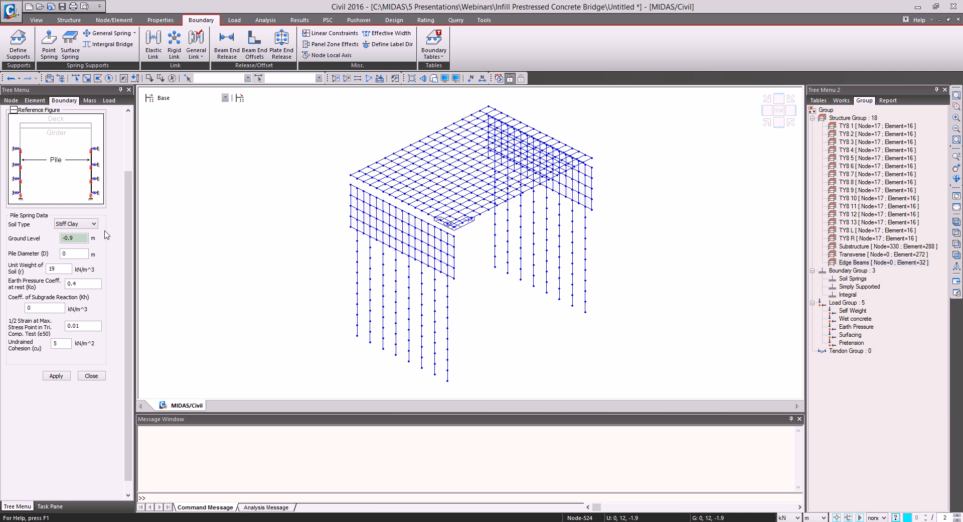
{"action": "left_click", "coordinate": [82, 252]}
{"action": "type", "text": ".75"}
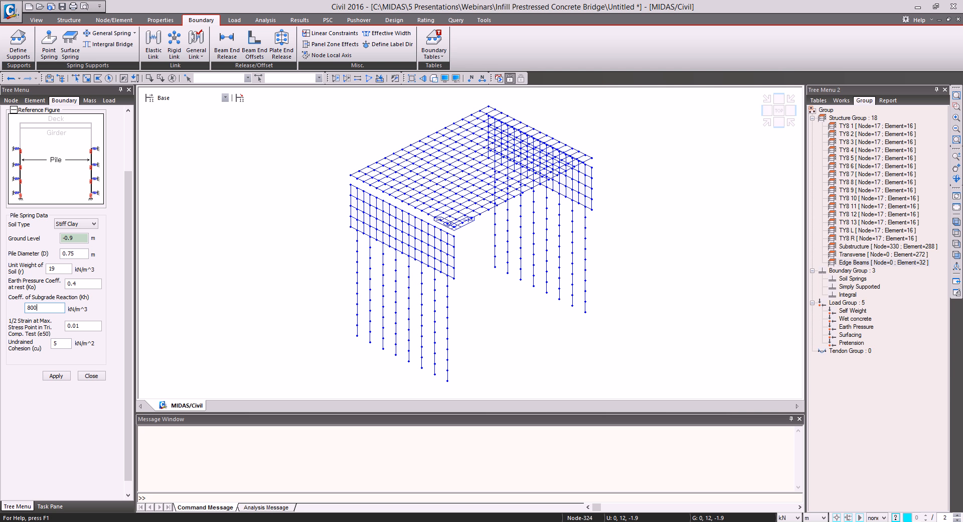
{"action": "key", "text": "Tab"}
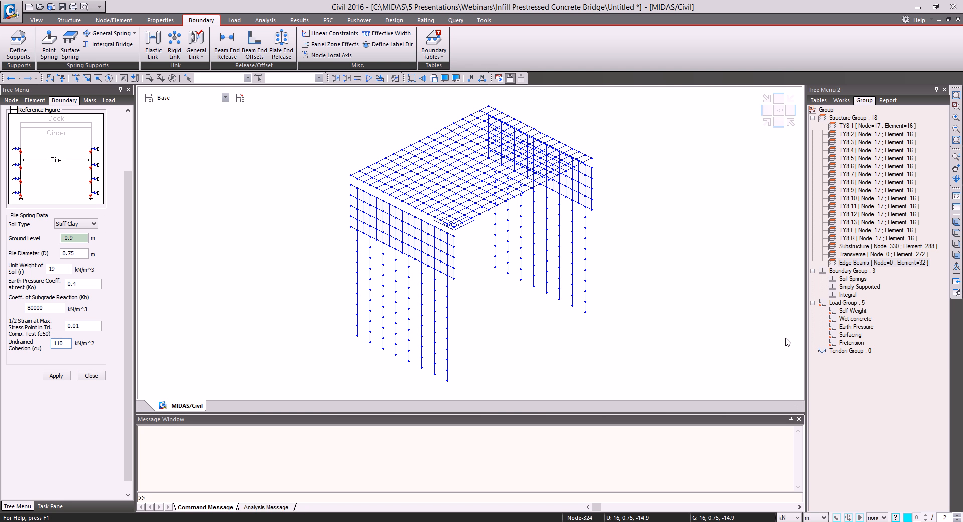
Apply the pile springs to all elements with section 10 : pile under the boundary group Soil Springs and close the settings
{"action": "left_click", "coordinate": [842, 101]}
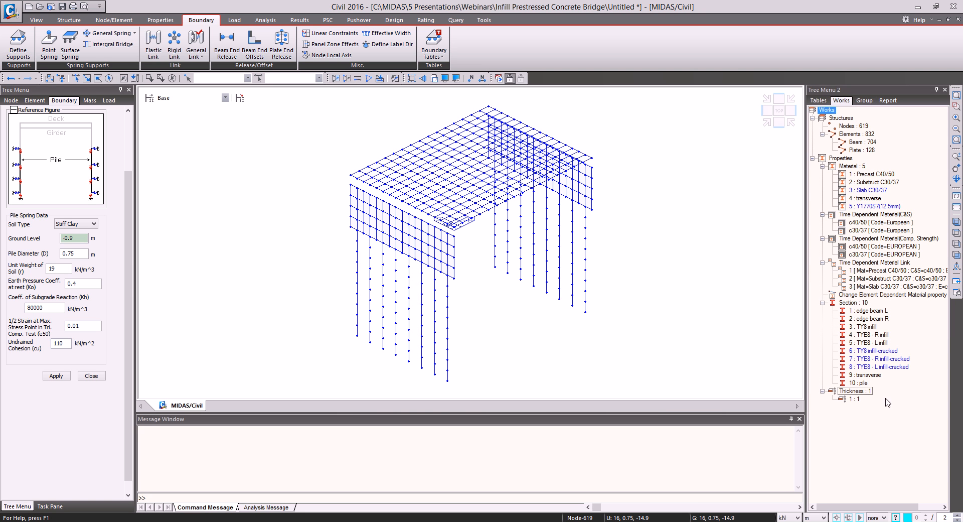
{"action": "left_click", "coordinate": [859, 383]}
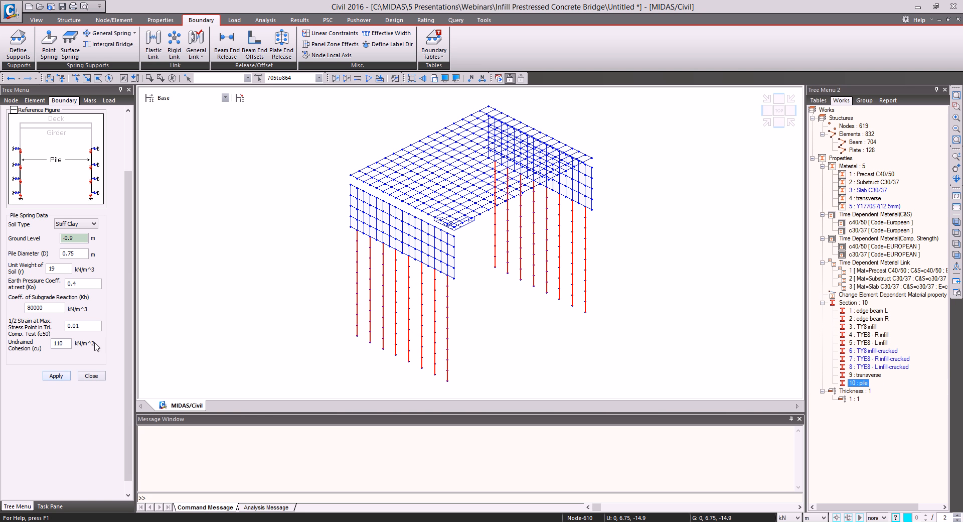
{"action": "left_click_drag", "start_coordinate": [125, 279], "coordinate": [110, 158]}
{"action": "left_click", "coordinate": [35, 139]}
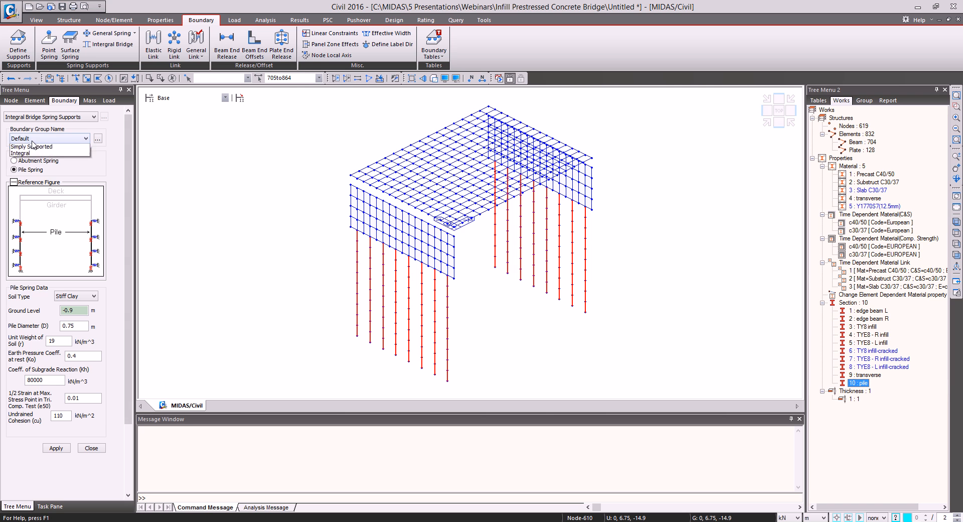
{"action": "left_click", "coordinate": [30, 151]}
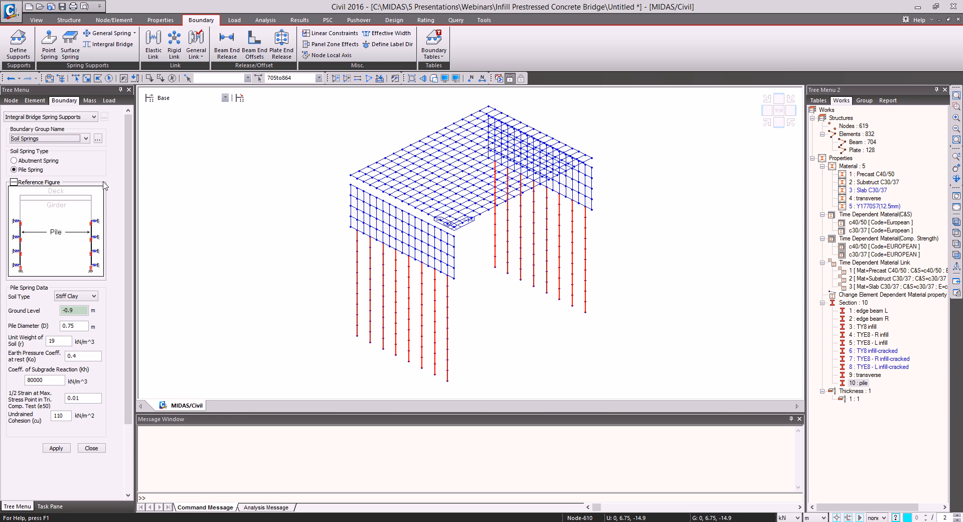
{"action": "left_click_drag", "start_coordinate": [129, 180], "coordinate": [129, 248]}
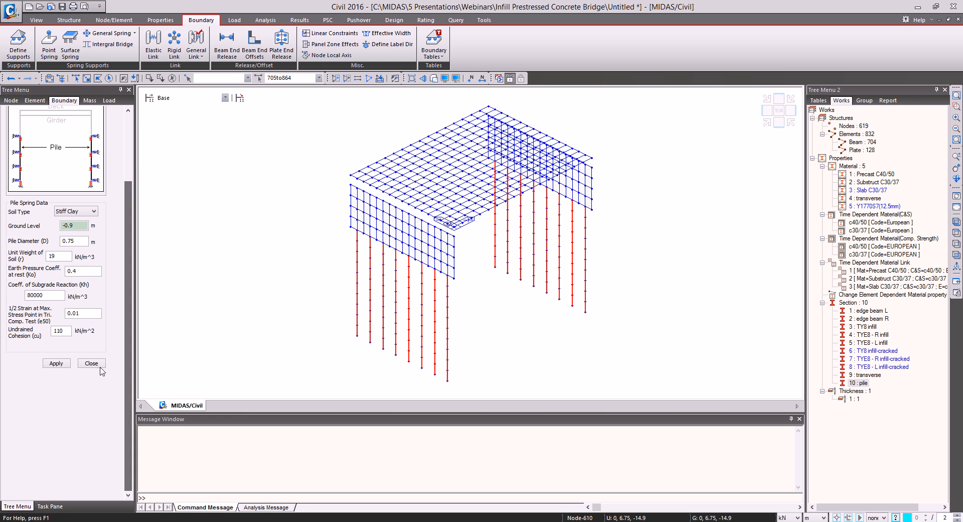
{"action": "left_click", "coordinate": [56, 363]}
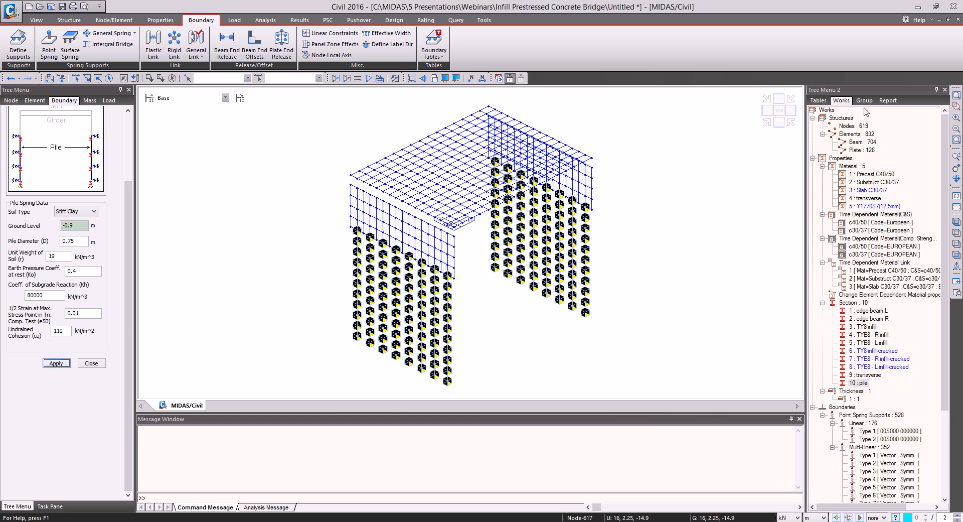
{"action": "left_click", "coordinate": [100, 364]}
Examine the linear and multi-linear point spring supports in the works tree and collapse both lists
{"action": "left_click", "coordinate": [69, 344]}
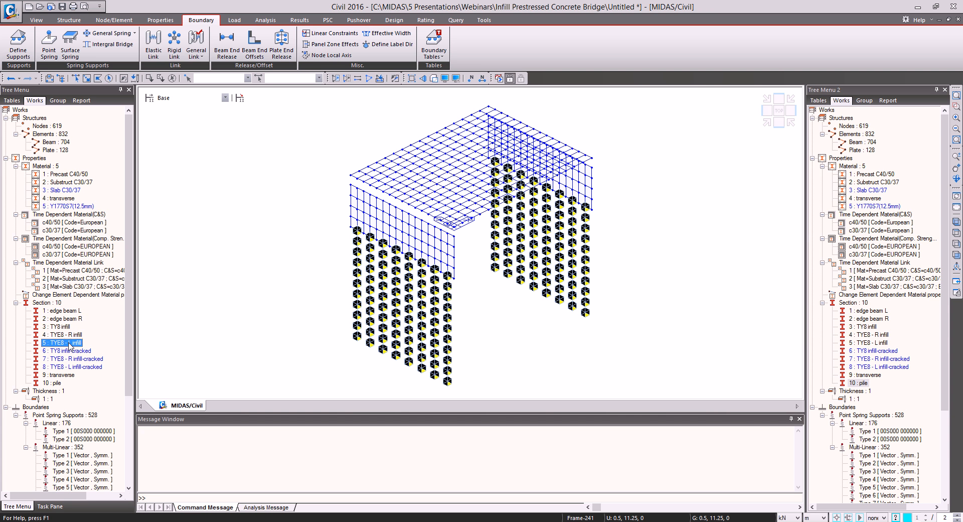
{"action": "scroll", "coordinate": [67, 349], "scroll_direction": "down", "scroll_amount": 5}
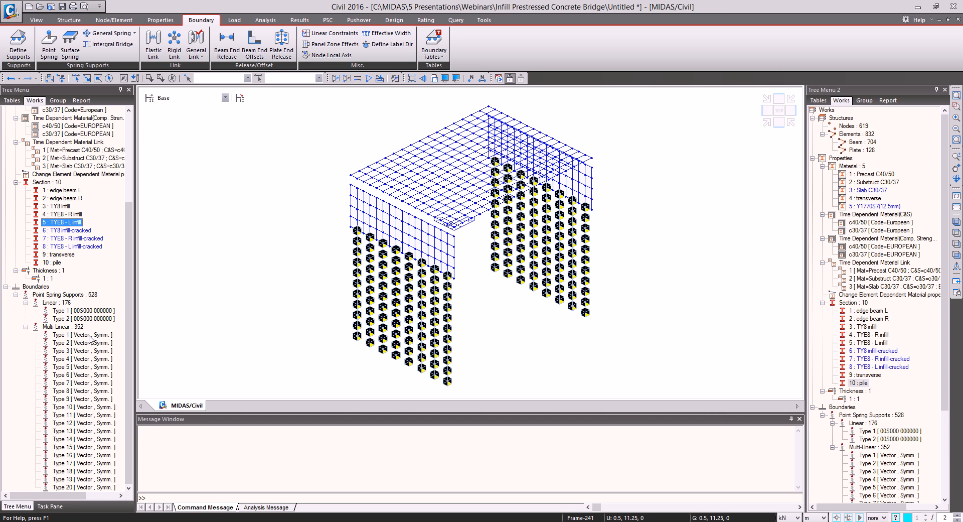
{"action": "left_click", "coordinate": [60, 368]}
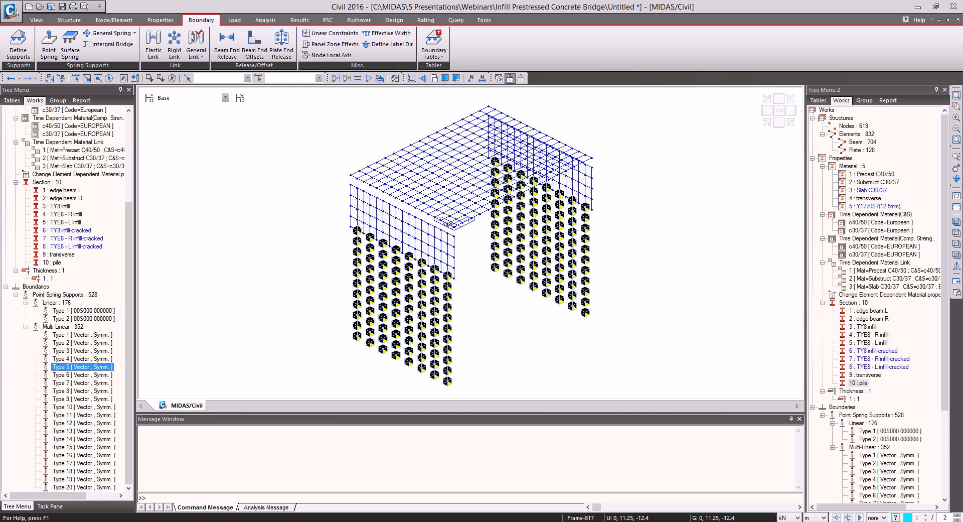
{"action": "left_click", "coordinate": [26, 327]}
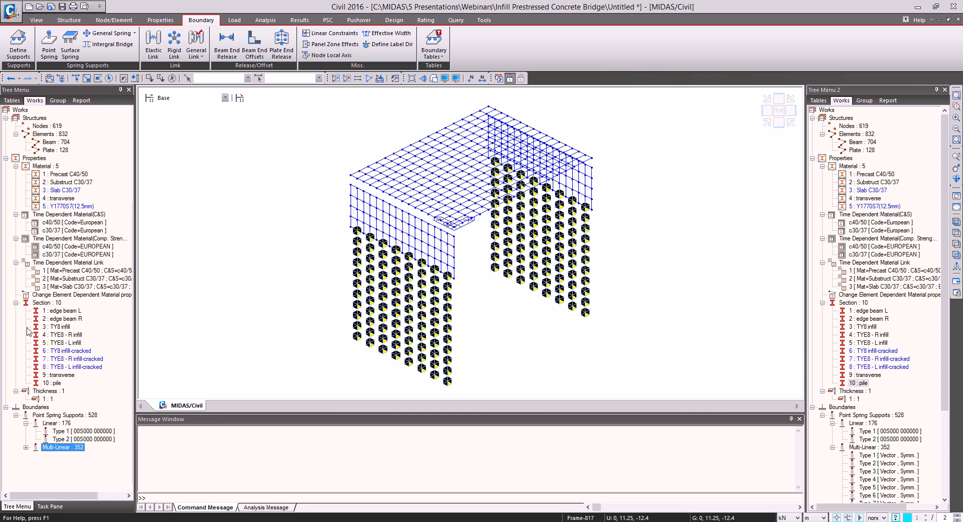
{"action": "left_click", "coordinate": [25, 423]}
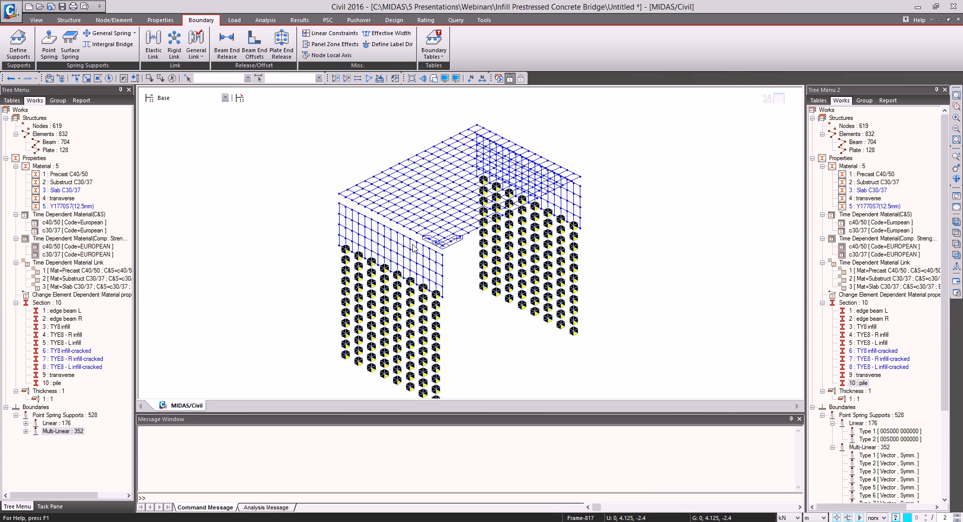
Set up a General elastic link in boundary group Simply Supported with SDx, SDy, SDz and SRz at 1e6
{"action": "scroll", "coordinate": [426, 246], "scroll_direction": "up", "scroll_amount": 5}
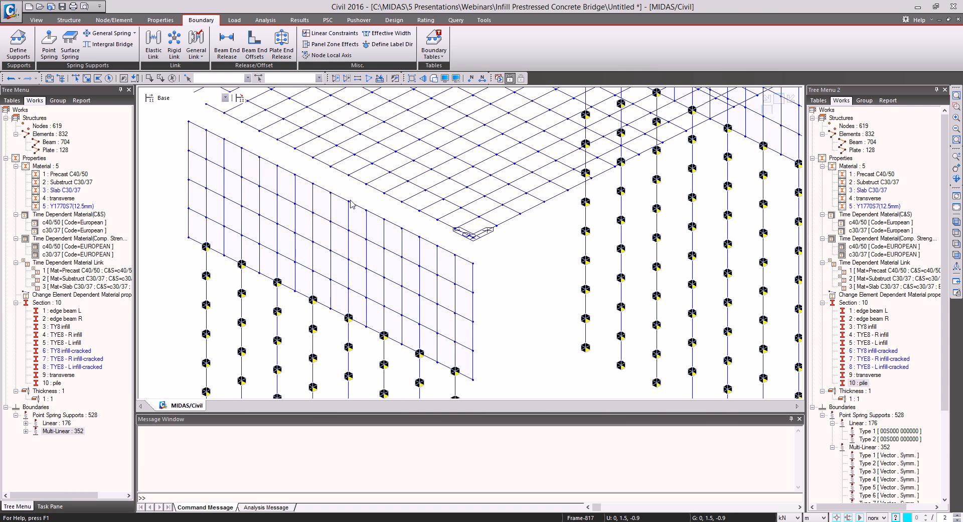
{"action": "scroll", "coordinate": [457, 294], "scroll_direction": "up", "scroll_amount": 2}
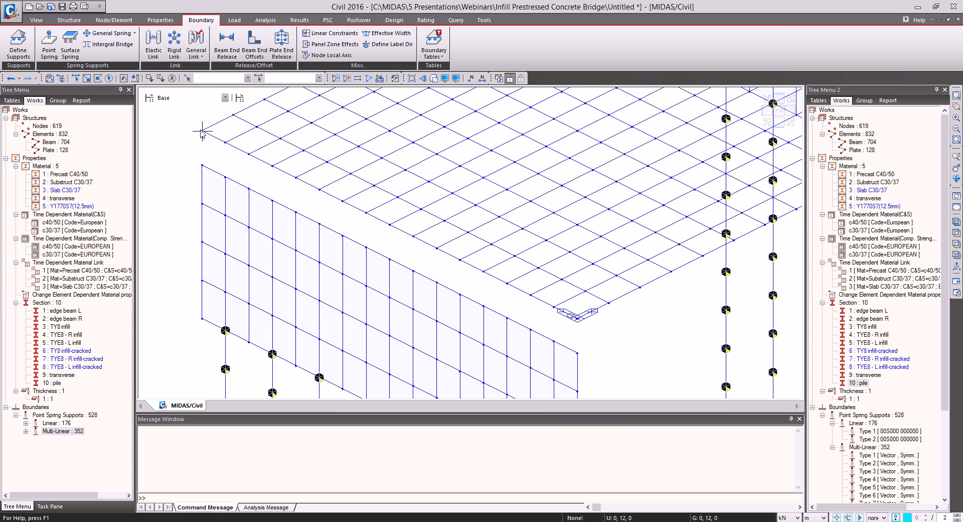
{"action": "left_click", "coordinate": [153, 45]}
{"action": "left_click", "coordinate": [46, 140]}
{"action": "left_click", "coordinate": [30, 162]}
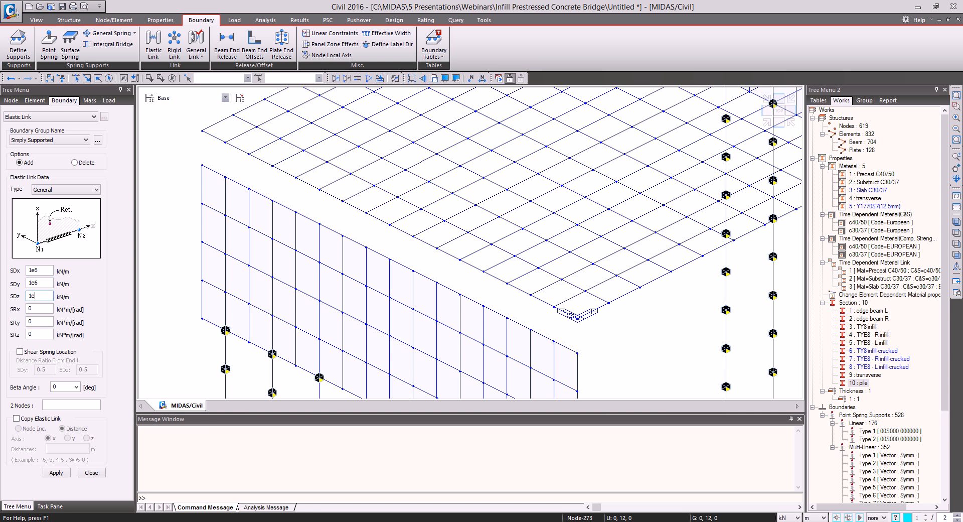
{"action": "double_click", "coordinate": [30, 334]}
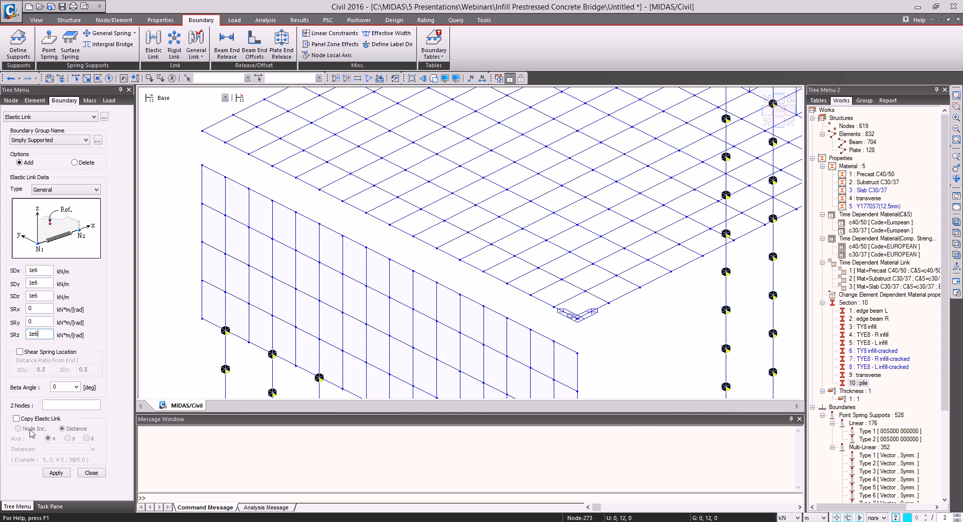
{"action": "left_click", "coordinate": [29, 418]}
{"action": "left_click", "coordinate": [67, 404]}
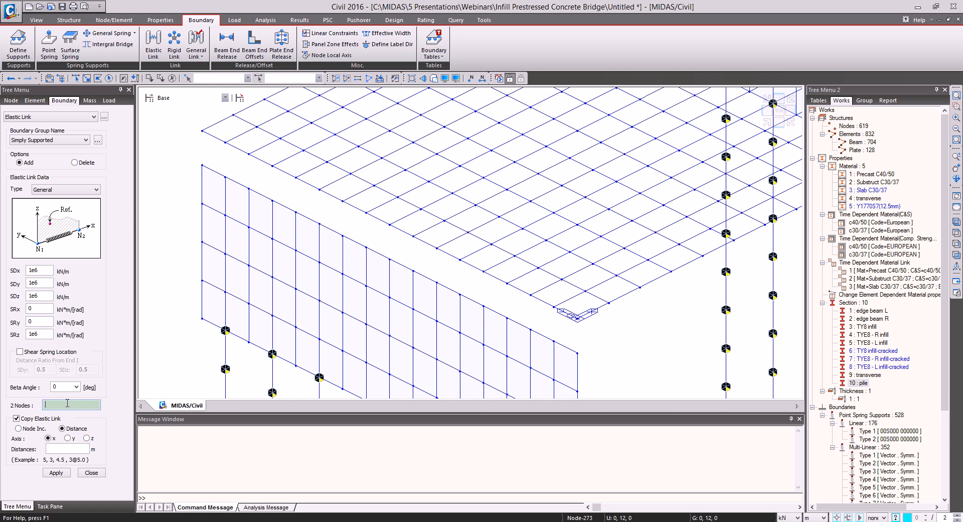
{"action": "type", "text": "14"}
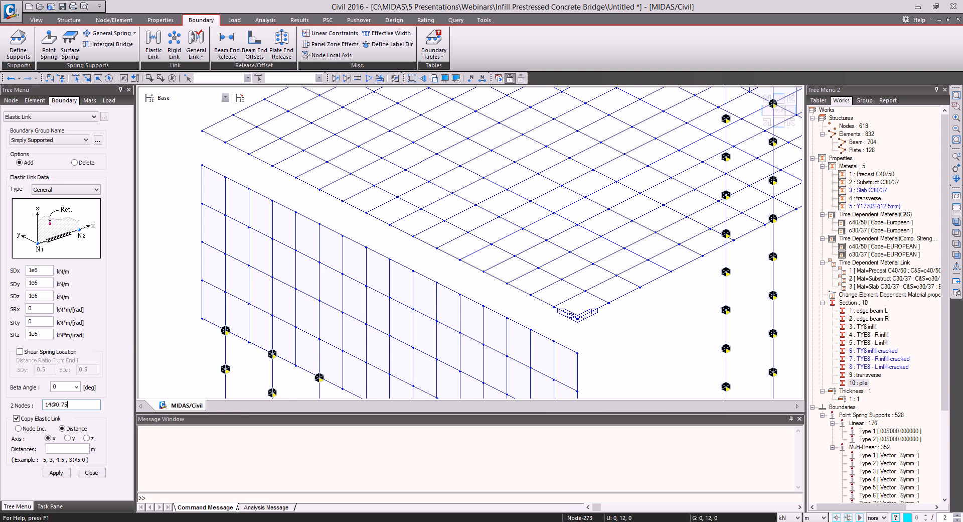
{"action": "type", "text": "@0.75"}
{"action": "key", "text": "Return"}
{"action": "left_click", "coordinate": [68, 438]}
{"action": "left_click", "coordinate": [65, 447]}
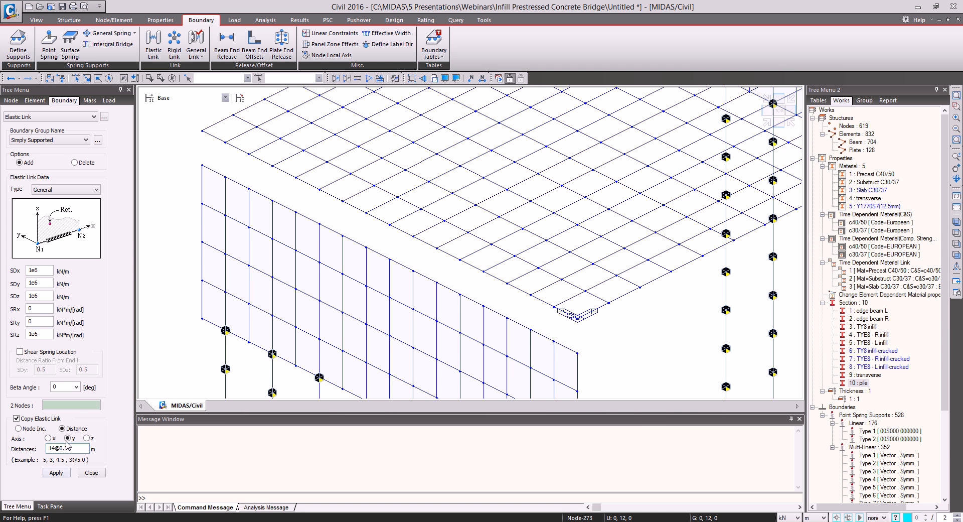
{"action": "left_click", "coordinate": [554, 307]}
{"action": "left_click", "coordinate": [554, 307]}
Set SDz to 0 and create the copied row of simply supported elastic links between the deck and the far abutment
{"action": "middle_click_drag", "start_coordinate": [649, 214], "coordinate": [317, 365]}
{"action": "middle_click_drag", "start_coordinate": [688, 180], "coordinate": [498, 284]}
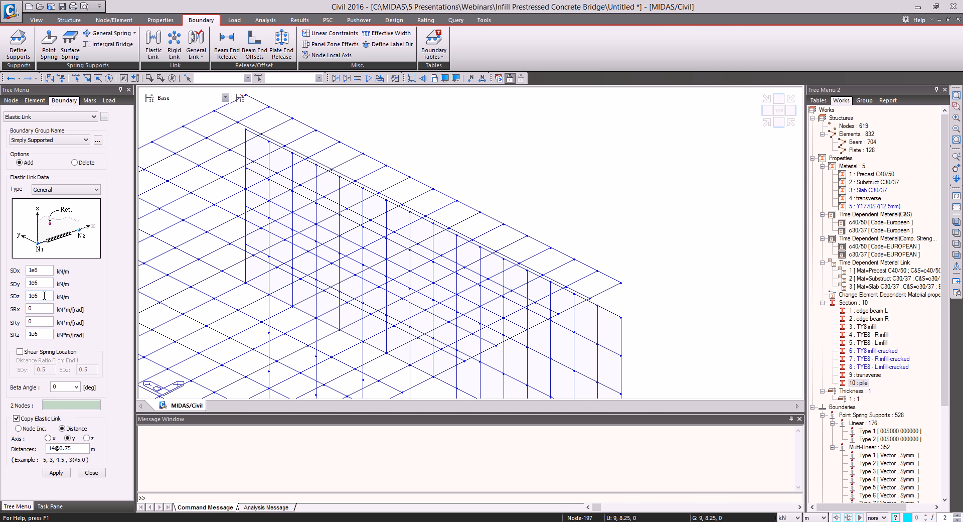
{"action": "left_click_drag", "start_coordinate": [39, 296], "coordinate": [25, 296]}
{"action": "type", "text": "0"}
{"action": "left_click", "coordinate": [56, 405]}
{"action": "left_click", "coordinate": [63, 405]}
{"action": "left_click", "coordinate": [597, 270]}
{"action": "left_click", "coordinate": [597, 271]}
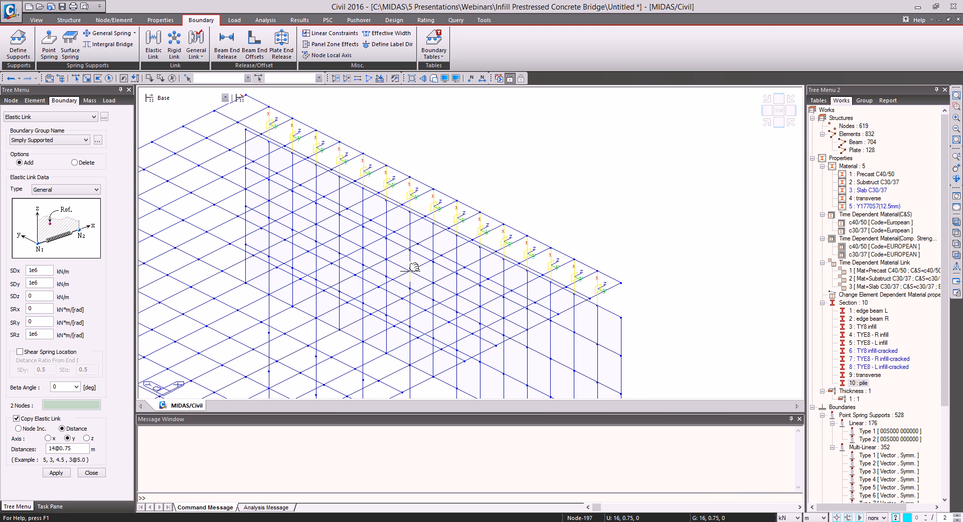
{"action": "left_click", "coordinate": [57, 140]}
{"action": "left_click", "coordinate": [22, 168]}
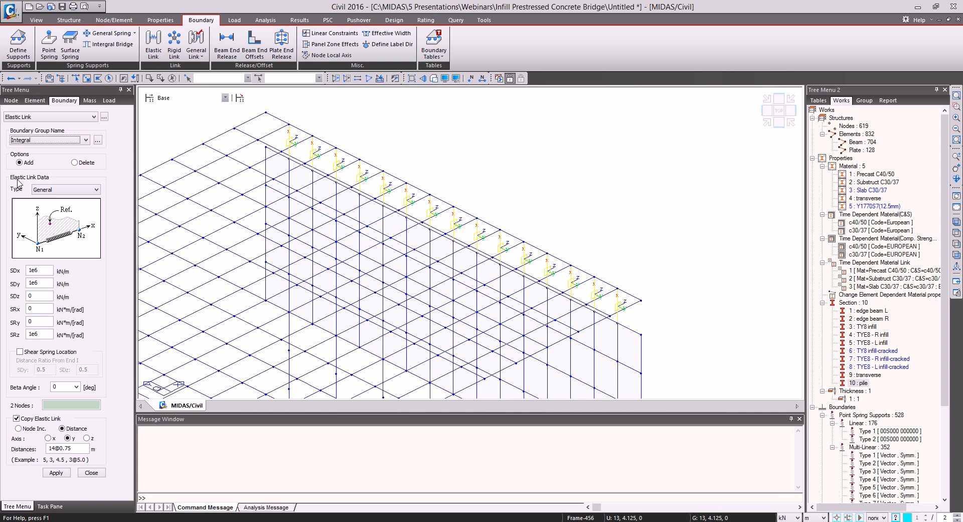
{"action": "left_click", "coordinate": [44, 195]}
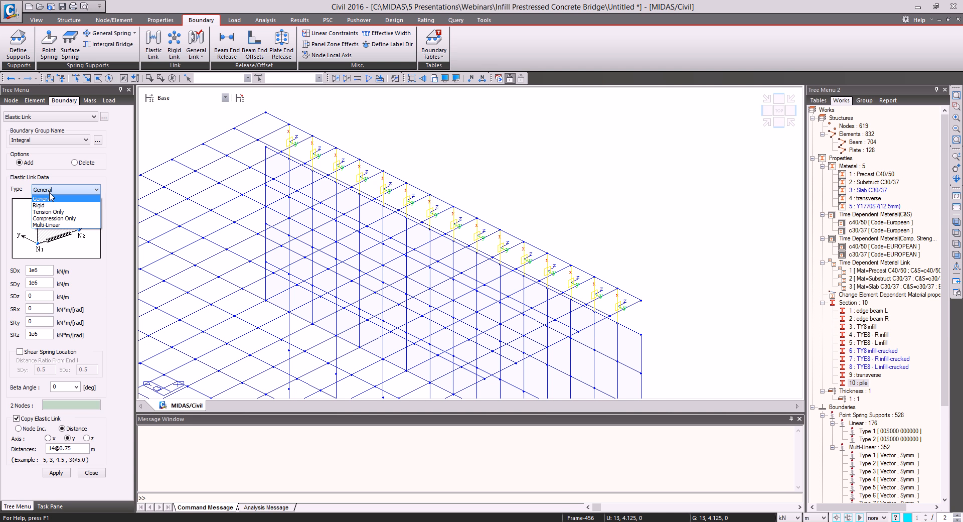
{"action": "left_click", "coordinate": [48, 203]}
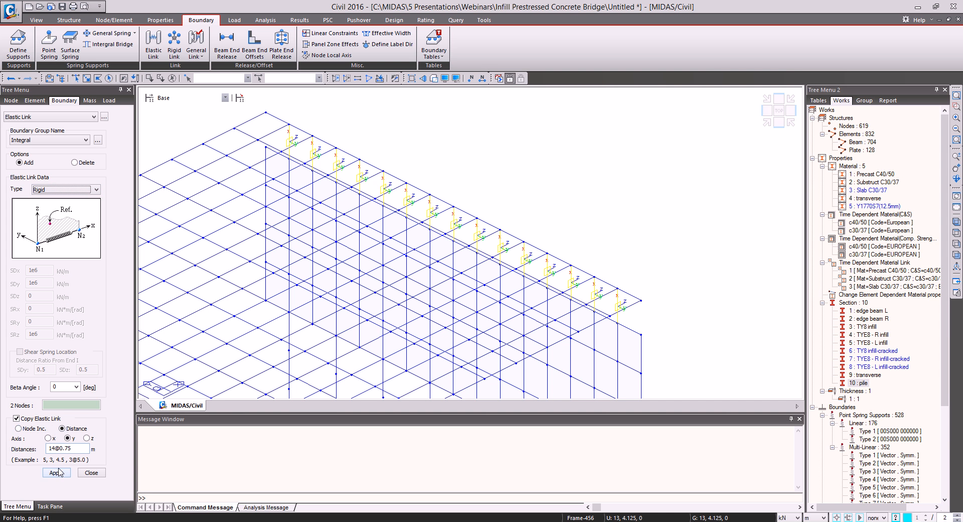
{"action": "left_click", "coordinate": [52, 448]}
{"action": "key", "text": "Delete"}
{"action": "type", "text": "6"}
{"action": "left_click", "coordinate": [83, 406]}
{"action": "left_click", "coordinate": [83, 405]}
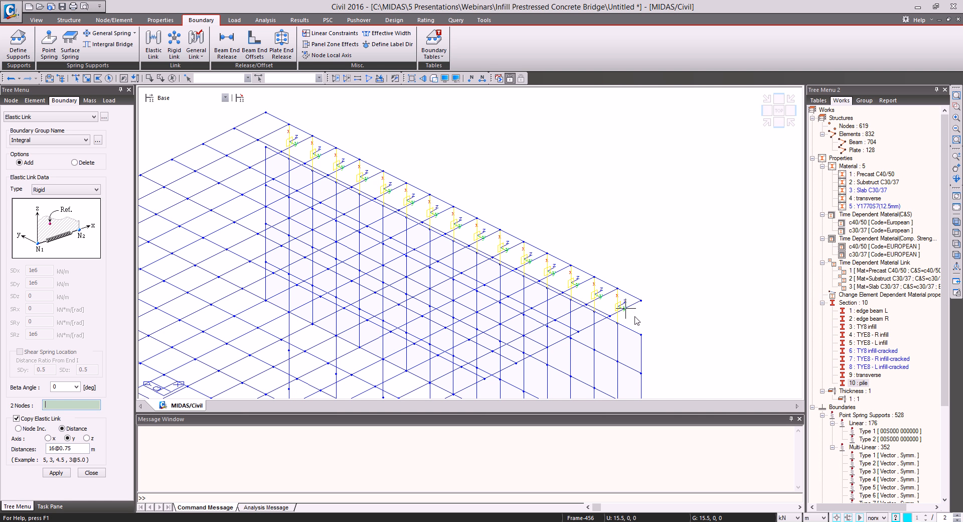
Create the copied rigid links between the deck edge and abutment top at both bridge ends, and close the settings
{"action": "left_click", "coordinate": [641, 334]}
{"action": "left_click", "coordinate": [641, 300]}
{"action": "middle_click_drag", "start_coordinate": [398, 324], "coordinate": [644, 207]}
{"action": "middle_click_drag", "start_coordinate": [198, 390], "coordinate": [471, 250]}
{"action": "left_click", "coordinate": [659, 313]}
{"action": "left_click", "coordinate": [651, 279]}
{"action": "middle_click_drag", "start_coordinate": [633, 233], "coordinate": [613, 249]}
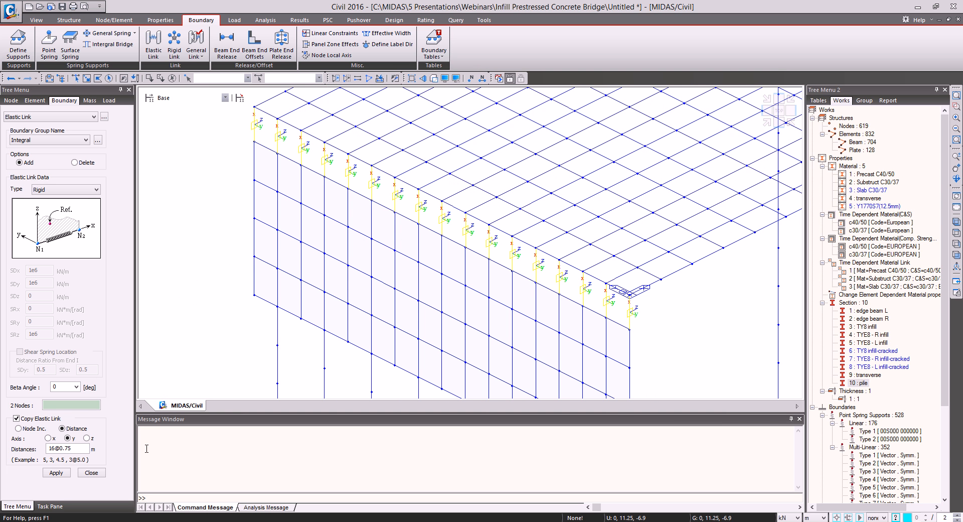
{"action": "left_click", "coordinate": [86, 475]}
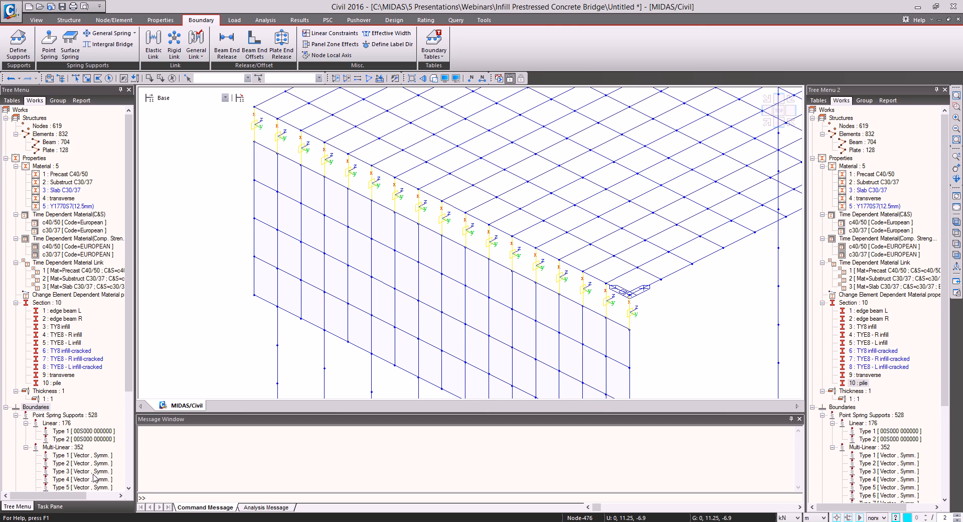
Show the whole bridge in isometric view and collapse the linear and multi-linear point spring lists in the model tree
{"action": "left_click", "coordinate": [767, 123]}
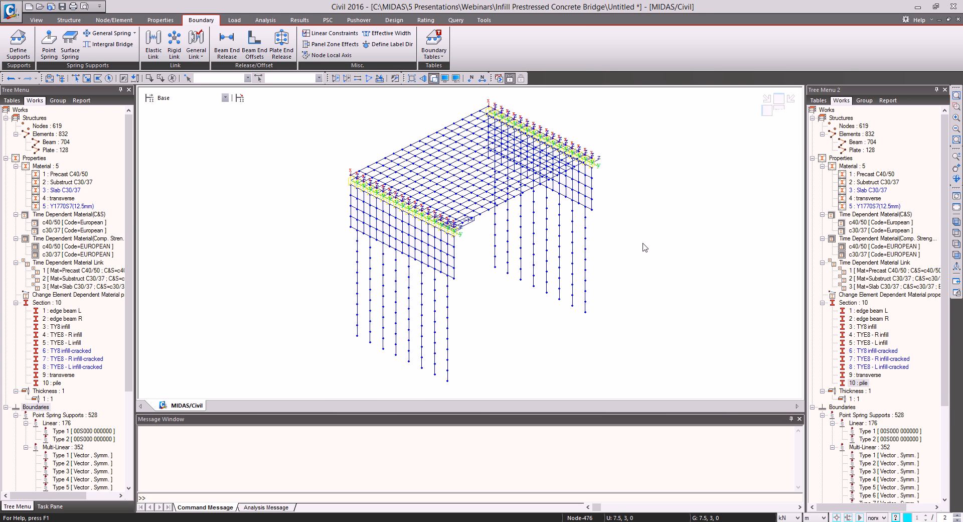
{"action": "left_click", "coordinate": [26, 423]}
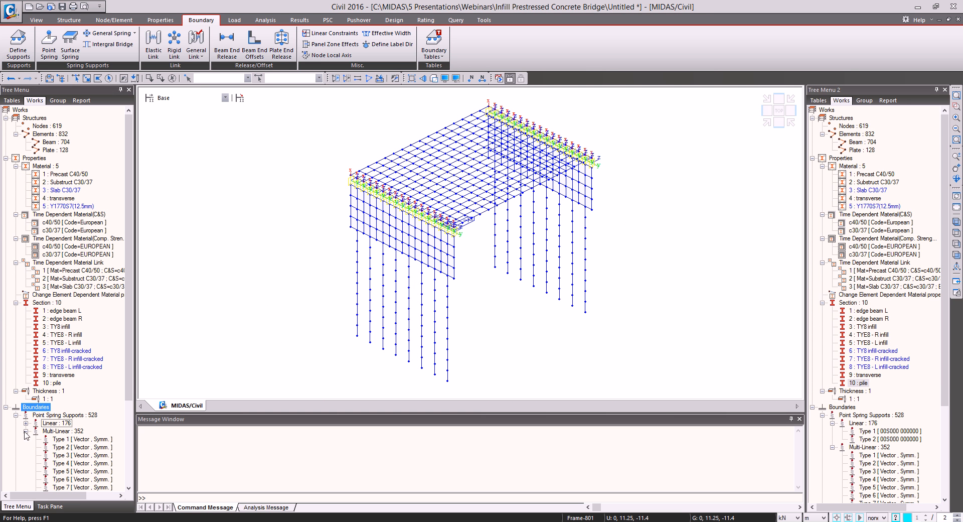
{"action": "left_click", "coordinate": [25, 431]}
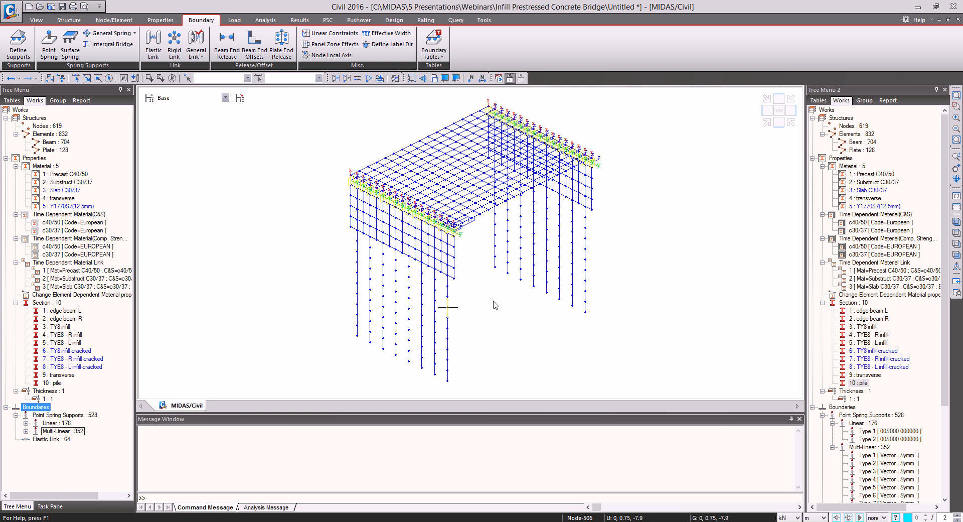
{"action": "mouse_move", "coordinate": [448, 307]}
Start defining static load cases and enter Self Weigth as the name of the first one
{"action": "left_click", "coordinate": [234, 20]}
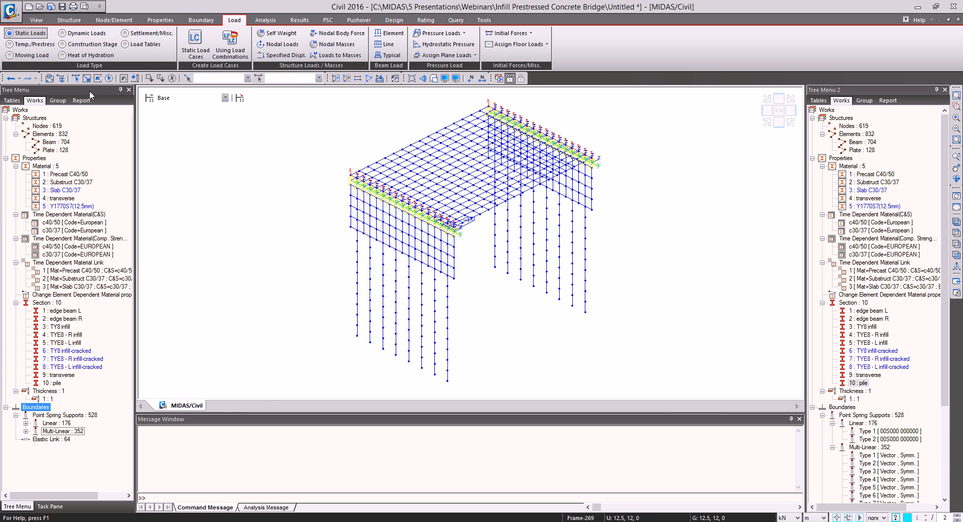
{"action": "left_click", "coordinate": [196, 44]}
{"action": "left_click_drag", "start_coordinate": [347, 126], "coordinate": [430, 128]}
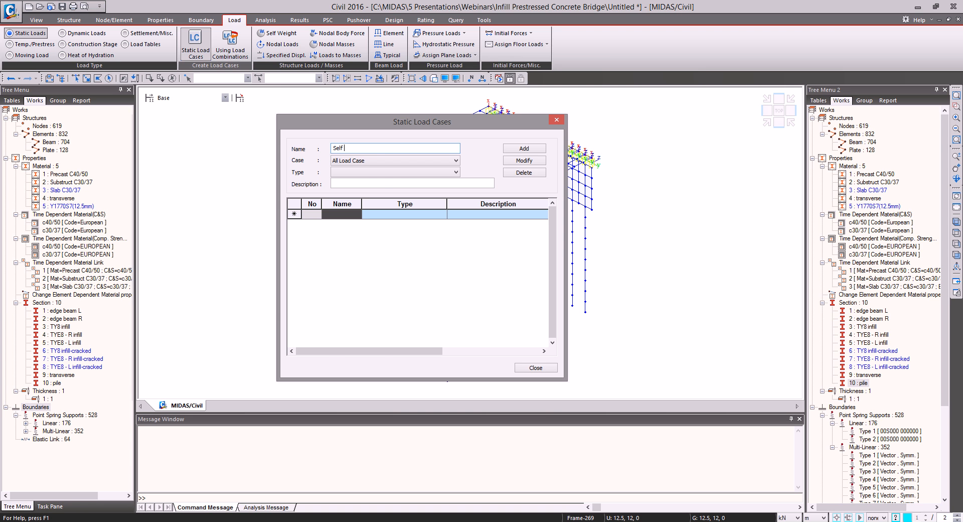
{"action": "left_click", "coordinate": [376, 172]}
{"action": "left_click", "coordinate": [378, 179]}
{"action": "key", "text": "c"}
{"action": "key", "text": "c"}
{"action": "key", "text": "c"}
{"action": "key", "text": "c"}
{"action": "key", "text": "c"}
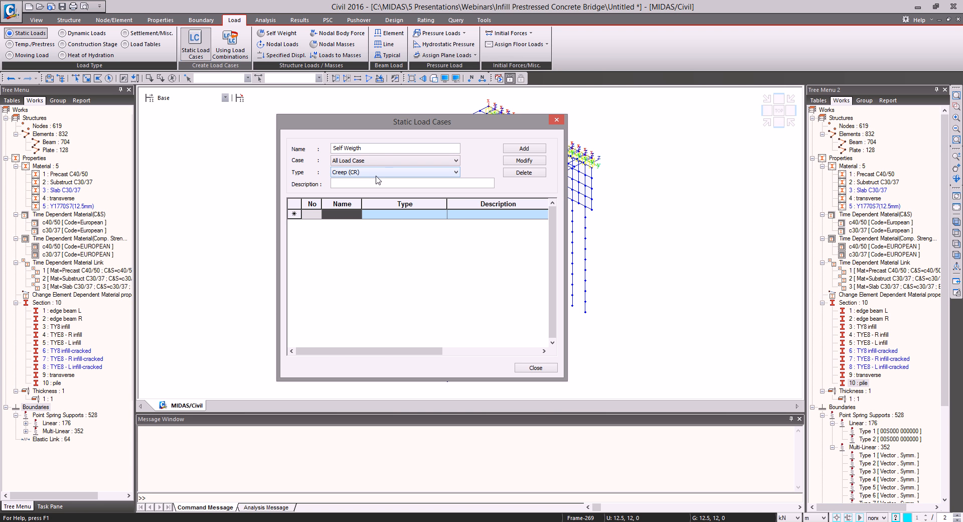
{"action": "scroll", "coordinate": [380, 173], "scroll_direction": "up", "scroll_amount": 4}
Set the load type to Construction Stage Load (CS) and add the Self Weigth load case
{"action": "left_click", "coordinate": [380, 173]}
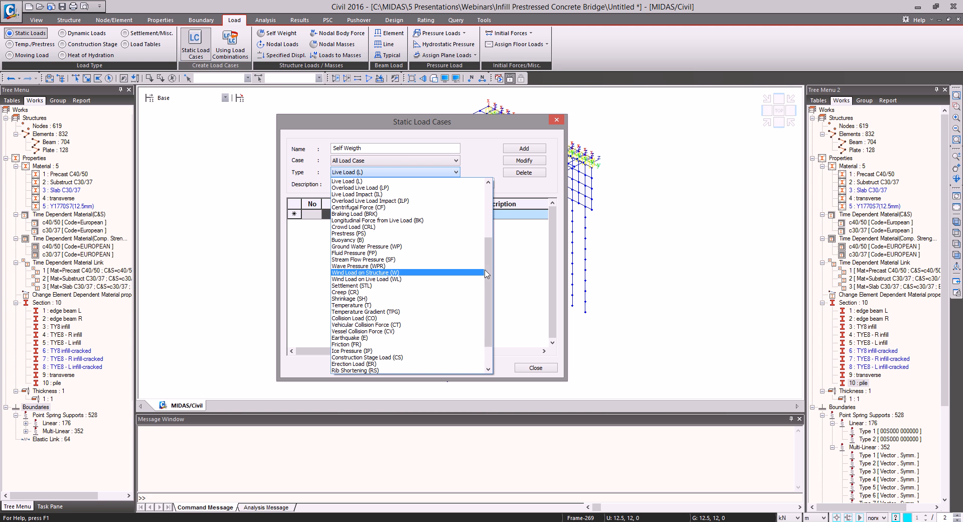
{"action": "scroll", "coordinate": [396, 311], "scroll_direction": "down", "scroll_amount": 2}
{"action": "left_click", "coordinate": [397, 325]}
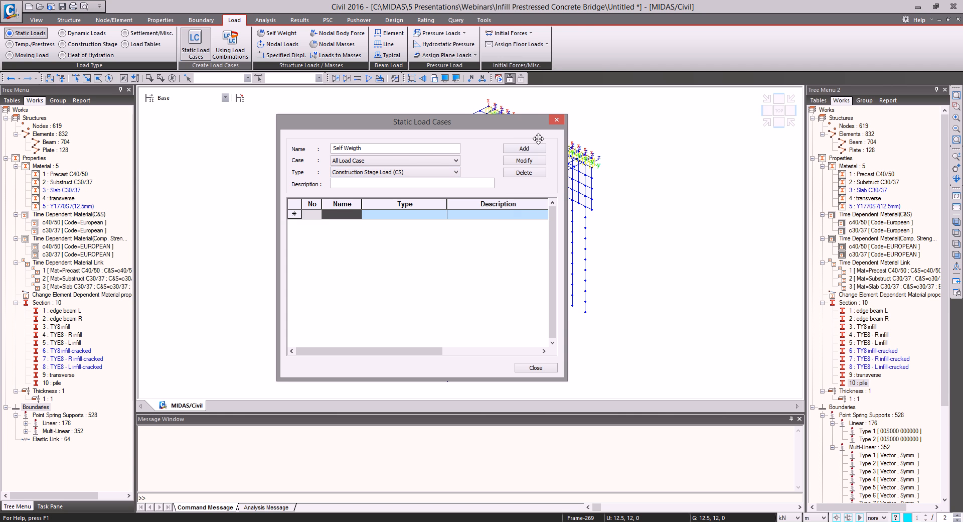
{"action": "left_click", "coordinate": [530, 150]}
Add two more construction stage load cases named Wet Concrete and Earth Pressure
{"action": "type", "text": "Wr"}
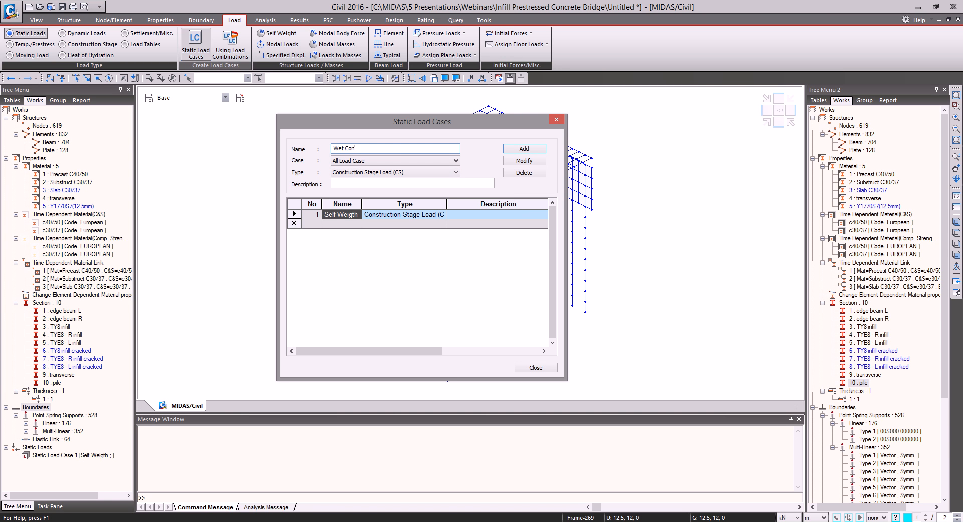
{"action": "left_click", "coordinate": [524, 149]}
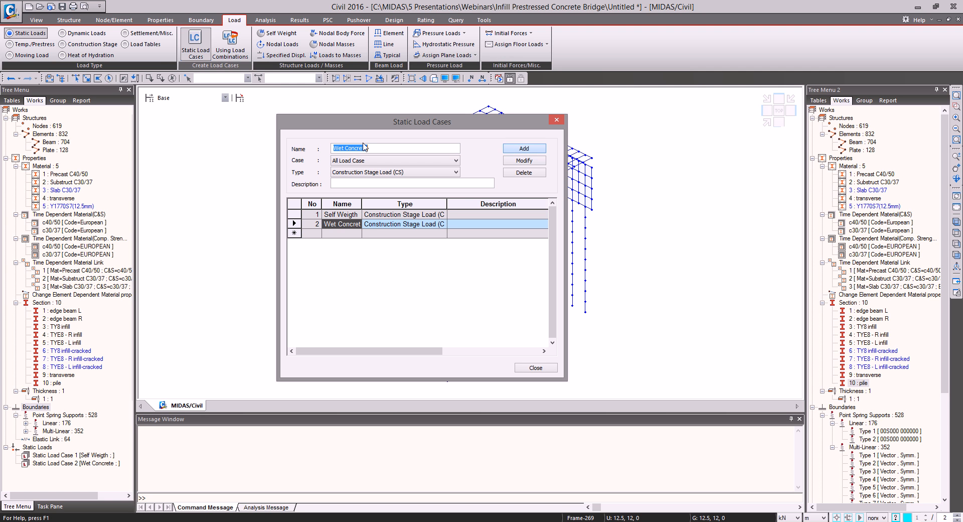
{"action": "type", "text": "Earth Pressure"}
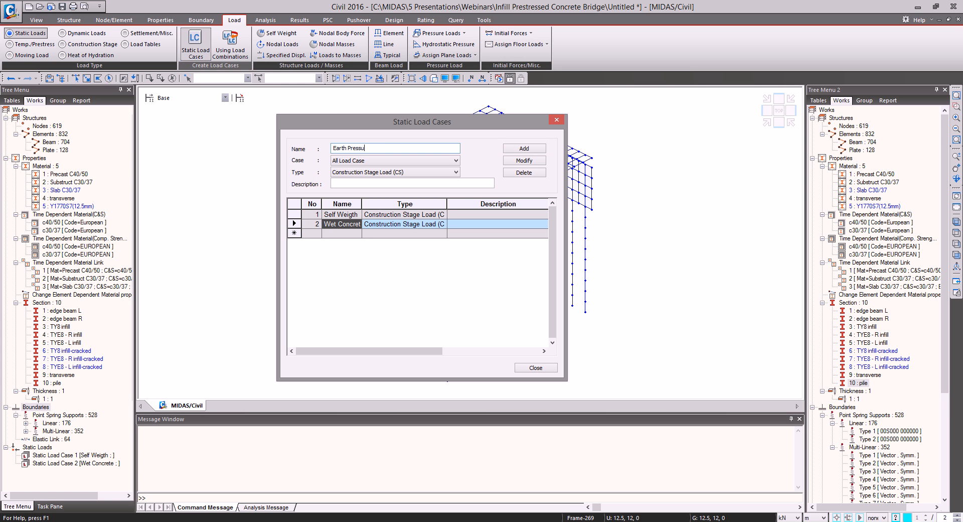
{"action": "left_click", "coordinate": [517, 149]}
Add the construction stage load cases Surfacing and Pretension, and finish the load case definitions
{"action": "type", "text": "Surfa"}
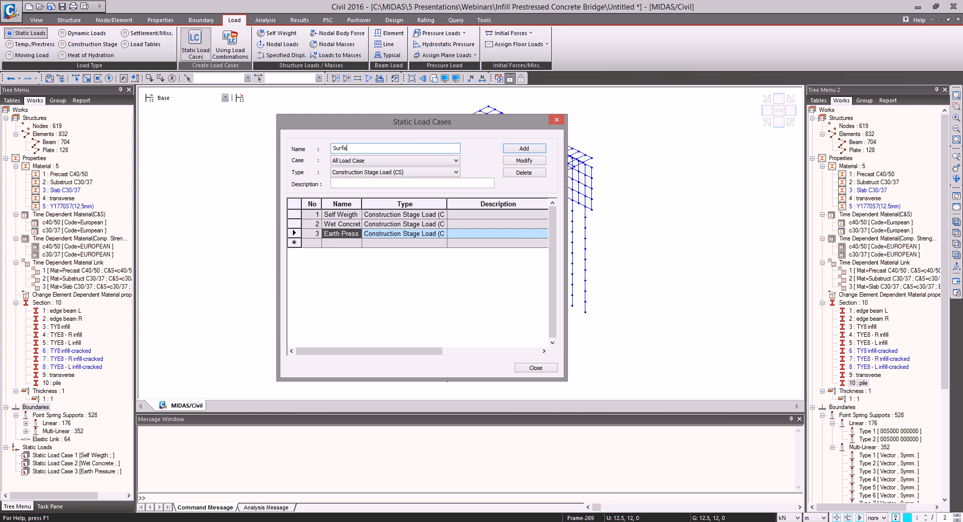
{"action": "type", "text": "cing"}
{"action": "left_click", "coordinate": [523, 148]}
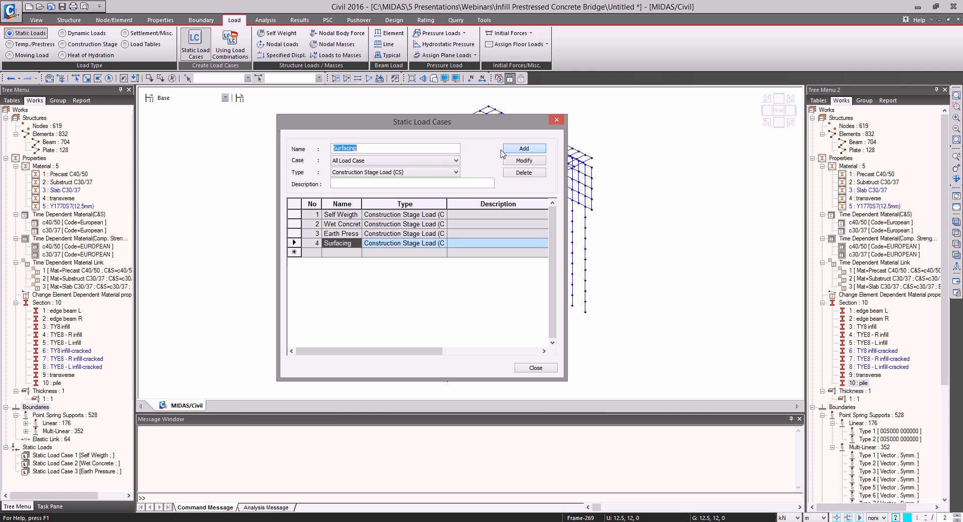
{"action": "type", "text": "Pretension"}
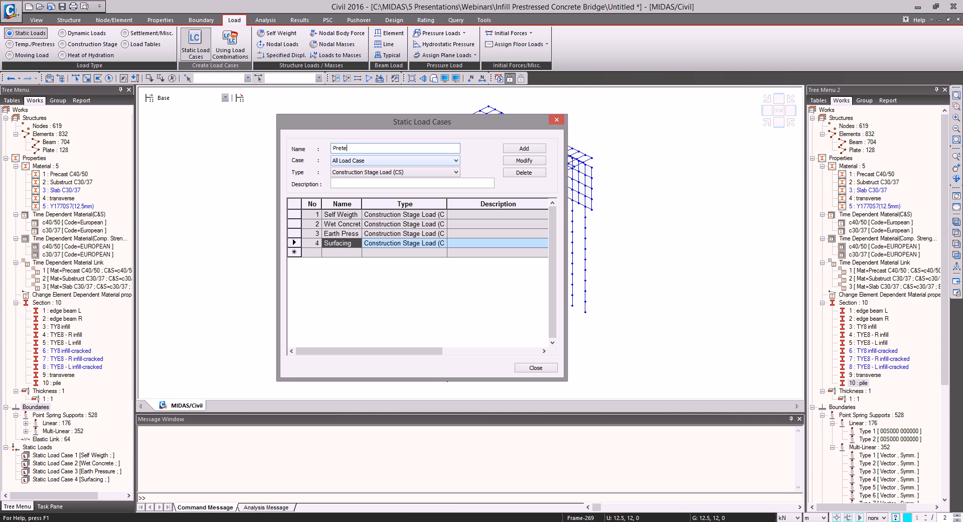
{"action": "left_click", "coordinate": [524, 148]}
{"action": "left_click", "coordinate": [550, 370]}
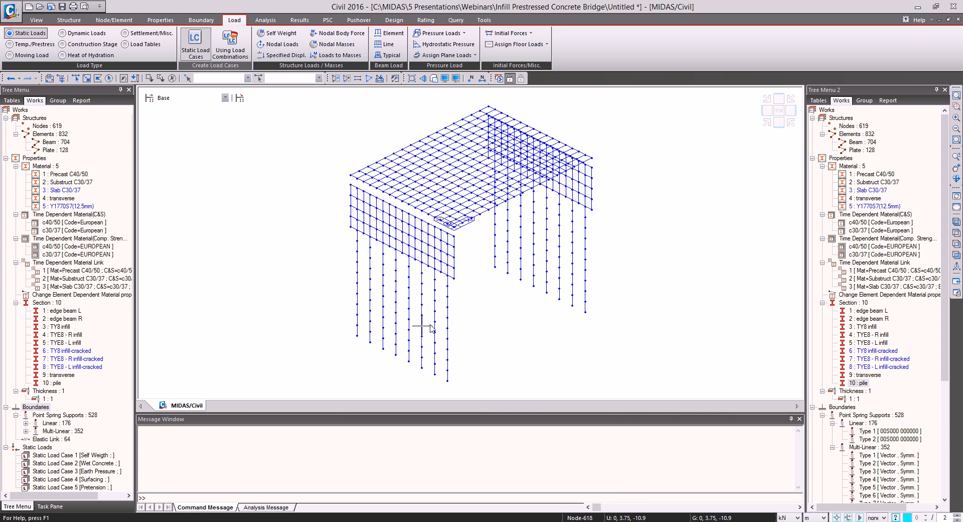
Add a self weight load with Z factor -1 to load case Self Weigth and load group Self Weight
{"action": "left_click", "coordinate": [281, 33]}
{"action": "left_click", "coordinate": [30, 172]}
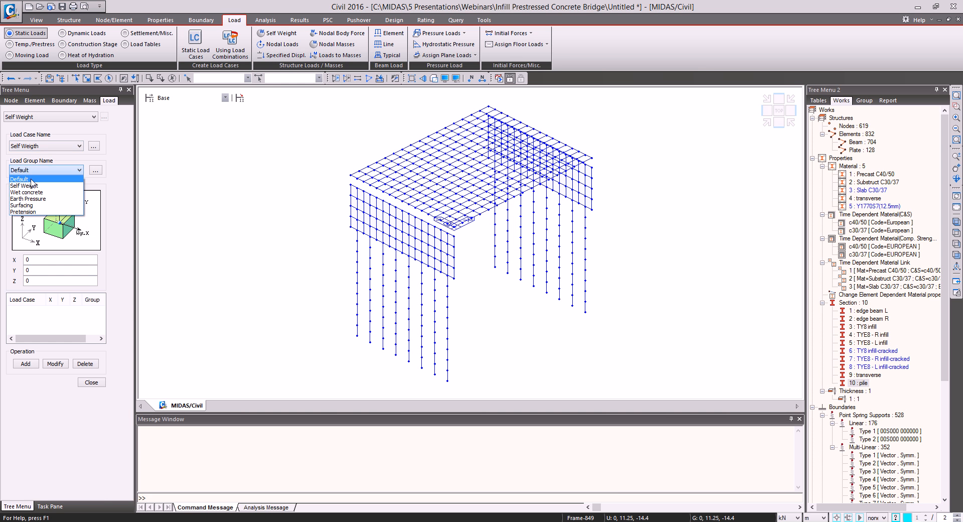
{"action": "left_click", "coordinate": [31, 182]}
{"action": "double_click", "coordinate": [38, 281]}
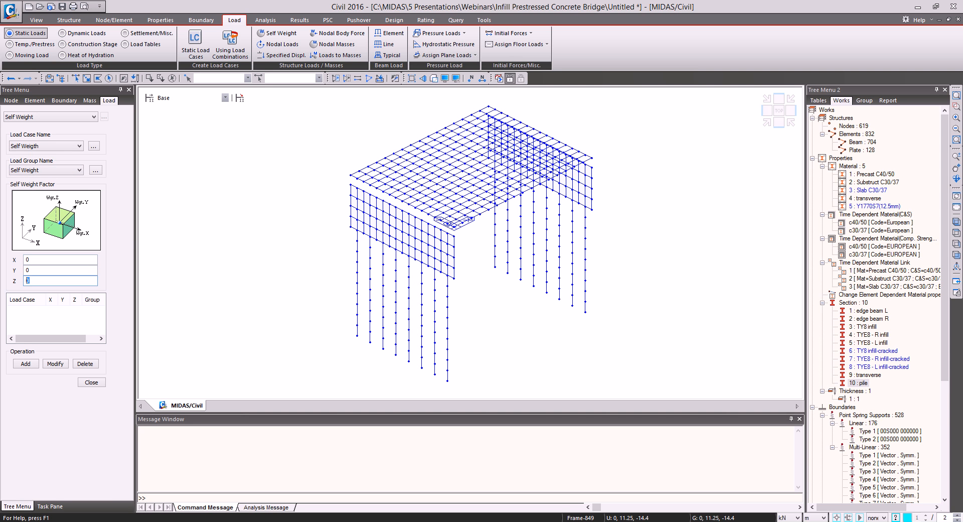
{"action": "left_click", "coordinate": [26, 364]}
{"action": "left_click", "coordinate": [92, 381]}
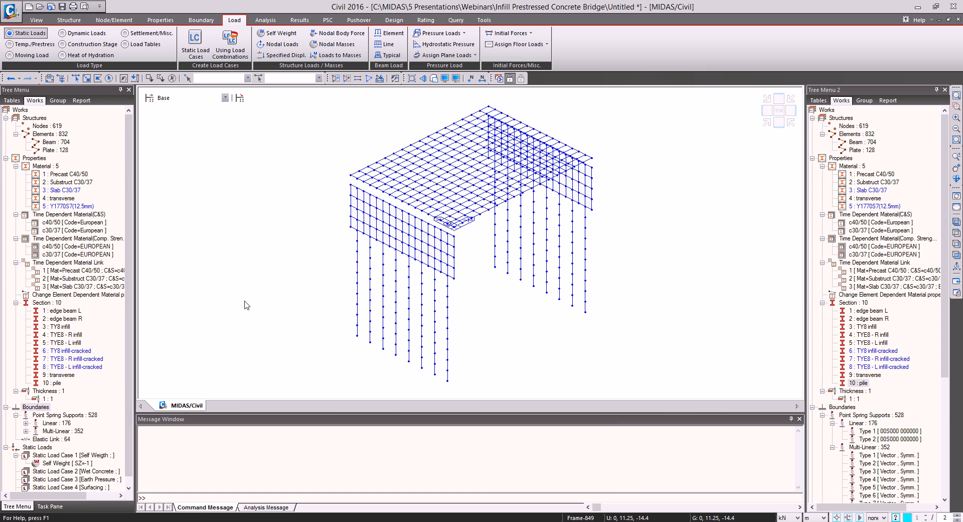
Start an element beam load and select the inner beams in structure groups TY8 1 to TY8 13
{"action": "left_click", "coordinate": [380, 35]}
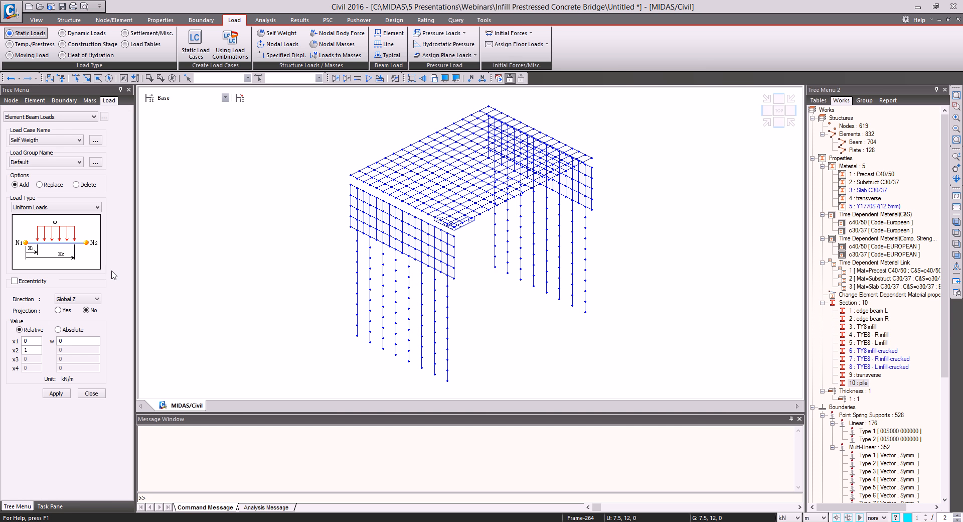
{"action": "left_click", "coordinate": [865, 100]}
{"action": "left_click", "coordinate": [863, 126]}
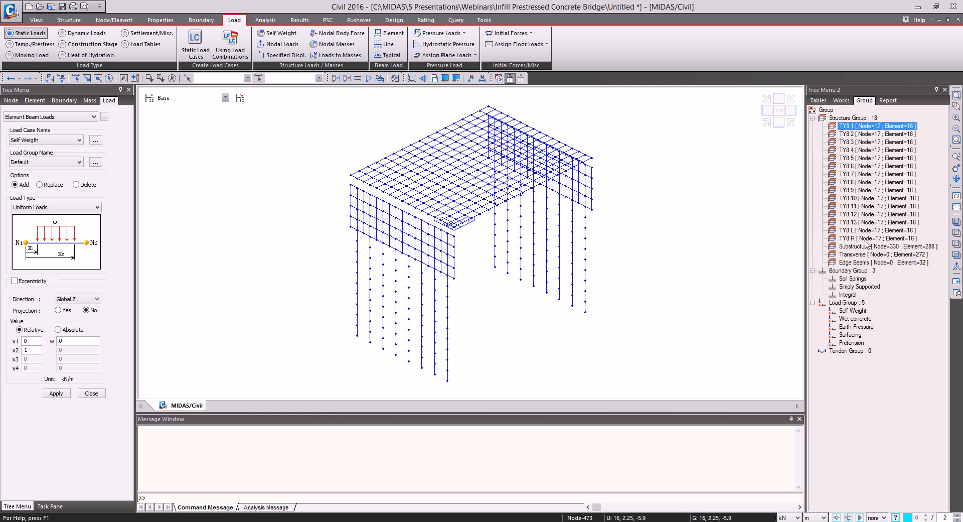
{"action": "left_click", "coordinate": [866, 223], "text": "shift"}
{"action": "right_click", "coordinate": [873, 197]}
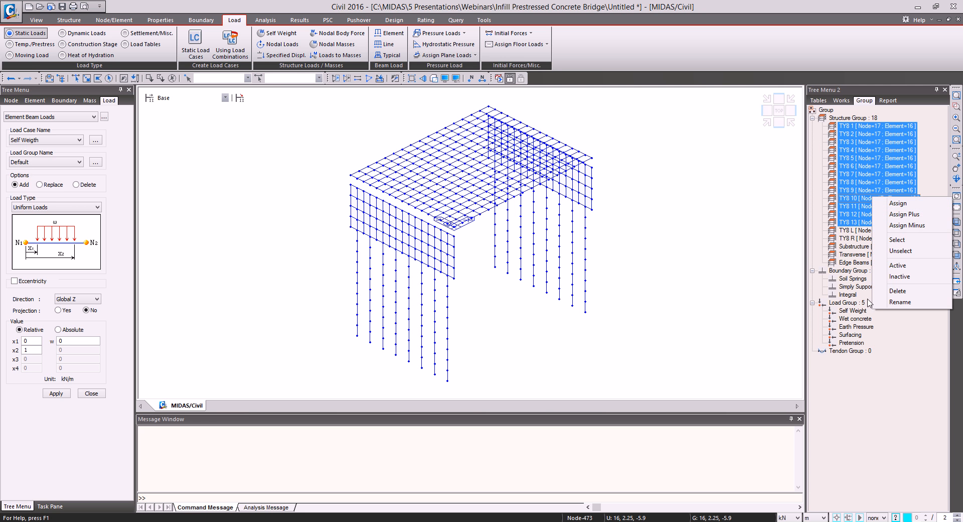
{"action": "left_click", "coordinate": [897, 239]}
Apply a uniform load of -9.6 kN/m in Global Z to the selected beams, using load case Wet Concrete and load group Wet concrete
{"action": "left_click", "coordinate": [45, 140]}
{"action": "left_click", "coordinate": [28, 156]}
{"action": "left_click", "coordinate": [23, 163]}
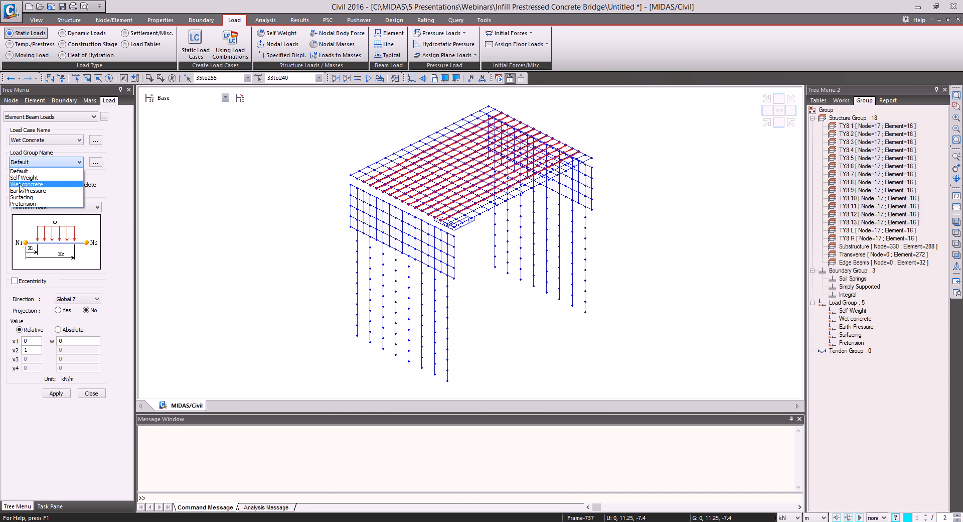
{"action": "left_click", "coordinate": [20, 184]}
{"action": "double_click", "coordinate": [68, 341]}
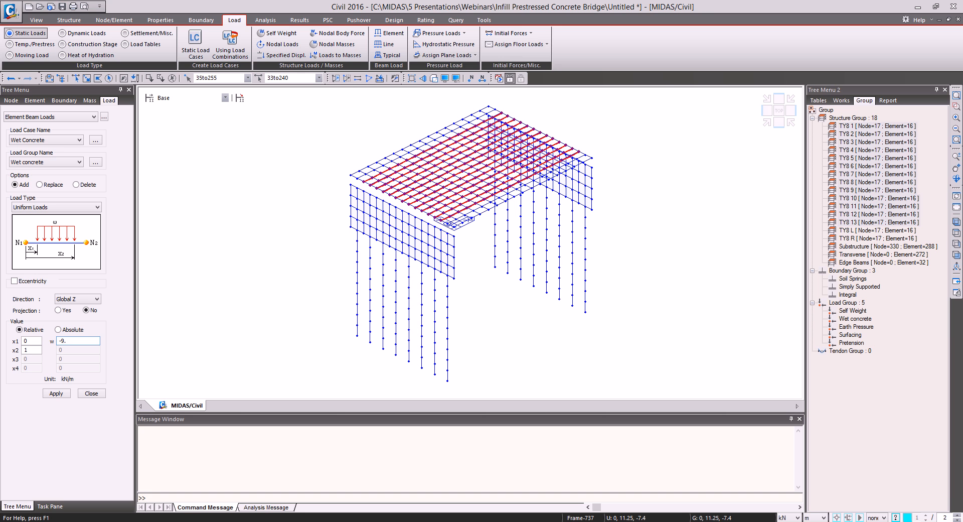
{"action": "left_click", "coordinate": [57, 394]}
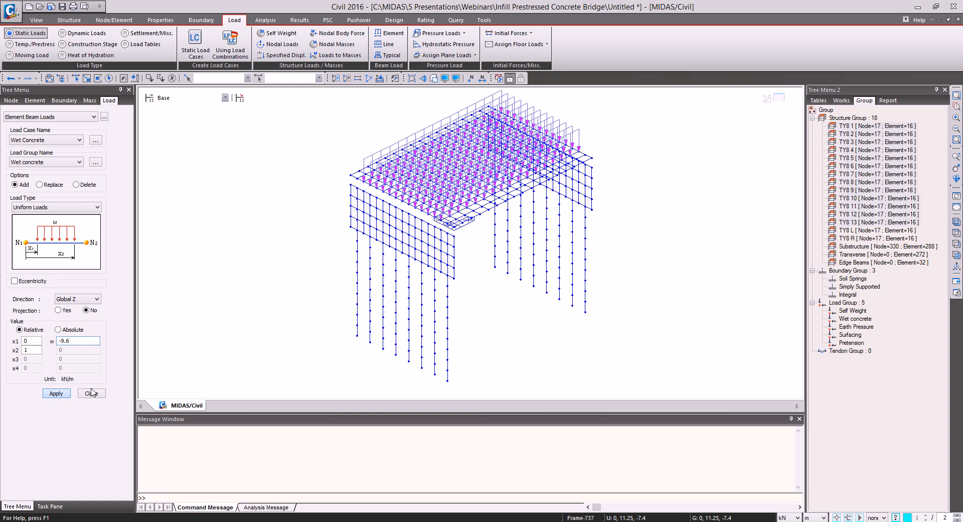
Apply a uniform Wet Concrete beam load of -6.2 kN/m in global Z to the TY8 L and TY8 R groups
{"action": "left_click", "coordinate": [854, 238]}
{"action": "left_click", "coordinate": [854, 234], "text": "shift"}
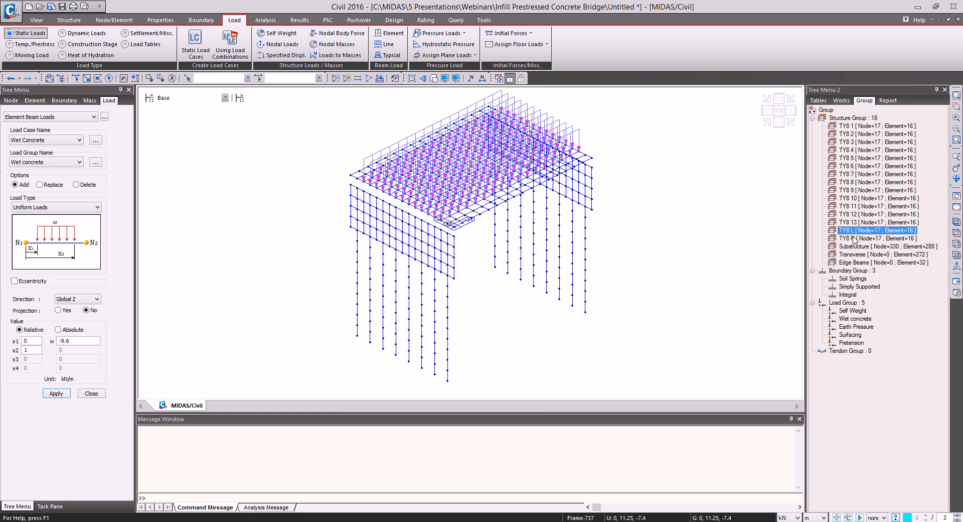
{"action": "right_click", "coordinate": [854, 233]}
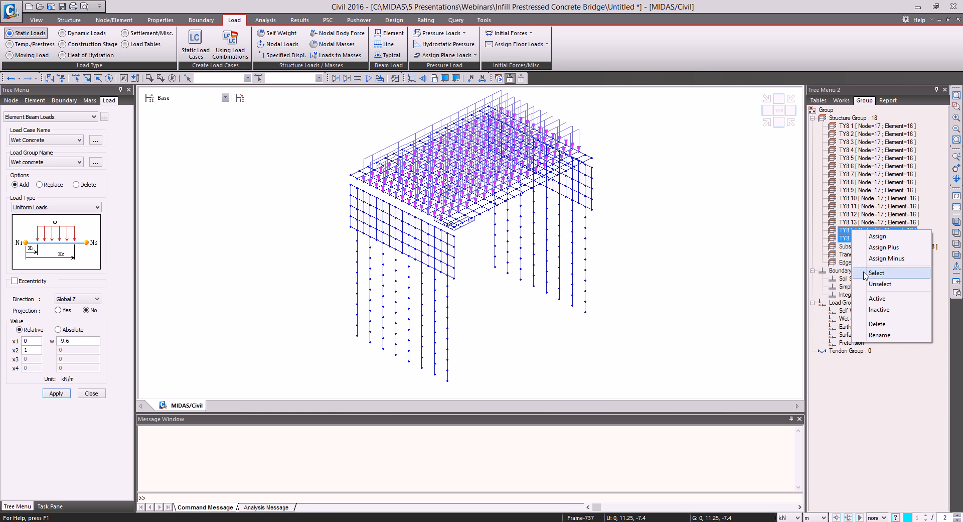
{"action": "left_click", "coordinate": [877, 273]}
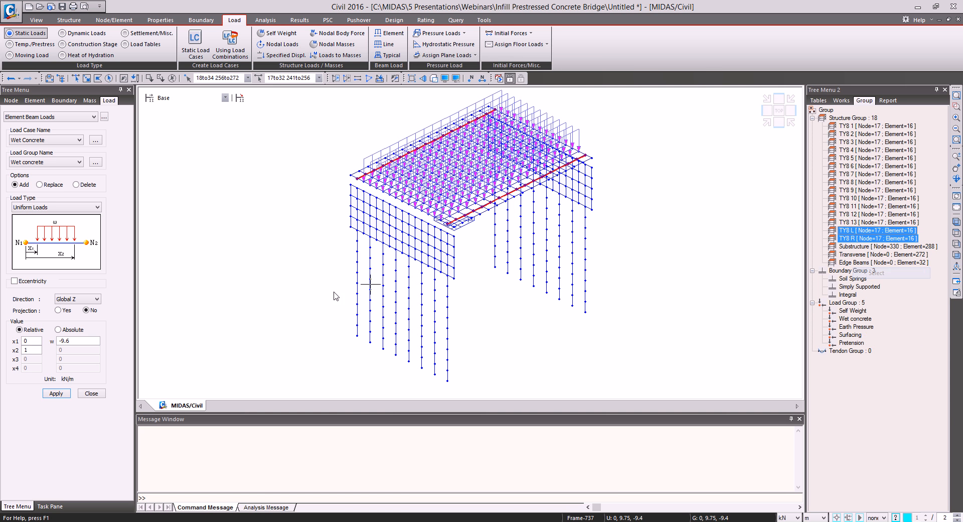
{"action": "double_click", "coordinate": [62, 341]}
{"action": "key", "text": "BackSpace"}
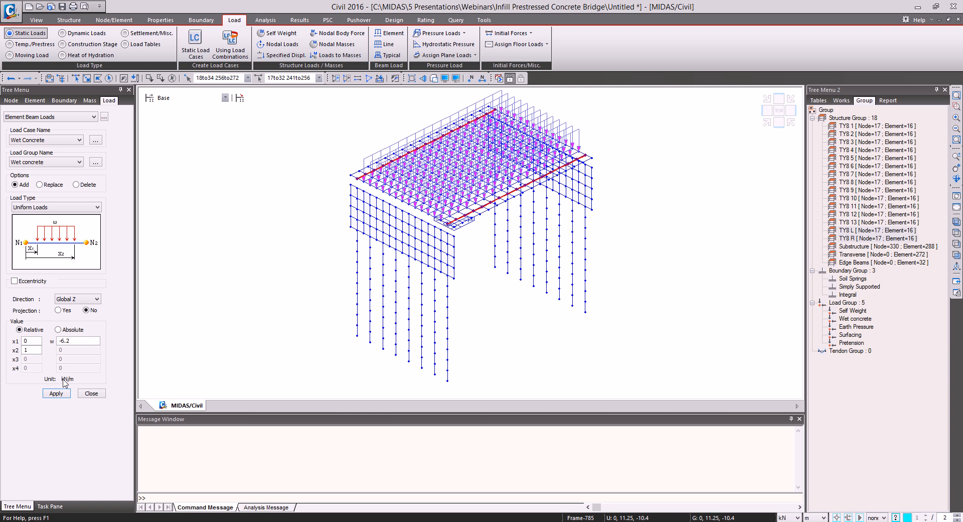
{"action": "left_click", "coordinate": [58, 395]}
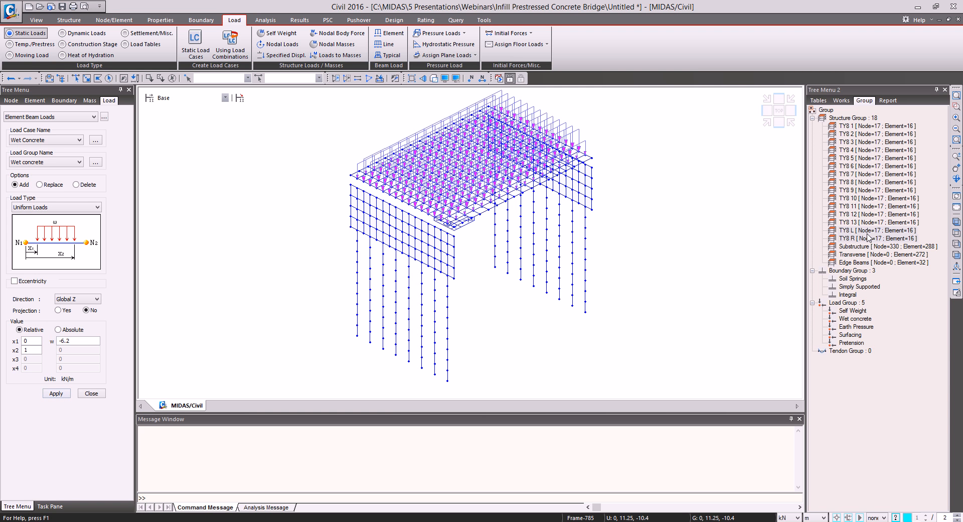
Switch the element beam load to the Surfacing load case and the Surfacing load group
{"action": "left_click", "coordinate": [43, 140]}
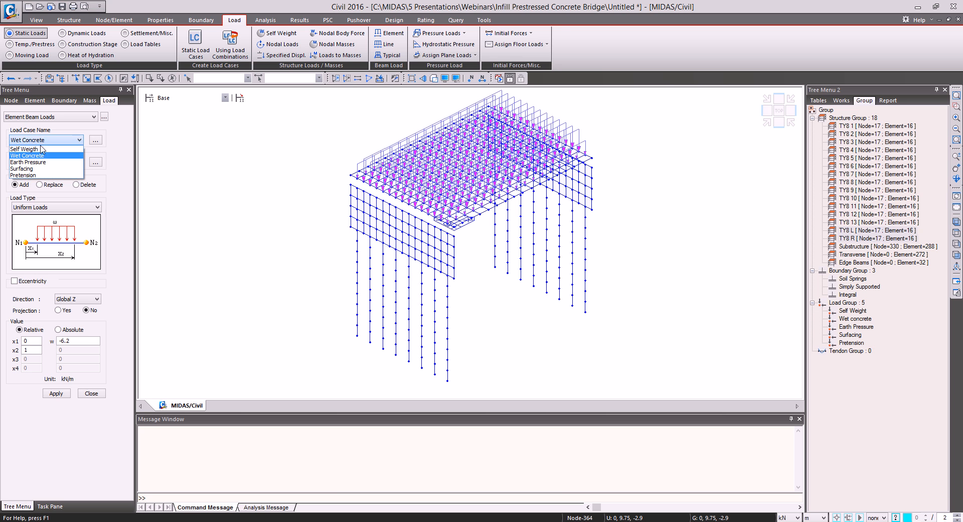
{"action": "left_click", "coordinate": [33, 169]}
{"action": "left_click", "coordinate": [43, 162]}
{"action": "left_click", "coordinate": [23, 197]}
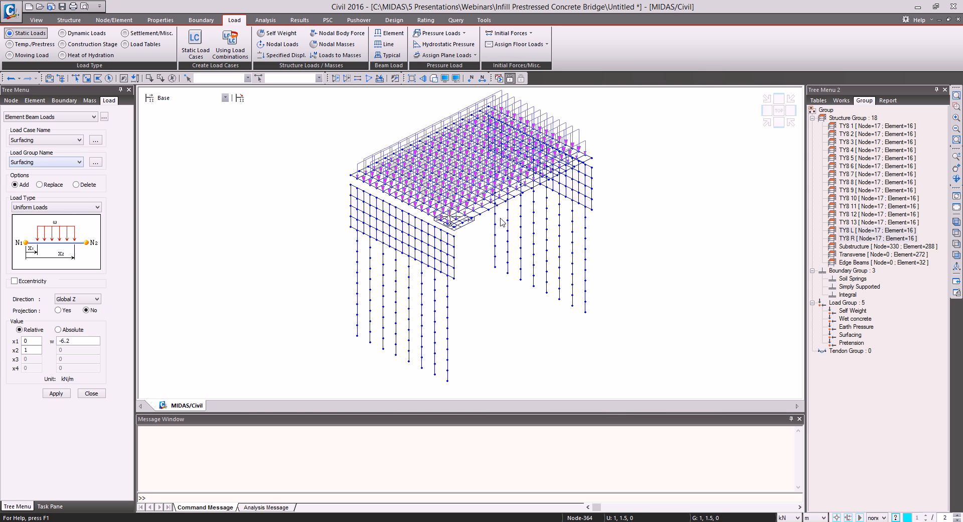
Apply a uniform load of -4 kN/m to all girder groups from TY8 1 through TY8 R and close the beam load settings
{"action": "left_click", "coordinate": [864, 127]}
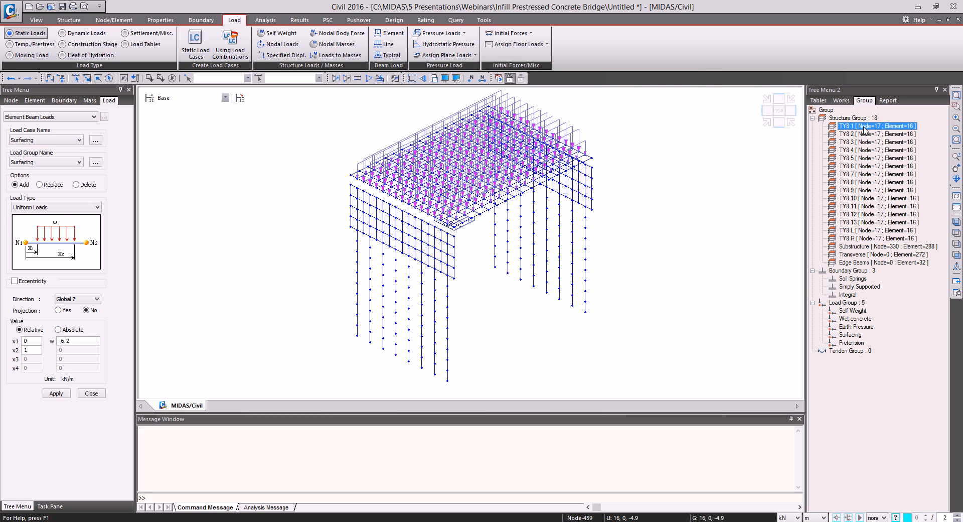
{"action": "left_click", "coordinate": [852, 243], "text": "shift"}
{"action": "right_click", "coordinate": [864, 206]}
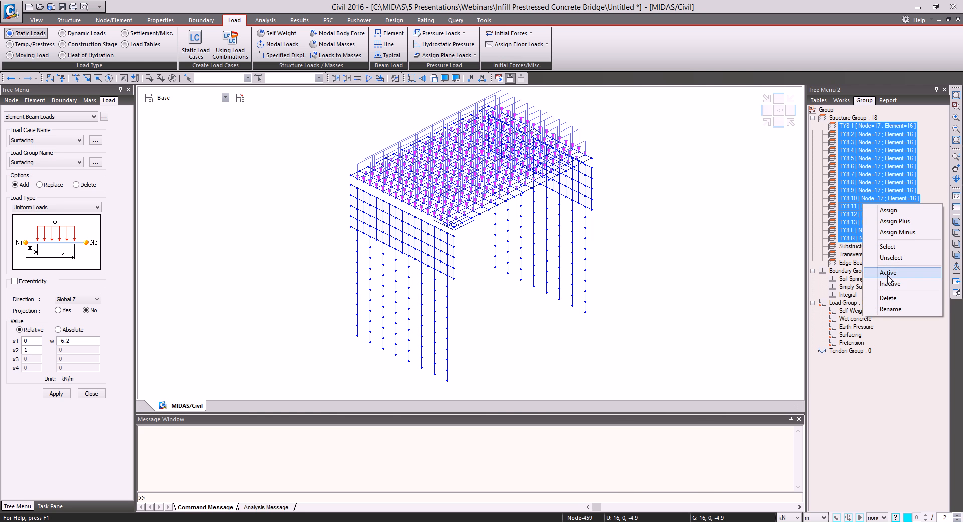
{"action": "left_click", "coordinate": [887, 247]}
{"action": "left_click_drag", "start_coordinate": [89, 340], "coordinate": [8, 331]}
{"action": "type", "text": "-4"}
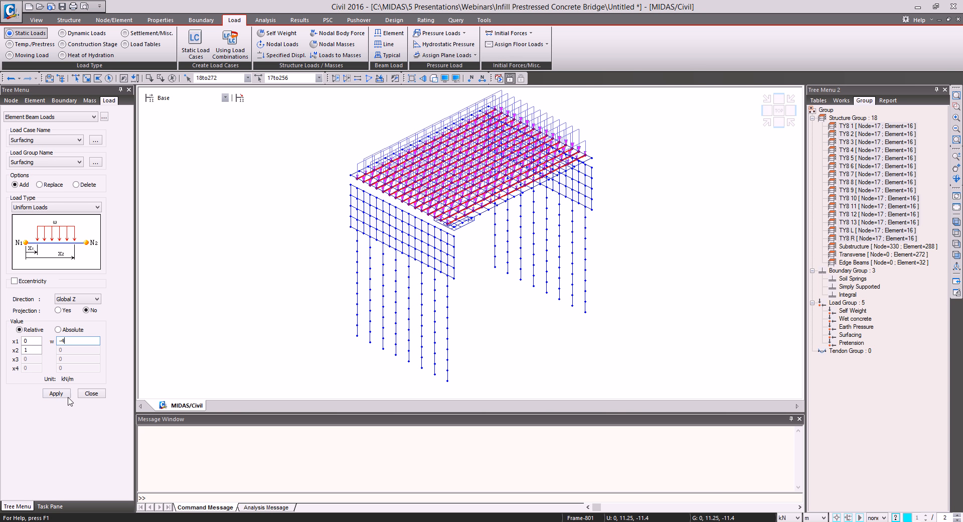
{"action": "left_click", "coordinate": [56, 393]}
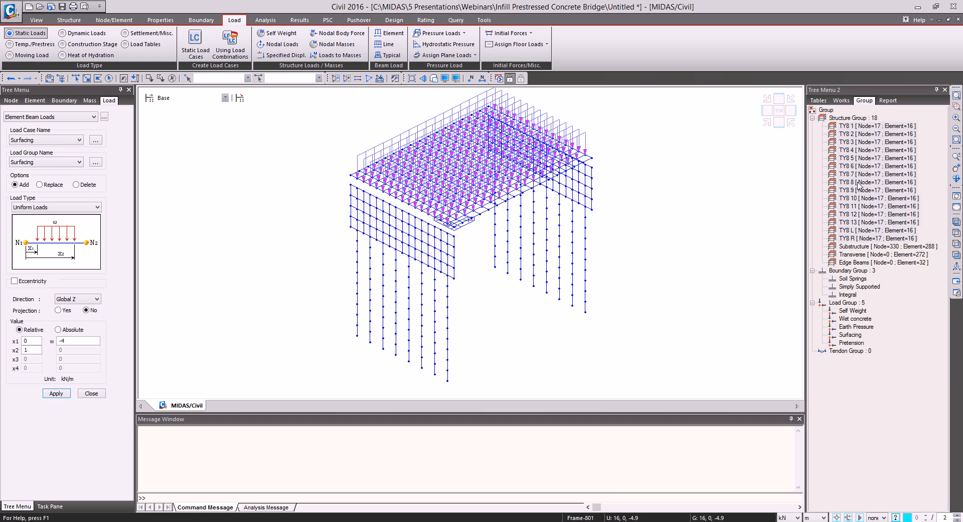
{"action": "left_click", "coordinate": [103, 393]}
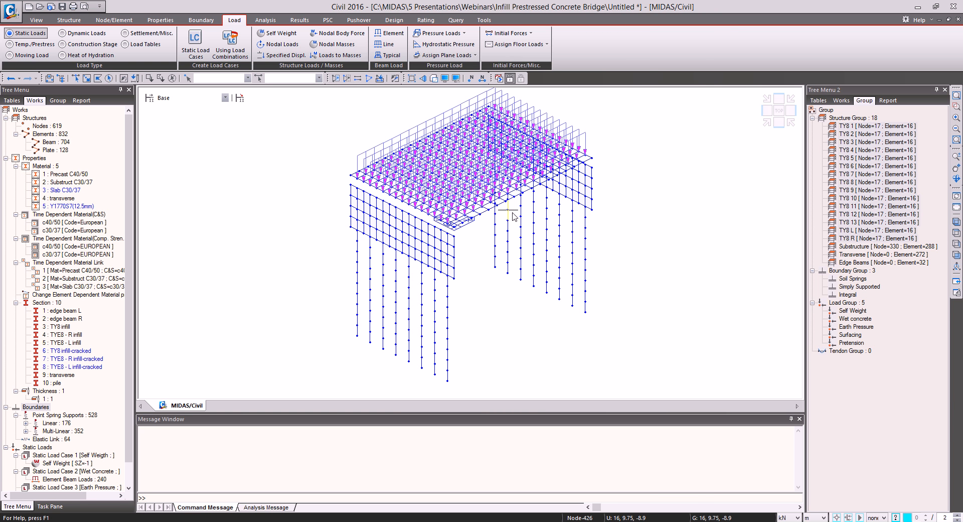
Start a hydrostatic pressure load using the Earth Pressure load case and the Earth Pressure load group
{"action": "left_click", "coordinate": [443, 44]}
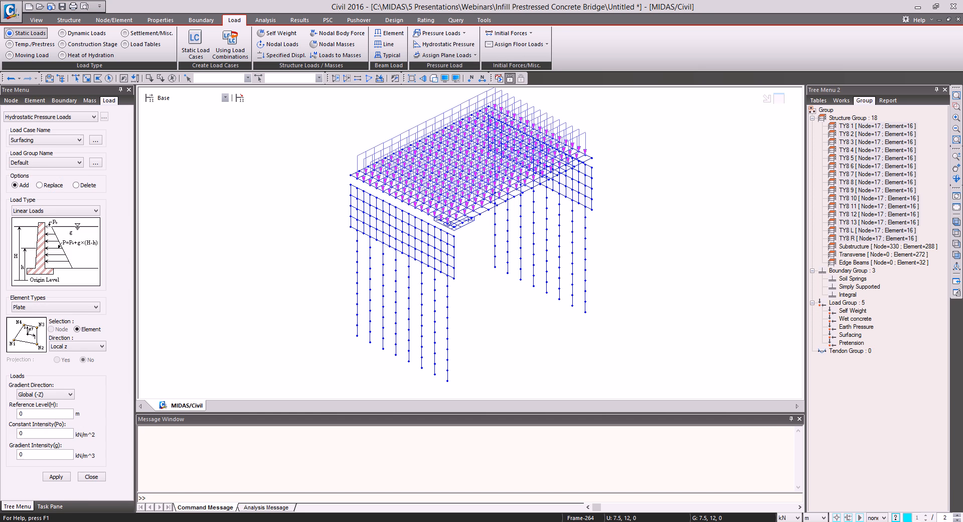
{"action": "left_click", "coordinate": [59, 142]}
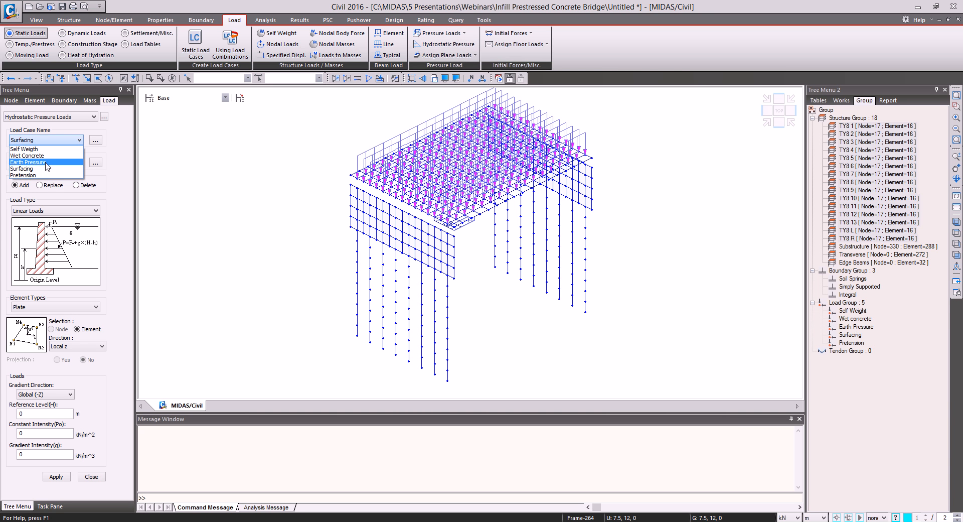
{"action": "left_click", "coordinate": [34, 159]}
{"action": "left_click", "coordinate": [40, 162]}
{"action": "left_click", "coordinate": [35, 191]}
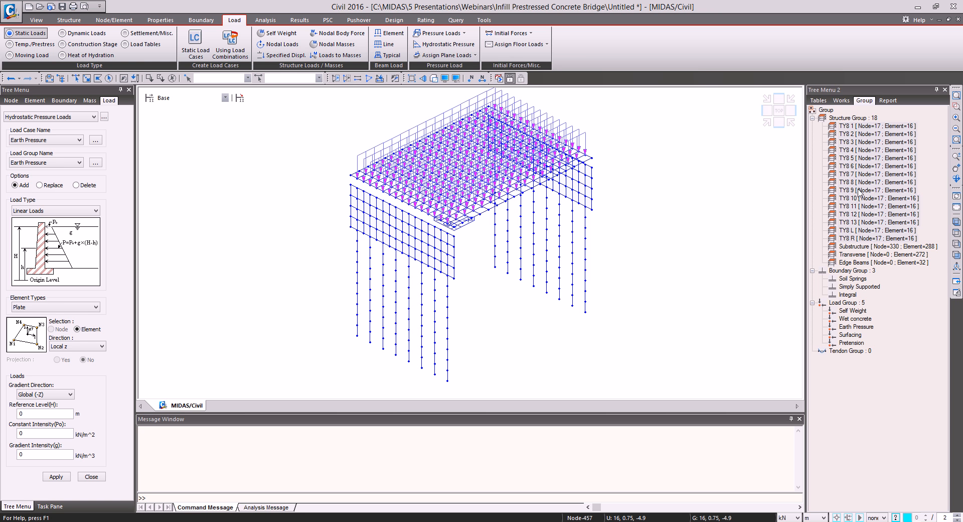
Select the plate elements with thickness 1 and activate only them, isolating the two abutment walls
{"action": "left_click", "coordinate": [840, 101]}
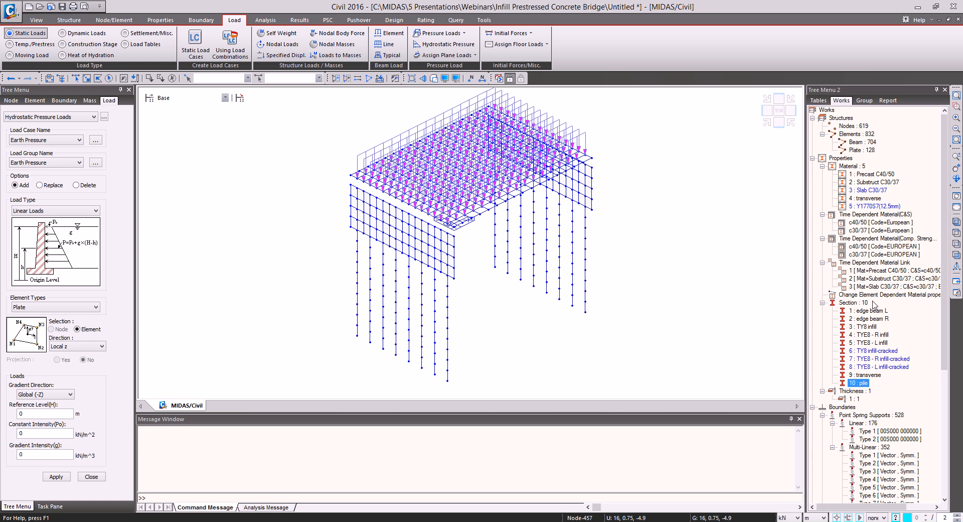
{"action": "double_click", "coordinate": [858, 397]}
{"action": "key", "text": "F2"}
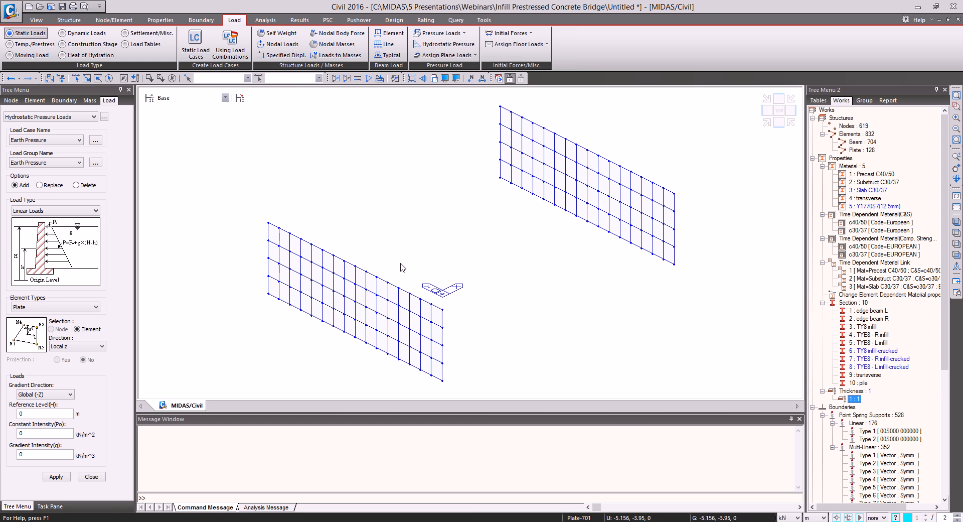
Apply earth pressure to the near wall with reference level -0.9 m, constant intensity 10 kN/m^2 and gradient intensity 5 kN/m^3
{"action": "left_click_drag", "start_coordinate": [247, 200], "coordinate": [520, 514]}
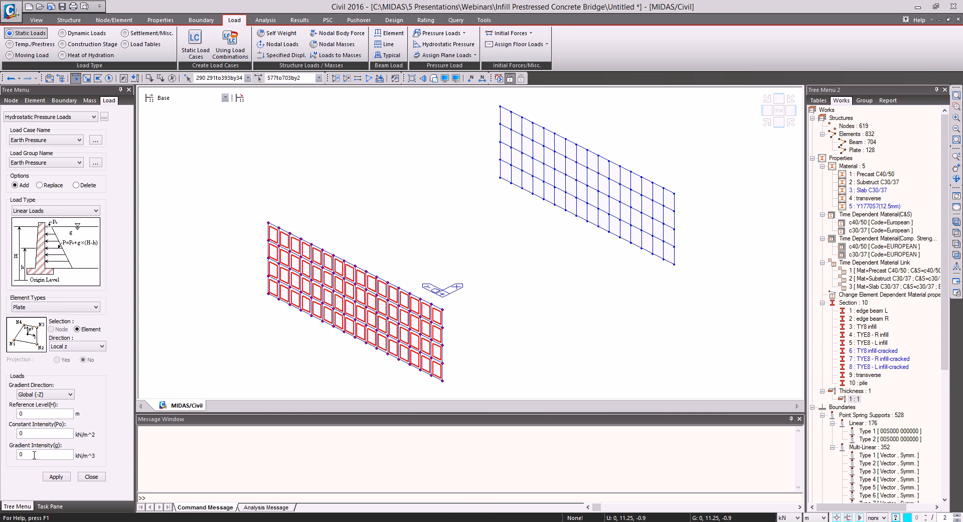
{"action": "left_click", "coordinate": [38, 413]}
{"action": "left_click", "coordinate": [268, 222]}
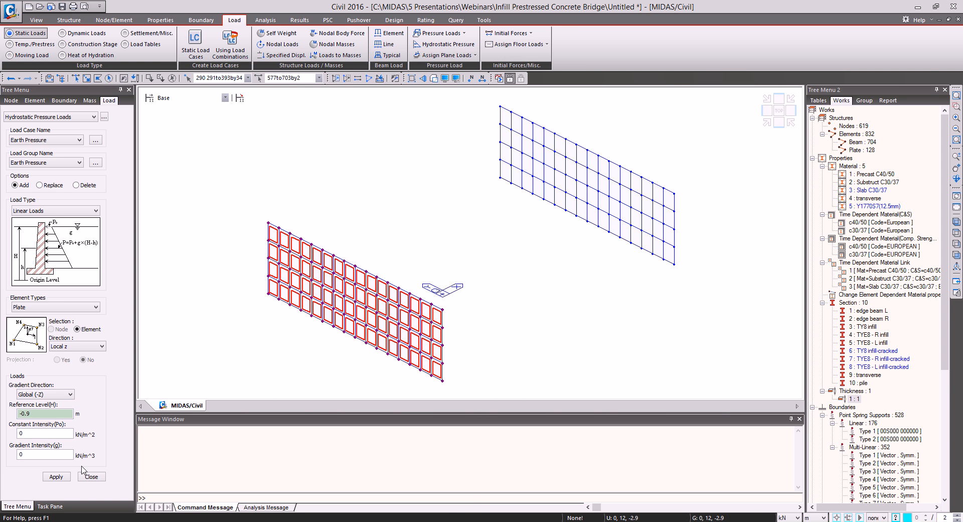
{"action": "double_click", "coordinate": [21, 433]}
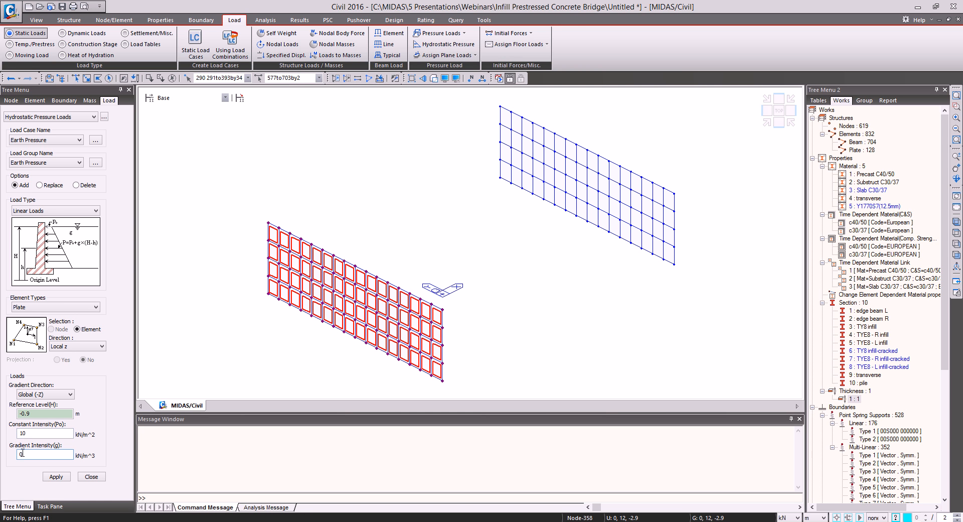
{"action": "left_click", "coordinate": [57, 476]}
Apply earth pressure to the far wall with constant intensity -10 kN/m^2 and gradient intensity -5 kN/m^3, and check the loads on both walls
{"action": "left_click_drag", "start_coordinate": [493, 99], "coordinate": [683, 304]}
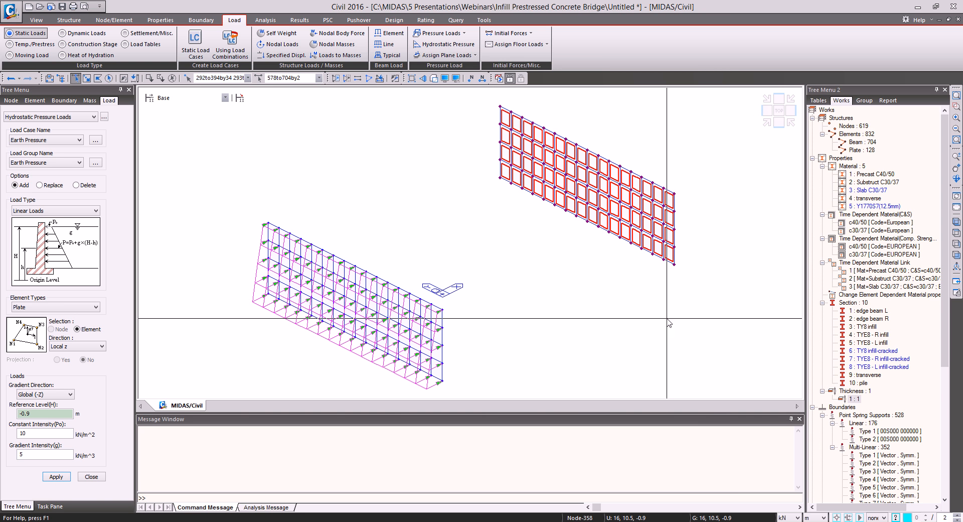
{"action": "left_click", "coordinate": [20, 433]}
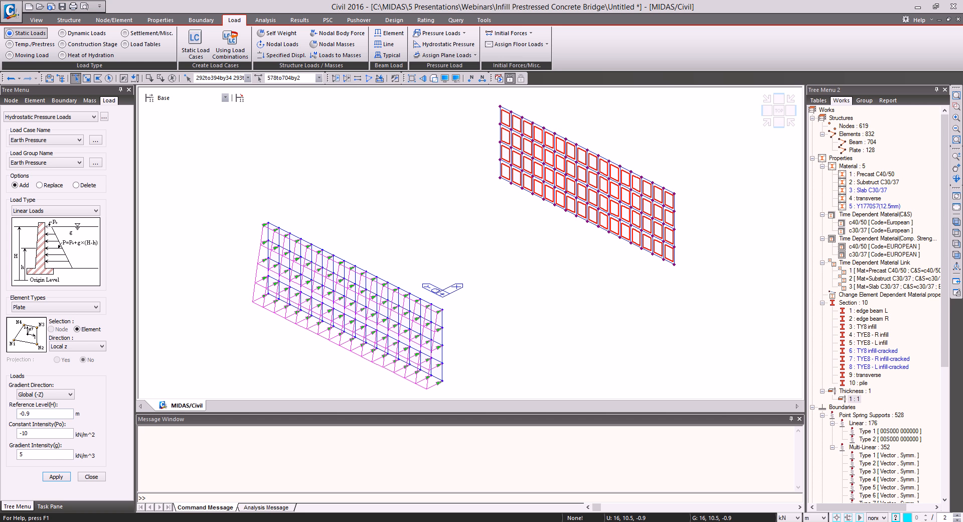
{"action": "double_click", "coordinate": [21, 454]}
{"action": "type", "text": "-5"}
{"action": "left_click", "coordinate": [50, 476]}
{"action": "left_click", "coordinate": [777, 124]}
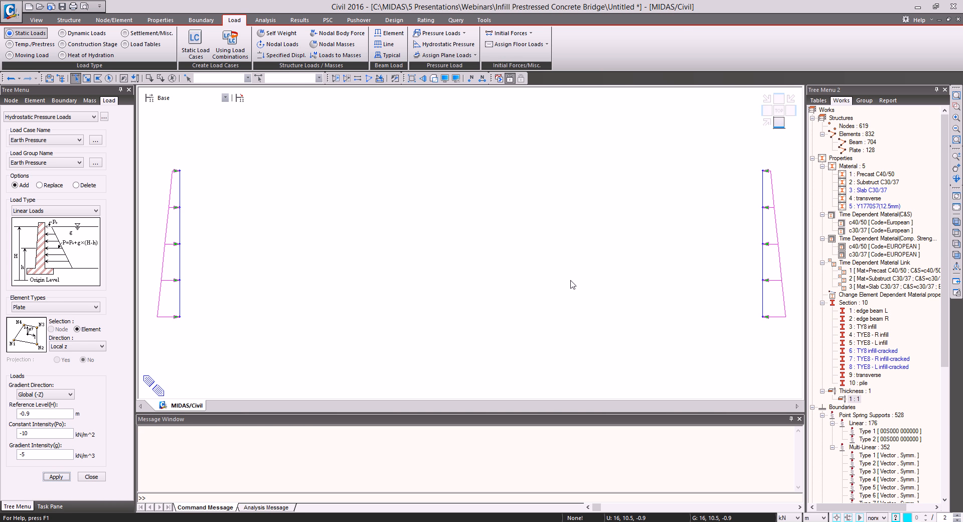
{"action": "left_click", "coordinate": [91, 477]}
{"action": "left_click", "coordinate": [766, 123]}
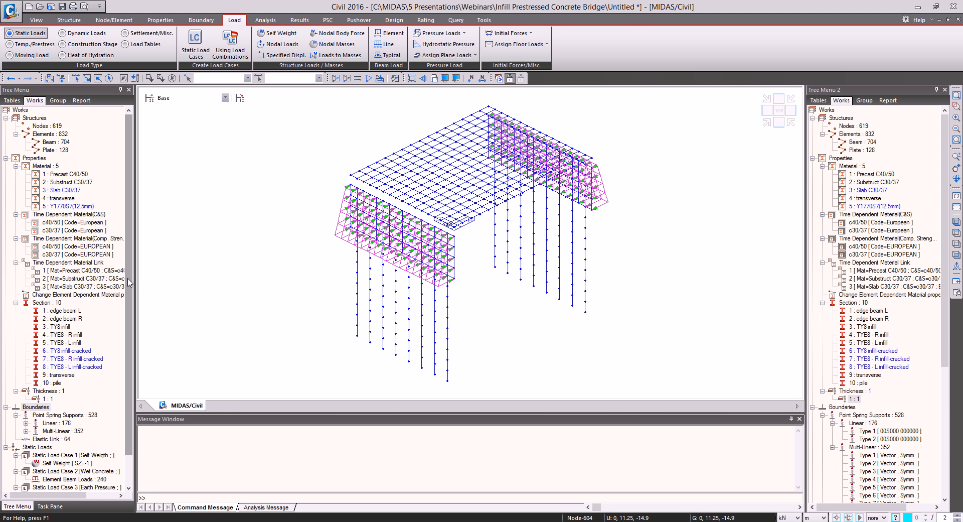
{"action": "scroll", "coordinate": [125, 348], "scroll_direction": "down", "scroll_amount": 1}
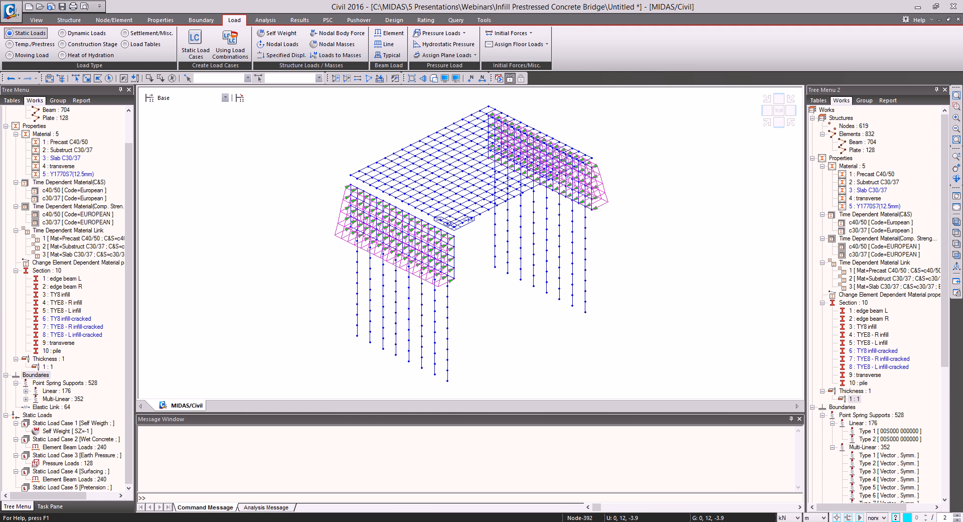
Add a tendon property named "tendon" with type Internal(Pre-Tension) and material 5: Y1770S7(12.5mm)
{"action": "left_click", "coordinate": [30, 44]}
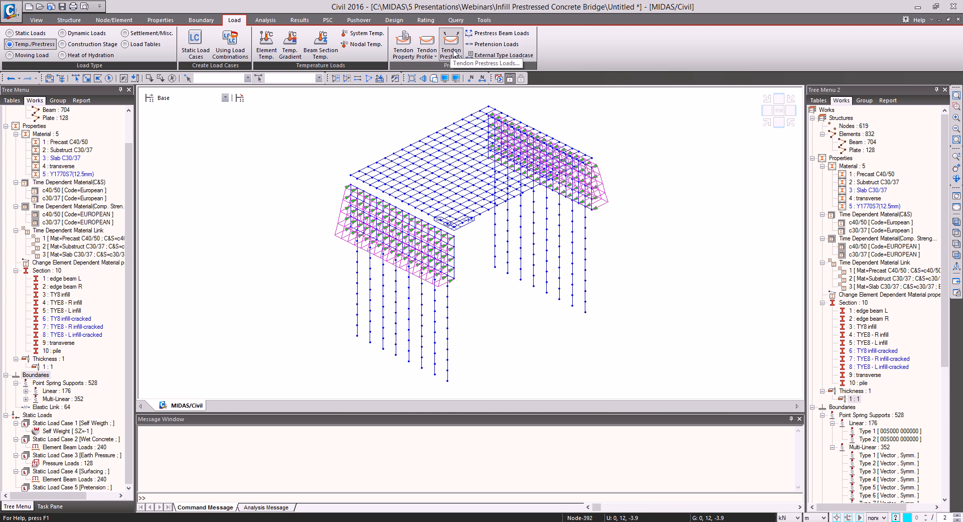
{"action": "left_click", "coordinate": [403, 45]}
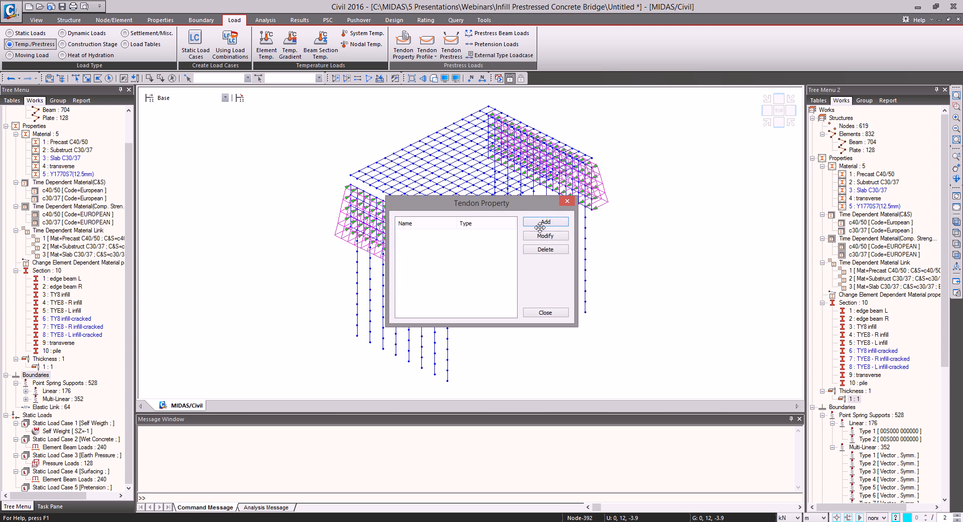
{"action": "left_click", "coordinate": [540, 227]}
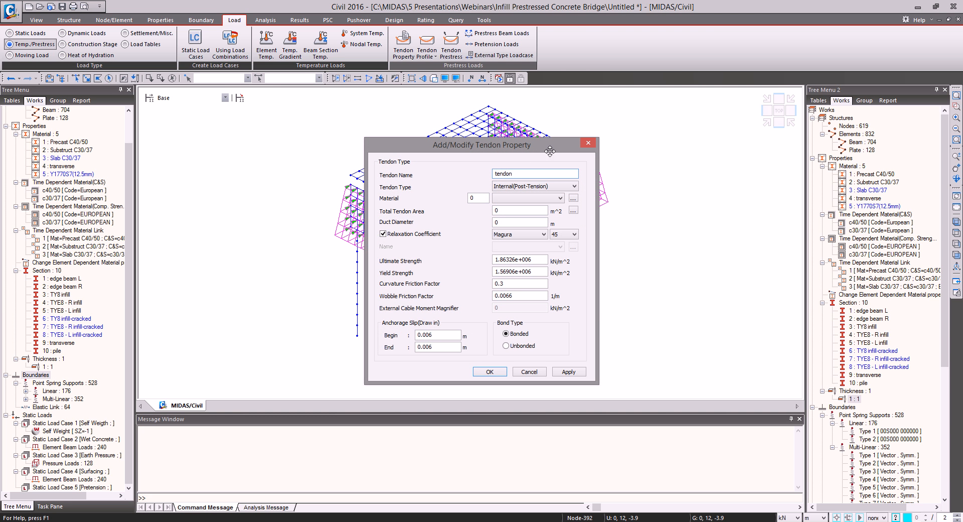
{"action": "left_click", "coordinate": [550, 187]}
{"action": "left_click", "coordinate": [519, 195]}
{"action": "left_click", "coordinate": [539, 200]}
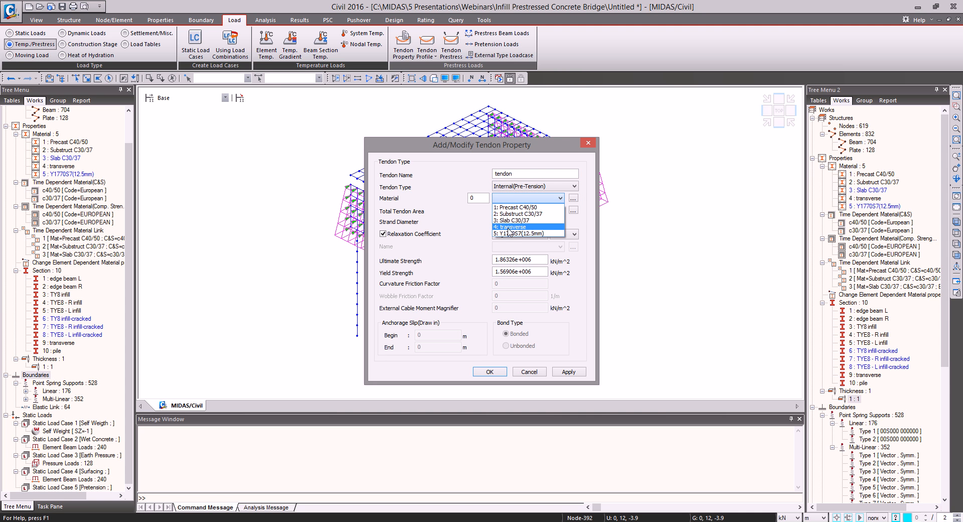
{"action": "left_click", "coordinate": [509, 233]}
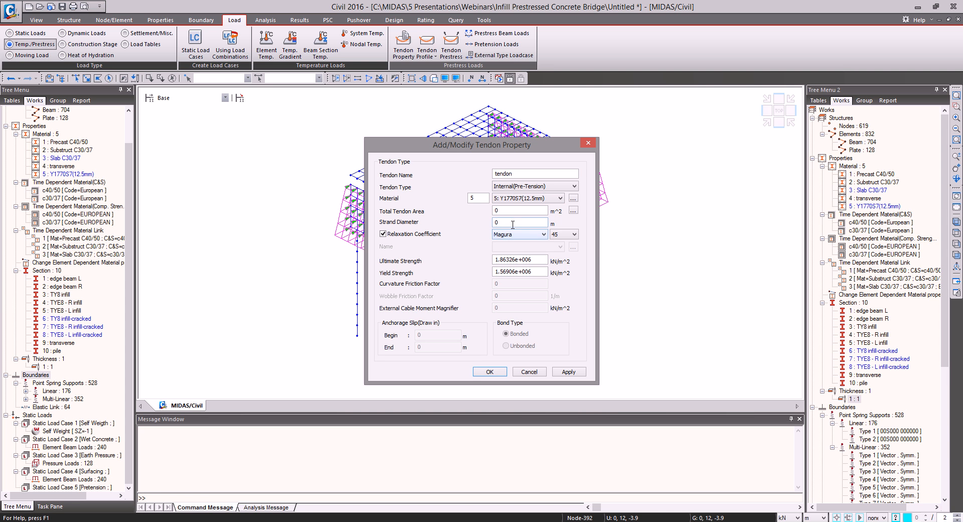
Define the total tendon area from one strand of 15.2mm(1x7) diameter
{"action": "left_click", "coordinate": [573, 210]}
{"action": "left_click", "coordinate": [516, 253]}
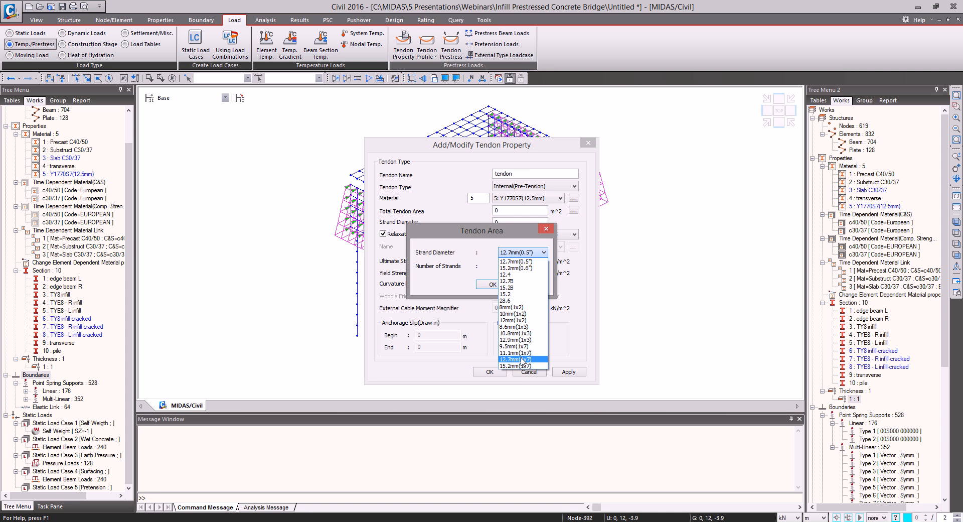
{"action": "left_click", "coordinate": [522, 363]}
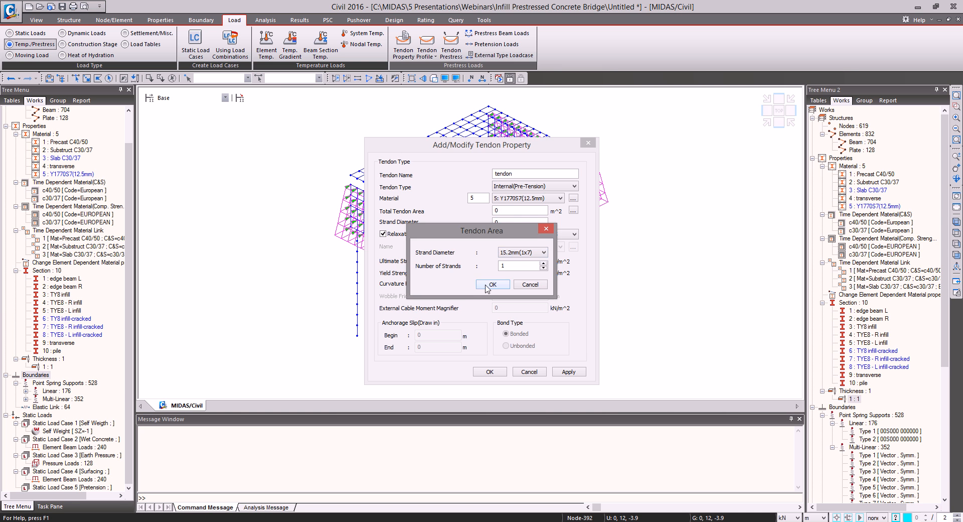
{"action": "left_click", "coordinate": [490, 284]}
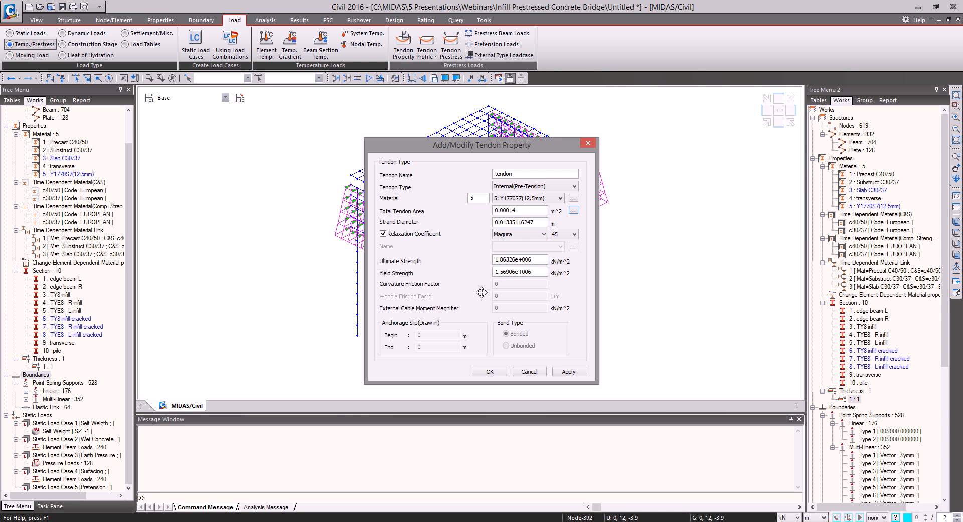
Set the tendon's relaxation coefficient to European, Ordinary, with ultimate strength 1.86e+006 kN/m^2, and save the tendon property
{"action": "left_click", "coordinate": [528, 235]}
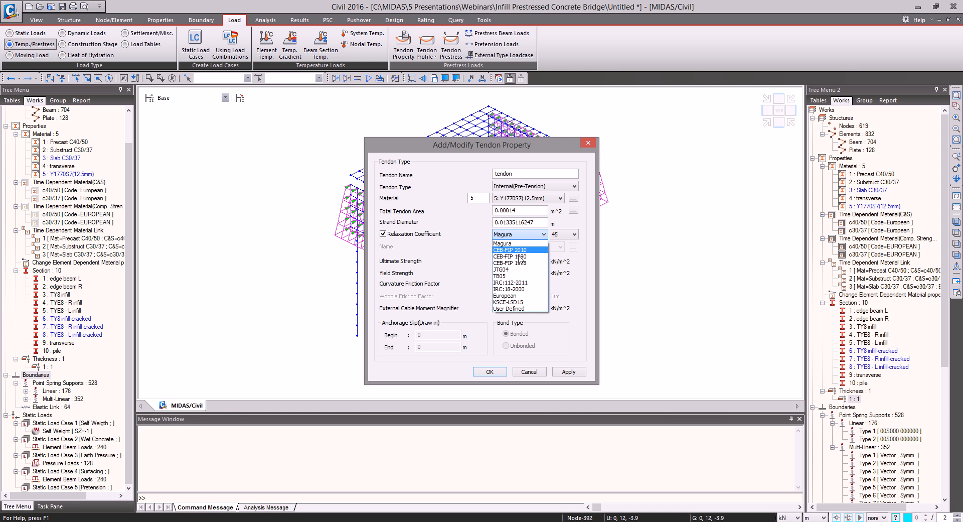
{"action": "left_click", "coordinate": [505, 296]}
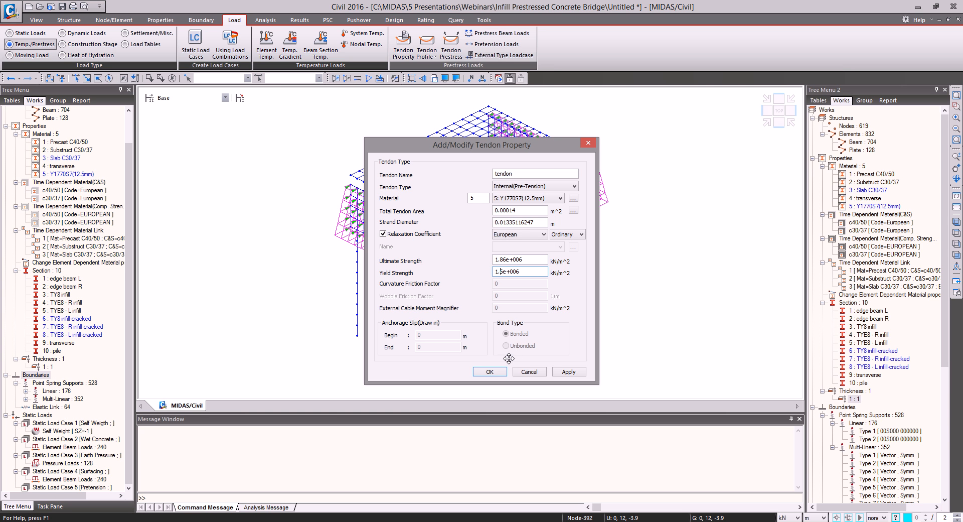
{"action": "left_click", "coordinate": [490, 371]}
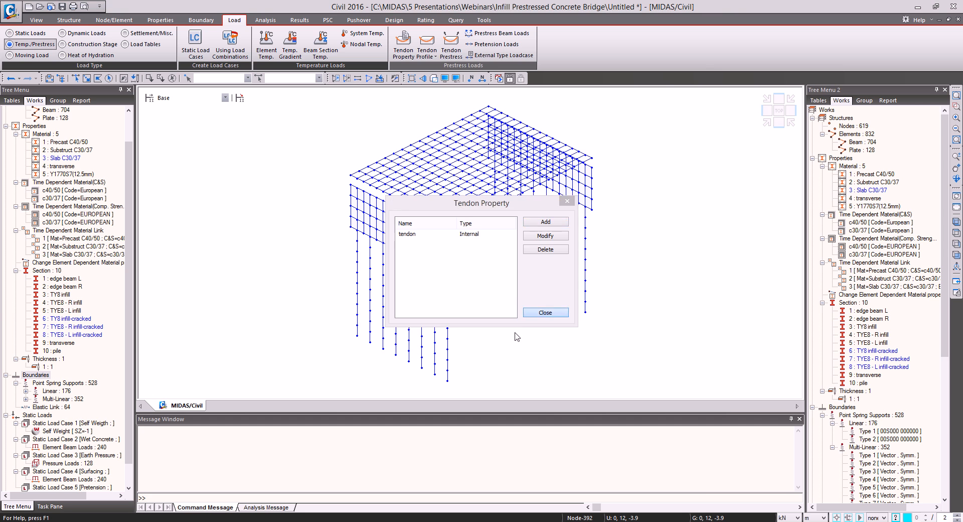
{"action": "left_click", "coordinate": [545, 312]}
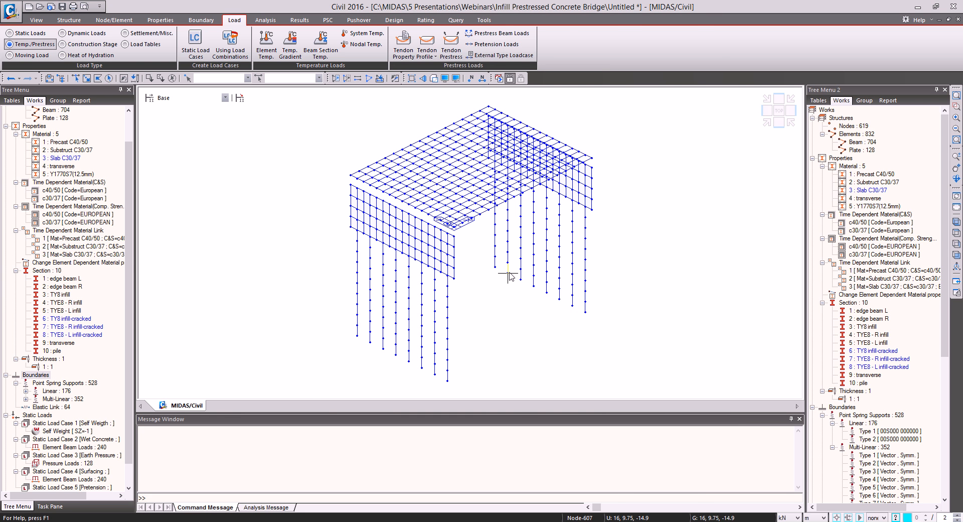
Assign girder group TY8 1 in the Tendon Template and auto-generate its strands with property tendon, code UK, type UK-TY and name TY8
{"action": "left_click", "coordinate": [69, 20]}
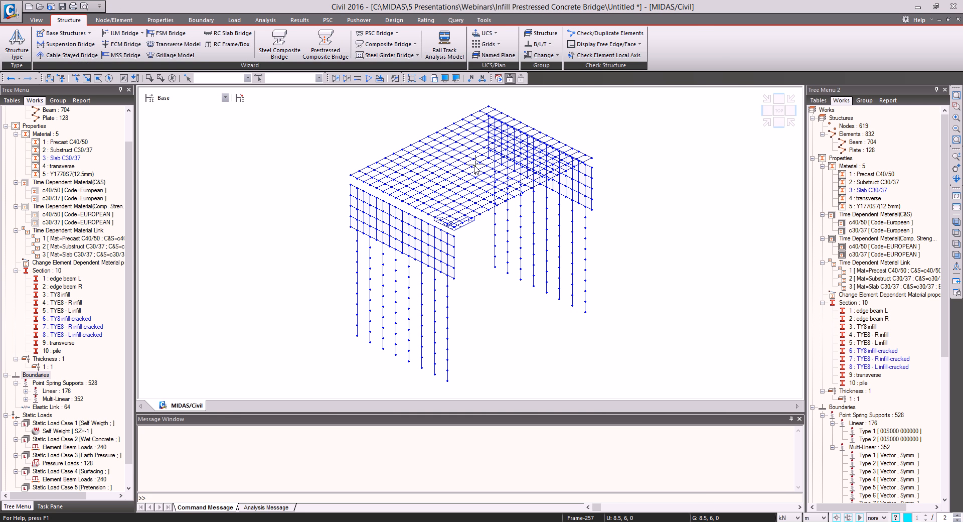
{"action": "left_click", "coordinate": [379, 33]}
{"action": "left_click", "coordinate": [395, 78]}
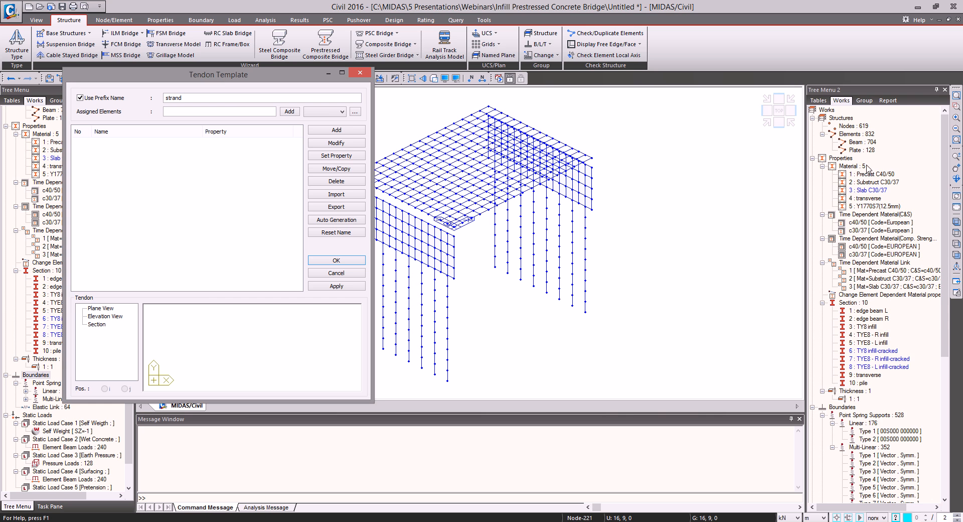
{"action": "left_click", "coordinate": [864, 100]}
{"action": "left_click", "coordinate": [882, 126]}
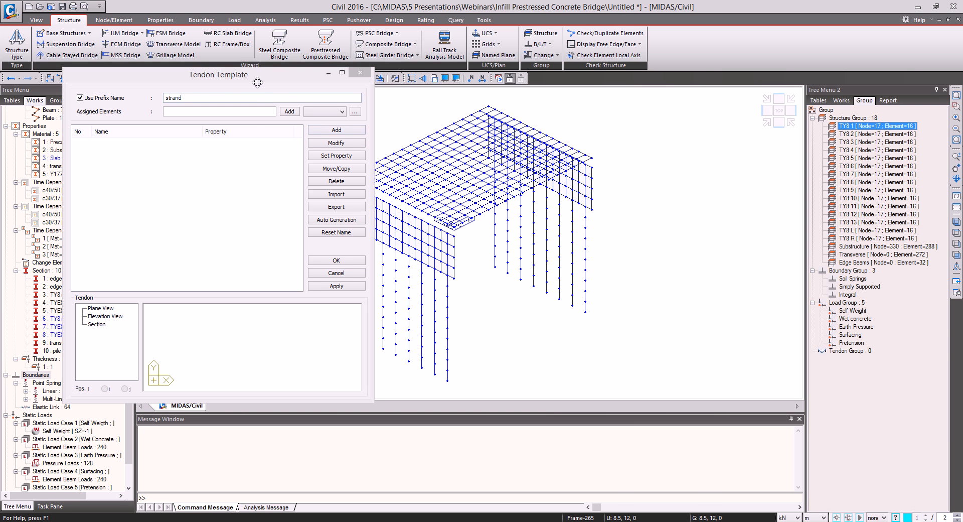
{"action": "left_click_drag", "start_coordinate": [257, 79], "coordinate": [219, 76]}
{"action": "double_click", "coordinate": [849, 126]}
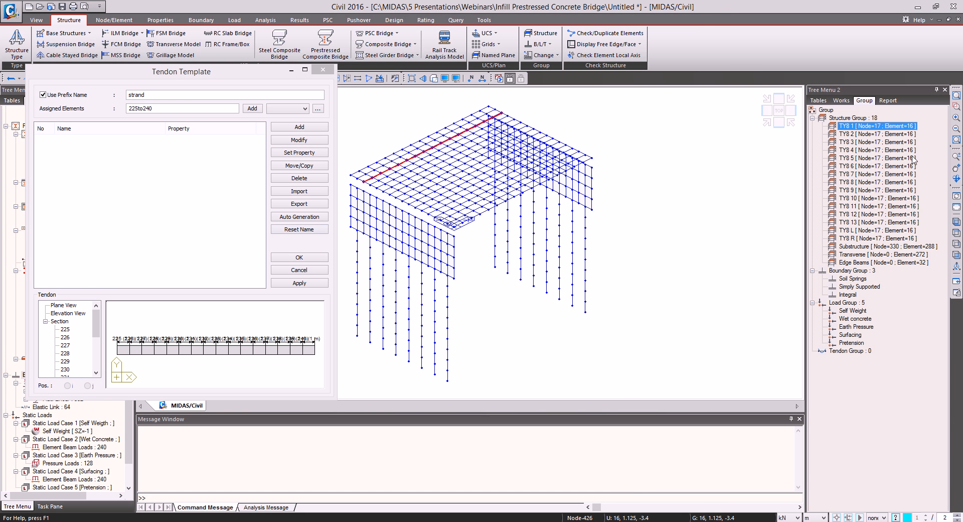
{"action": "left_click", "coordinate": [293, 217]}
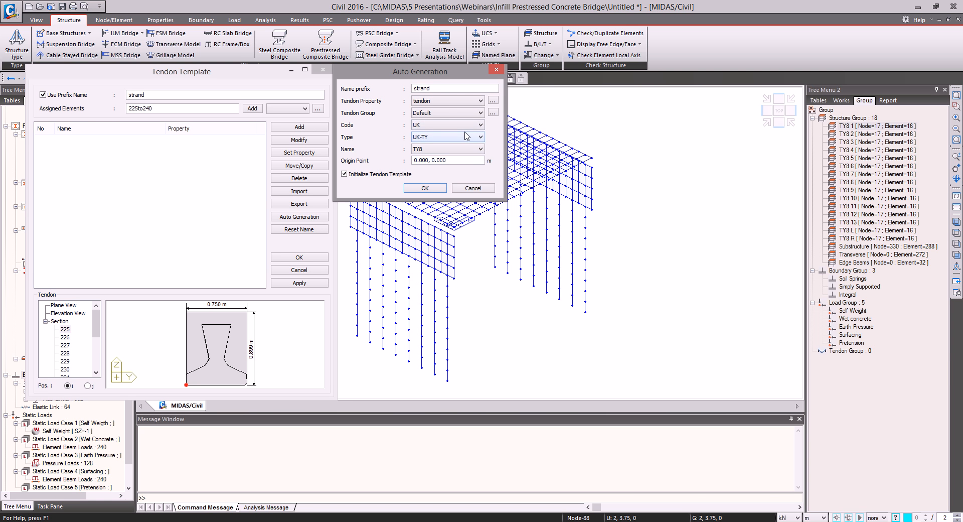
{"action": "left_click", "coordinate": [433, 187]}
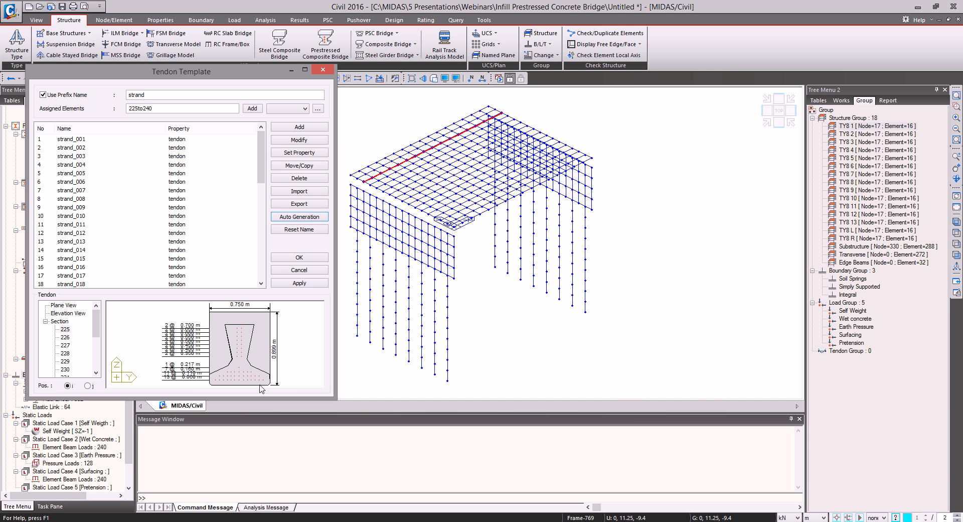
Examine the generated strand layout in the TY8 section and review the profile settings of strand_013
{"action": "scroll", "coordinate": [241, 354], "scroll_direction": "up", "scroll_amount": 4}
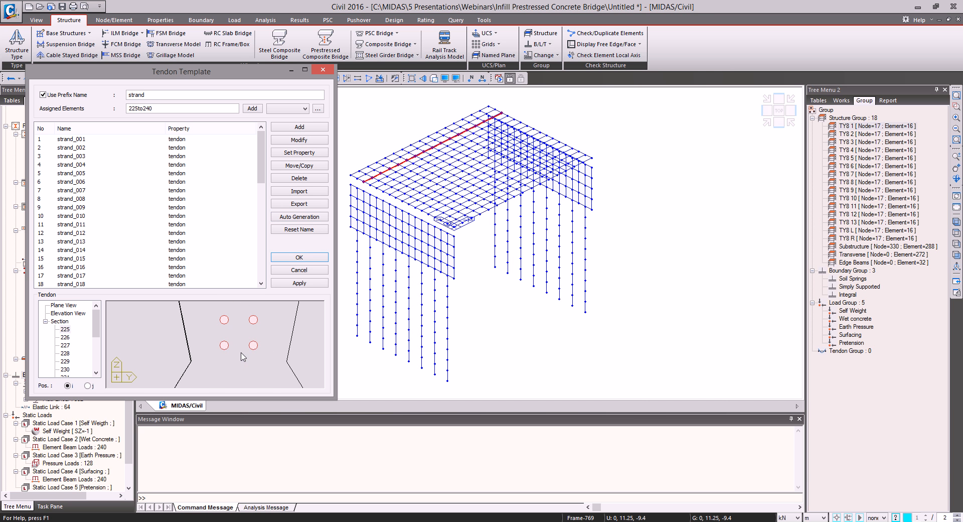
{"action": "scroll", "coordinate": [240, 354], "scroll_direction": "up", "scroll_amount": 3}
{"action": "left_click", "coordinate": [238, 349]}
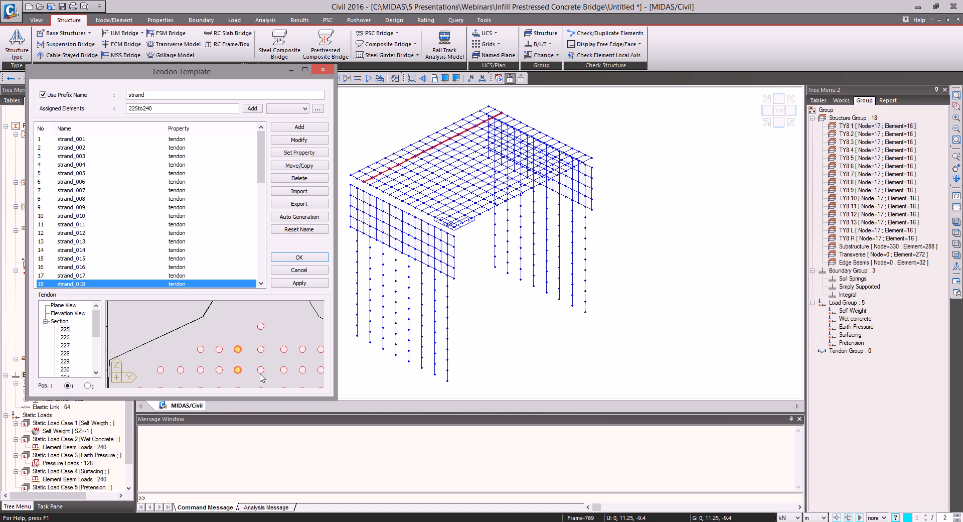
{"action": "left_click", "coordinate": [252, 336]}
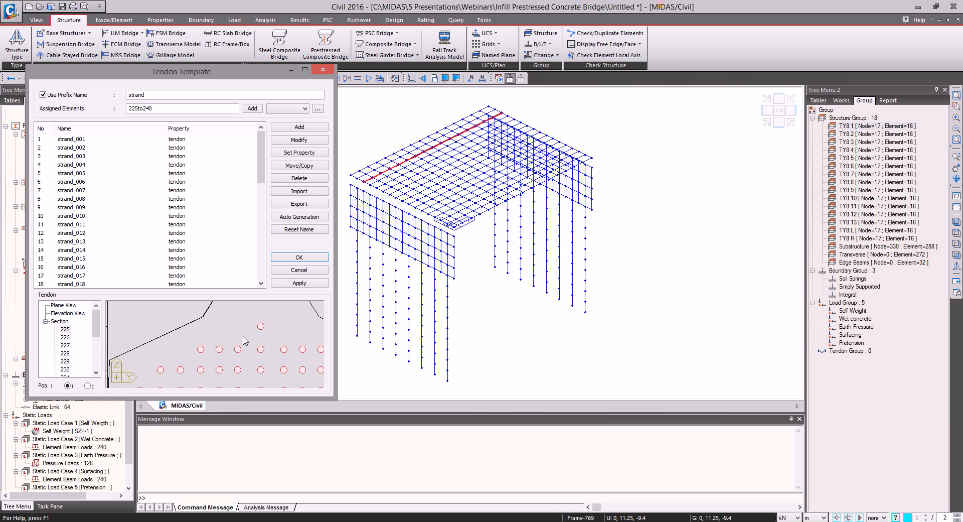
{"action": "scroll", "coordinate": [251, 344], "scroll_direction": "down", "scroll_amount": 5}
{"action": "middle_click_drag", "start_coordinate": [272, 326], "coordinate": [274, 349]}
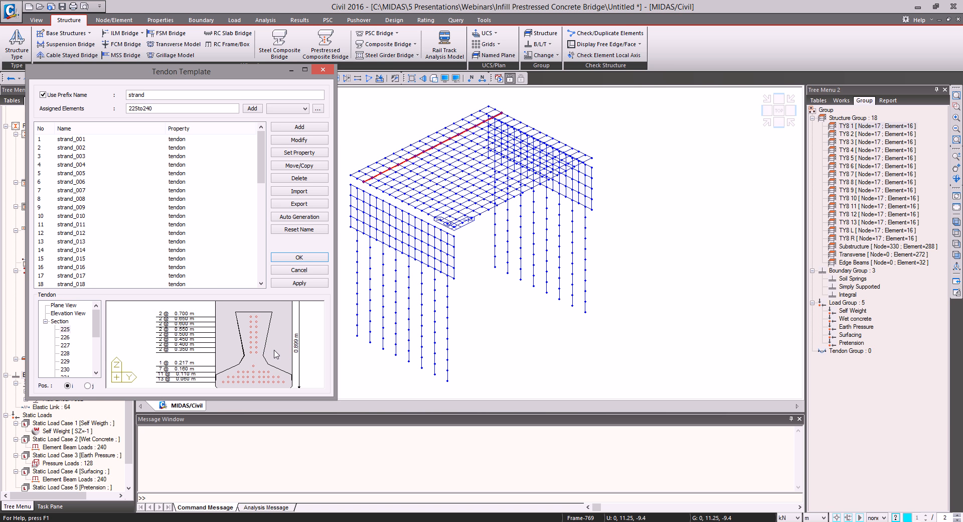
{"action": "scroll", "coordinate": [273, 350], "scroll_direction": "down", "scroll_amount": 1}
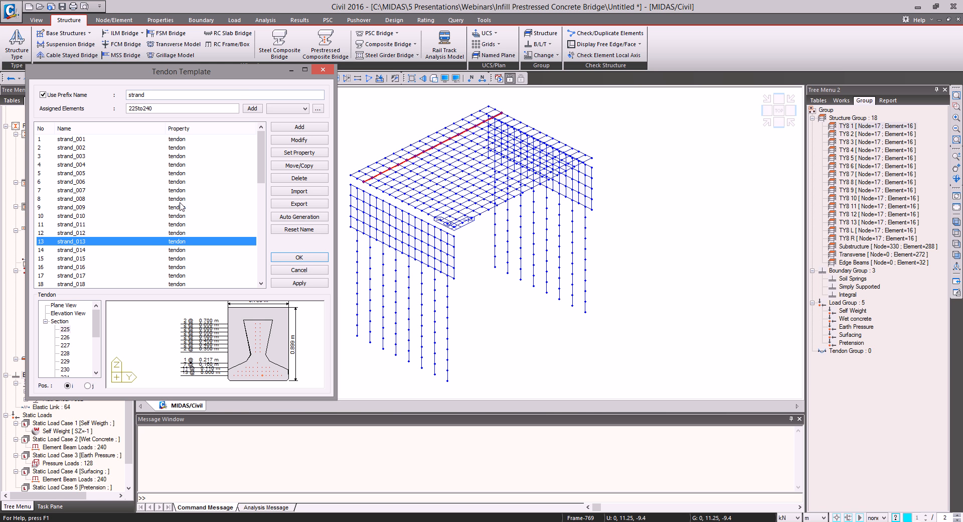
{"action": "left_click", "coordinate": [287, 142]}
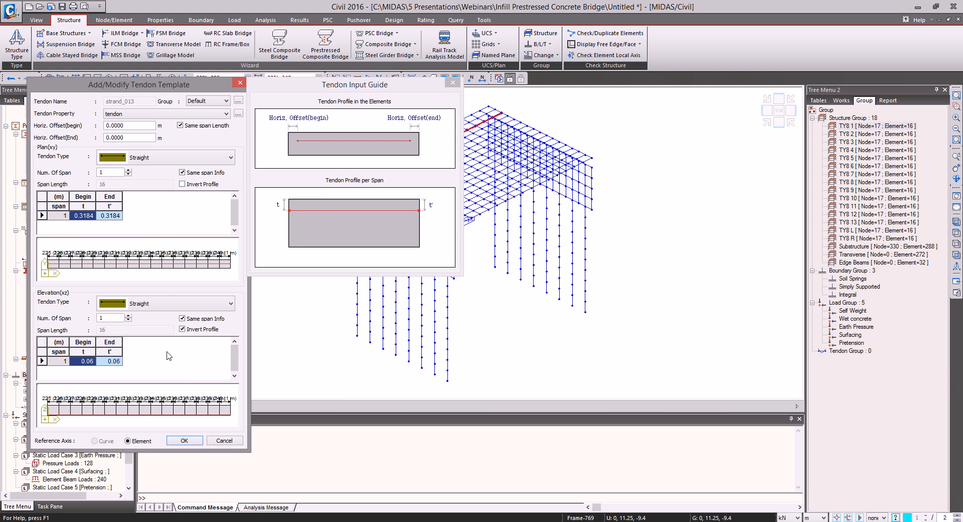
{"action": "left_click", "coordinate": [240, 84]}
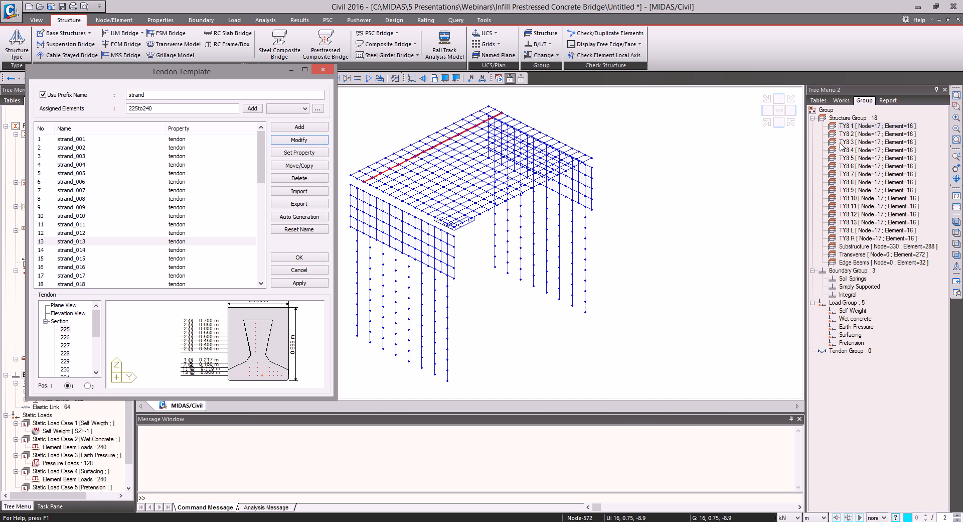
Apply the TY8 strand template to girder groups TY8 1, TY8 2, TY8 3 and TY8 4 one after another
{"action": "left_click", "coordinate": [300, 283]}
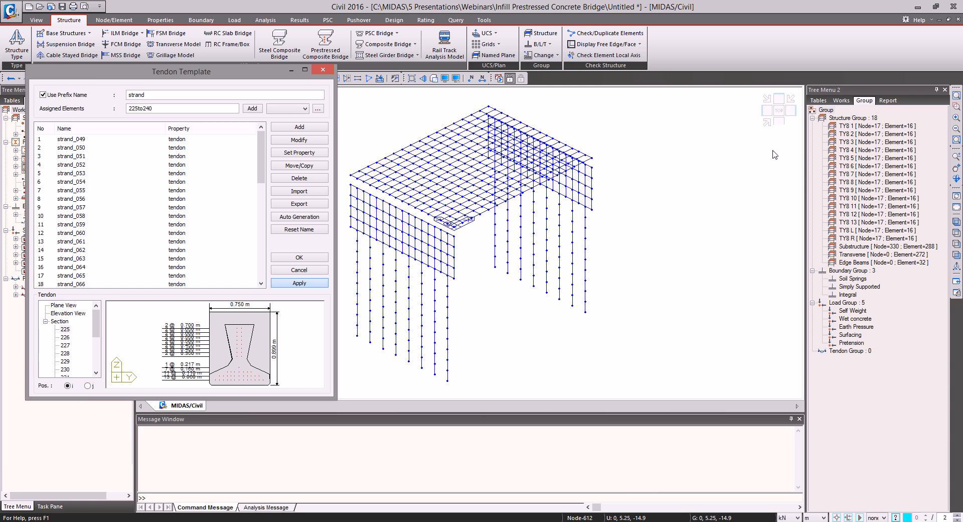
{"action": "left_click", "coordinate": [848, 134]}
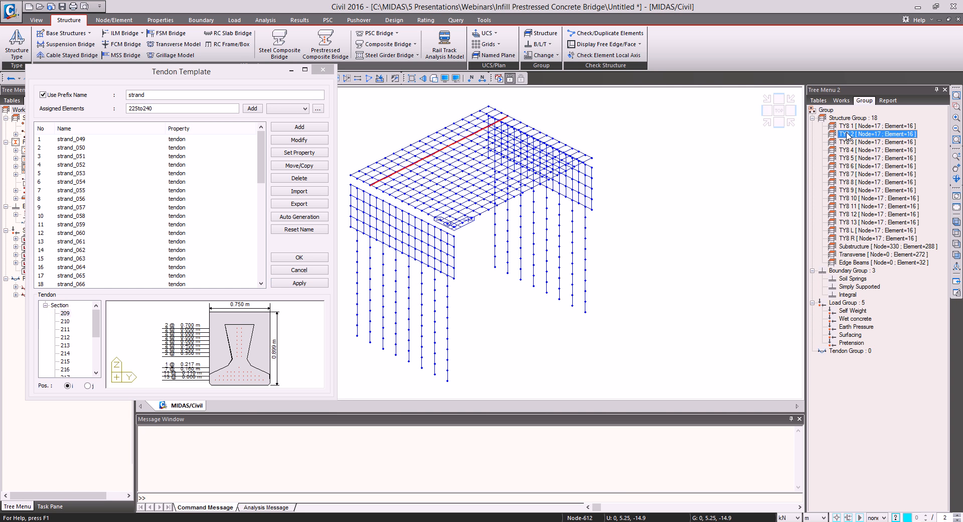
{"action": "left_click", "coordinate": [296, 283]}
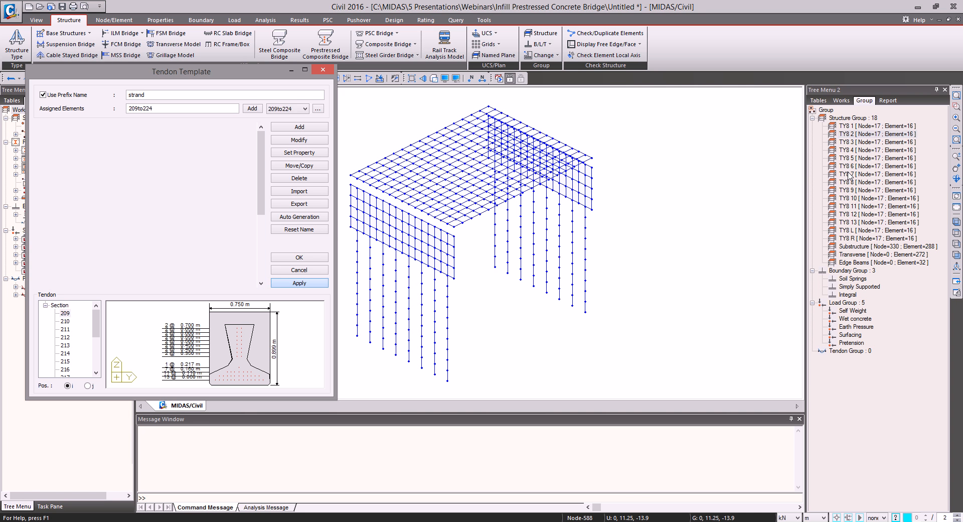
{"action": "left_click", "coordinate": [300, 283]}
{"action": "left_click", "coordinate": [852, 150]}
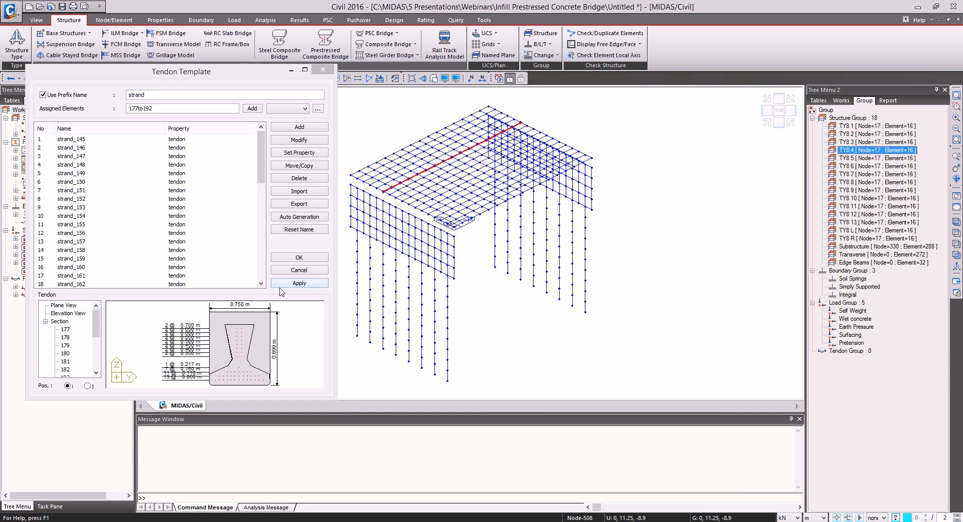
{"action": "left_click", "coordinate": [300, 283]}
Apply the same strand template to girder groups TY8 5, TY8 6, TY8 7 and TY8 8 in turn
{"action": "left_click", "coordinate": [853, 158]}
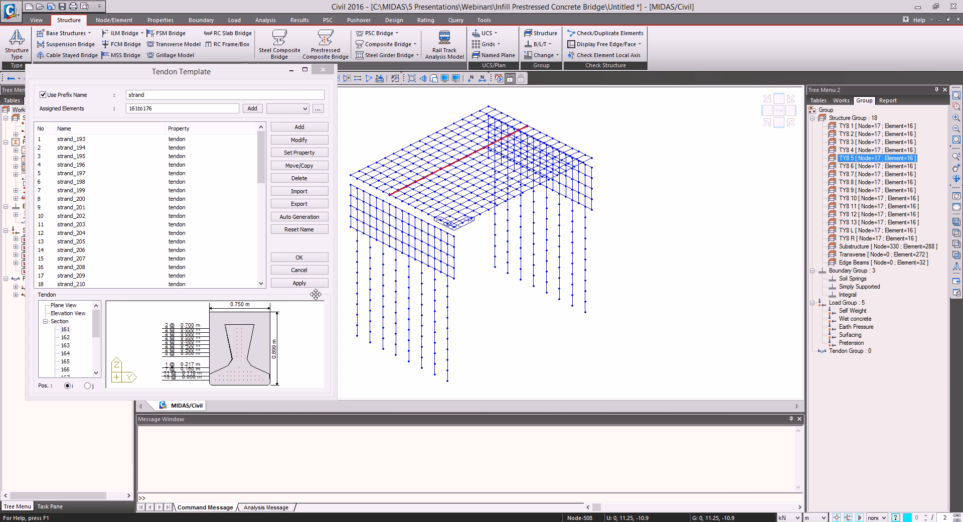
{"action": "left_click", "coordinate": [300, 283]}
{"action": "left_click", "coordinate": [852, 167]}
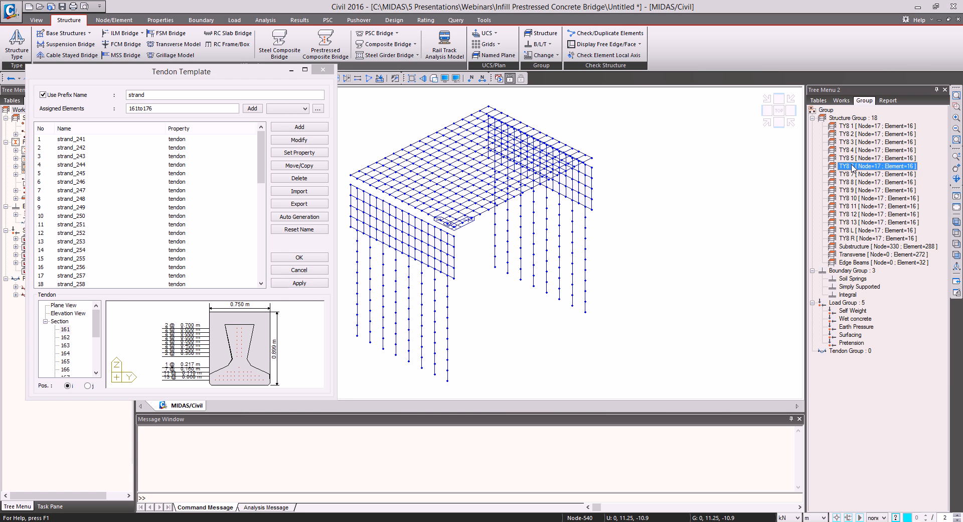
{"action": "left_click", "coordinate": [300, 283]}
{"action": "left_click", "coordinate": [853, 174]}
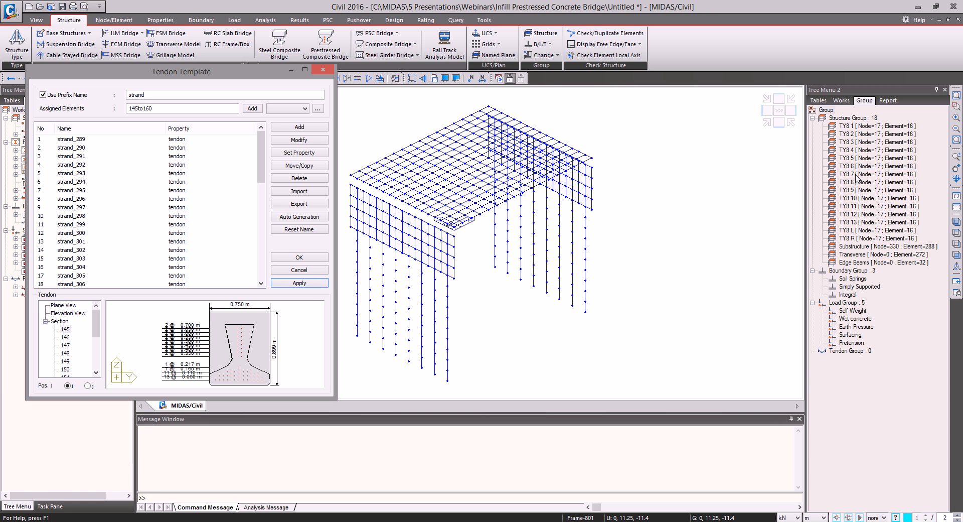
{"action": "left_click", "coordinate": [299, 283]}
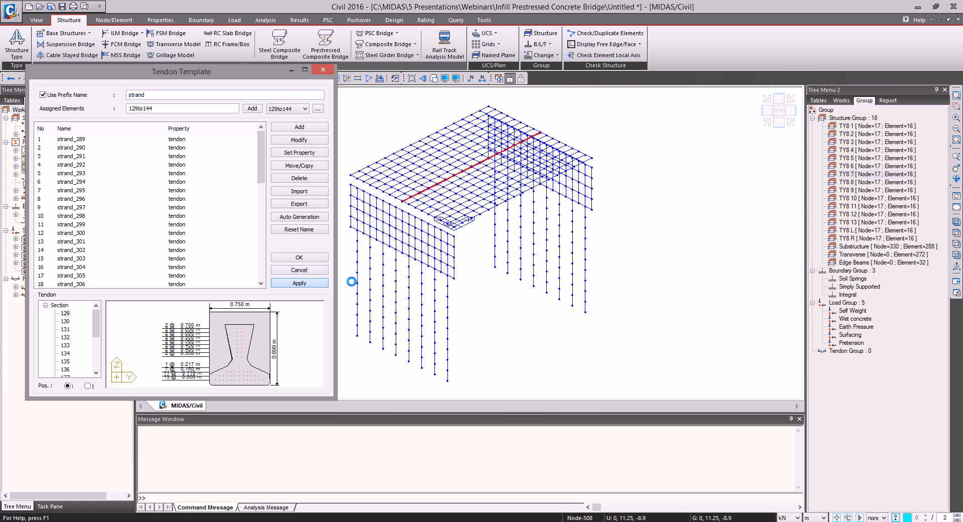
{"action": "left_click", "coordinate": [853, 182]}
{"action": "left_click", "coordinate": [289, 283]}
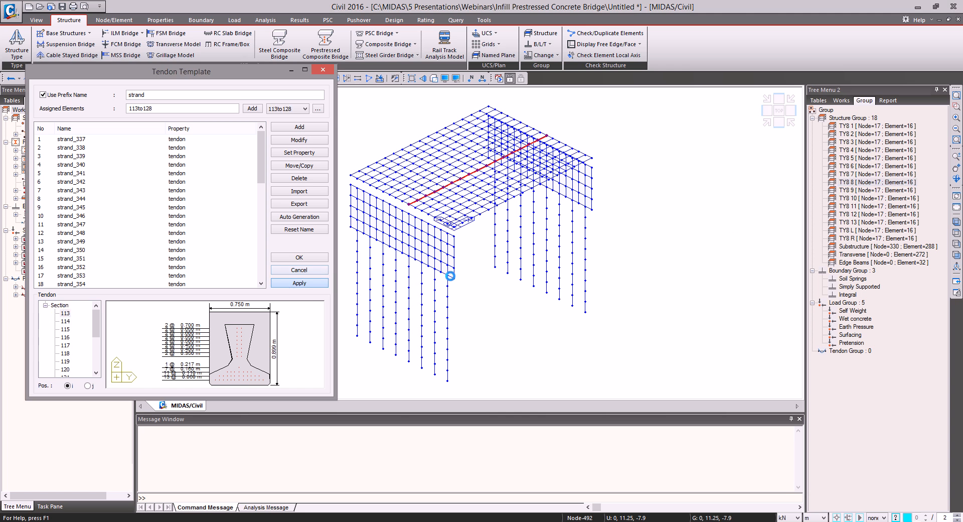
Apply the same strand template to the remaining inner girder groups TY8 9 through TY8 13
{"action": "left_click", "coordinate": [854, 191]}
{"action": "left_click", "coordinate": [323, 286]}
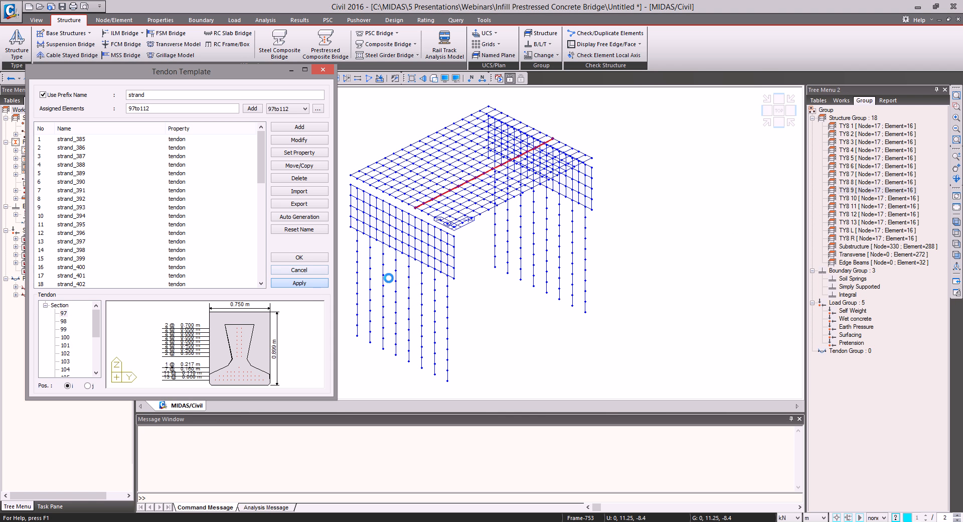
{"action": "left_click", "coordinate": [878, 198]}
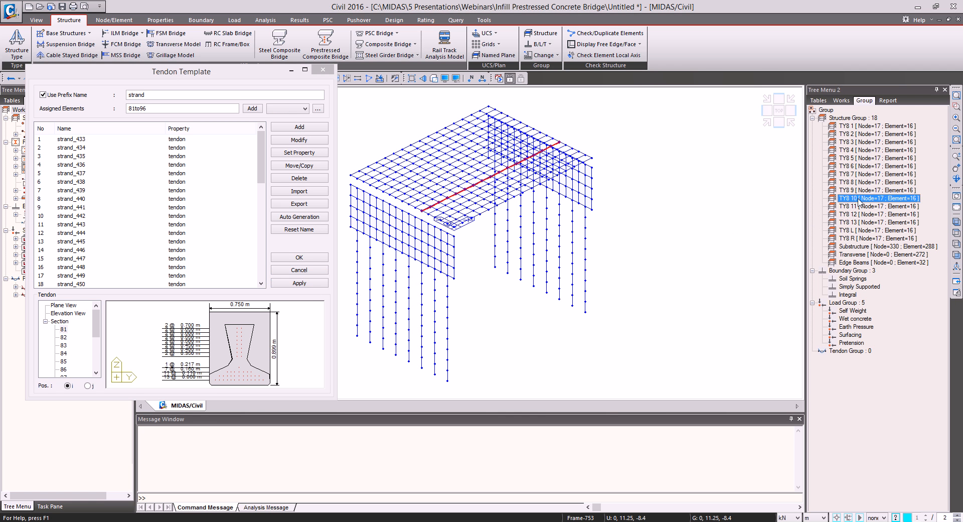
{"action": "left_click", "coordinate": [307, 282]}
{"action": "left_click", "coordinate": [854, 206]}
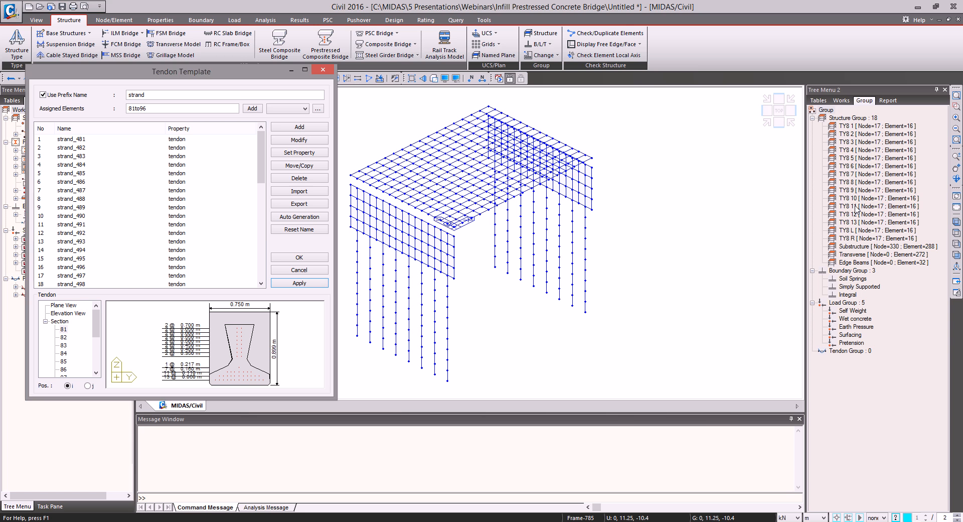
{"action": "left_click", "coordinate": [319, 286]}
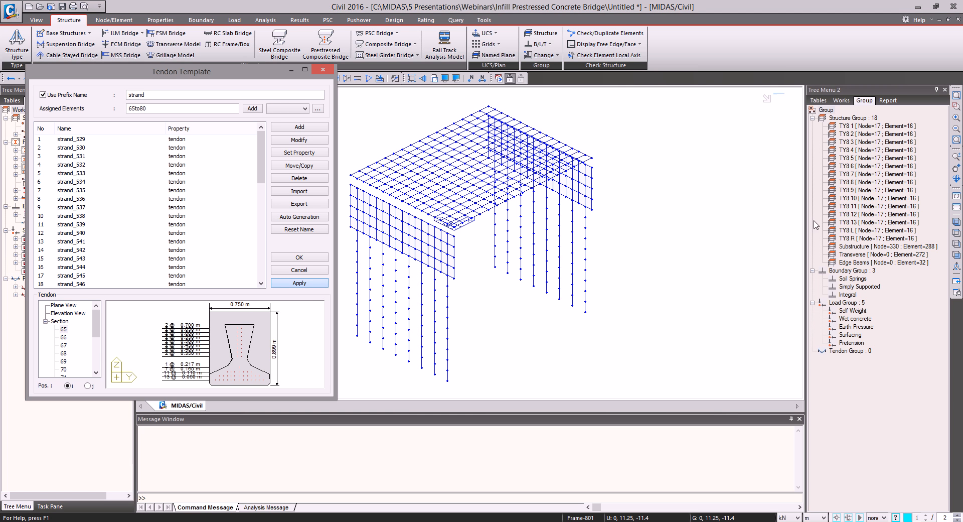
{"action": "left_click", "coordinate": [856, 214]}
{"action": "left_click", "coordinate": [307, 284]}
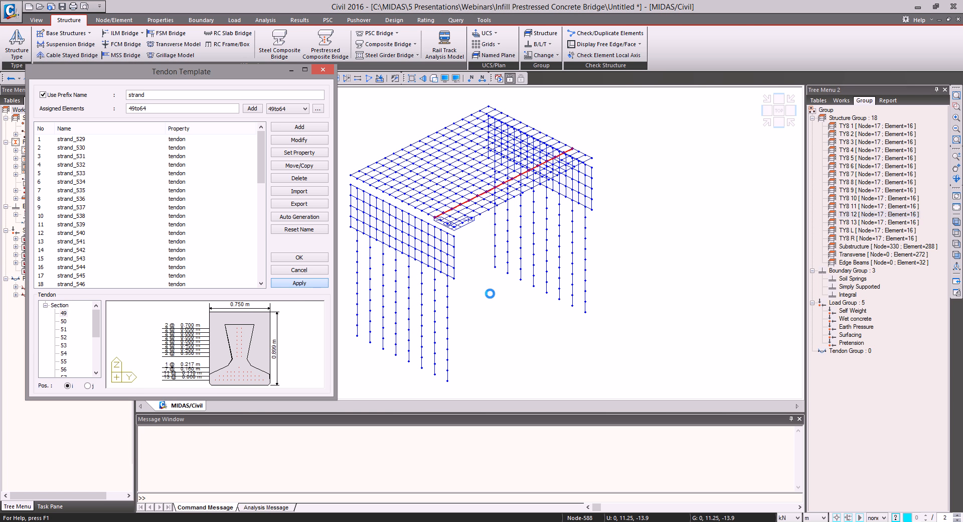
{"action": "left_click", "coordinate": [856, 223]}
{"action": "left_click", "coordinate": [301, 284]}
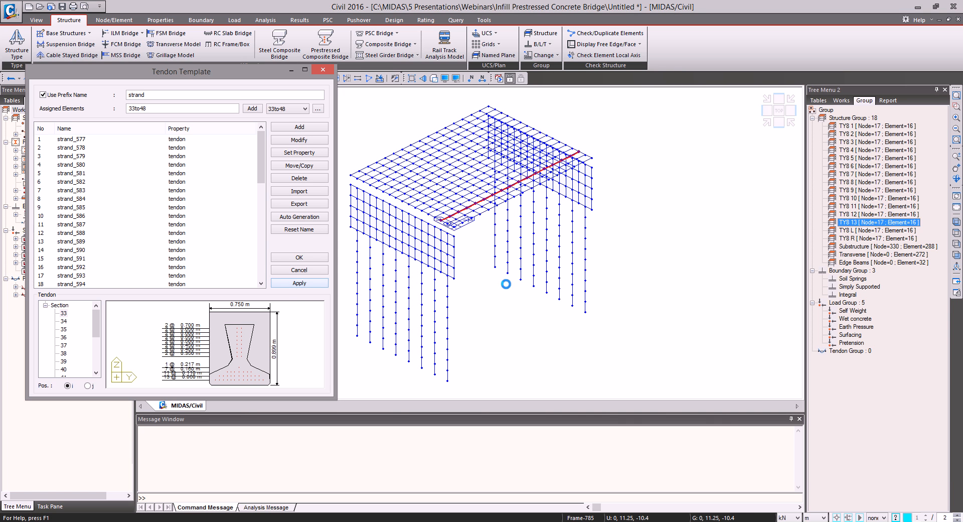
Assign edge girder group TY8 L to the template and auto-generate its strands with code UK, type UK-TYE and name TYE8-1
{"action": "left_click", "coordinate": [848, 230]}
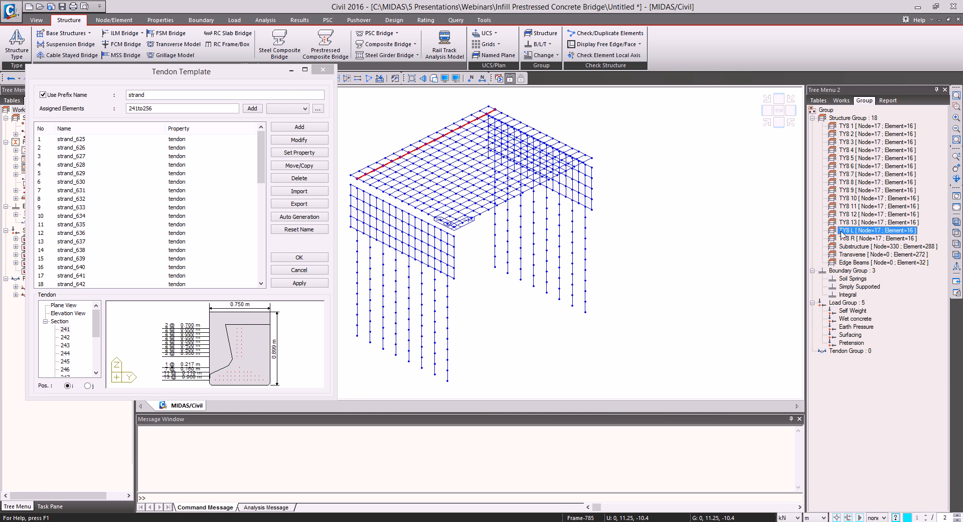
{"action": "left_click", "coordinate": [290, 217]}
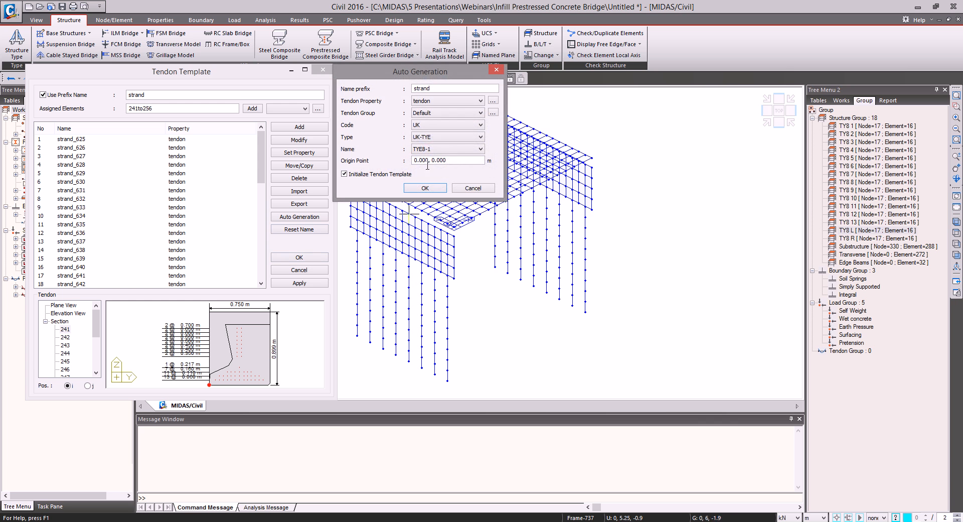
{"action": "left_click", "coordinate": [425, 189]}
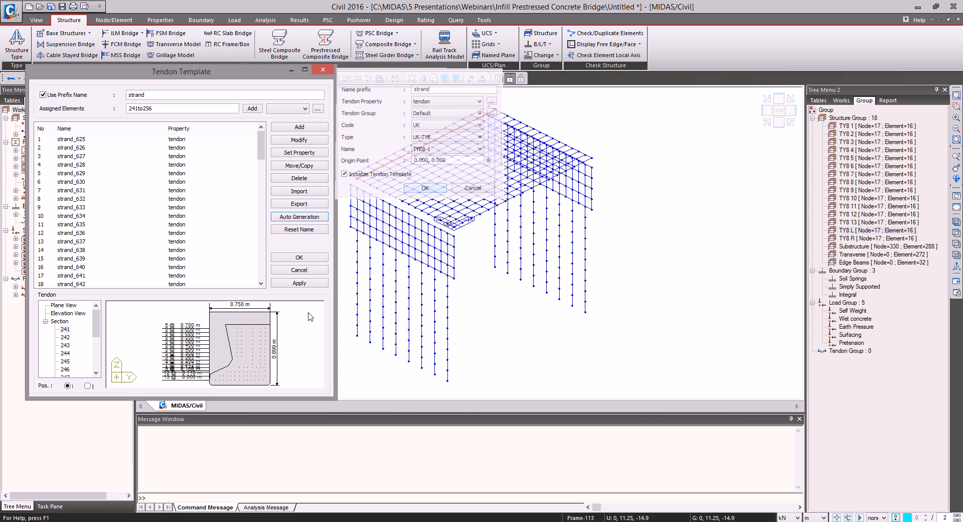
Apply the TY8 L strands and auto-generate and apply those of edge girder group TY8 R with code UK, type UK-TYE and name TYE8
{"action": "left_click", "coordinate": [299, 283]}
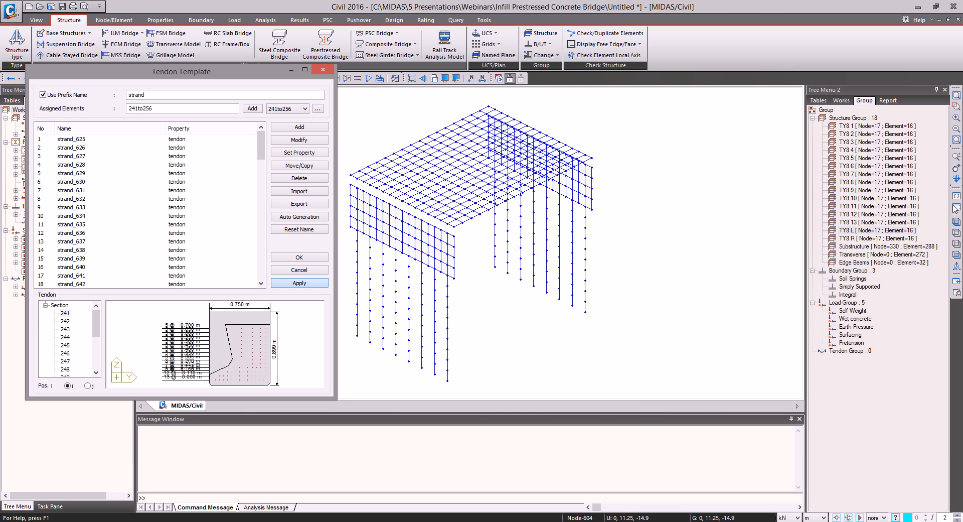
{"action": "left_click", "coordinate": [295, 218]}
{"action": "left_click", "coordinate": [428, 188]}
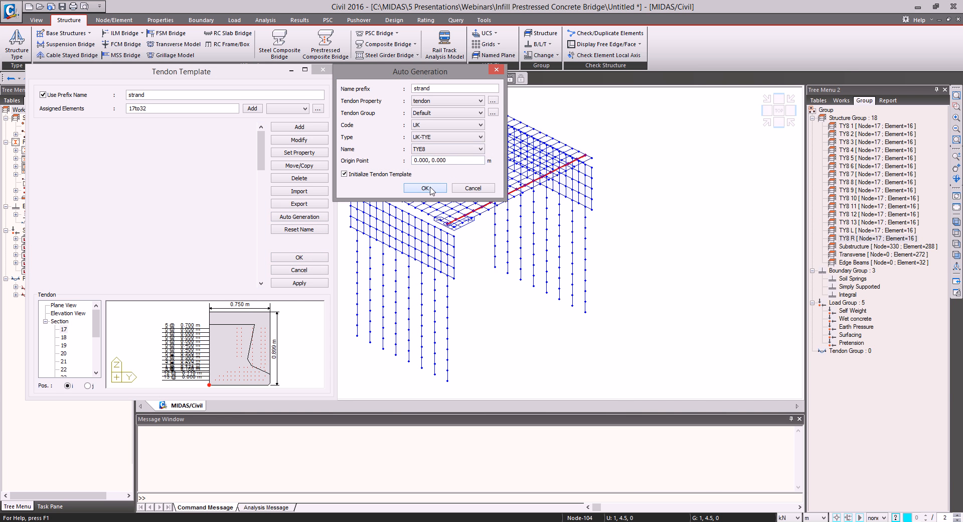
{"action": "left_click", "coordinate": [299, 283]}
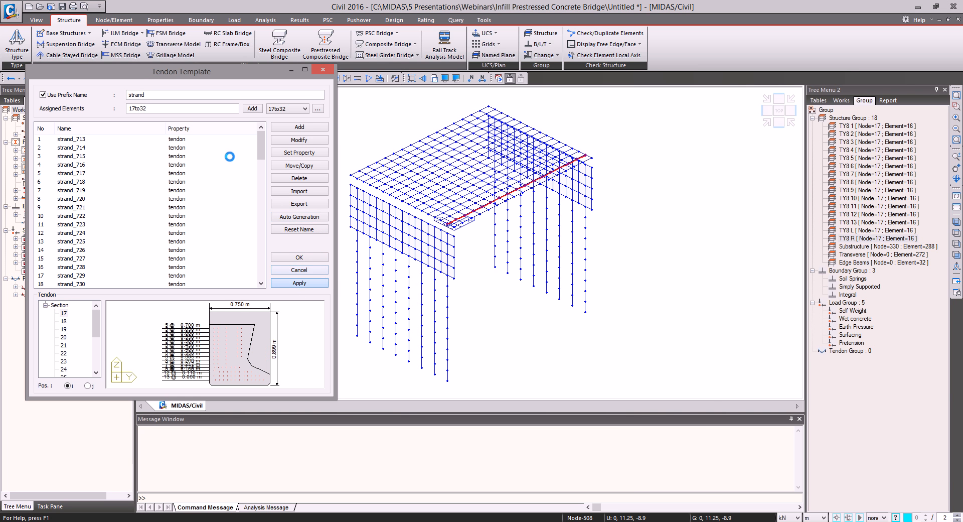
{"action": "left_click_drag", "start_coordinate": [312, 76], "coordinate": [466, 92]}
{"action": "left_click", "coordinate": [478, 86]}
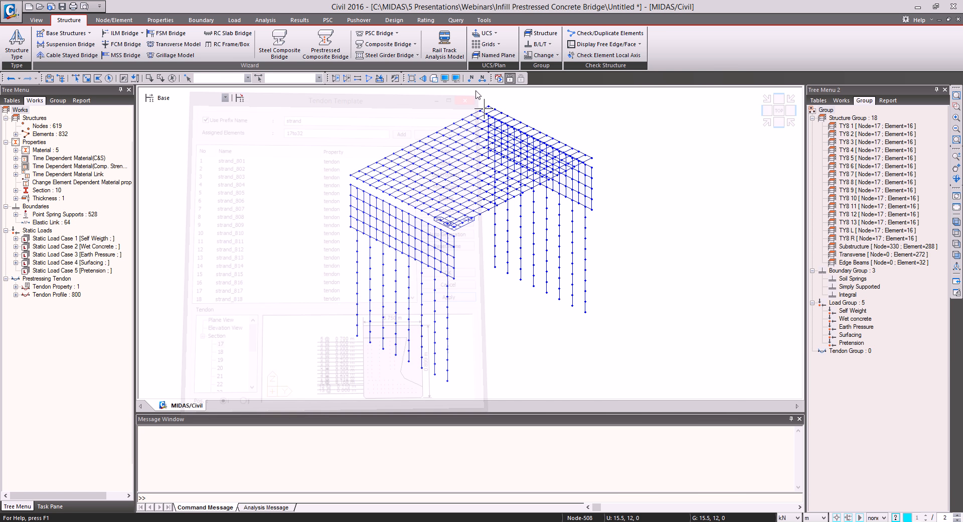
Turn on the display of tendon profile points in the model view
{"action": "left_click", "coordinate": [15, 295]}
{"action": "left_click", "coordinate": [17, 110]}
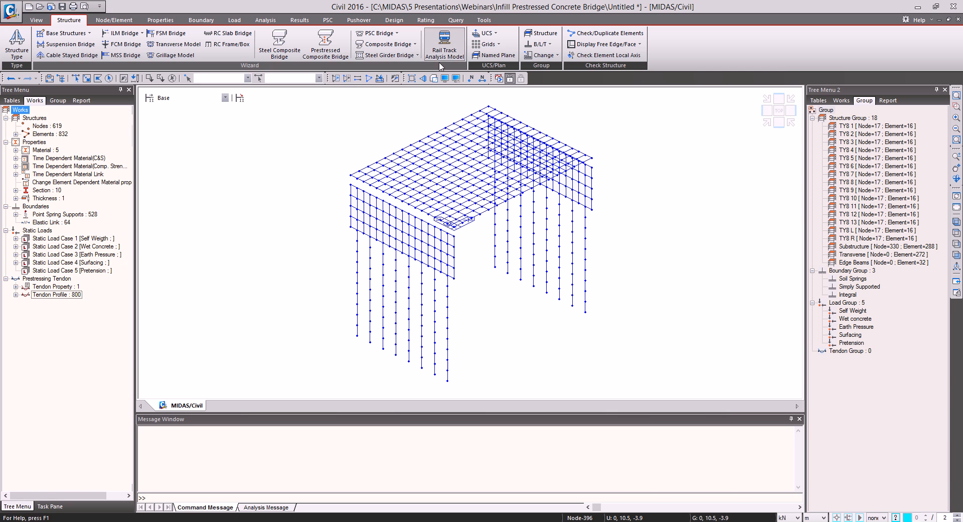
{"action": "left_click", "coordinate": [444, 78]}
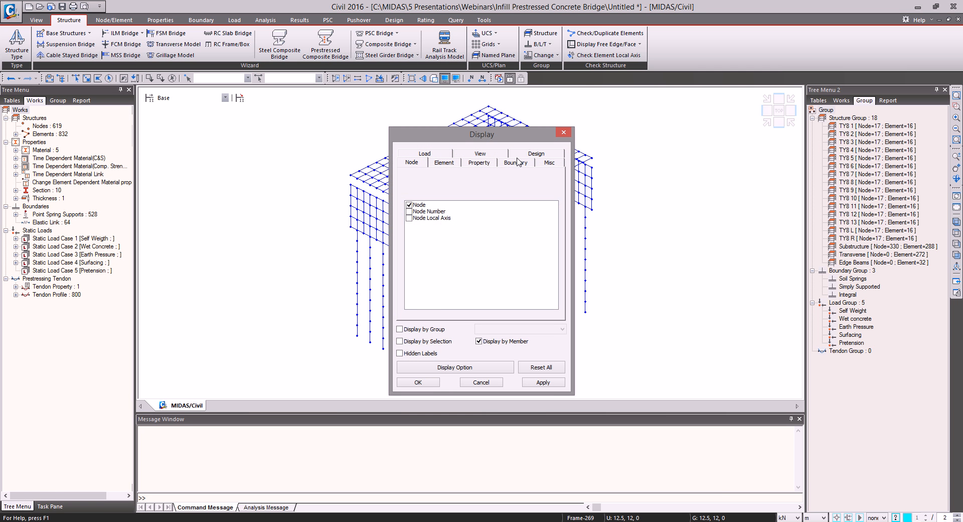
{"action": "left_click", "coordinate": [517, 162]}
{"action": "left_click", "coordinate": [549, 163]}
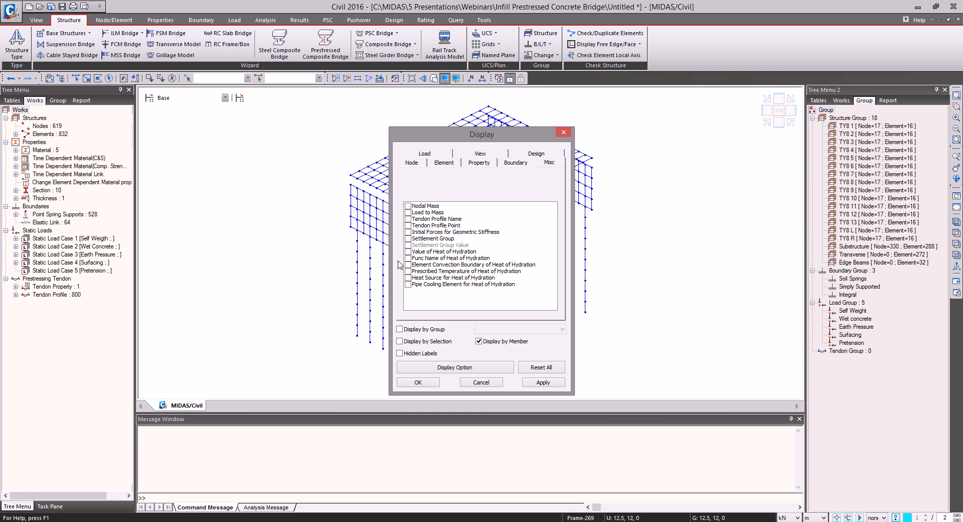
{"action": "left_click", "coordinate": [408, 226]}
{"action": "left_click", "coordinate": [418, 382]}
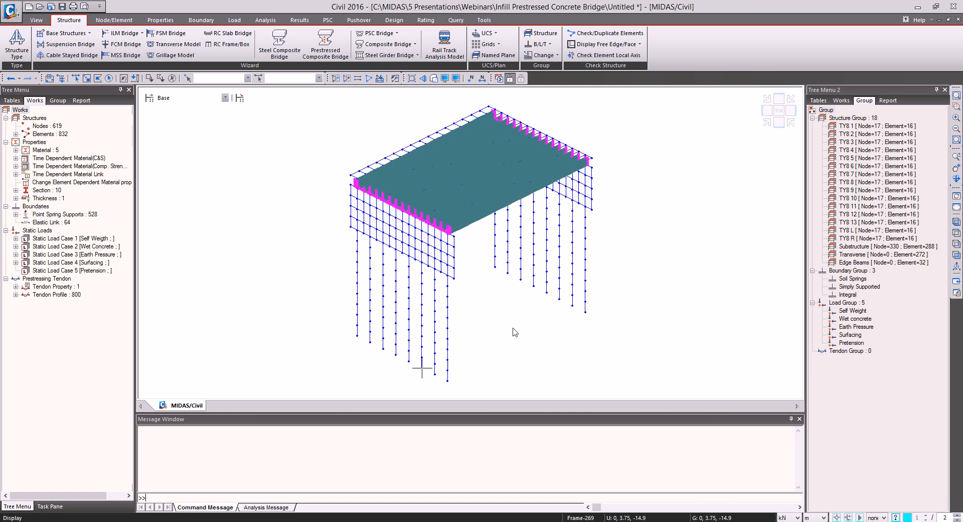
Examine the strand layout inside the girder sections in end elevation and turn the tendon profile points off again
{"action": "left_click", "coordinate": [766, 110]}
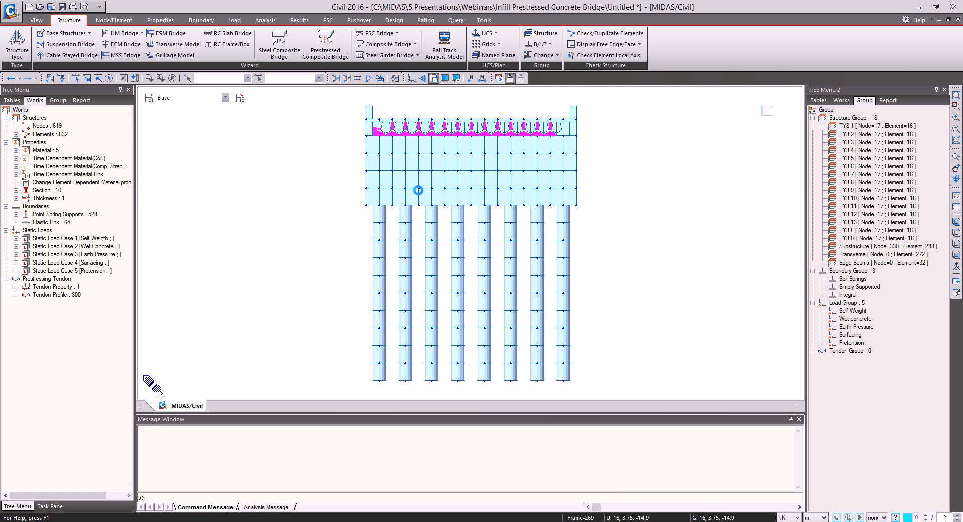
{"action": "left_click_drag", "start_coordinate": [372, 117], "coordinate": [555, 176]}
{"action": "key", "text": "Escape"}
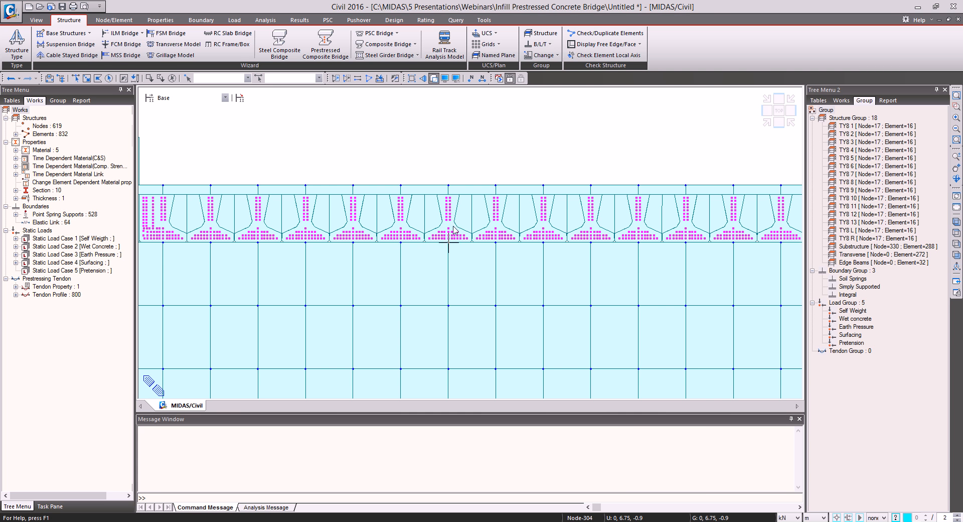
{"action": "left_click", "coordinate": [765, 122]}
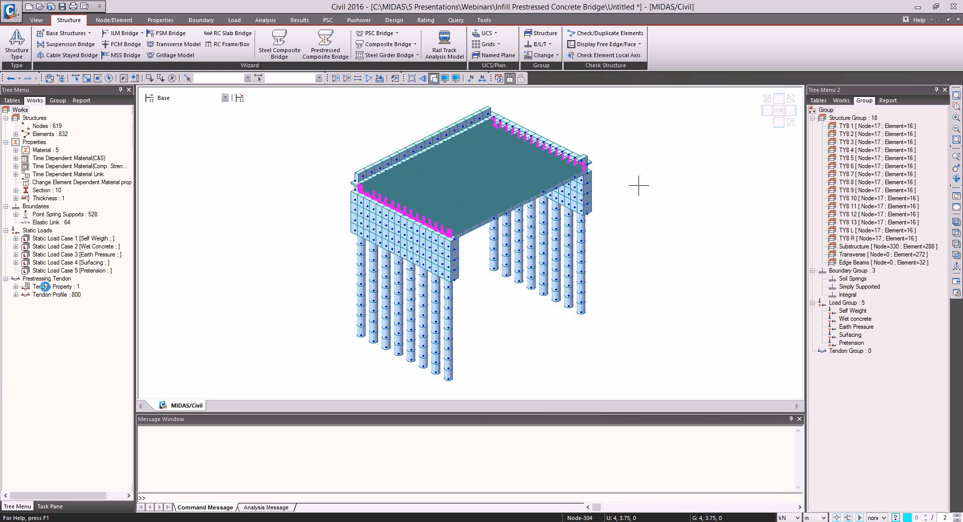
{"action": "left_click", "coordinate": [445, 79]}
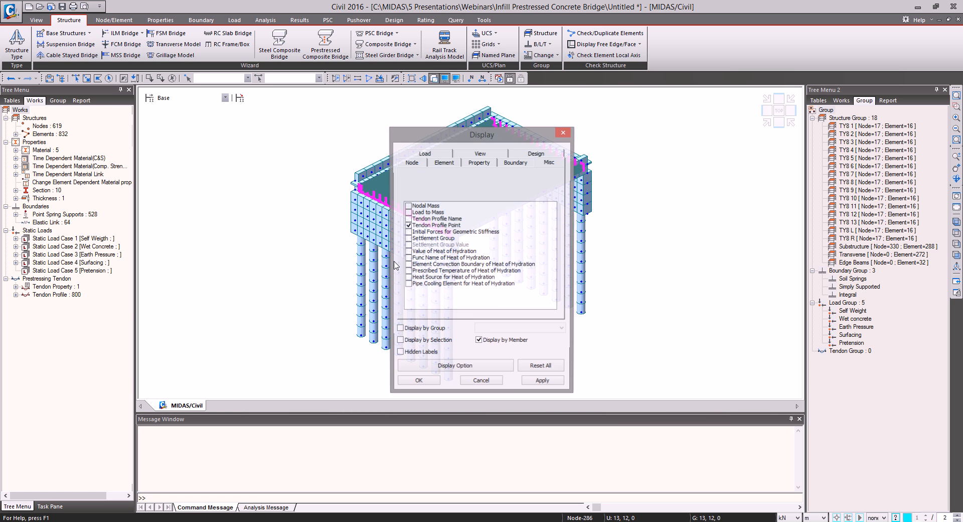
{"action": "left_click", "coordinate": [408, 227]}
{"action": "left_click", "coordinate": [418, 382]}
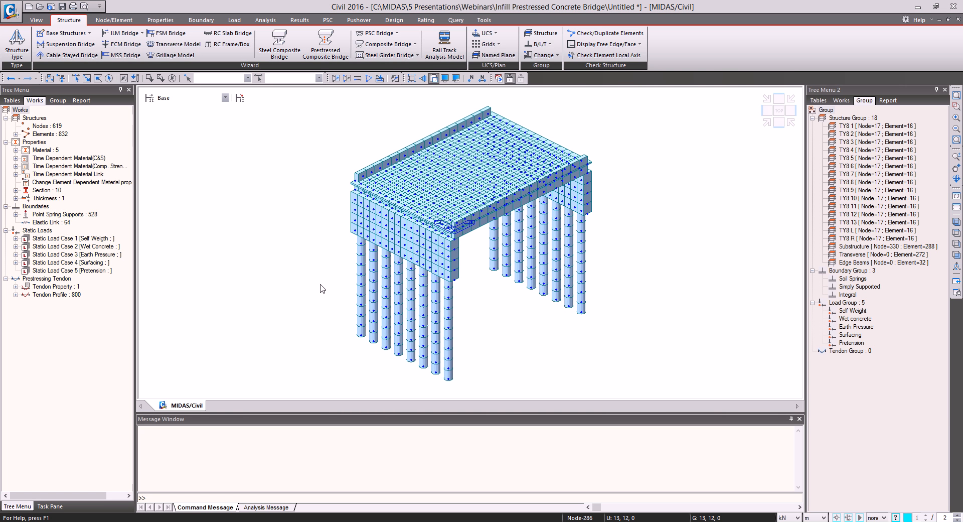
Start a tendon prestress load using load case Pretension and load group Pretension
{"action": "left_click", "coordinate": [234, 20]}
{"action": "left_click", "coordinate": [31, 44]}
{"action": "left_click", "coordinate": [451, 46]}
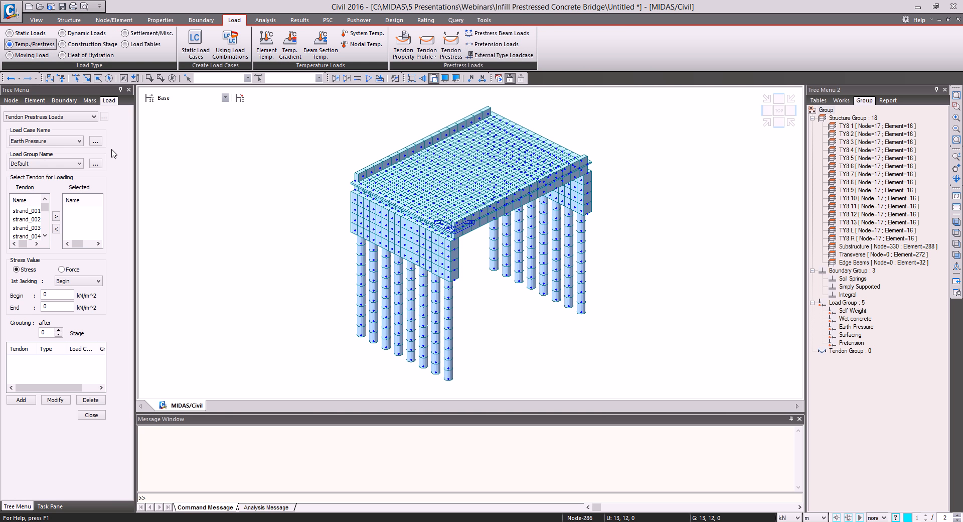
{"action": "left_click", "coordinate": [26, 142]}
{"action": "left_click", "coordinate": [31, 178]}
{"action": "left_click", "coordinate": [29, 164]}
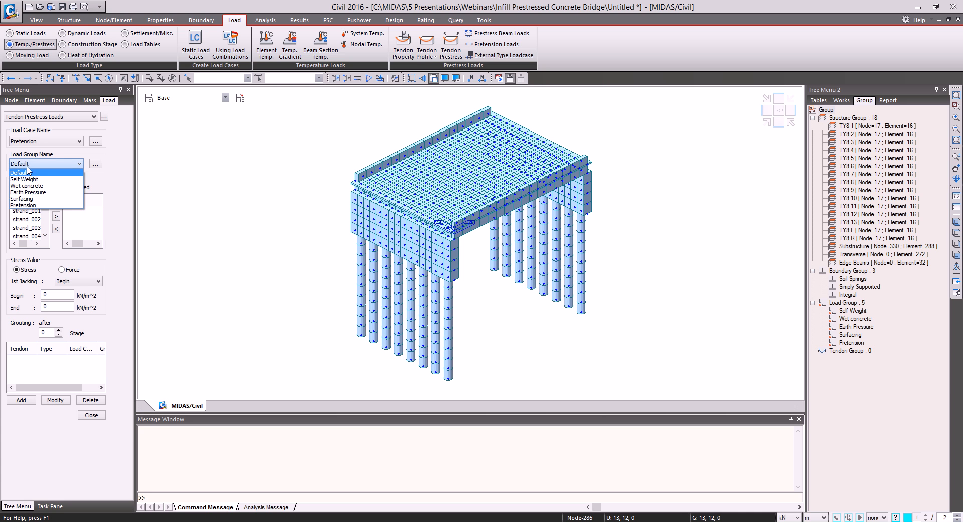
{"action": "left_click", "coordinate": [37, 205]}
Include all strands from strand_001 to strand_800 in the tendon prestress load
{"action": "left_click", "coordinate": [25, 211]}
{"action": "left_click_drag", "start_coordinate": [49, 206], "coordinate": [45, 234]}
{"action": "left_click", "coordinate": [25, 228], "text": "shift"}
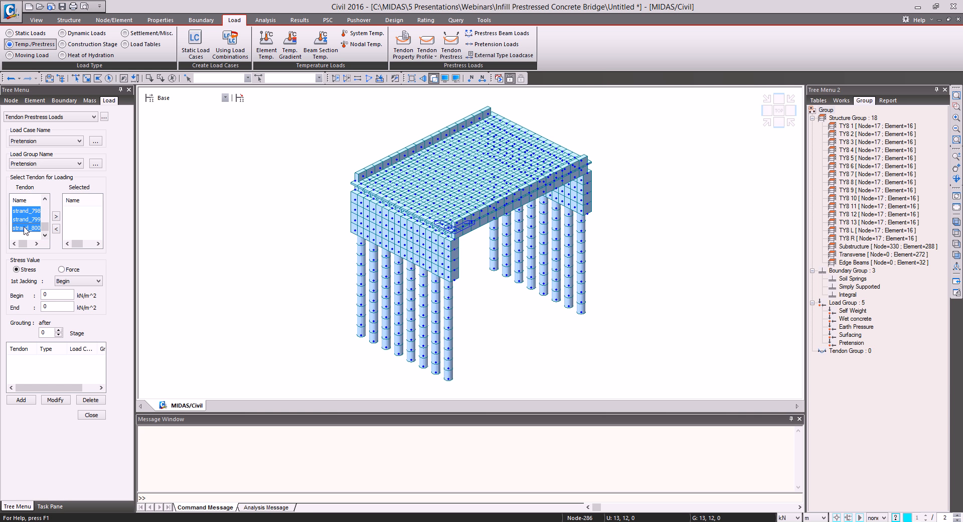
{"action": "left_click", "coordinate": [56, 217]}
Set first jacking to Both with 1e6 kN/m^2 stress at begin and end, and add the prestress load to the selected strands
{"action": "left_click", "coordinate": [93, 281]}
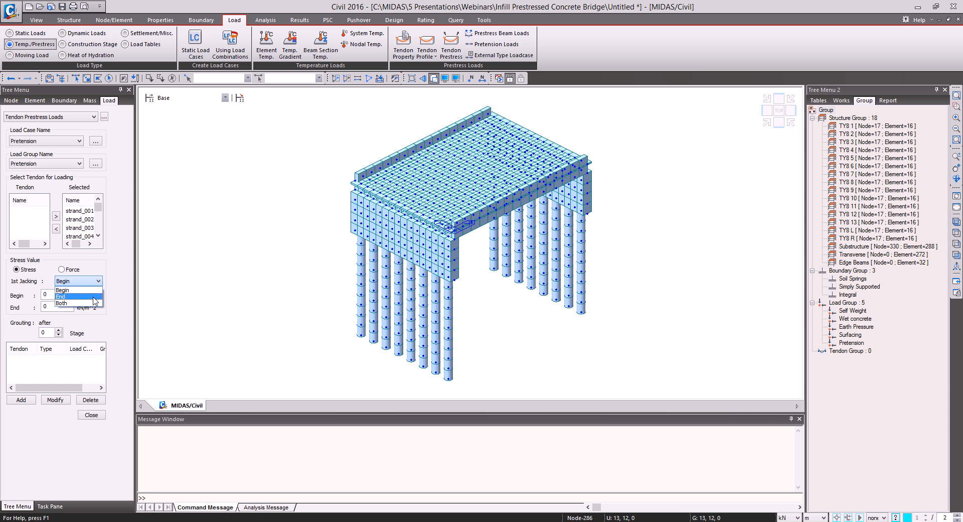
{"action": "left_click", "coordinate": [84, 303]}
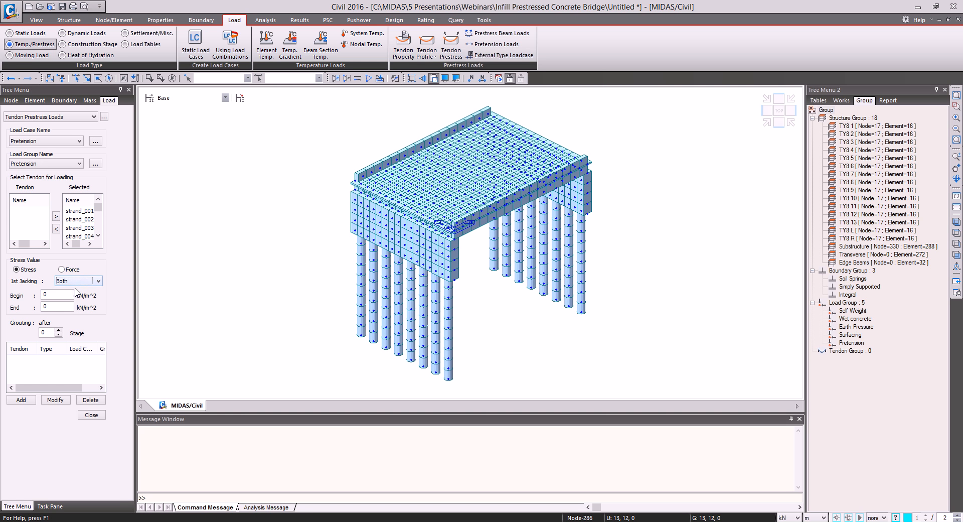
{"action": "double_click", "coordinate": [53, 294]}
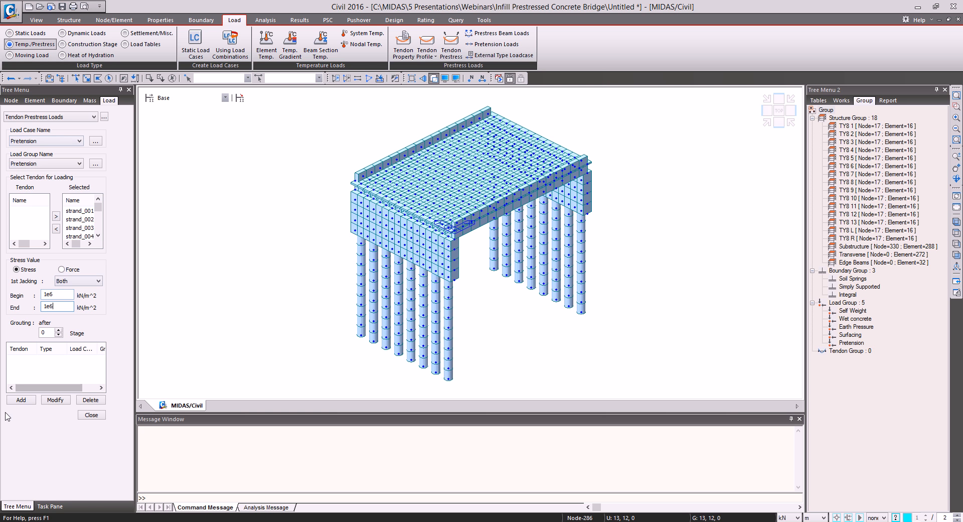
{"action": "left_click", "coordinate": [21, 400]}
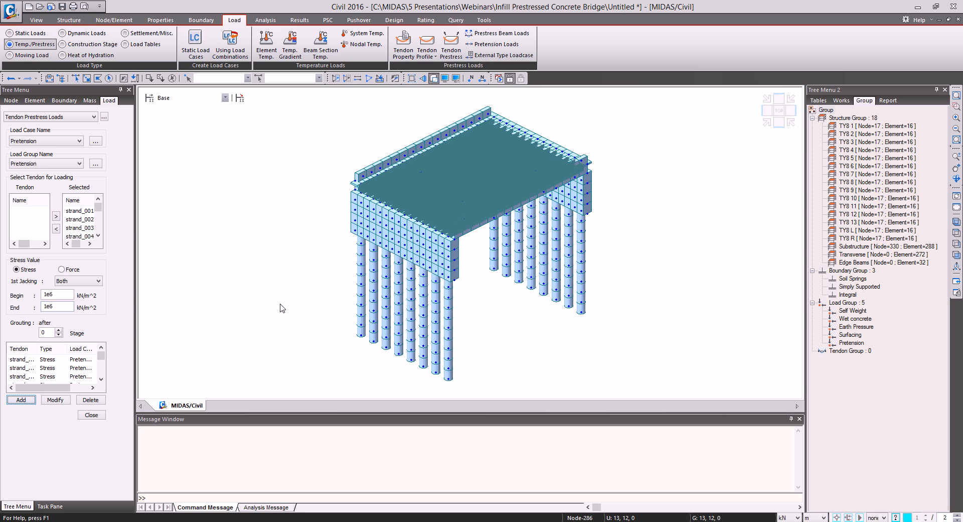
{"action": "left_click", "coordinate": [91, 415]}
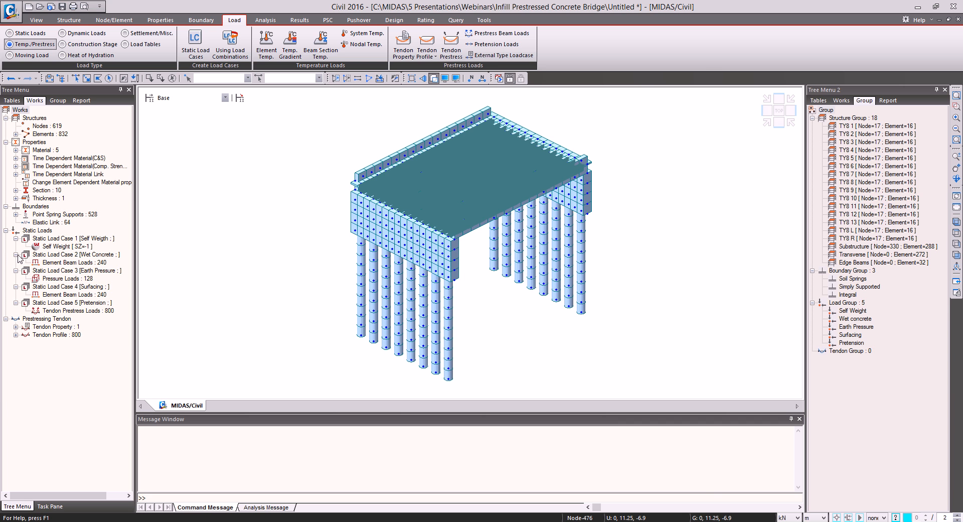
List the defined sections and activate only girder groups TY8 1 through TY8 13, TY8 L and TY8 R in plan view
{"action": "left_click", "coordinate": [16, 190]}
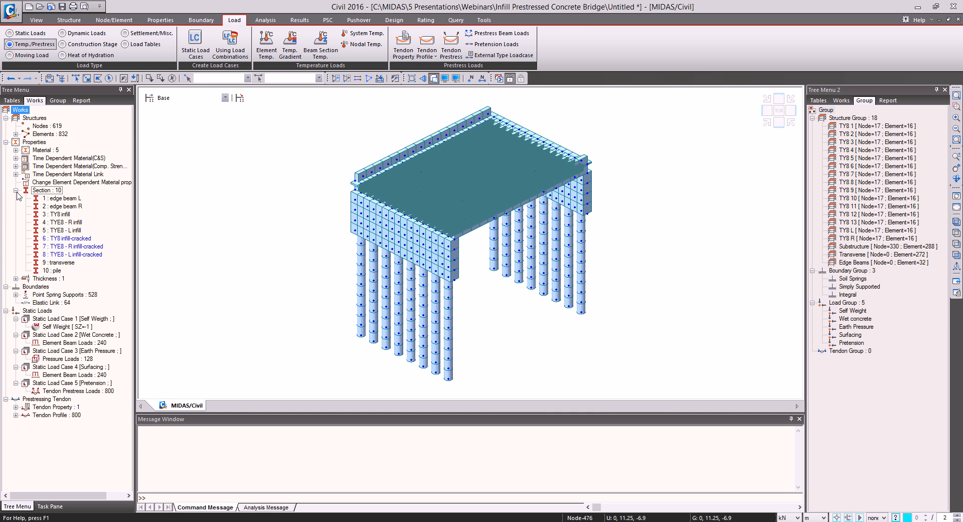
{"action": "left_click", "coordinate": [862, 126]}
{"action": "left_click", "coordinate": [865, 239], "text": "shift"}
{"action": "right_click", "coordinate": [865, 197]}
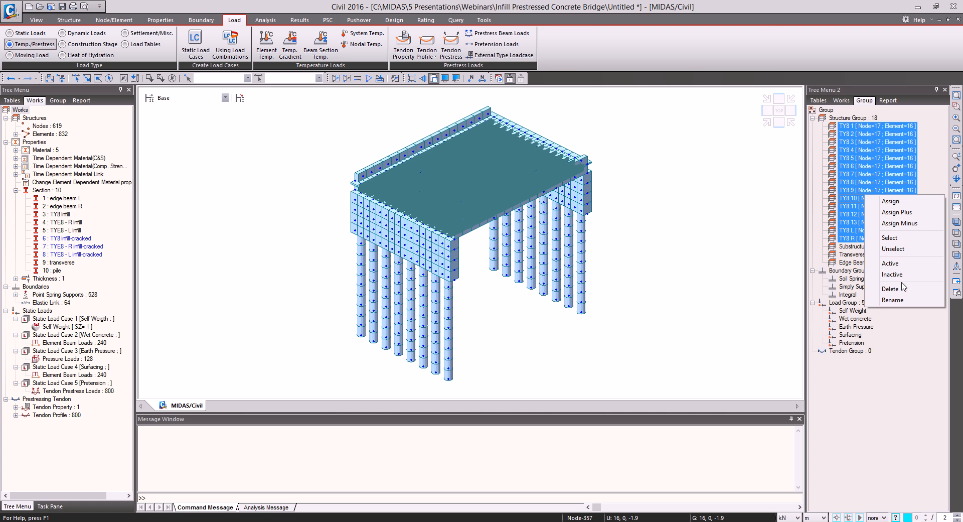
{"action": "left_click", "coordinate": [891, 263]}
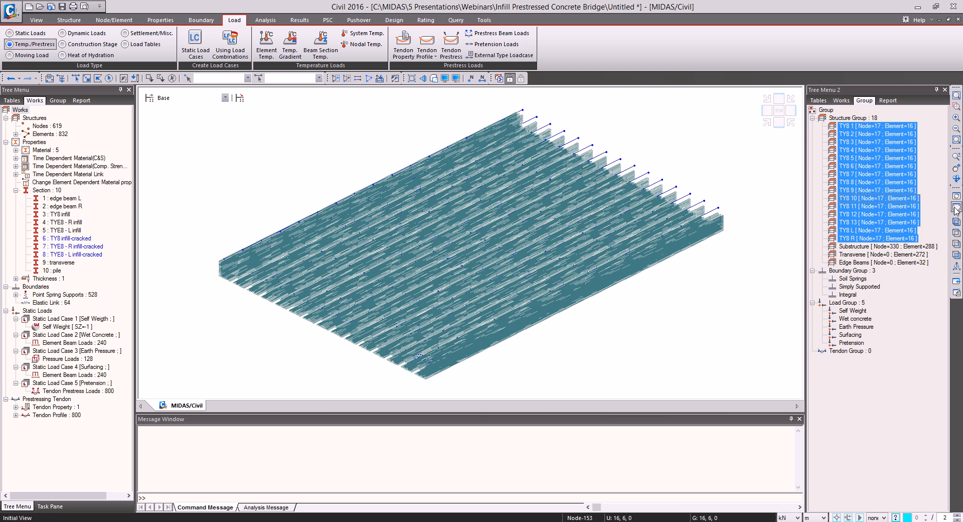
{"action": "left_click", "coordinate": [774, 111]}
{"action": "left_click", "coordinate": [776, 110]}
{"action": "left_click", "coordinate": [233, 344]}
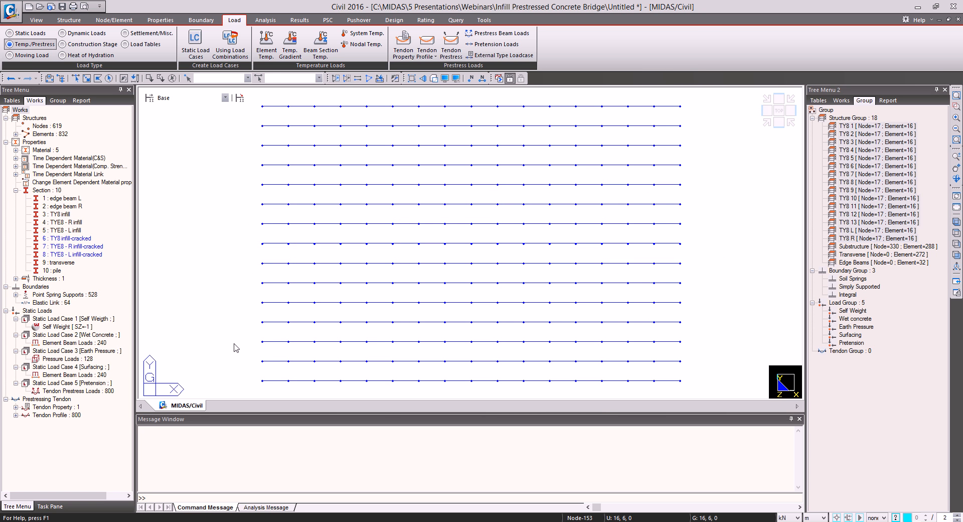
Assign section TY8 infill-cracked to the two outermost elements at both ends of every inner girder
{"action": "left_click_drag", "start_coordinate": [296, 364], "coordinate": [273, 121]}
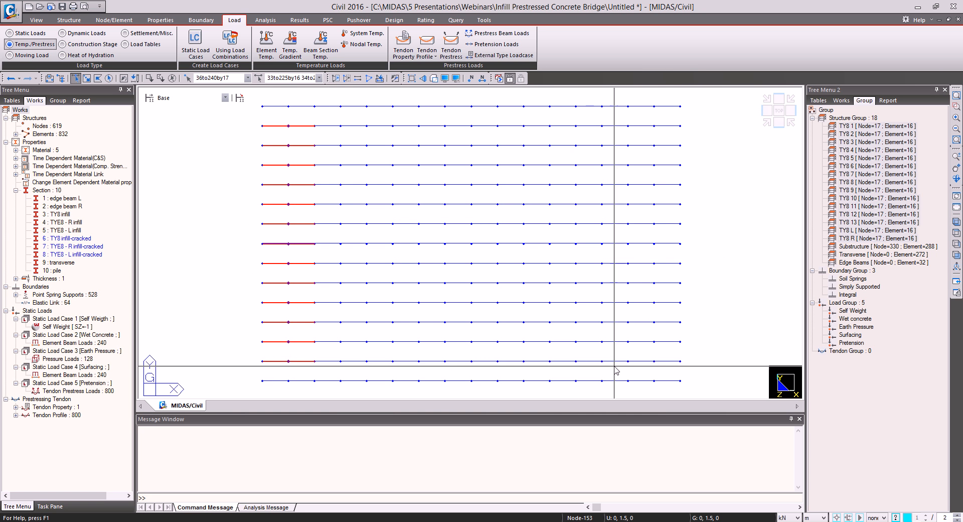
{"action": "left_click_drag", "start_coordinate": [666, 367], "coordinate": [644, 120]}
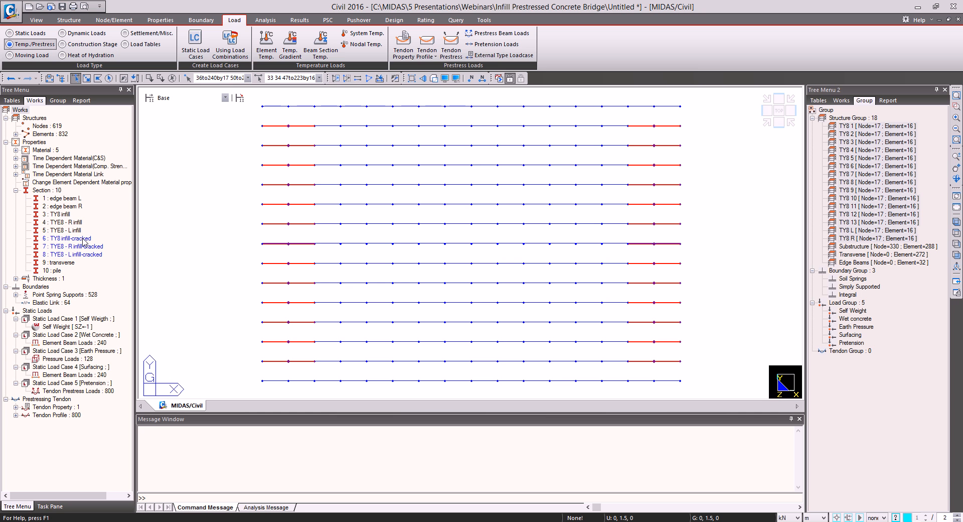
{"action": "left_click_drag", "start_coordinate": [83, 242], "coordinate": [218, 238]}
Assign section TYE8 - L infill-cracked to the two outermost elements at both ends of edge girder TY8 L
{"action": "left_click_drag", "start_coordinate": [305, 109], "coordinate": [259, 98]}
{"action": "left_click_drag", "start_coordinate": [663, 111], "coordinate": [650, 100]}
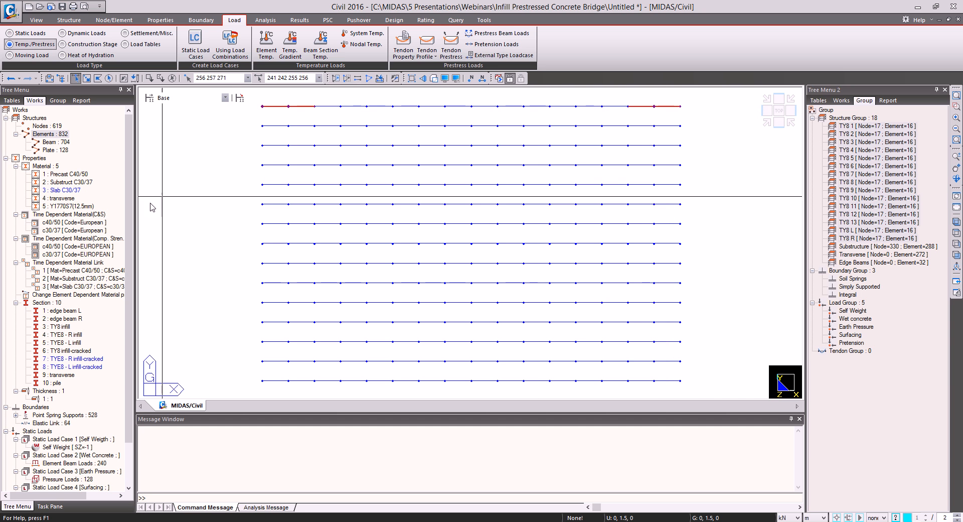
{"action": "left_click_drag", "start_coordinate": [69, 367], "coordinate": [361, 383]}
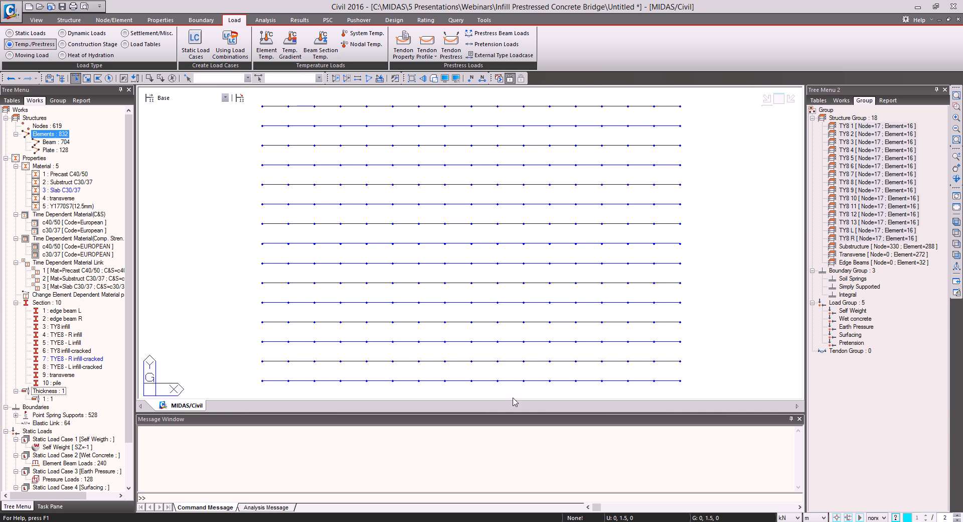
Assign section TYE8 - R infill-cracked to the end elements of edge girder TY8 R and show the whole bridge model again
{"action": "left_click_drag", "start_coordinate": [303, 390], "coordinate": [282, 379]}
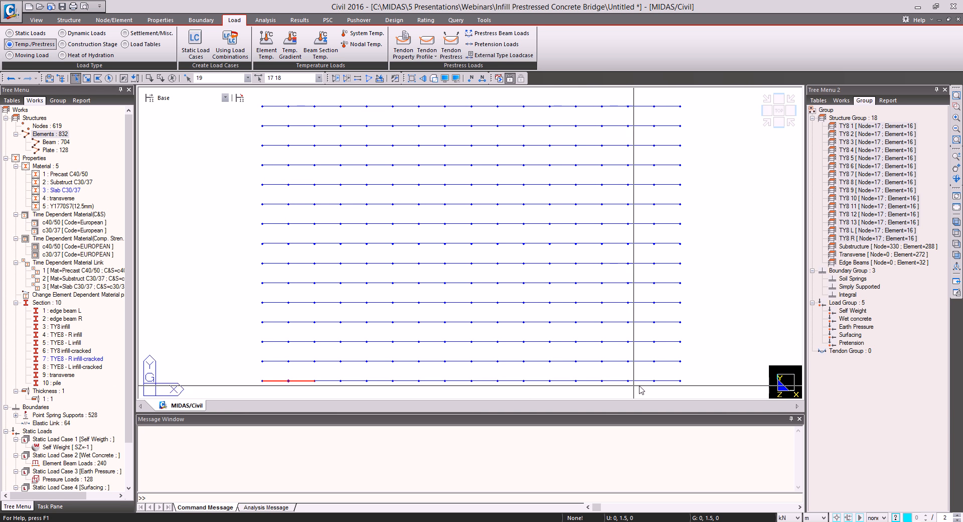
{"action": "left_click_drag", "start_coordinate": [669, 388], "coordinate": [647, 375]}
{"action": "left_click_drag", "start_coordinate": [71, 358], "coordinate": [386, 265]}
{"action": "left_click", "coordinate": [771, 122]}
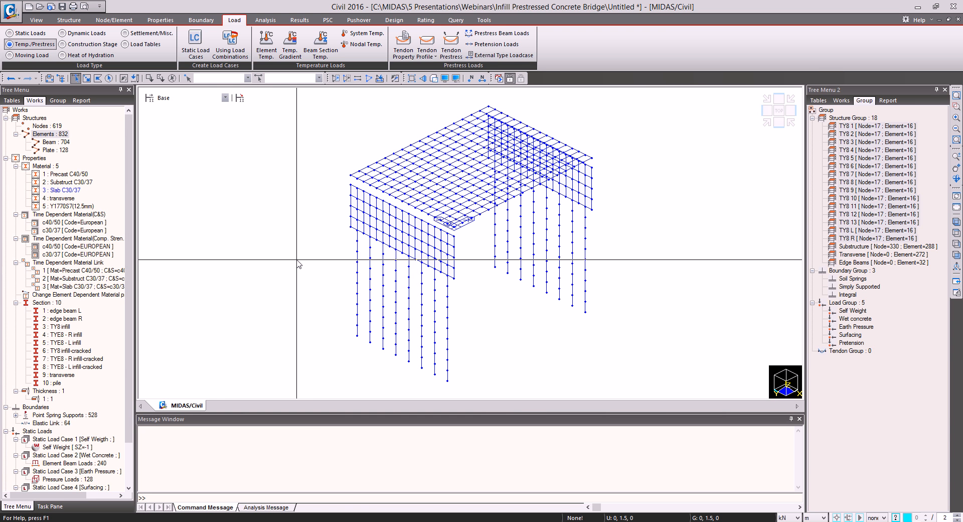
{"action": "left_click", "coordinate": [65, 416]}
{"action": "scroll", "coordinate": [81, 417], "scroll_direction": "down", "scroll_amount": 2}
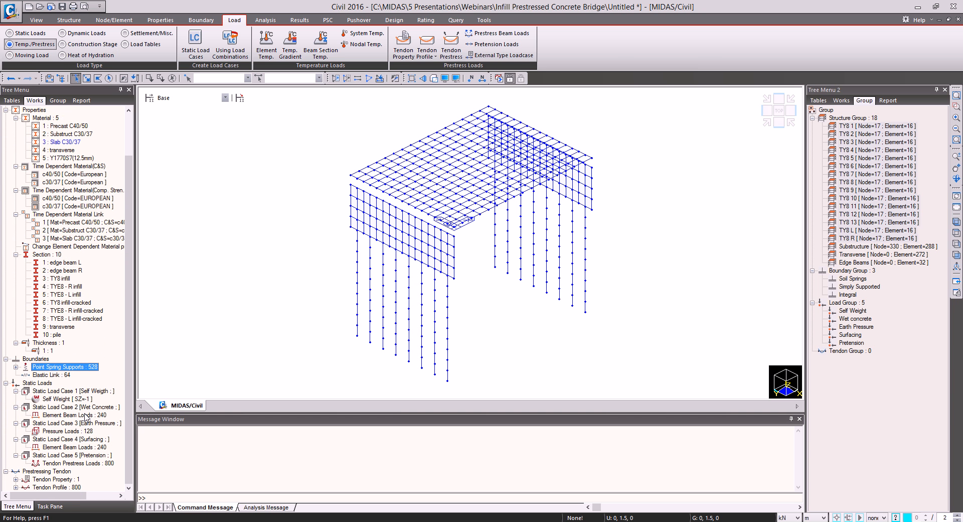
{"action": "key", "text": "Escape"}
Generate construction stages named CS with suffix 1to3, a 10-day duration and stage results saved
{"action": "left_click", "coordinate": [150, 98]}
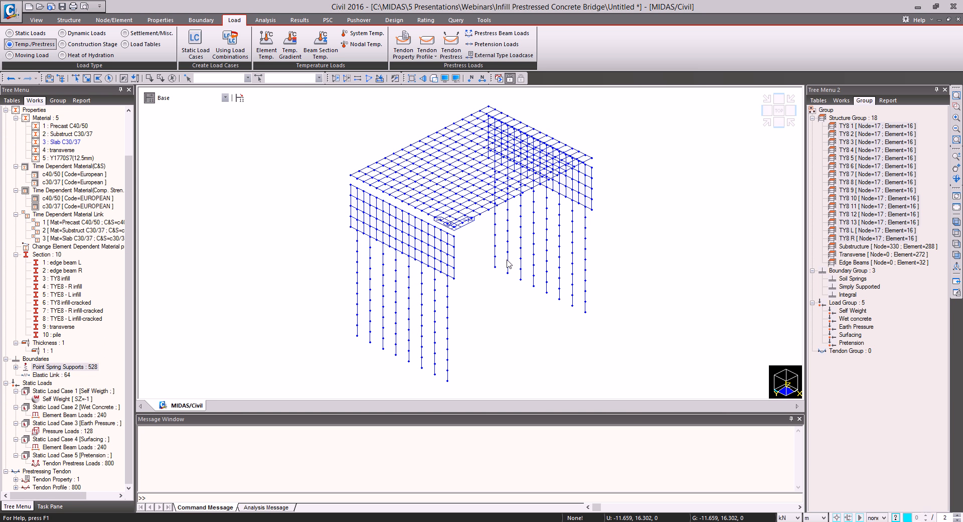
{"action": "left_click", "coordinate": [564, 263]}
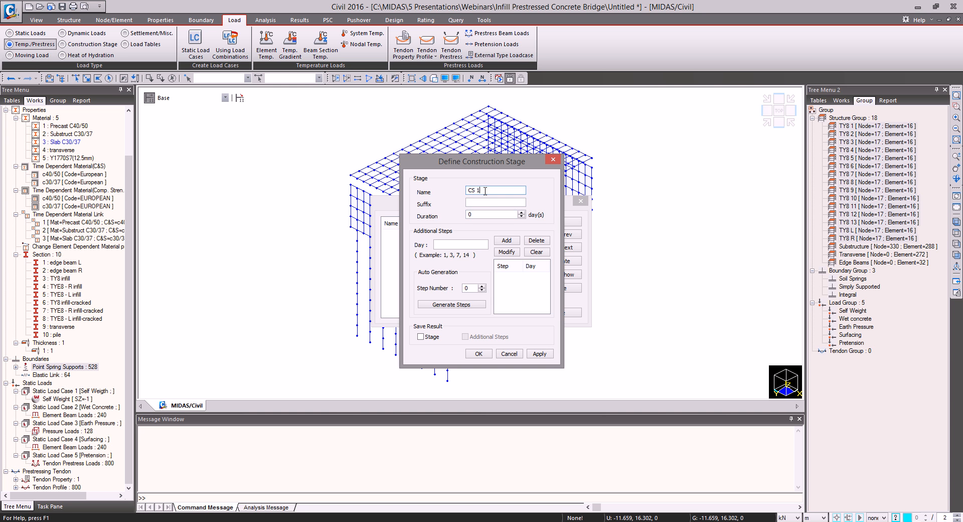
{"action": "type", "text": "1to3"}
{"action": "key", "text": "Tab"}
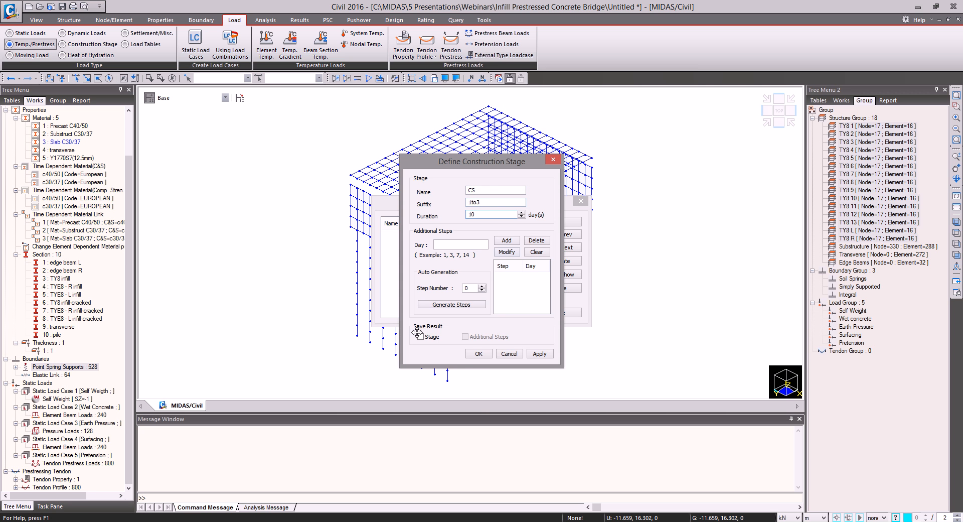
{"action": "left_click", "coordinate": [427, 337]}
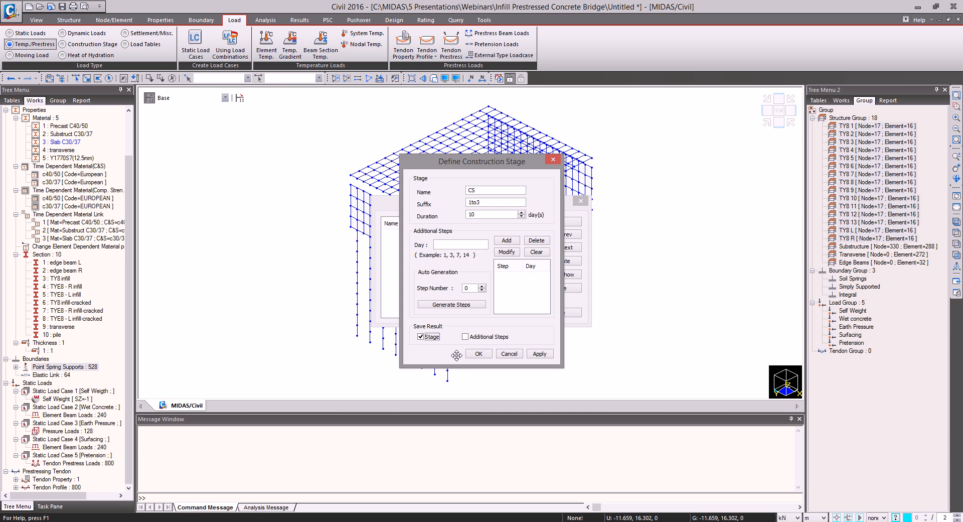
{"action": "left_click", "coordinate": [478, 354]}
For stage CS 1, activate the Substructure element group and the Soil Springs boundary group in deformed position
{"action": "double_click", "coordinate": [398, 234]}
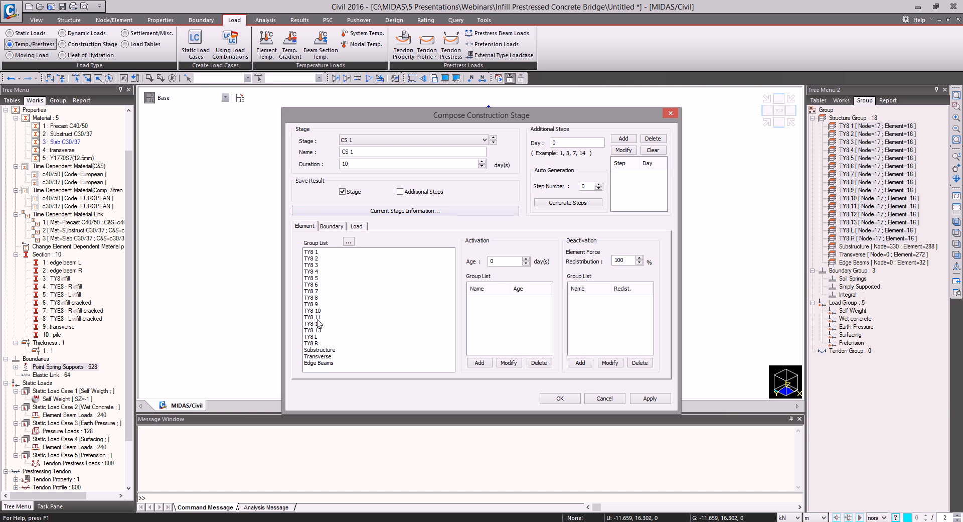
{"action": "left_click", "coordinate": [322, 351]}
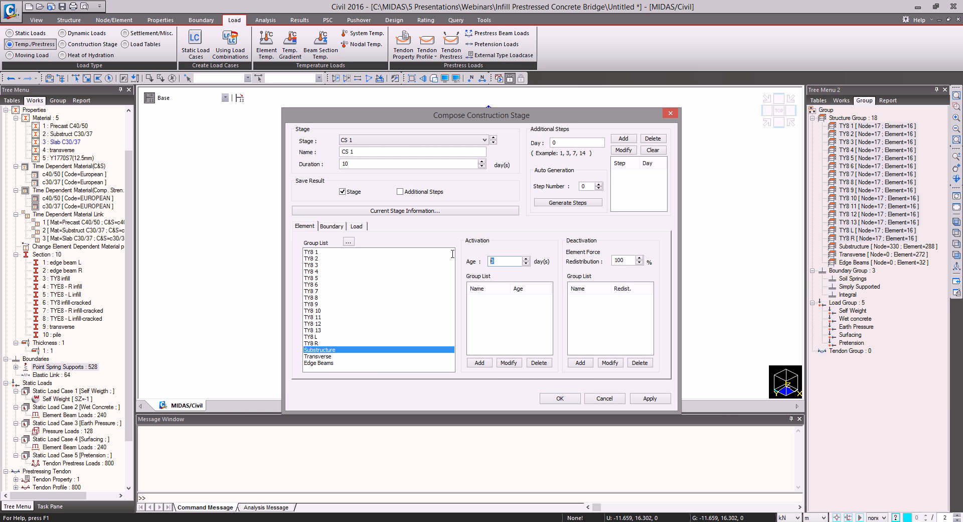
{"action": "left_click", "coordinate": [474, 363]}
{"action": "left_click", "coordinate": [330, 227]}
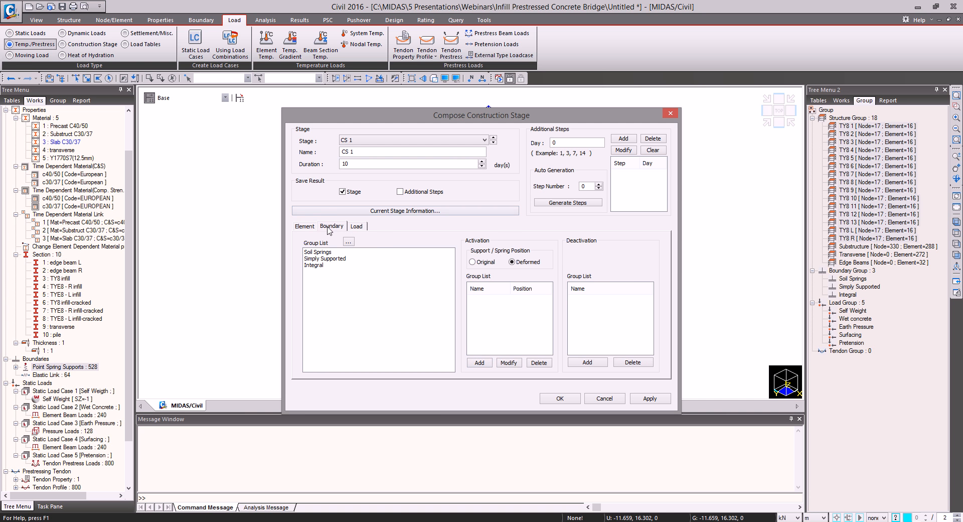
{"action": "left_click", "coordinate": [329, 256]}
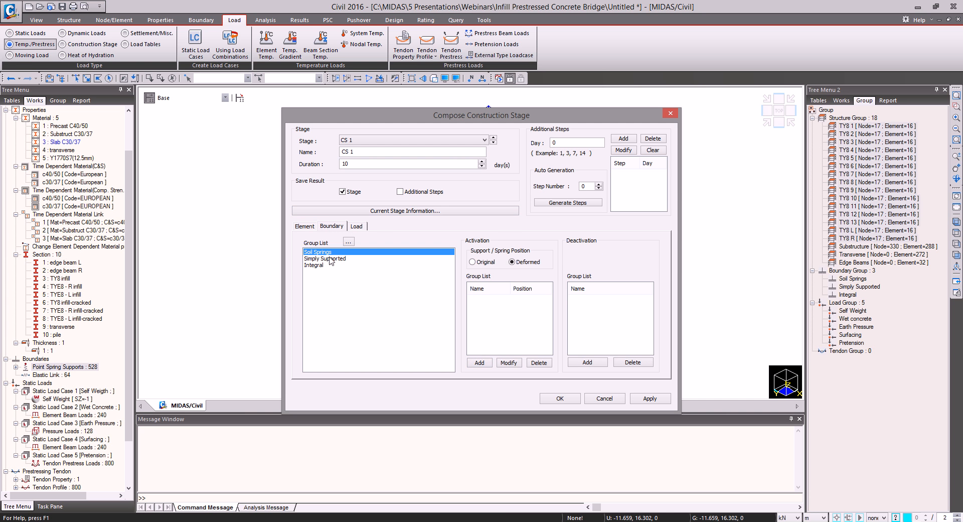
{"action": "left_click", "coordinate": [479, 362]}
Activate load groups Self Weight and Earth Pressure on the first day of stage CS 1 and apply the stage
{"action": "left_click", "coordinate": [357, 226]}
{"action": "left_click", "coordinate": [328, 253]}
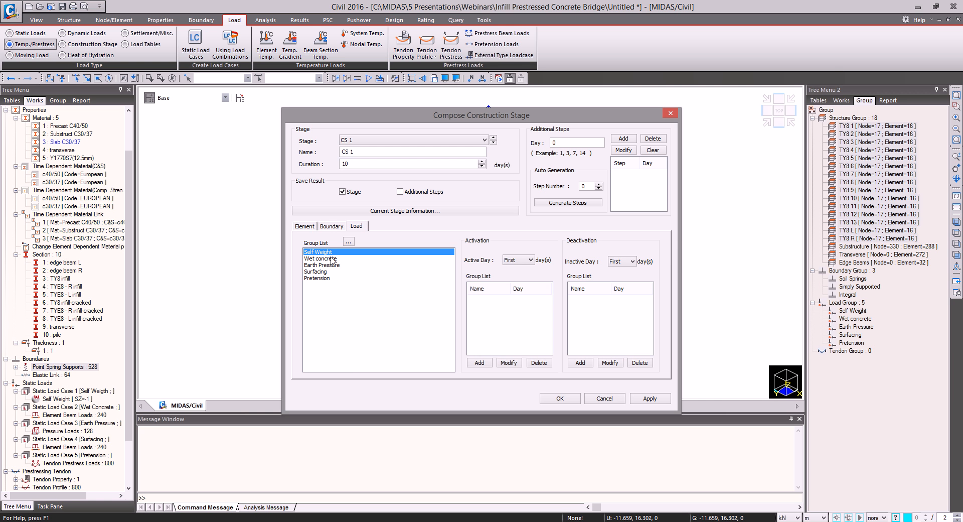
{"action": "left_click", "coordinate": [322, 265]}
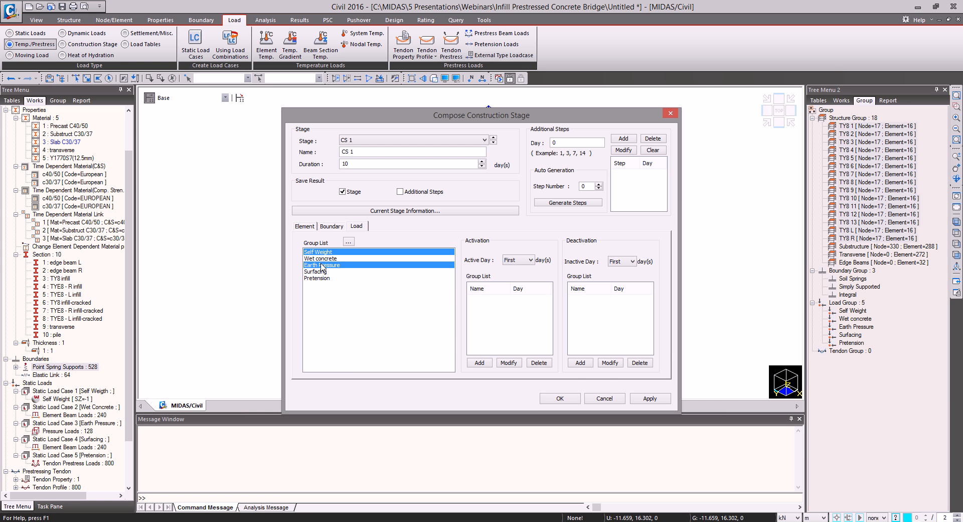
{"action": "left_click", "coordinate": [479, 362]}
{"action": "left_click", "coordinate": [650, 398]}
For stage CS 2, activate element groups TY8 1 through TY8 13, TY8 L and TY8 R with an age of 28 days
{"action": "left_click", "coordinate": [386, 141]}
{"action": "left_click", "coordinate": [385, 146]}
{"action": "left_click", "coordinate": [304, 226]}
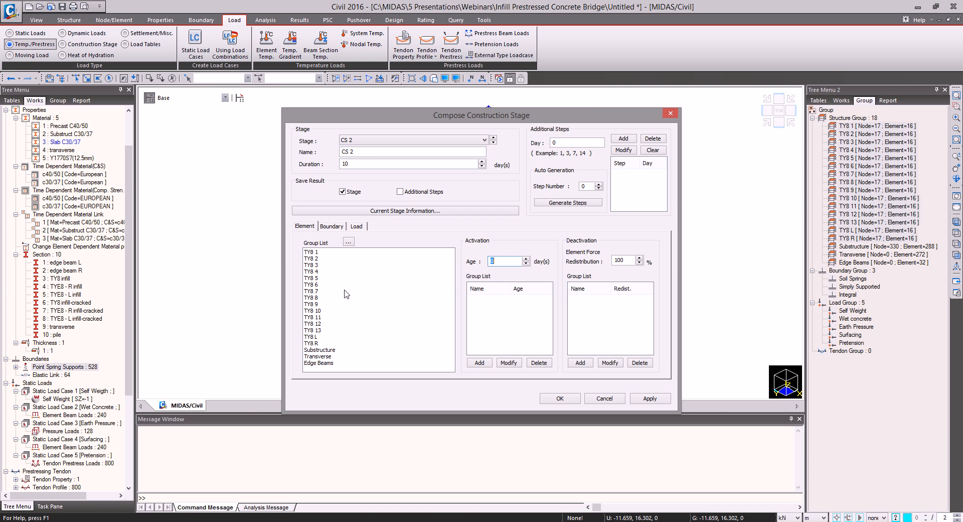
{"action": "left_click", "coordinate": [312, 252]}
{"action": "left_click", "coordinate": [316, 343], "text": "ctrl"}
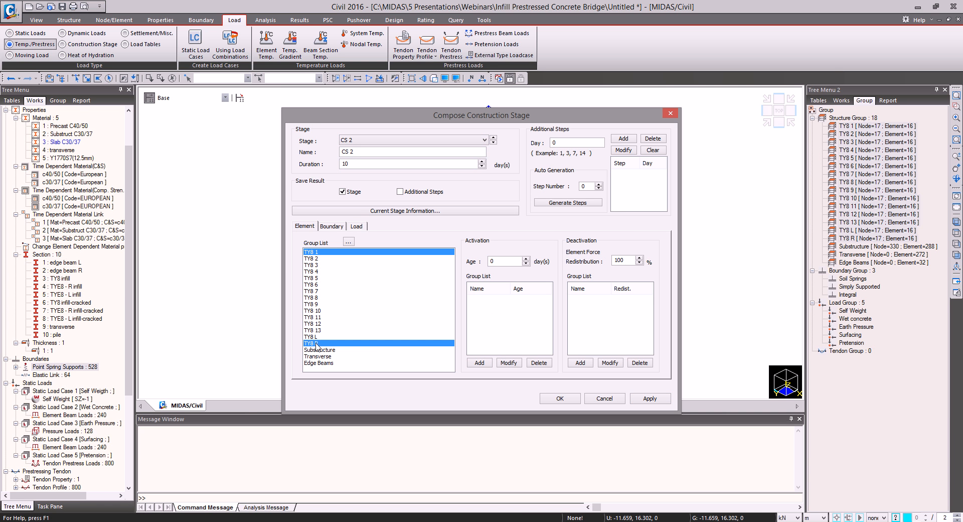
{"action": "left_click", "coordinate": [318, 253]}
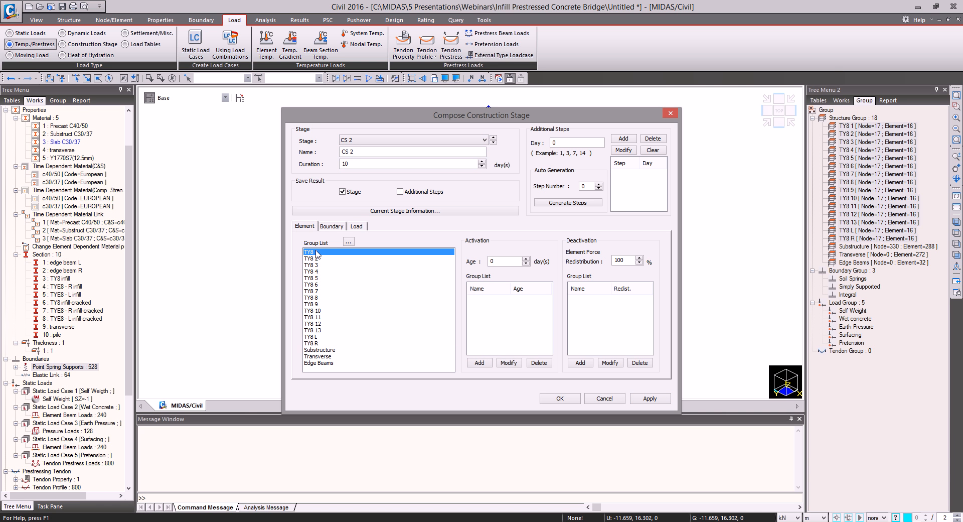
{"action": "left_click", "coordinate": [316, 344], "text": "shift"}
{"action": "double_click", "coordinate": [497, 261]}
{"action": "type", "text": "28"}
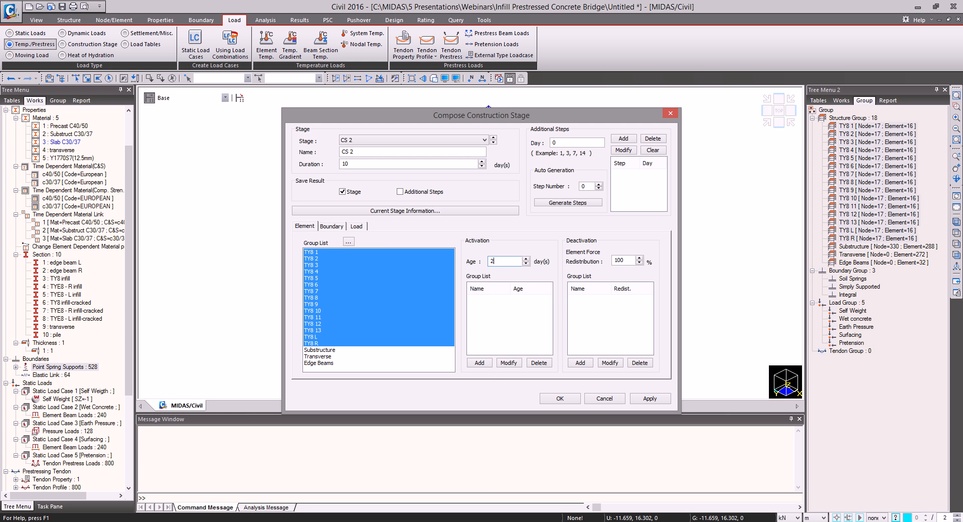
{"action": "left_click", "coordinate": [480, 363]}
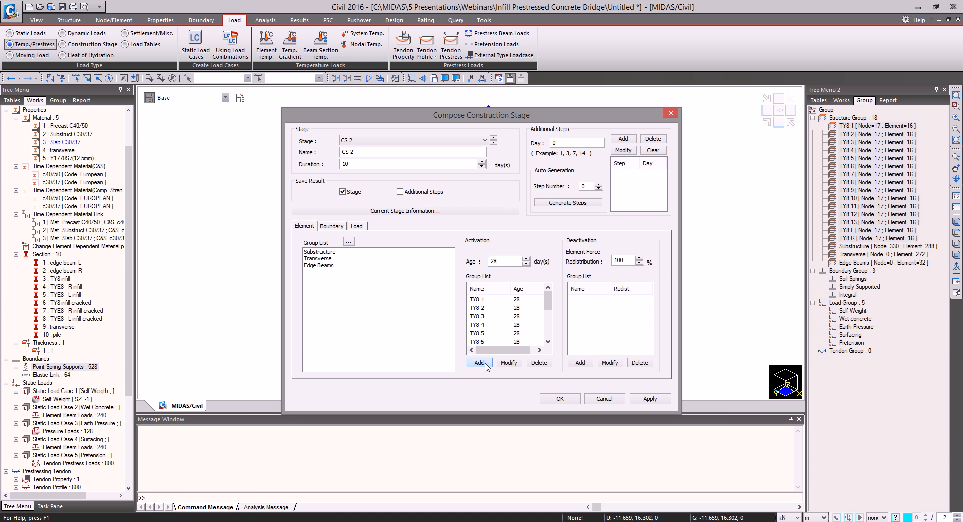
Activate boundary group Simply Supported and load groups Wet concrete and Pretension in stage CS 2, and apply the stage
{"action": "left_click", "coordinate": [331, 226]}
{"action": "left_click_drag", "start_coordinate": [313, 264], "coordinate": [316, 257]}
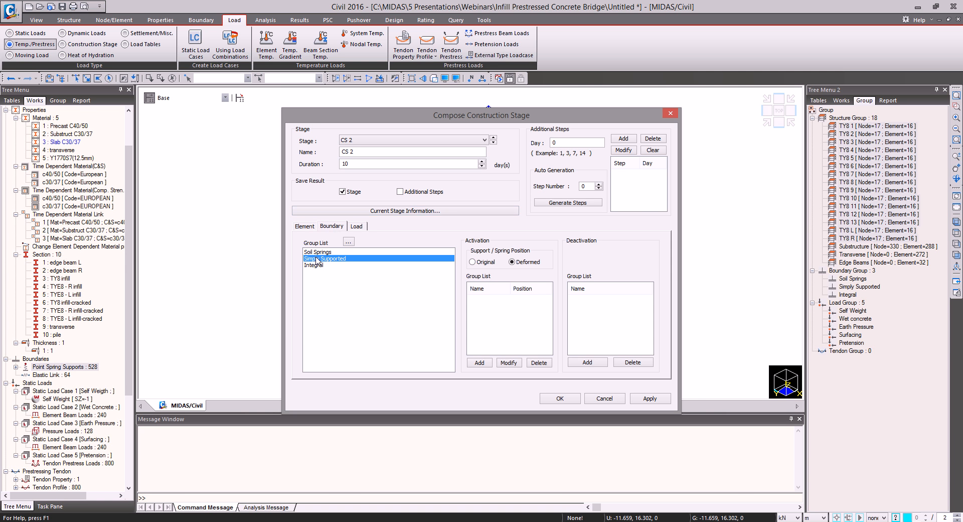
{"action": "left_click", "coordinate": [485, 362]}
{"action": "left_click", "coordinate": [355, 226]}
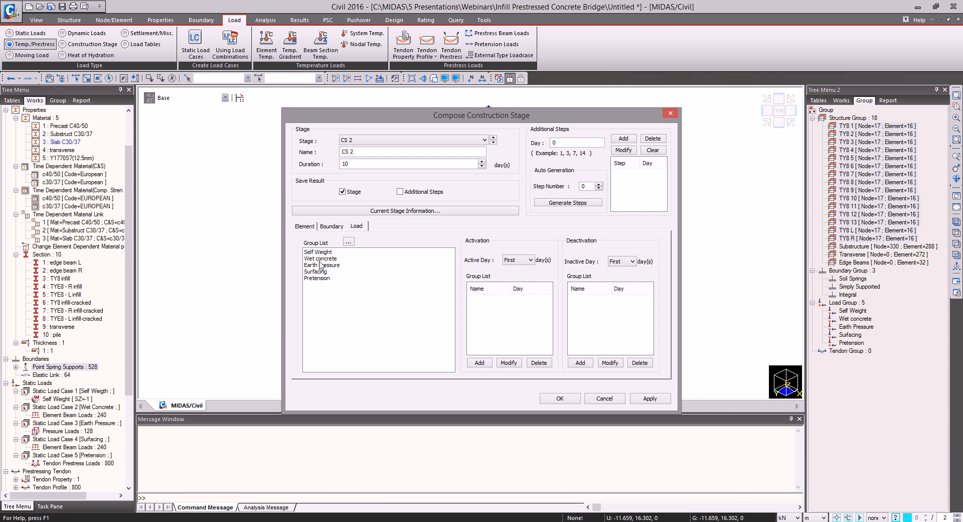
{"action": "left_click", "coordinate": [318, 277]}
{"action": "left_click", "coordinate": [319, 258], "text": "ctrl"}
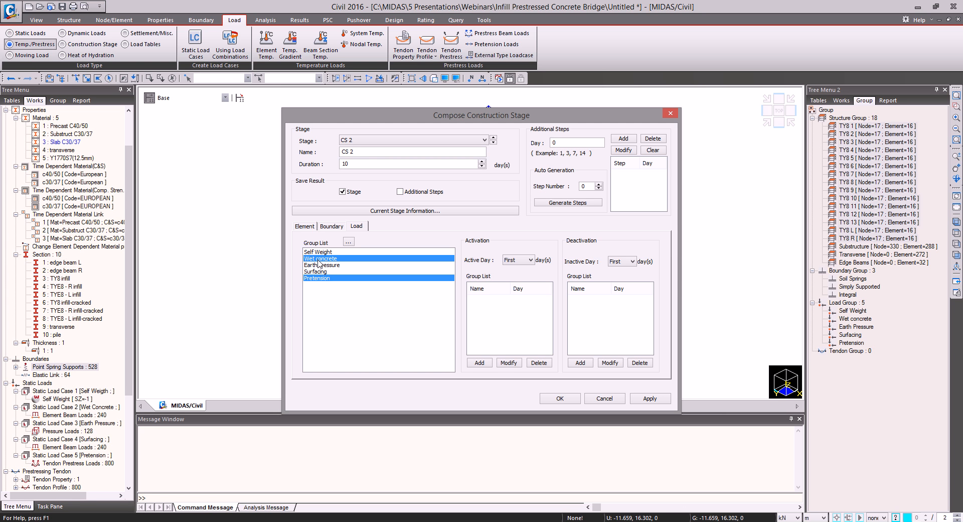
{"action": "left_click", "coordinate": [480, 362]}
{"action": "left_click", "coordinate": [650, 399]}
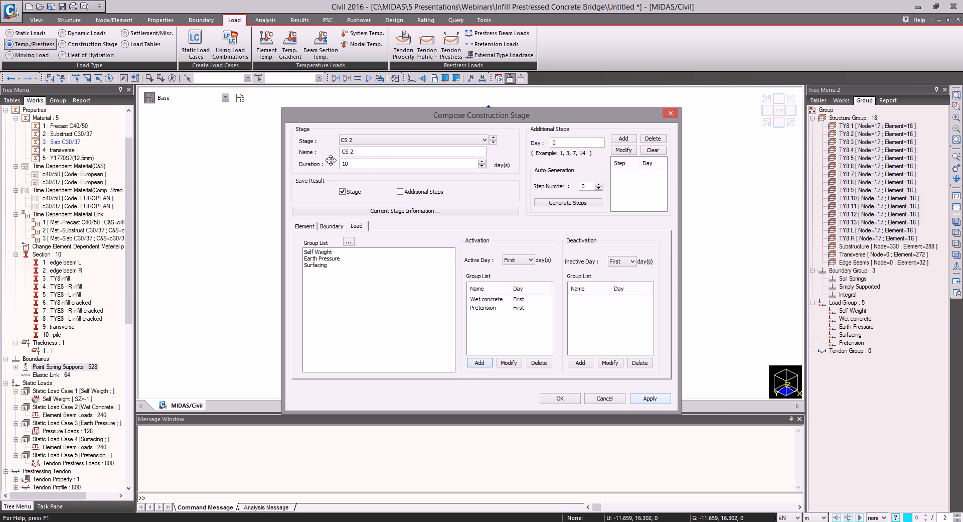
Set stage CS 3 to a 10000-day duration and activate element groups Transverse and Edge Beams with an age of 10 days
{"action": "left_click", "coordinate": [359, 166]}
{"action": "left_click", "coordinate": [305, 225]}
{"action": "left_click", "coordinate": [323, 356]}
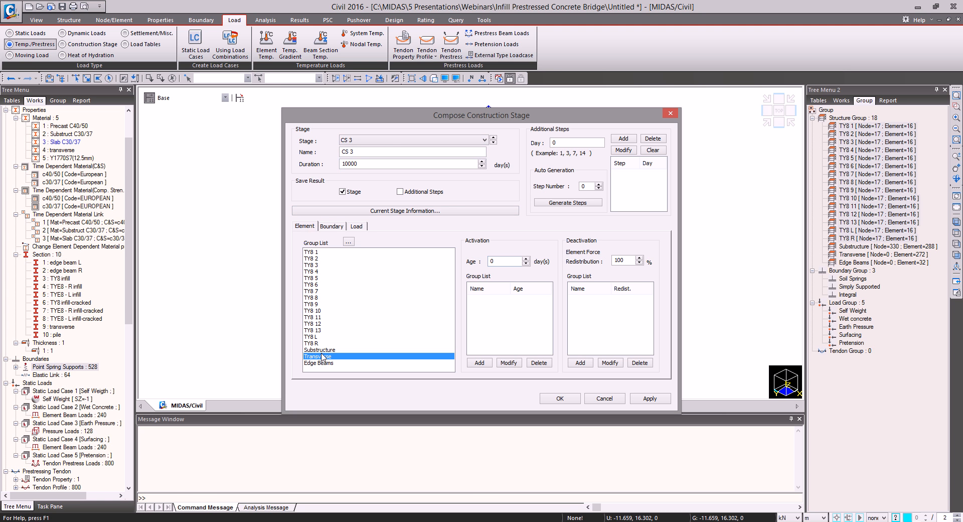
{"action": "left_click", "coordinate": [324, 363], "text": "ctrl"}
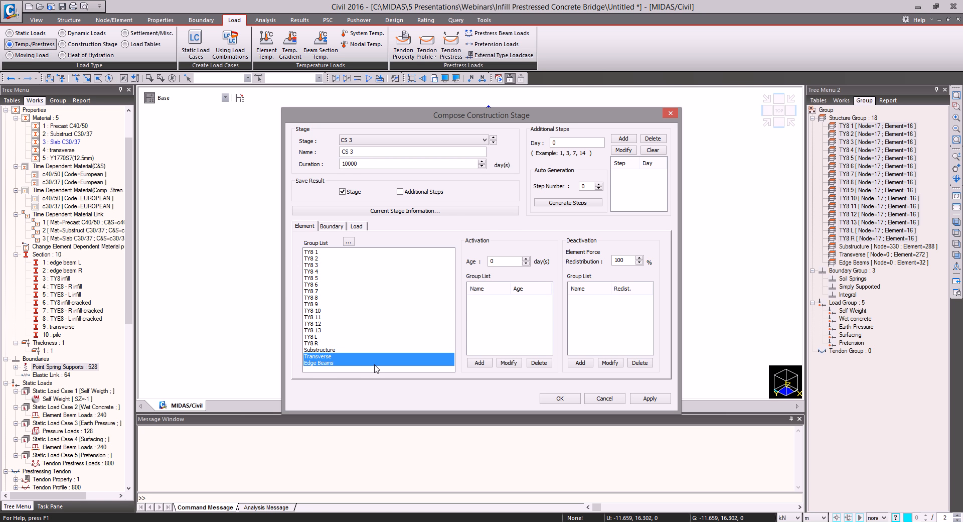
{"action": "double_click", "coordinate": [500, 260]}
{"action": "type", "text": "10"}
{"action": "left_click", "coordinate": [479, 362]}
In stage CS 3, deactivate boundary group Simply Supported and activate boundary group Integral in deformed position
{"action": "left_click", "coordinate": [339, 226]}
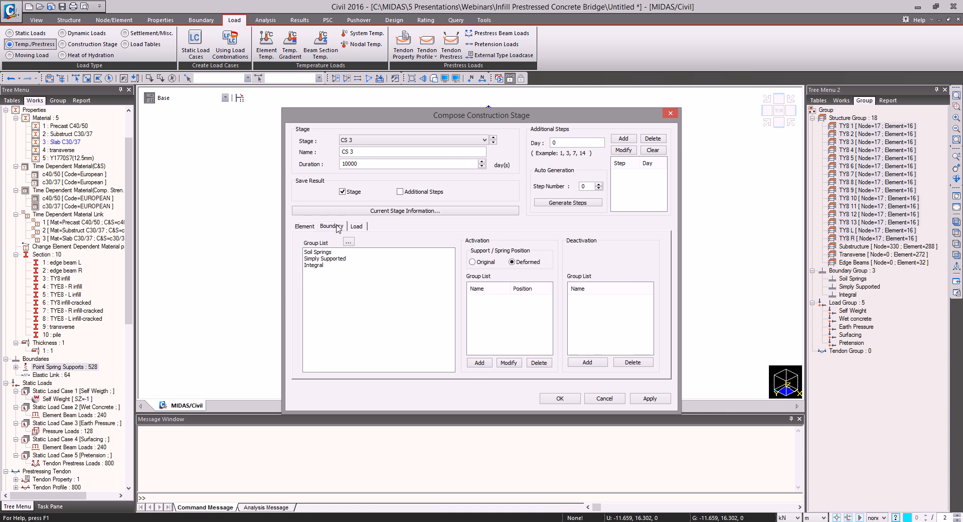
{"action": "left_click", "coordinate": [321, 258]}
{"action": "left_click", "coordinate": [587, 362]}
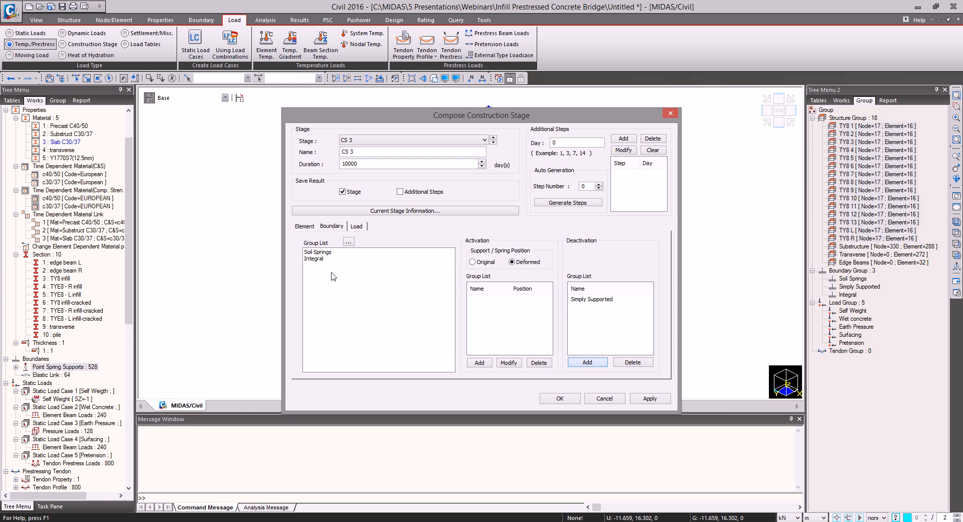
{"action": "left_click", "coordinate": [586, 300]}
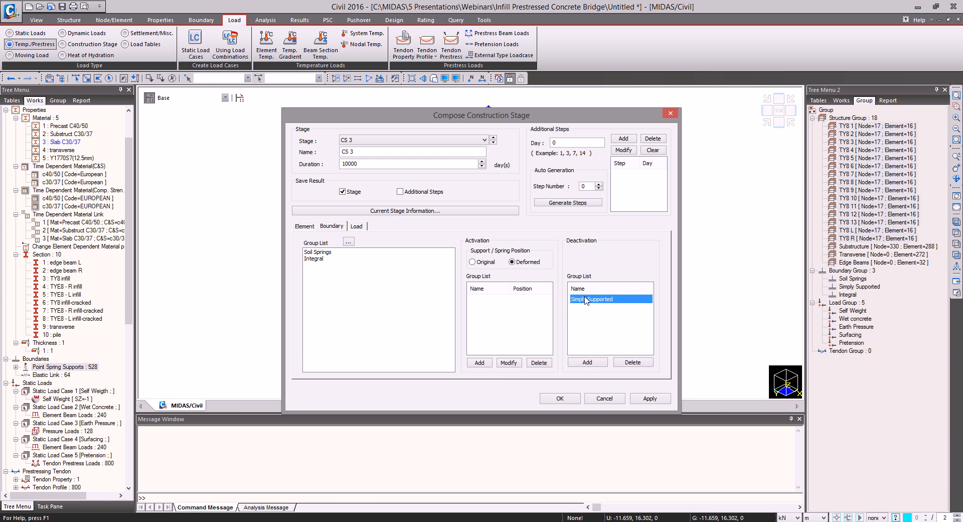
{"action": "left_click", "coordinate": [317, 258]}
{"action": "left_click", "coordinate": [483, 363]}
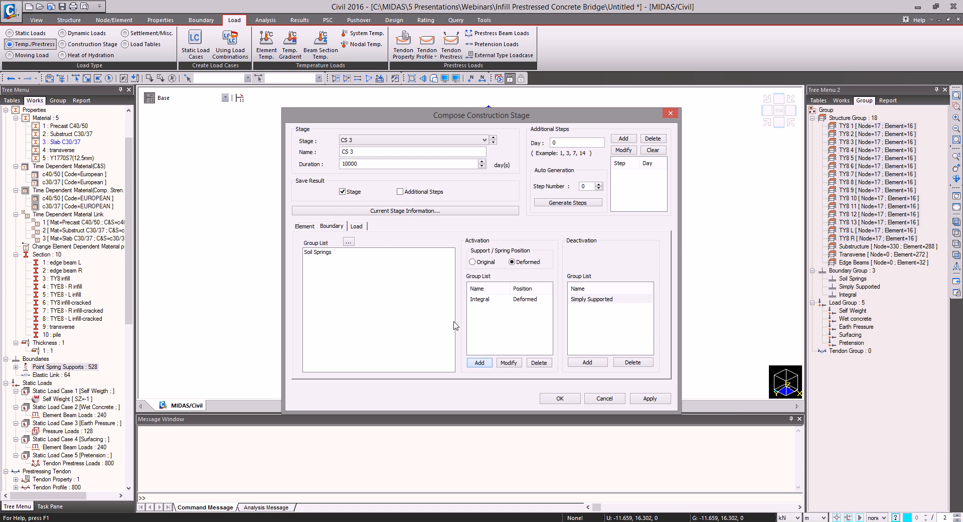
In stage CS 3, deactivate the Wet concrete load group, activate Surfacing, and finish the construction stage definition
{"action": "left_click", "coordinate": [358, 226]}
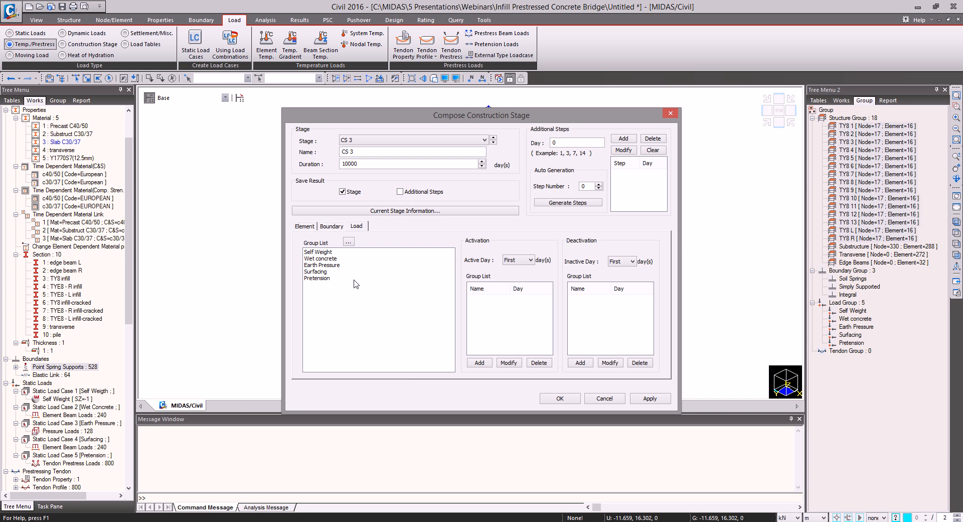
{"action": "left_click", "coordinate": [321, 259]}
{"action": "left_click", "coordinate": [590, 362]}
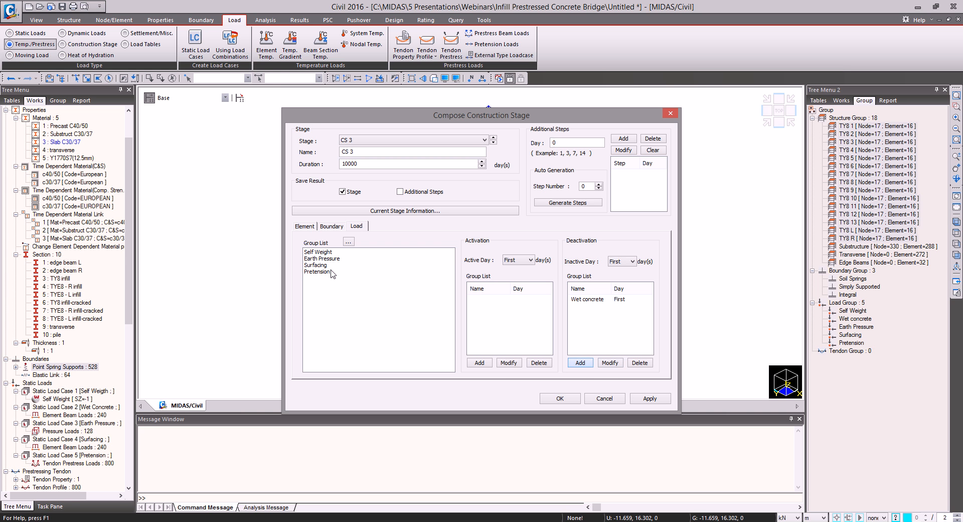
{"action": "left_click", "coordinate": [317, 264]}
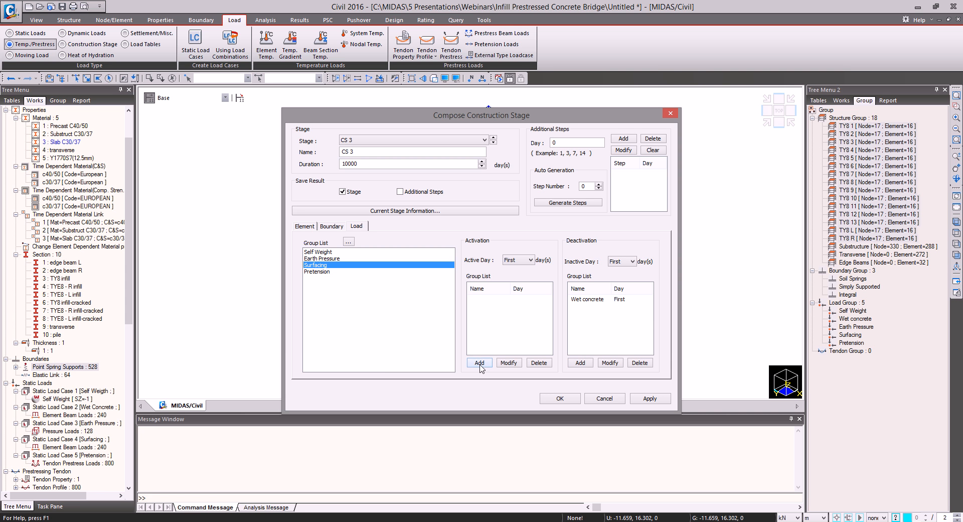
{"action": "left_click", "coordinate": [479, 363]}
{"action": "left_click", "coordinate": [561, 398]}
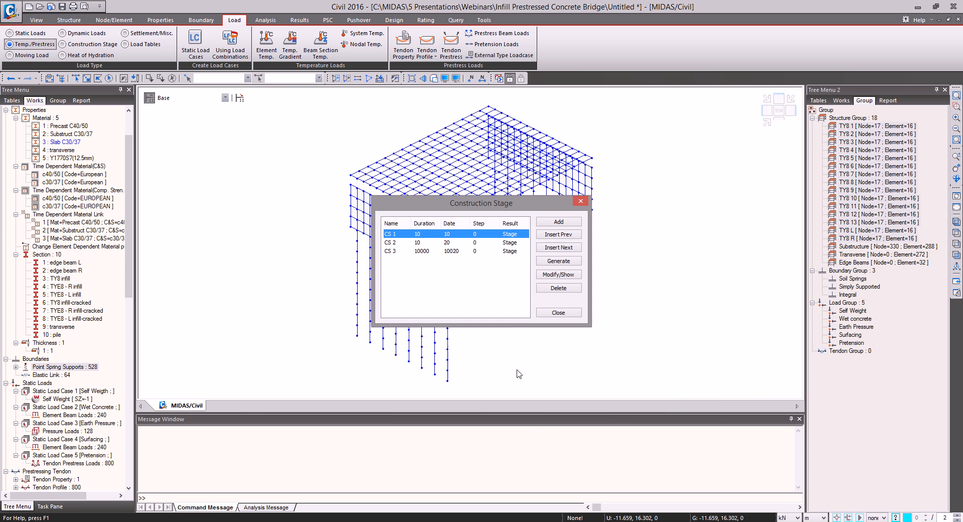
{"action": "left_click", "coordinate": [543, 313]}
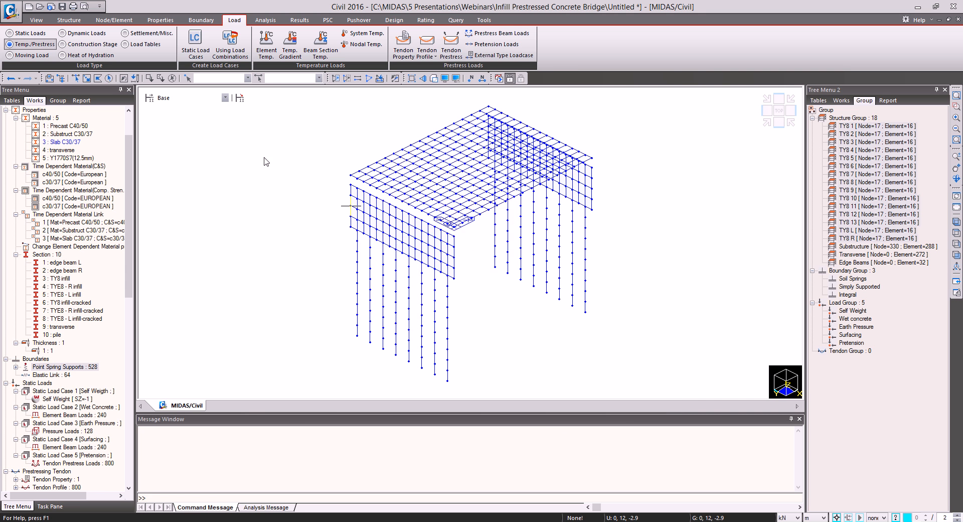
Add a composite section for construction stage with active stage CS 2 and section 3: TY8 infill
{"action": "left_click", "coordinate": [240, 98]}
{"action": "left_click_drag", "start_coordinate": [147, 37], "coordinate": [522, 157]}
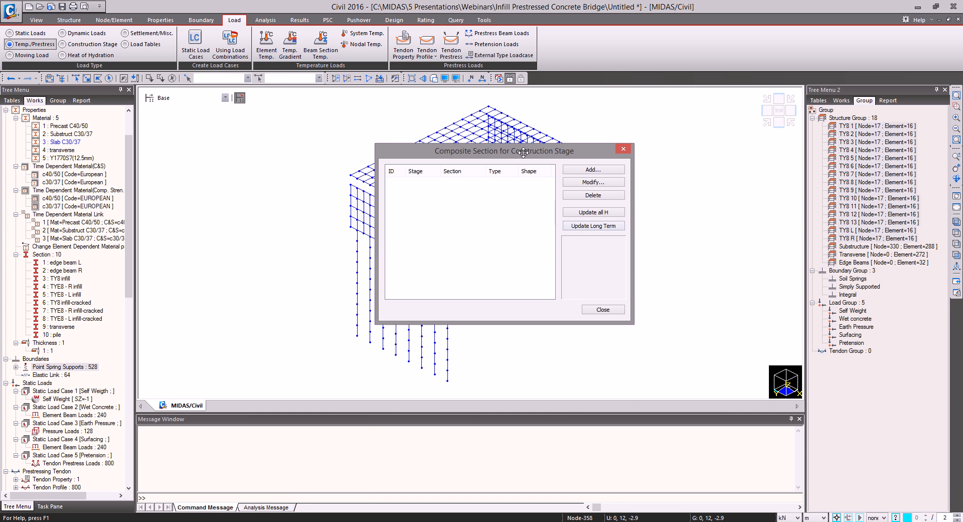
{"action": "left_click", "coordinate": [590, 171]}
{"action": "left_click_drag", "start_coordinate": [482, 324], "coordinate": [401, 202]}
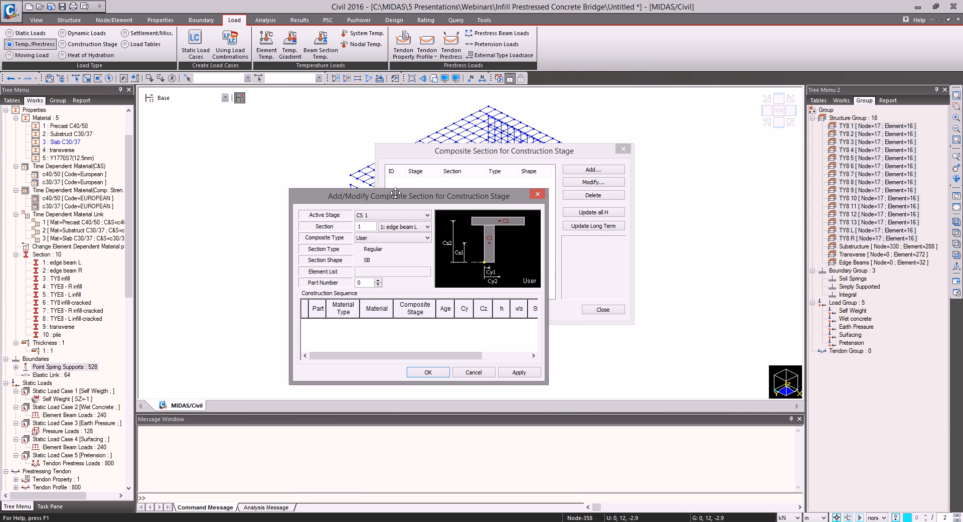
{"action": "left_click", "coordinate": [390, 227]}
{"action": "left_click", "coordinate": [389, 224]}
{"action": "left_click", "coordinate": [371, 218]}
{"action": "left_click", "coordinate": [366, 226]}
{"action": "left_click", "coordinate": [396, 226]}
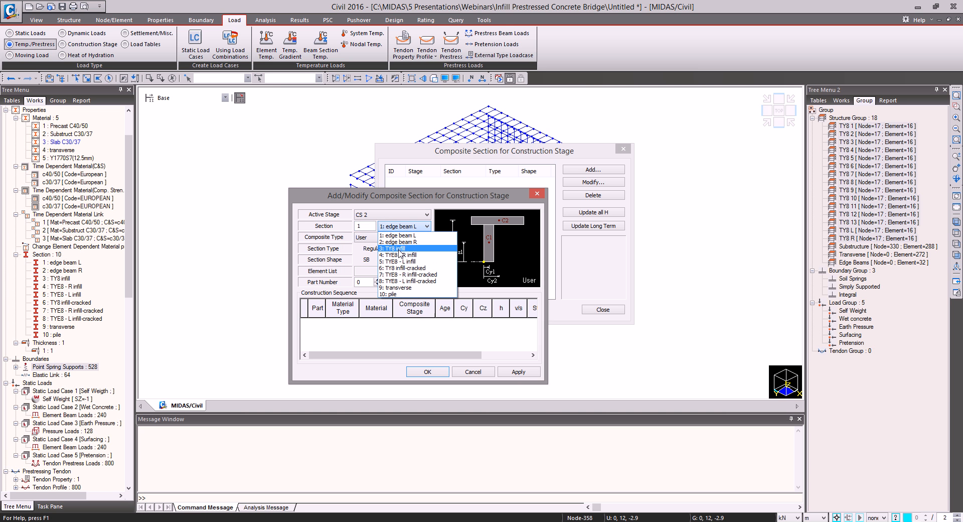
{"action": "left_click", "coordinate": [404, 249]}
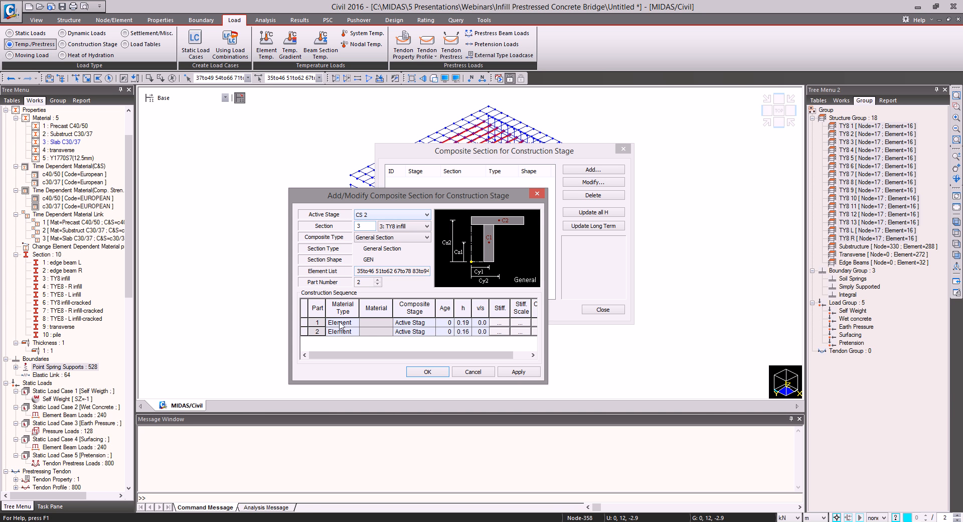
For TY8 infill, set part 1's age to 28 and define part 2 by material 3: Slab C30/37
{"action": "left_click", "coordinate": [451, 323]}
{"action": "left_click", "coordinate": [350, 332]}
{"action": "left_click", "coordinate": [354, 332]}
{"action": "left_click", "coordinate": [342, 347]}
{"action": "left_click", "coordinate": [387, 331]}
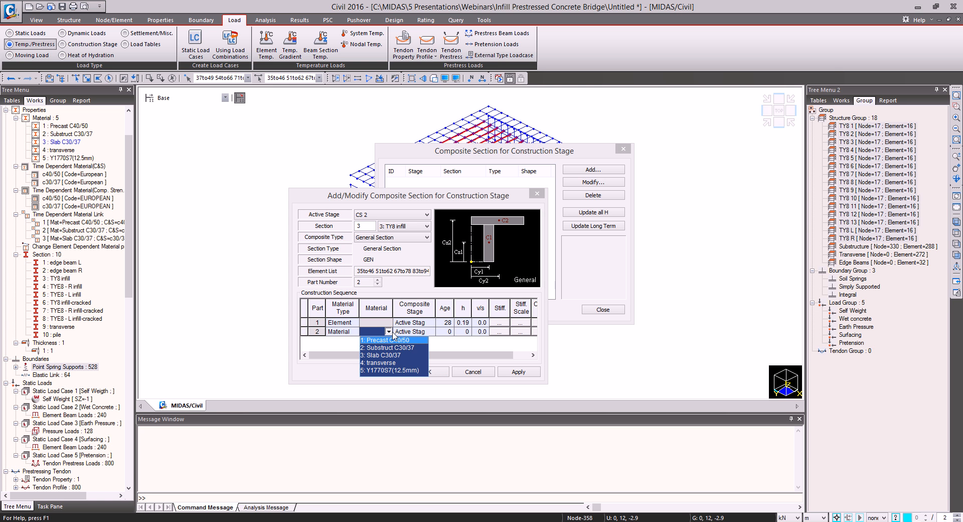
{"action": "left_click", "coordinate": [379, 355]}
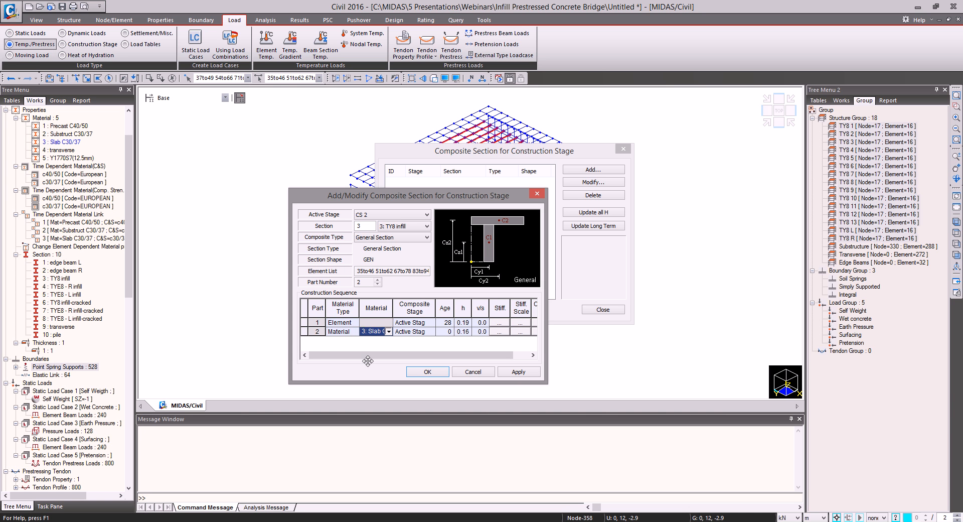
Set part 2 of TY8 infill to composite stage CS 3 with an age of 10, and apply the composite section
{"action": "left_click", "coordinate": [447, 332]}
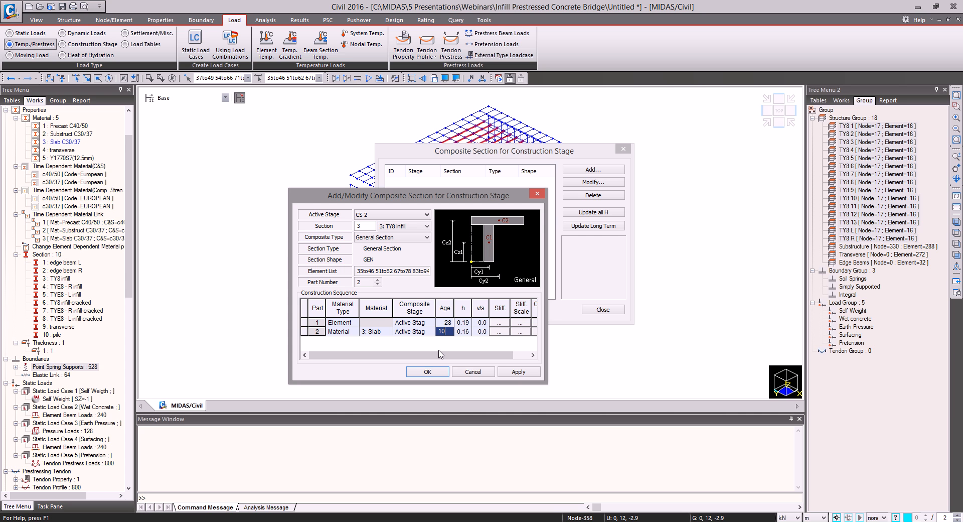
{"action": "left_click", "coordinate": [427, 331]}
{"action": "left_click", "coordinate": [431, 331]}
{"action": "left_click", "coordinate": [405, 355]}
{"action": "left_click", "coordinate": [448, 332]}
{"action": "left_click", "coordinate": [518, 372]}
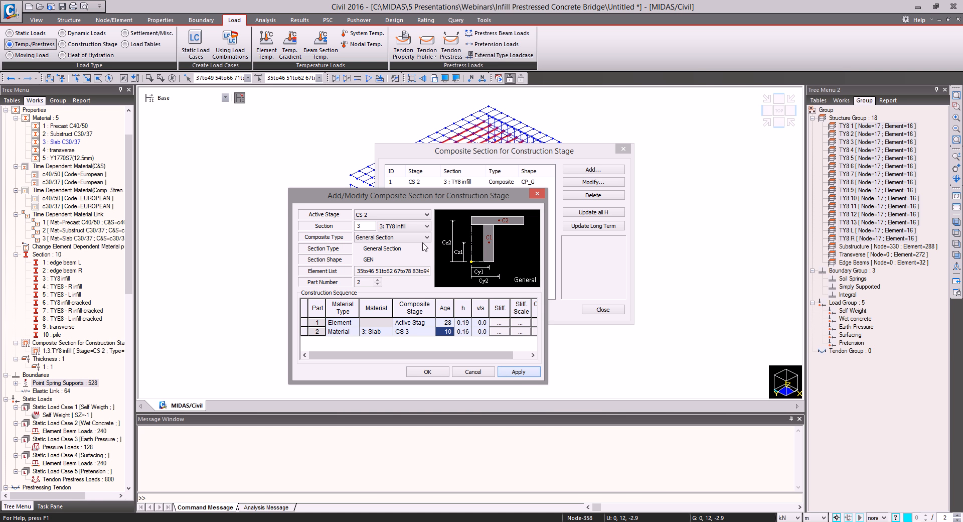
Select section 4: TYE8 - R infill, set part 1's age to 28, and assign material 3: Slab C30/37 to part 2
{"action": "left_click", "coordinate": [393, 226]}
{"action": "left_click", "coordinate": [396, 255]}
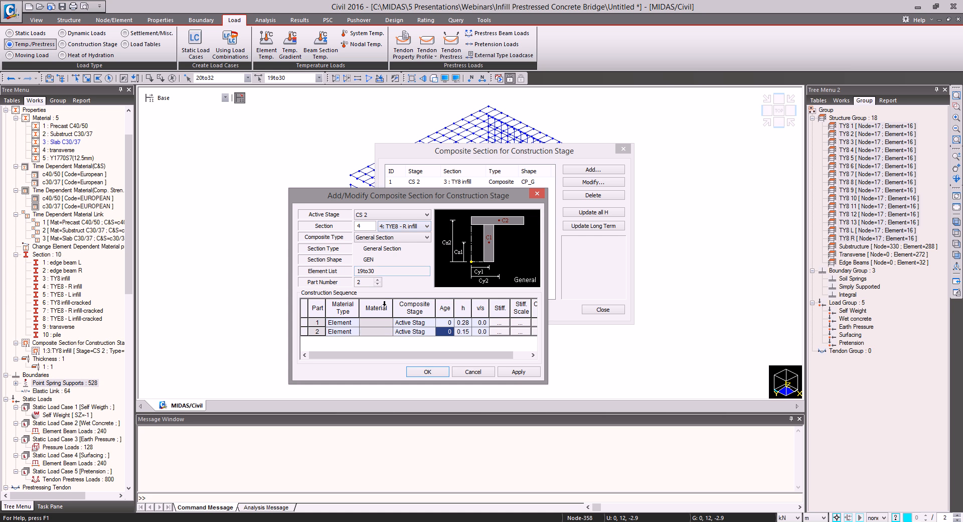
{"action": "double_click", "coordinate": [449, 322]}
{"action": "left_click", "coordinate": [356, 332]}
{"action": "left_click", "coordinate": [339, 348]}
{"action": "left_click", "coordinate": [382, 332]}
{"action": "left_click", "coordinate": [389, 331]}
{"action": "left_click", "coordinate": [374, 358]}
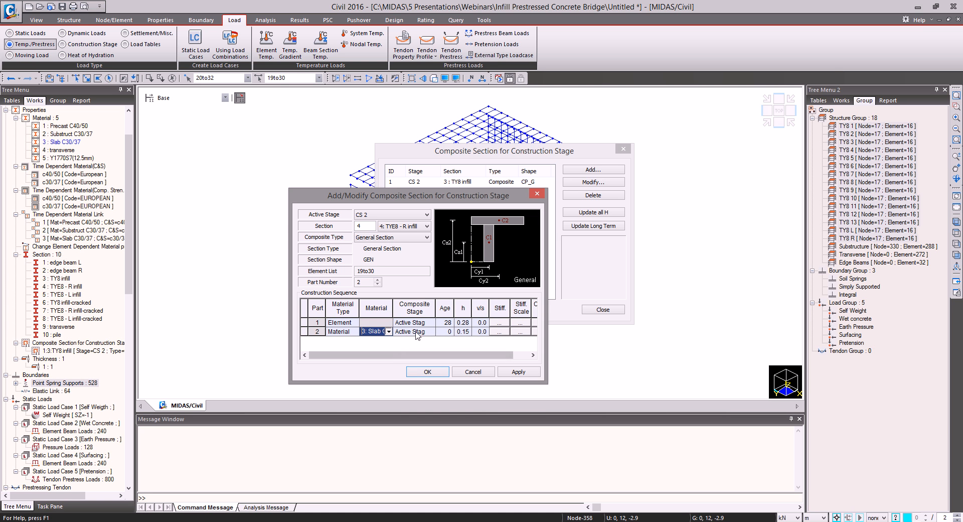
Set part 2 of TYE8 - R infill to composite stage CS 3 with an age of 10, and apply the composite section
{"action": "left_click", "coordinate": [427, 332]}
{"action": "left_click", "coordinate": [413, 355]}
{"action": "left_click", "coordinate": [448, 332]}
{"action": "type", "text": "10"}
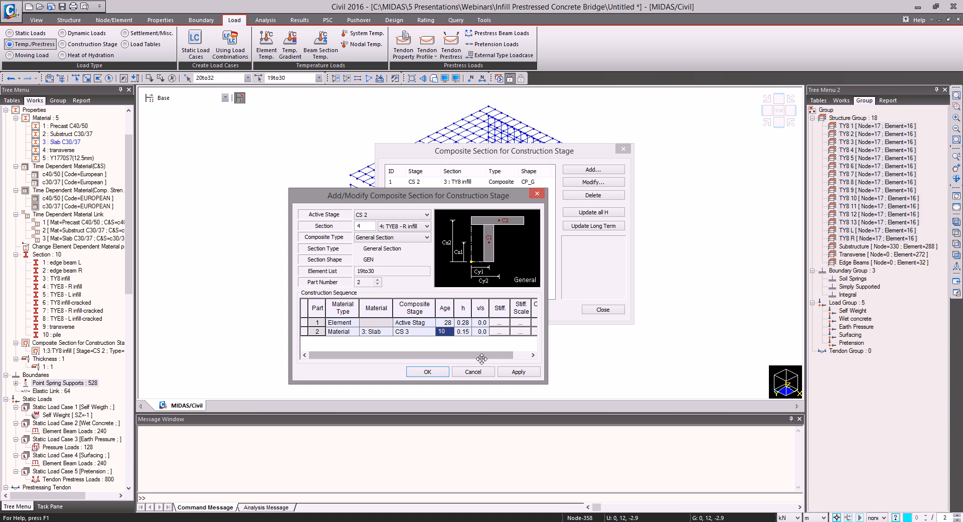
{"action": "left_click", "coordinate": [518, 372]}
Select section 5: TYE8 - L infill, set part 1's age to 28, and assign material 3: Slab C30/37 to part 2
{"action": "left_click", "coordinate": [395, 226]}
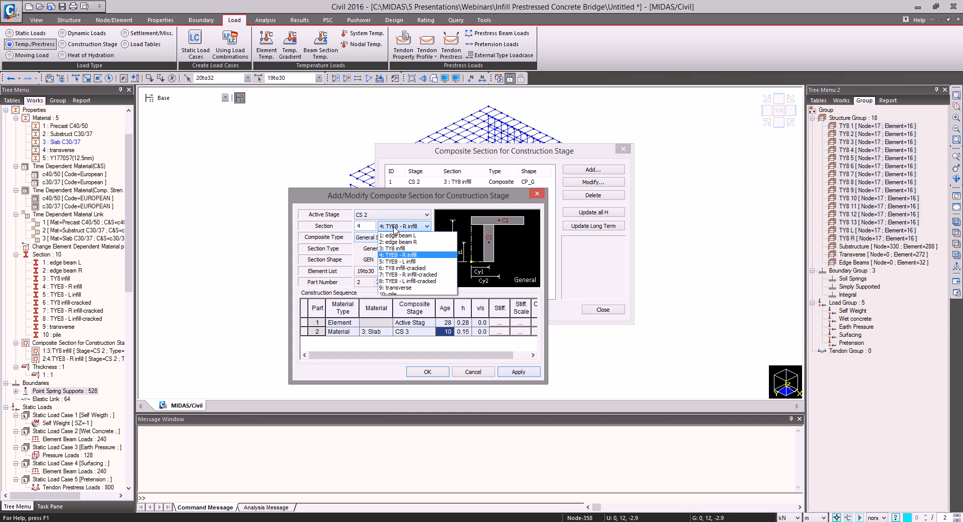
{"action": "left_click", "coordinate": [398, 261]}
{"action": "left_click", "coordinate": [451, 322]}
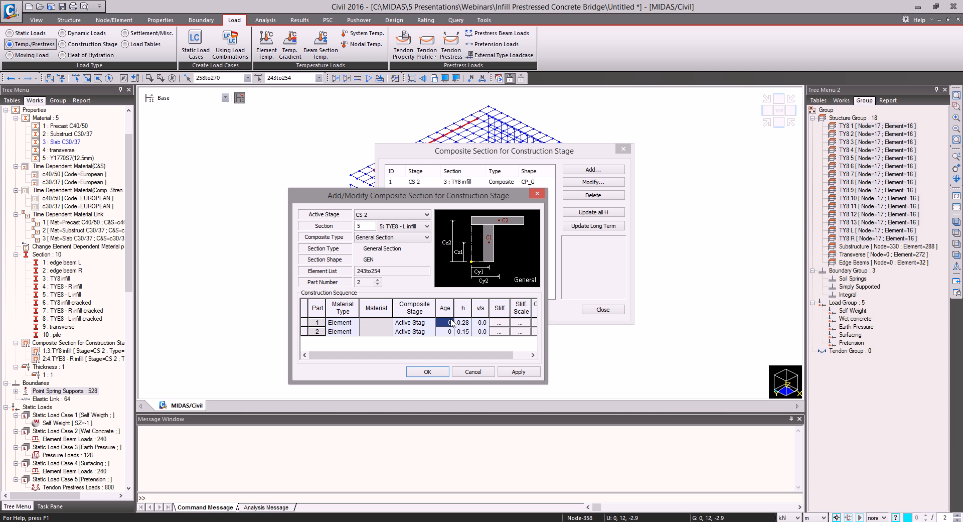
{"action": "left_click", "coordinate": [450, 323]}
{"action": "left_click", "coordinate": [355, 332]}
{"action": "left_click", "coordinate": [351, 347]}
{"action": "left_click", "coordinate": [376, 331]}
{"action": "left_click", "coordinate": [389, 331]}
{"action": "left_click", "coordinate": [386, 356]}
Set part 2 of TYE8 - L infill to composite stage CS 3 with an age of 10, and apply the composite section
{"action": "left_click", "coordinate": [427, 331]}
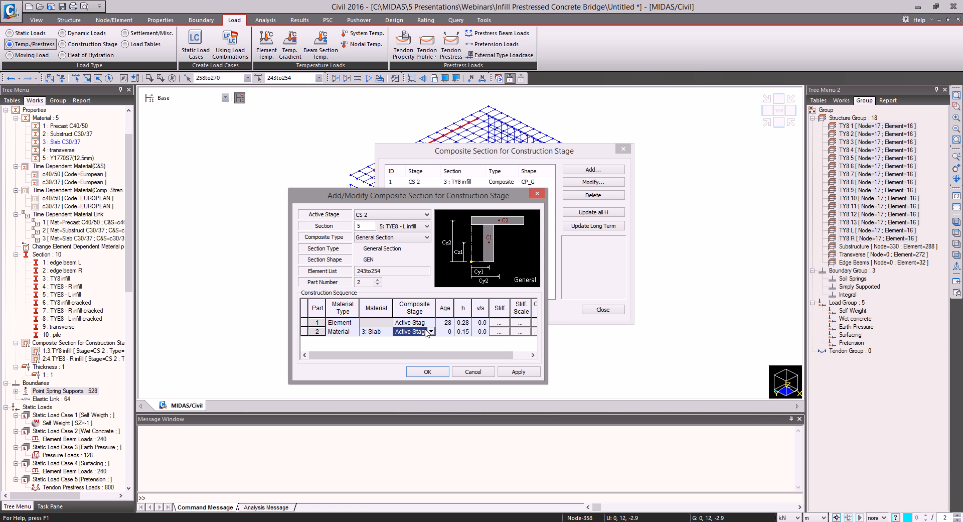
{"action": "left_click", "coordinate": [431, 332]}
{"action": "left_click", "coordinate": [436, 349]}
{"action": "left_click", "coordinate": [444, 332]}
{"action": "left_click", "coordinate": [444, 332]}
{"action": "type", "text": "10"}
{"action": "left_click", "coordinate": [519, 372]}
Select section 6: TY8 infill-cracked, set part 1's age to 28, and assign material 3: Slab C30/37 to part 2
{"action": "left_click", "coordinate": [420, 226]}
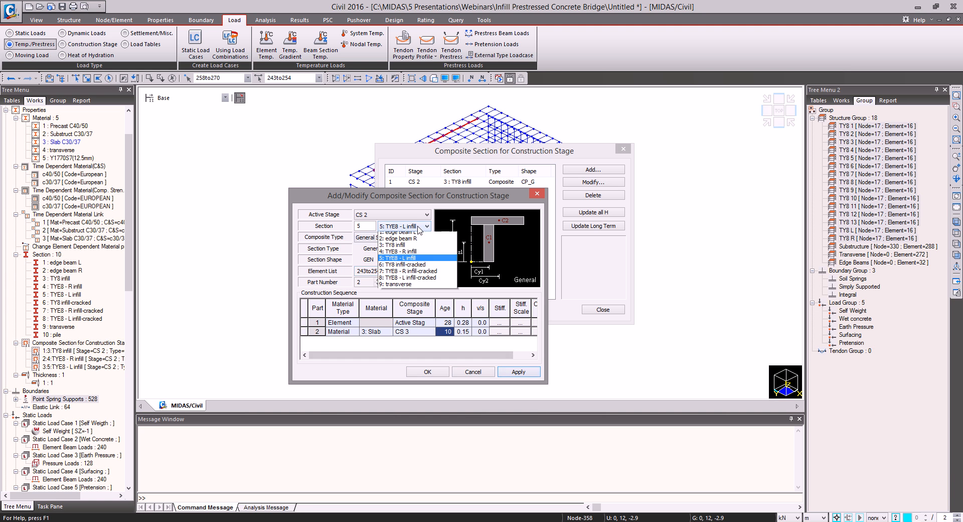
{"action": "left_click", "coordinate": [408, 264]}
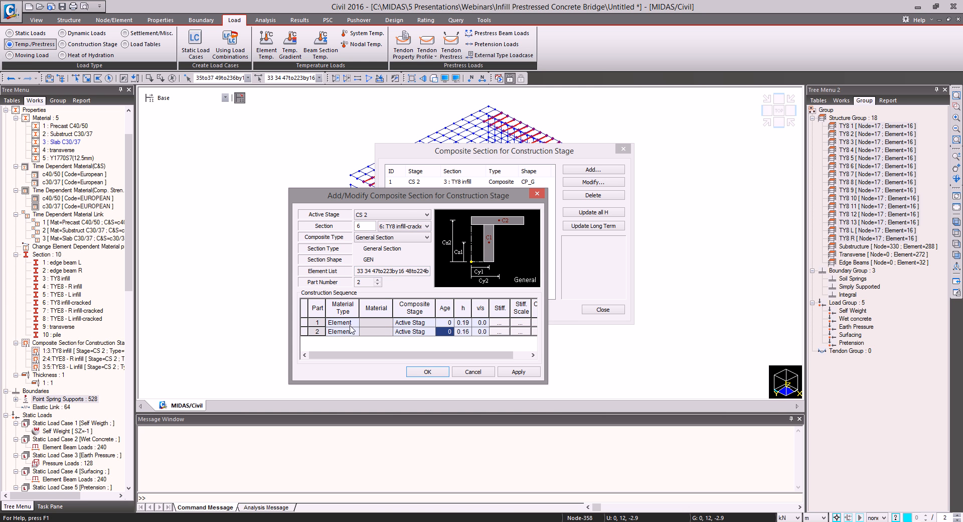
{"action": "left_click", "coordinate": [447, 323]}
{"action": "left_click", "coordinate": [447, 322]}
{"action": "left_click", "coordinate": [354, 333]}
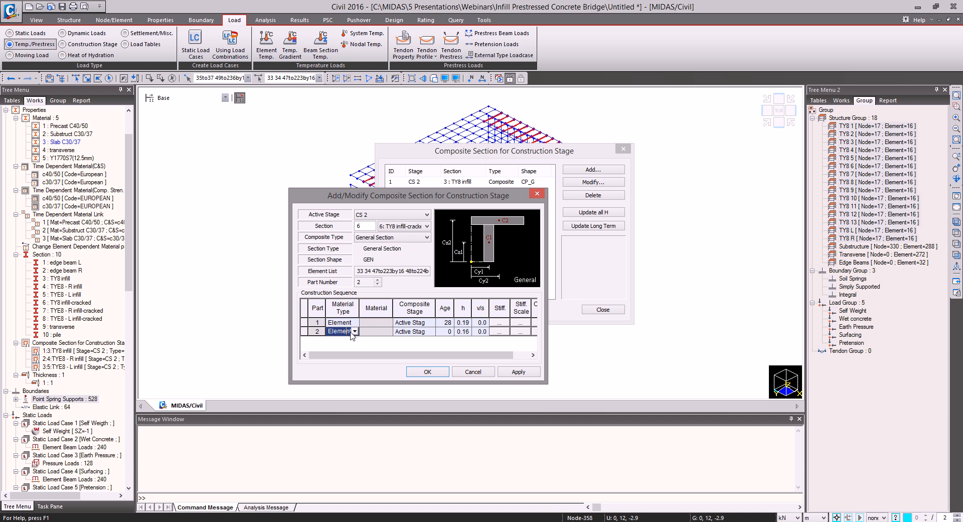
{"action": "left_click", "coordinate": [355, 332]}
{"action": "left_click", "coordinate": [346, 348]}
{"action": "left_click", "coordinate": [372, 331]}
{"action": "left_click", "coordinate": [388, 332]}
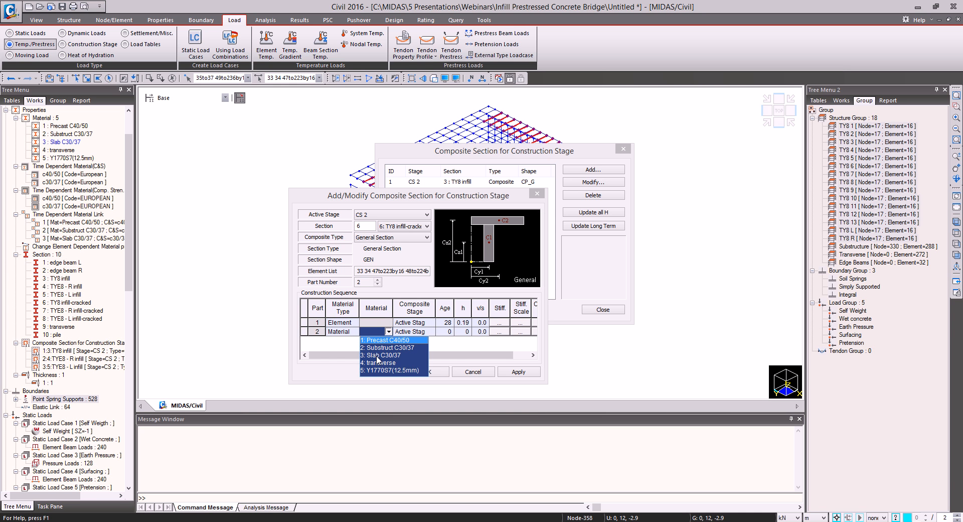
{"action": "left_click", "coordinate": [379, 357]}
Set part 2 of TY8 infill-cracked to composite stage CS 3 with an age of 10
{"action": "left_click", "coordinate": [426, 331]}
{"action": "left_click", "coordinate": [431, 332]}
{"action": "left_click", "coordinate": [432, 340]}
{"action": "left_click", "coordinate": [452, 331]}
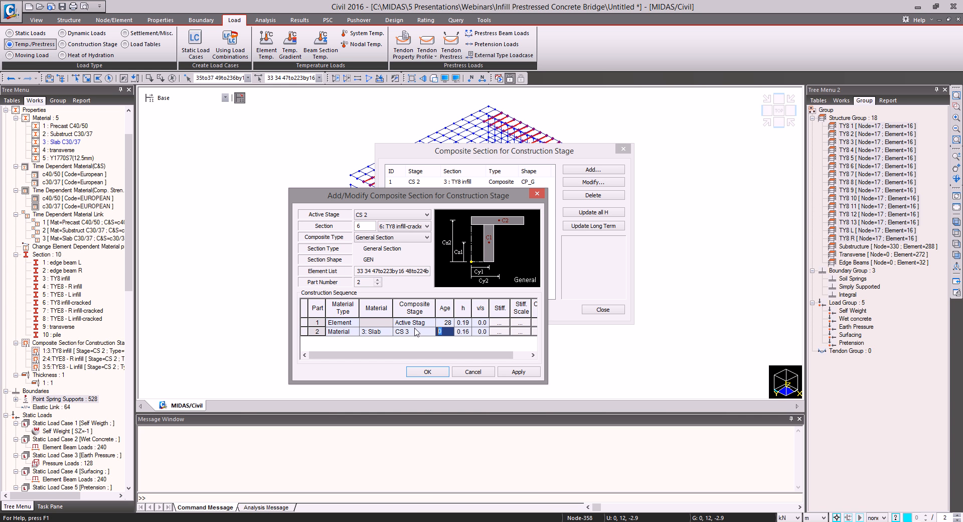
{"action": "type", "text": "10"}
Set all stiffness scale factors except Weight to 0 for part 2 of TY8 infill-cracked, and apply the composite section
{"action": "left_click", "coordinate": [520, 331]}
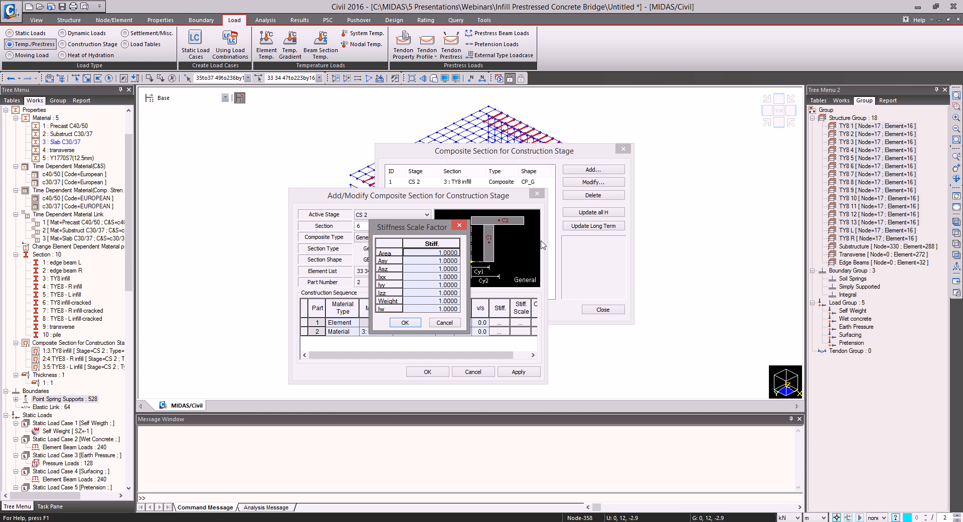
{"action": "key", "text": "Down"}
{"action": "type", "text": "0"}
{"action": "key", "text": "Up"}
{"action": "type", "text": "0"}
{"action": "key", "text": "Down"}
{"action": "key", "text": "Down"}
{"action": "type", "text": "0"}
{"action": "key", "text": "Down"}
{"action": "type", "text": "0"}
{"action": "key", "text": "Down"}
{"action": "type", "text": "0"}
{"action": "key", "text": "Down"}
{"action": "type", "text": "0"}
{"action": "key", "text": "Down"}
{"action": "key", "text": "Down"}
{"action": "type", "text": "0"}
{"action": "key", "text": "Up"}
{"action": "key", "text": "Up"}
{"action": "key", "text": "Up"}
{"action": "key", "text": "Up"}
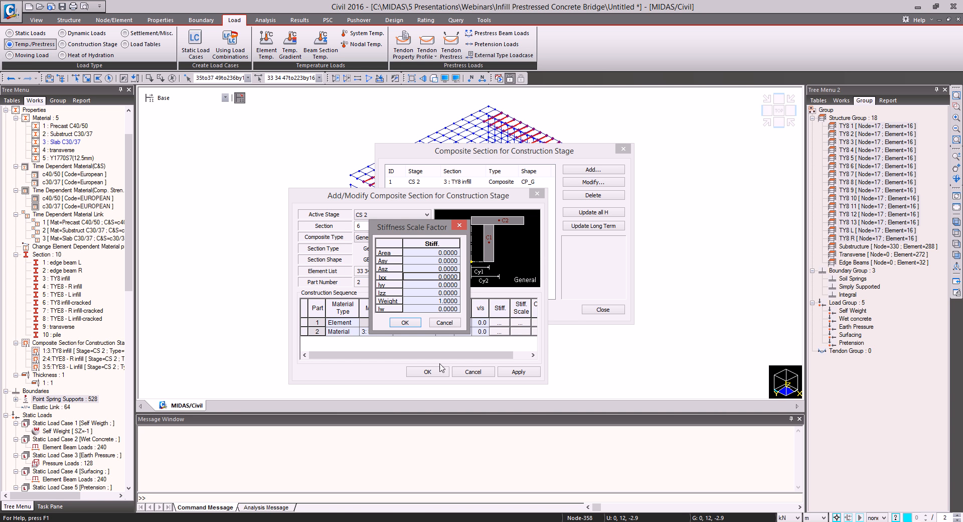
{"action": "left_click", "coordinate": [405, 324]}
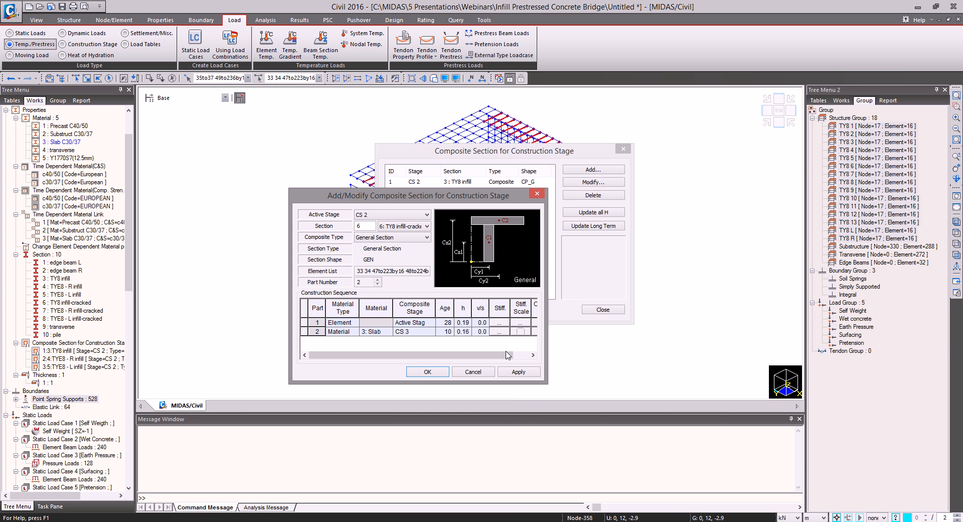
{"action": "left_click", "coordinate": [518, 371]}
Select section 7: TYE8 - R infill-cracked, set part 1's age to 28, and assign material 3: Slab C30/37 to part 2
{"action": "scroll", "coordinate": [396, 227], "scroll_direction": "down", "scroll_amount": 1}
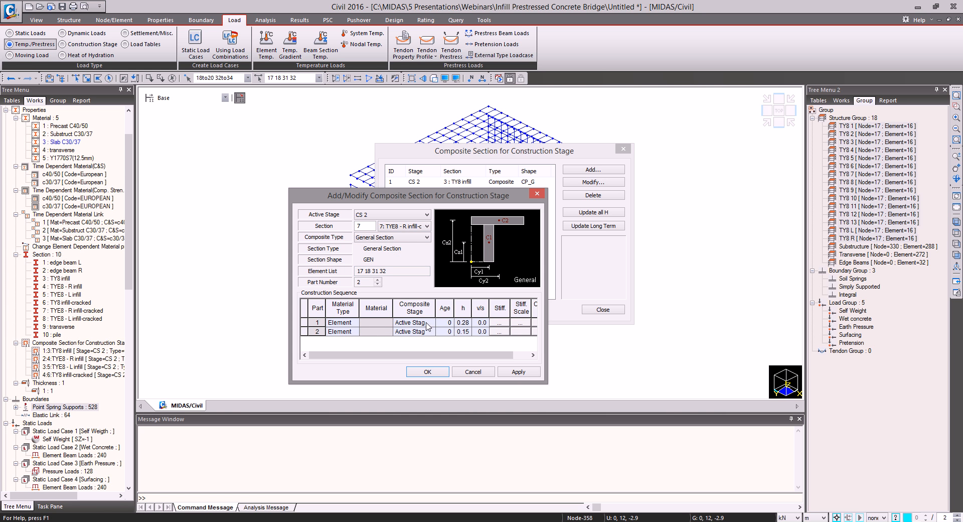
{"action": "left_click", "coordinate": [451, 322]}
{"action": "left_click", "coordinate": [343, 331]}
{"action": "left_click", "coordinate": [341, 347]}
{"action": "left_click", "coordinate": [388, 331]}
{"action": "left_click", "coordinate": [381, 355]}
Set part 2 of TYE8 - R infill-cracked to composite stage CS 3 with an age of 10
{"action": "left_click", "coordinate": [412, 331]}
{"action": "left_click", "coordinate": [431, 331]}
{"action": "left_click", "coordinate": [405, 355]}
{"action": "left_click", "coordinate": [445, 332]}
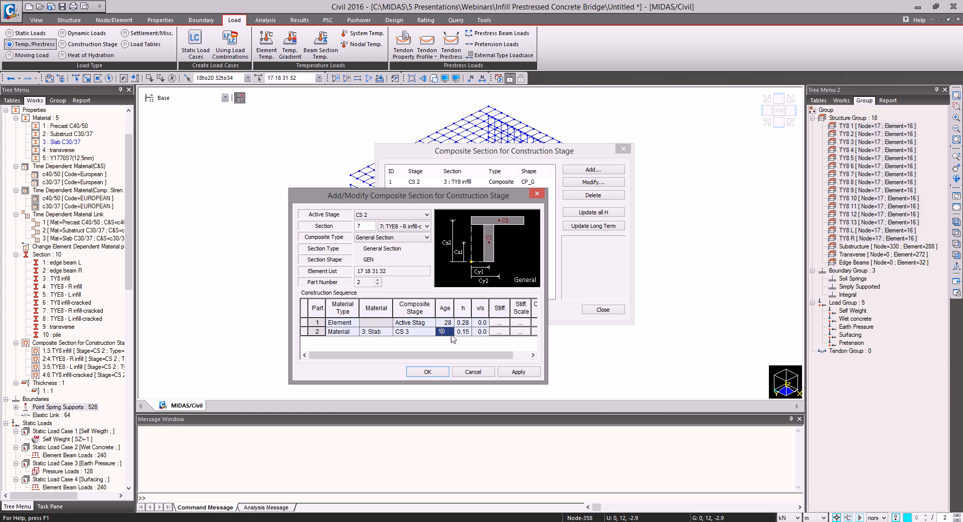
Set all stiffness scale factors except Weight to 0 for part 2 of TYE8 - R infill-cracked, and apply the composite section
{"action": "left_click", "coordinate": [520, 333]}
{"action": "type", "text": "0 0 0 0 0 0  0"}
{"action": "key", "text": "Up"}
{"action": "key", "text": "Up"}
{"action": "left_click", "coordinate": [404, 332]}
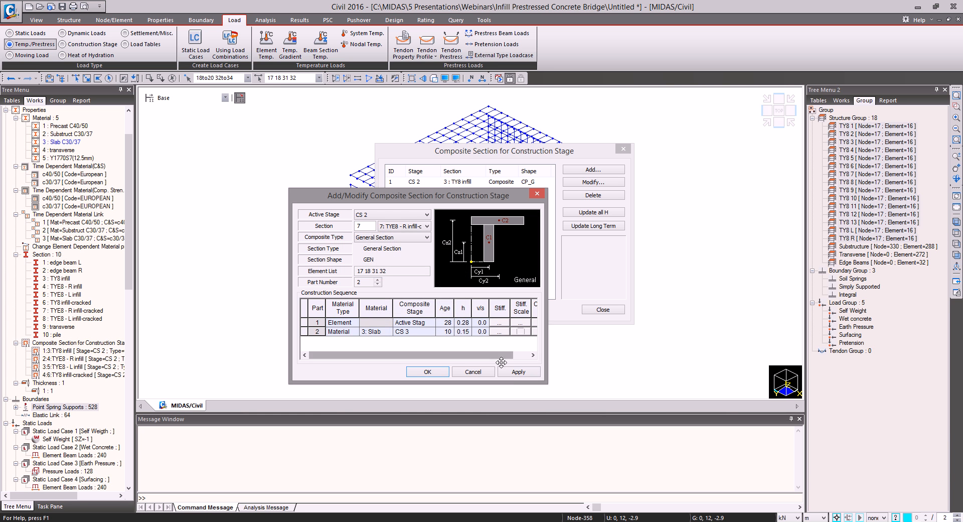
{"action": "left_click", "coordinate": [521, 372]}
Select section 8: TYE8 - L infill-cracked, set part 1's age to 28, and assign material 3: Slab C30/37 to part 2
{"action": "left_click", "coordinate": [401, 226]}
{"action": "left_click", "coordinate": [403, 281]}
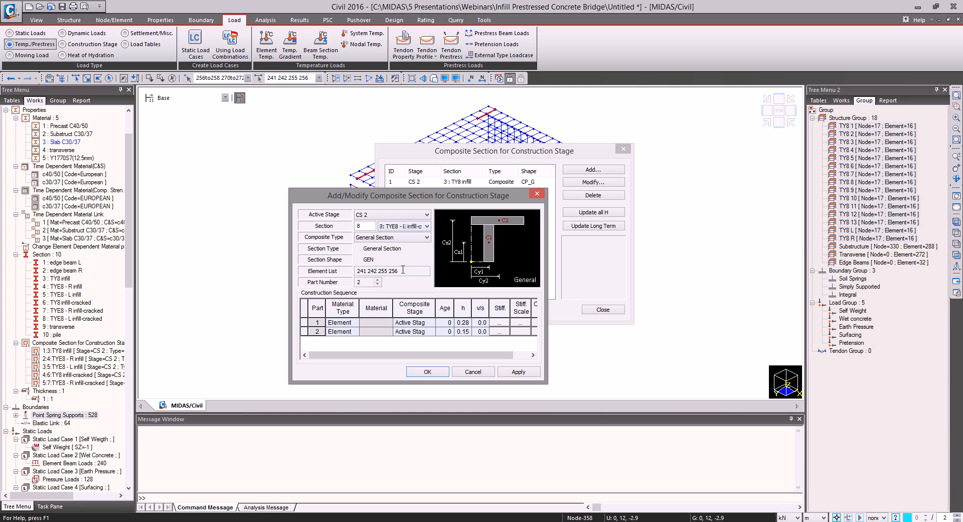
{"action": "left_click", "coordinate": [449, 323]}
{"action": "double_click", "coordinate": [357, 333]}
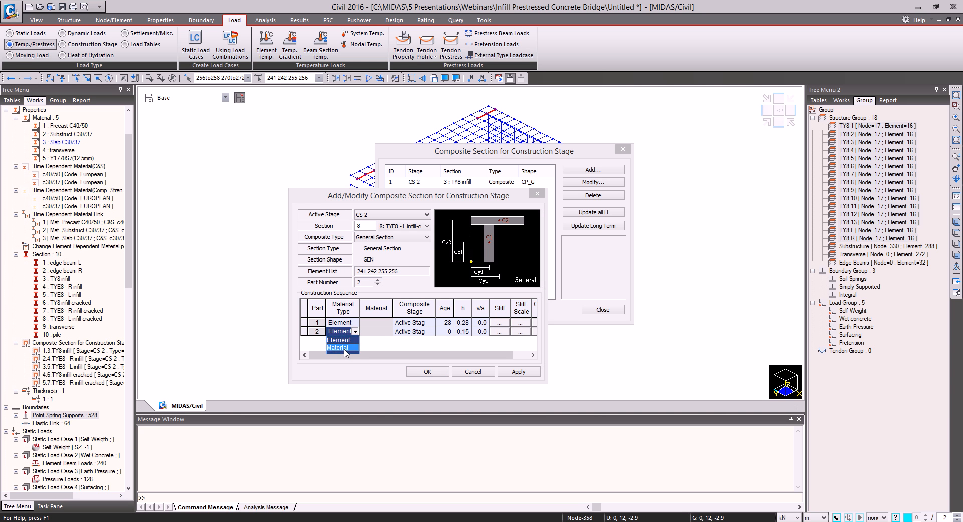
{"action": "left_click", "coordinate": [345, 349]}
{"action": "left_click", "coordinate": [388, 332]}
{"action": "left_click", "coordinate": [389, 332]}
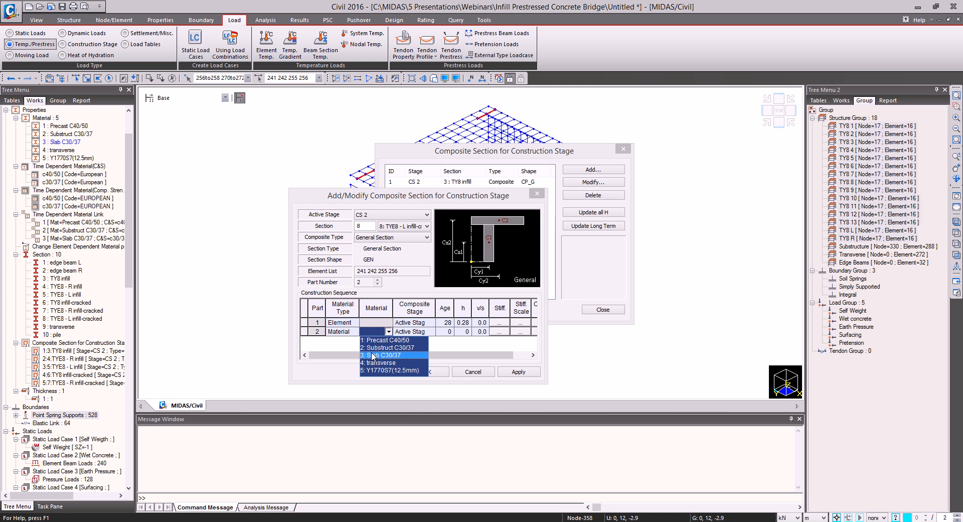
{"action": "left_click", "coordinate": [372, 356]}
Set part 2 of TYE8 - L infill-cracked to composite stage CS 3 with an age of 10
{"action": "double_click", "coordinate": [432, 332]}
{"action": "left_click", "coordinate": [402, 354]}
{"action": "left_click", "coordinate": [441, 331]}
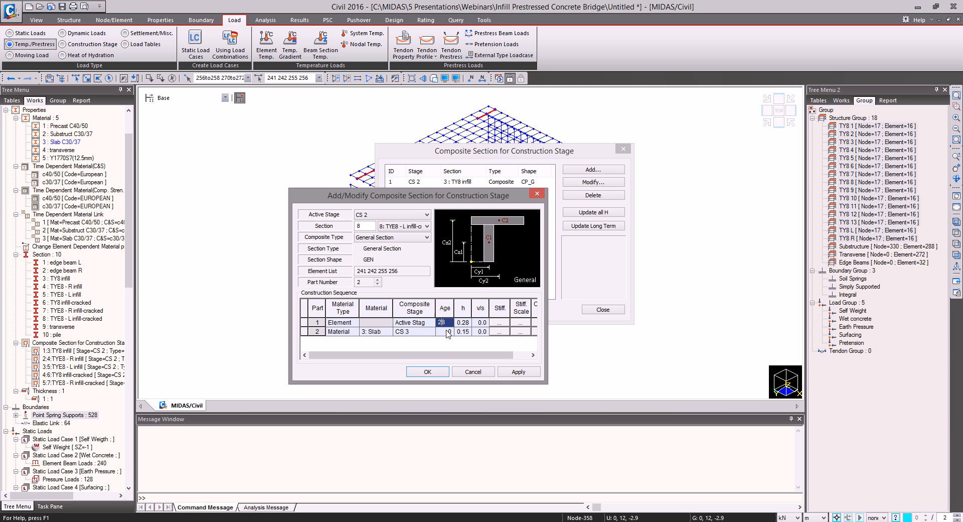
{"action": "type", "text": "10"}
Set the Area, Asy, Asz, Ixx, Iyy and Izz scale factors of TYE8 - L infill-cracked part 2 to 0, and finish the composite section definitions
{"action": "left_click", "coordinate": [520, 331]}
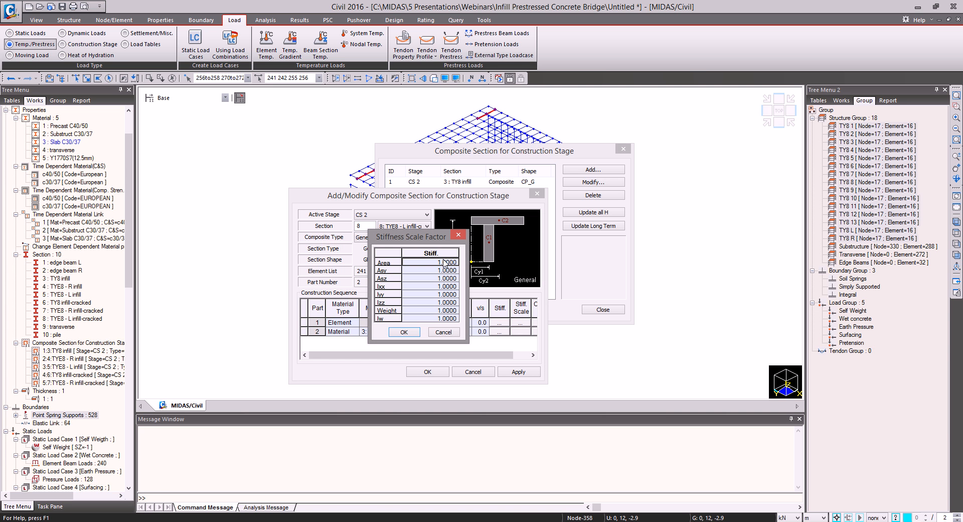
{"action": "type", "text": "0 0 0 0 0 0"}
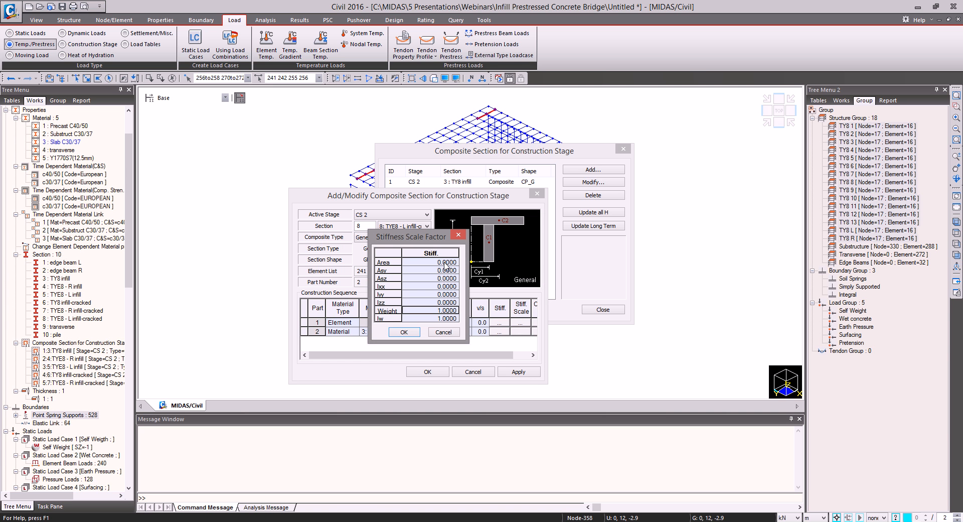
{"action": "left_click", "coordinate": [404, 333]}
{"action": "left_click", "coordinate": [427, 371]}
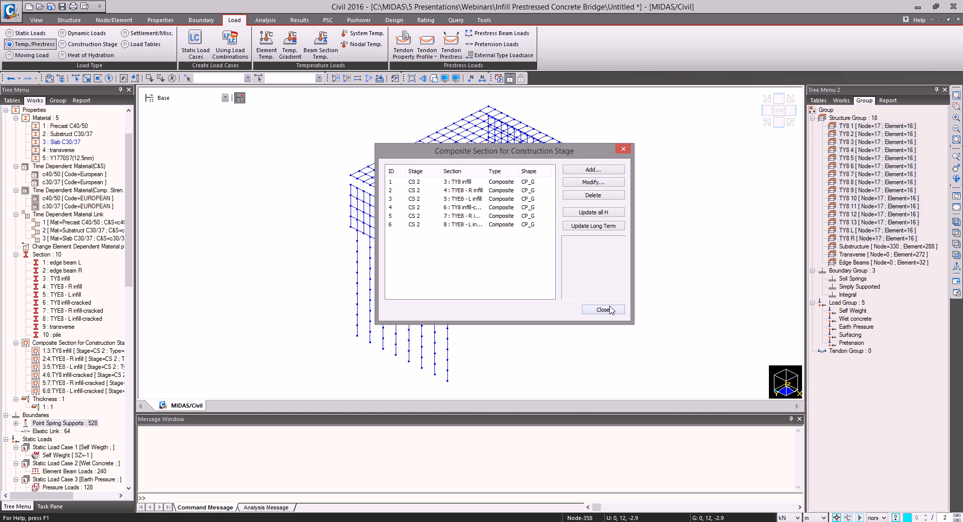
{"action": "left_click", "coordinate": [603, 310]}
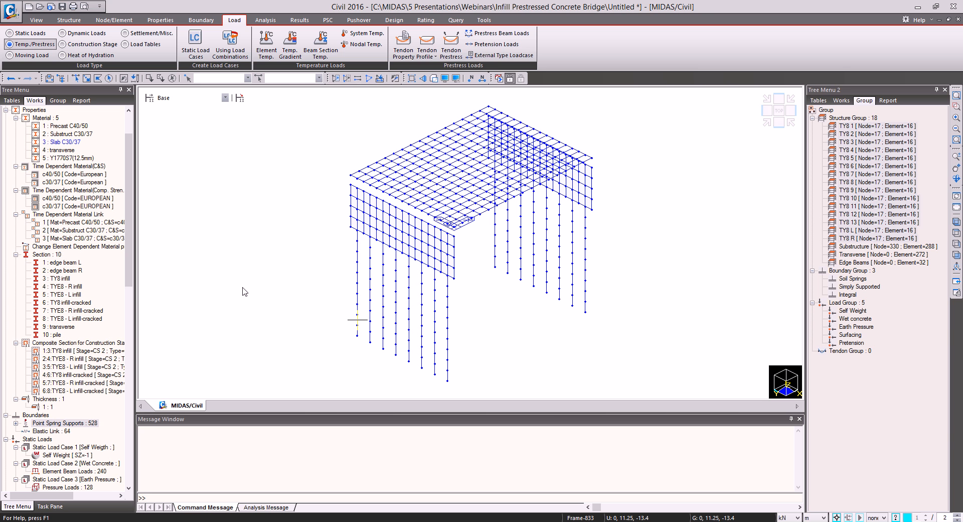
Show the model with solid sections and examine construction stages CS 1, CS 2 and CS 3, including the girder ends above the abutment
{"action": "key", "text": "ctrl+h"}
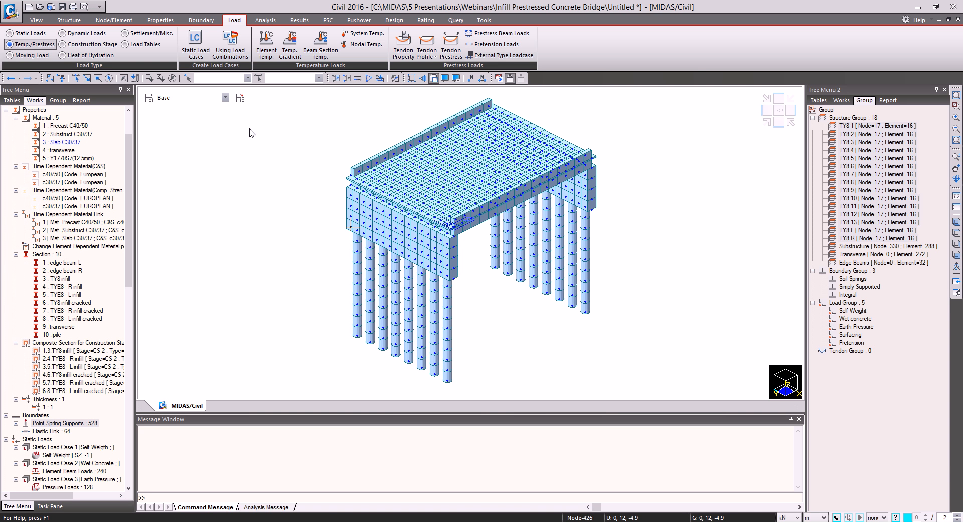
{"action": "left_click", "coordinate": [181, 98]}
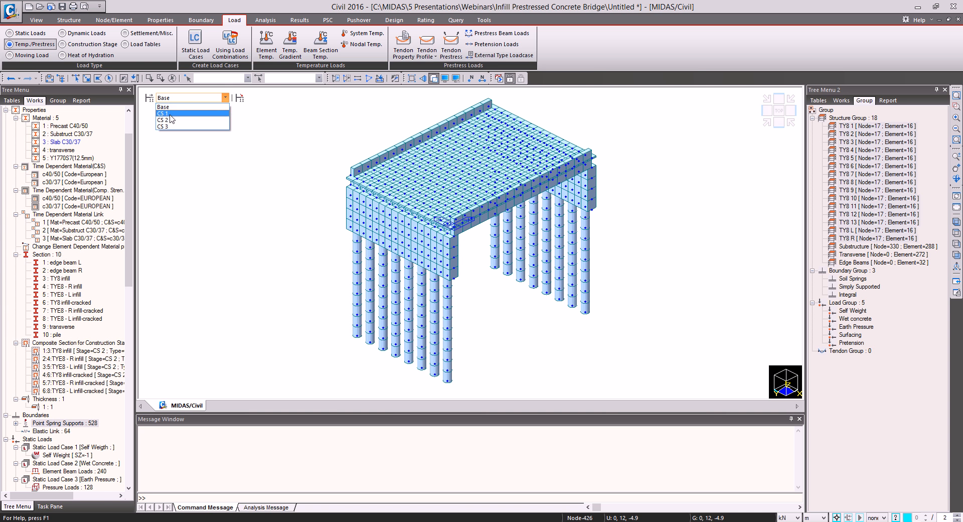
{"action": "left_click", "coordinate": [175, 115]}
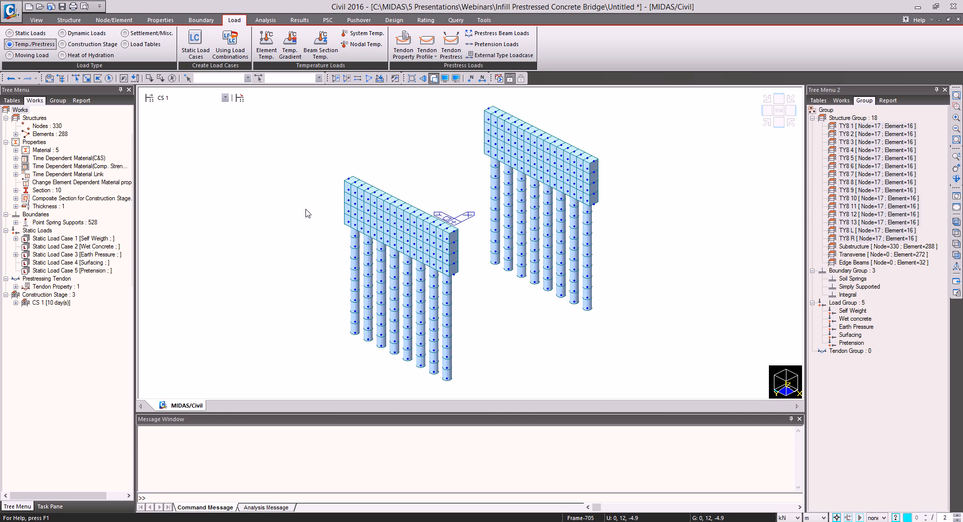
{"action": "mouse_move", "coordinate": [308, 214]}
{"action": "scroll", "coordinate": [187, 98], "scroll_direction": "down", "scroll_amount": 1}
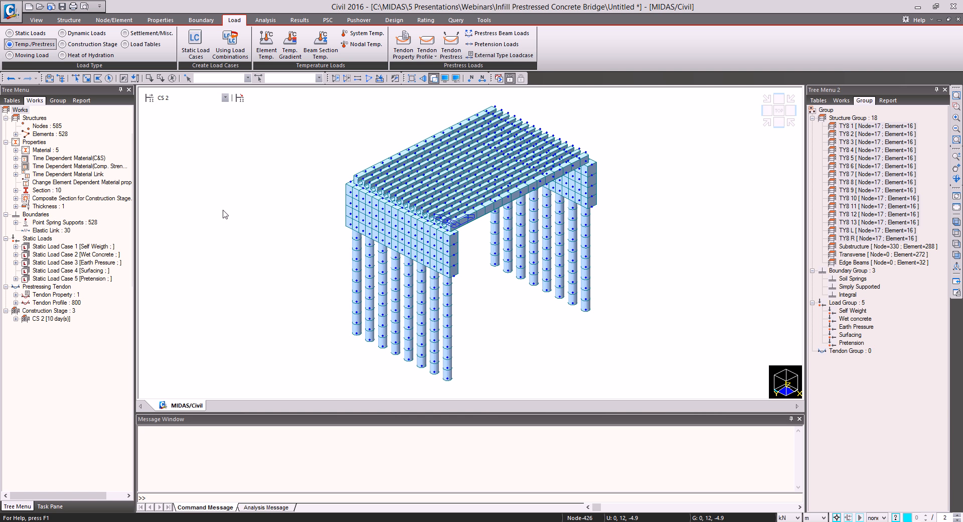
{"action": "key", "text": "Down"}
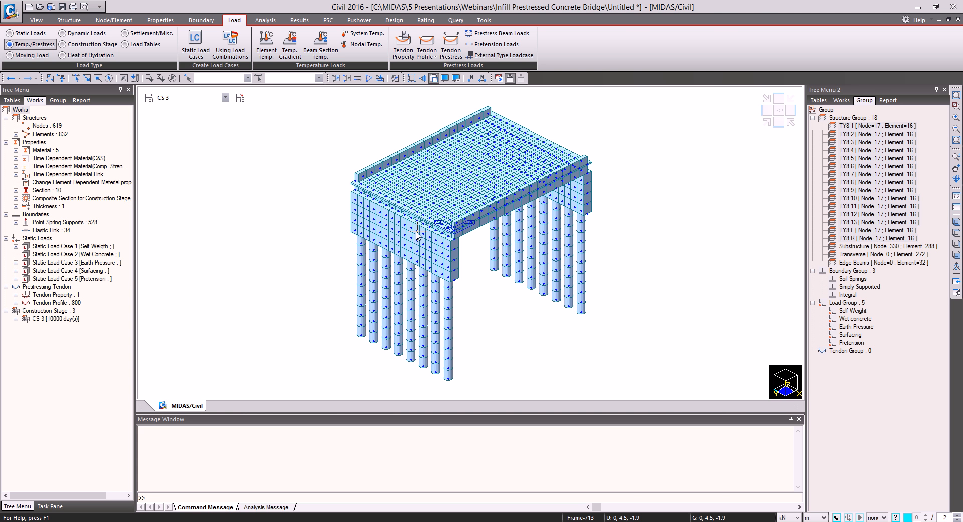
{"action": "middle_click_drag", "start_coordinate": [415, 230], "coordinate": [434, 219], "text": "ctrl"}
{"action": "scroll", "coordinate": [417, 224], "scroll_direction": "up", "scroll_amount": 5}
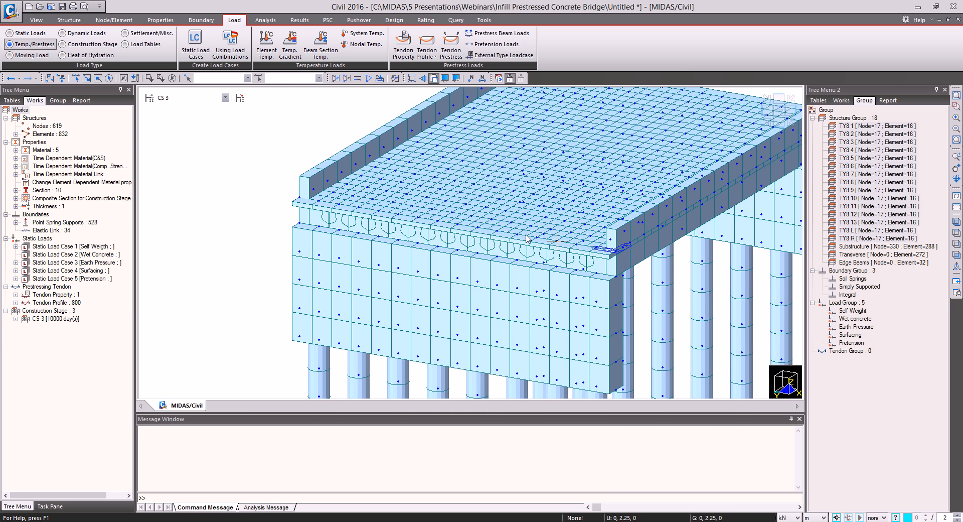
Fit the whole model in isometric view, return to the Base stage and show the model as a wireframe
{"action": "left_click", "coordinate": [766, 123]}
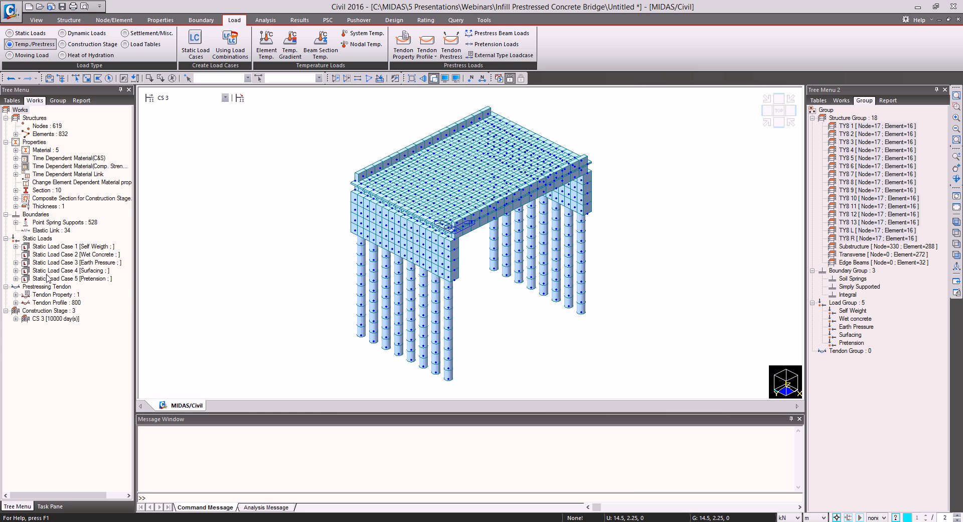
{"action": "left_click", "coordinate": [225, 98]}
{"action": "left_click", "coordinate": [166, 107]}
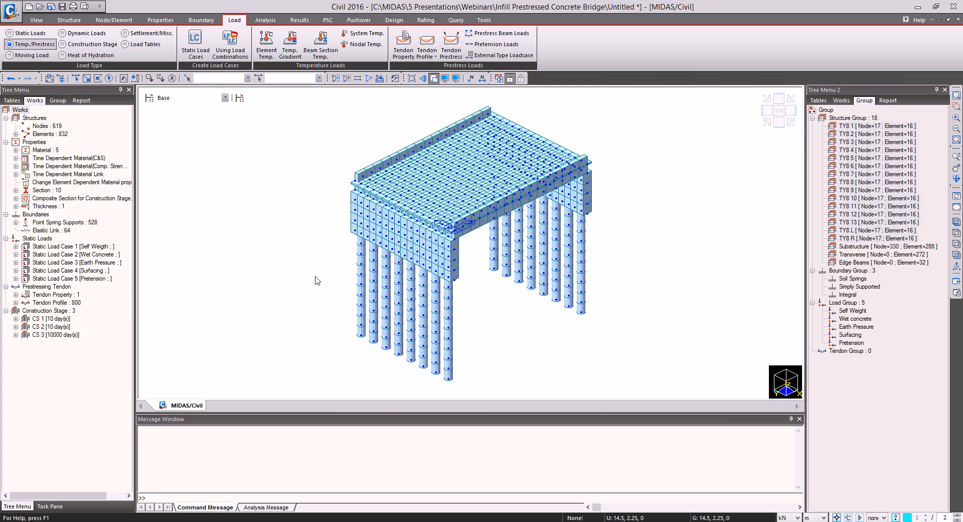
{"action": "key", "text": "ctrl+h"}
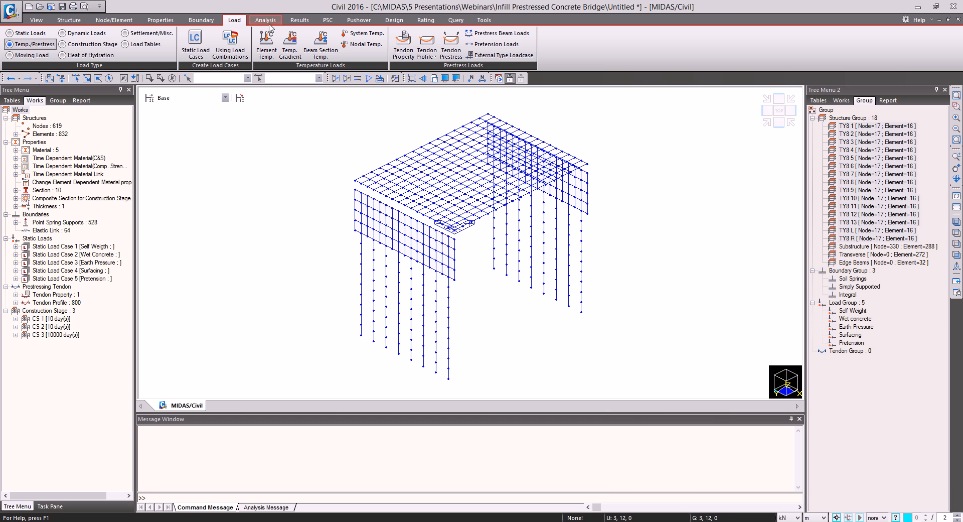
Set the moving load code to EUROCODE
{"action": "left_click", "coordinate": [11, 55]}
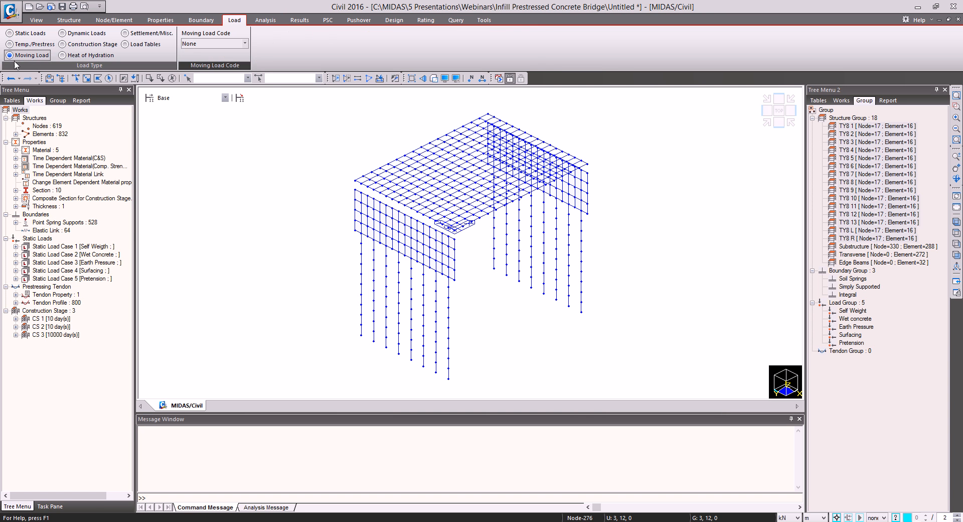
{"action": "left_click", "coordinate": [216, 43]}
{"action": "left_click", "coordinate": [219, 121]}
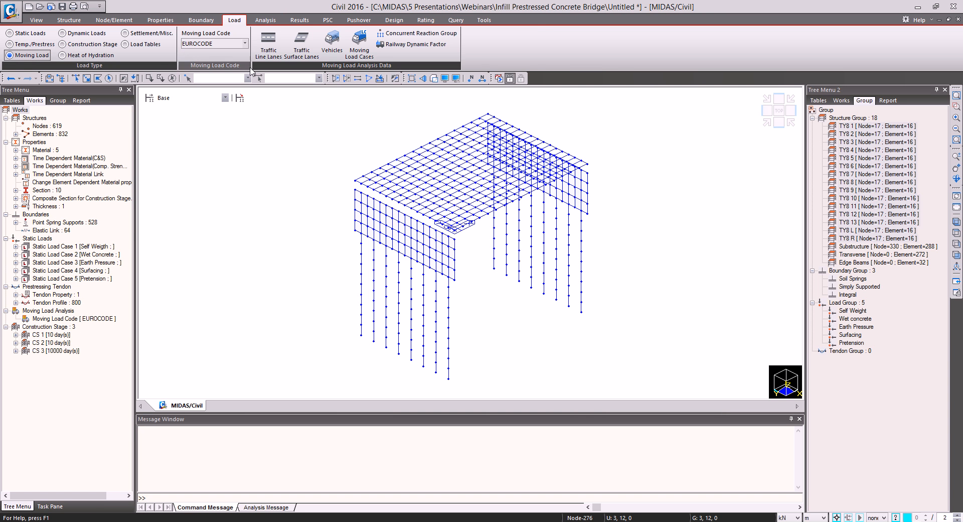
Add traffic line lane "lane 1" with eccentricity -3 m and Cross Beam load distribution using the Transverse group
{"action": "left_click", "coordinate": [268, 44]}
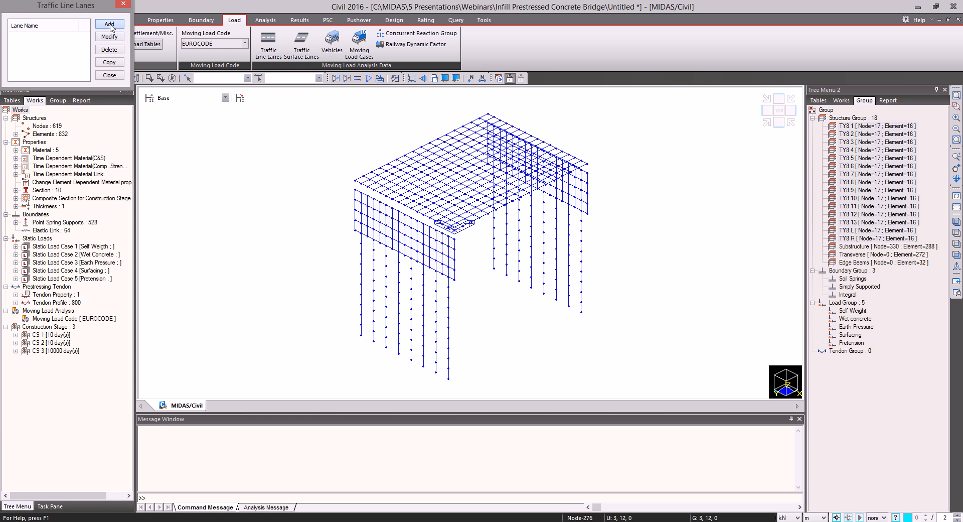
{"action": "left_click", "coordinate": [109, 24]}
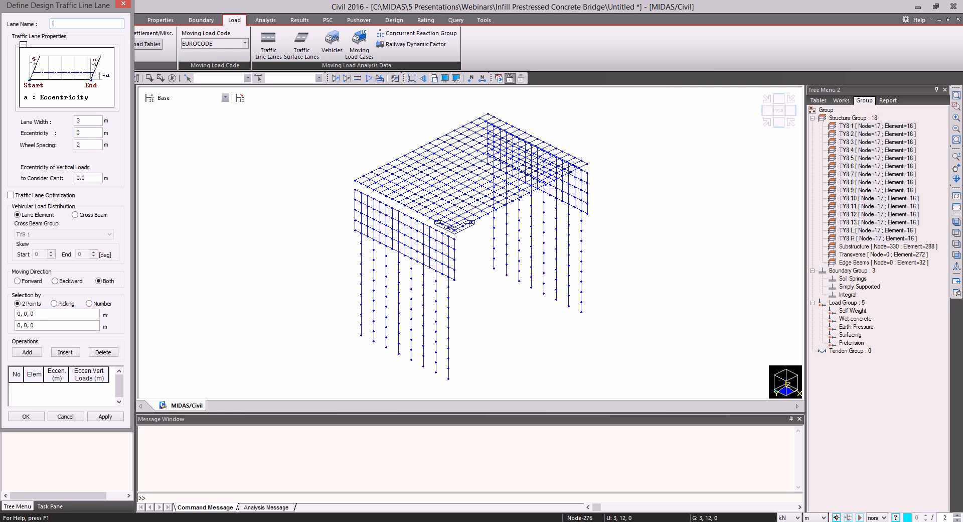
{"action": "type", "text": "lane 1"}
{"action": "left_click", "coordinate": [85, 134]}
{"action": "type", "text": "-"}
{"action": "left_click", "coordinate": [90, 216]}
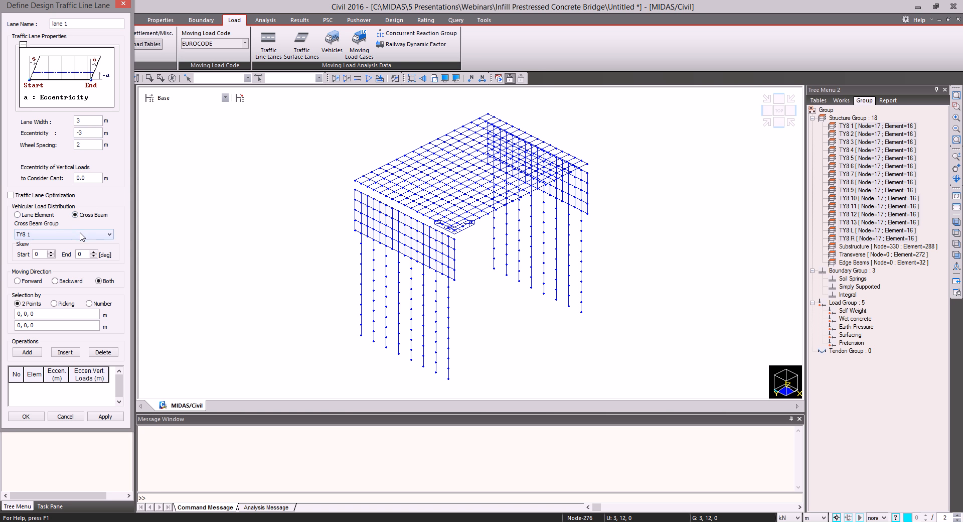
{"action": "left_click", "coordinate": [85, 234]}
{"action": "left_click", "coordinate": [38, 348]}
Assign the edge line of elements from 0, 0, 0 to 16, 0, 0 to lane 1 by two points and confirm the lane
{"action": "left_click", "coordinate": [51, 325]}
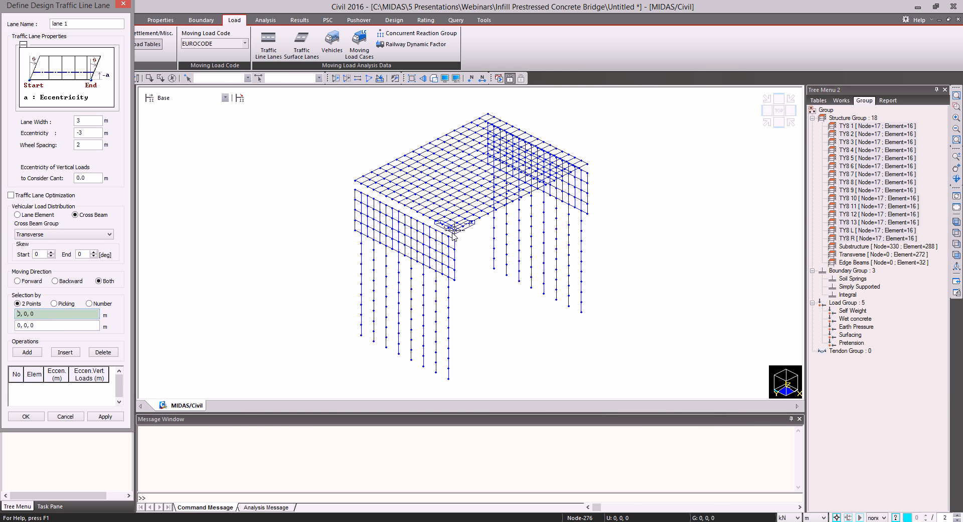
{"action": "left_click", "coordinate": [568, 177]}
{"action": "left_click", "coordinate": [588, 165]}
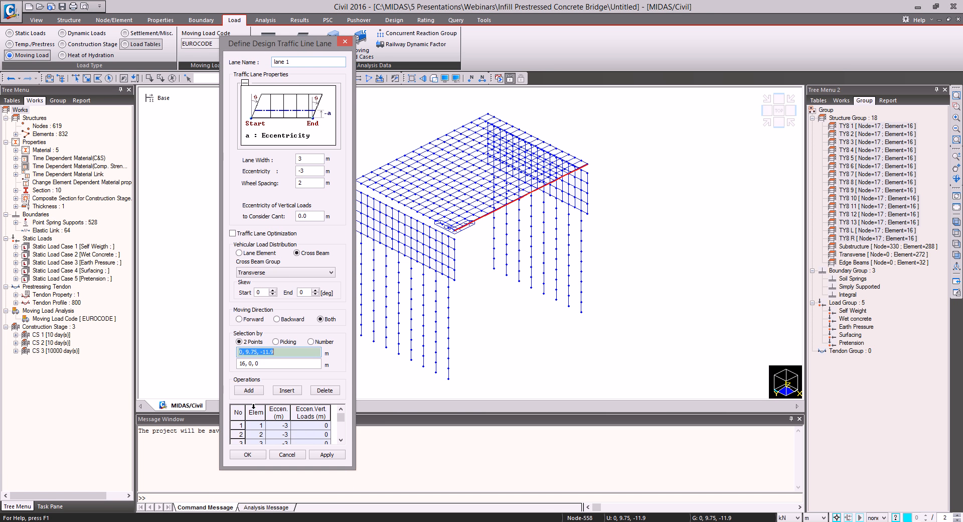
{"action": "left_click", "coordinate": [257, 455]}
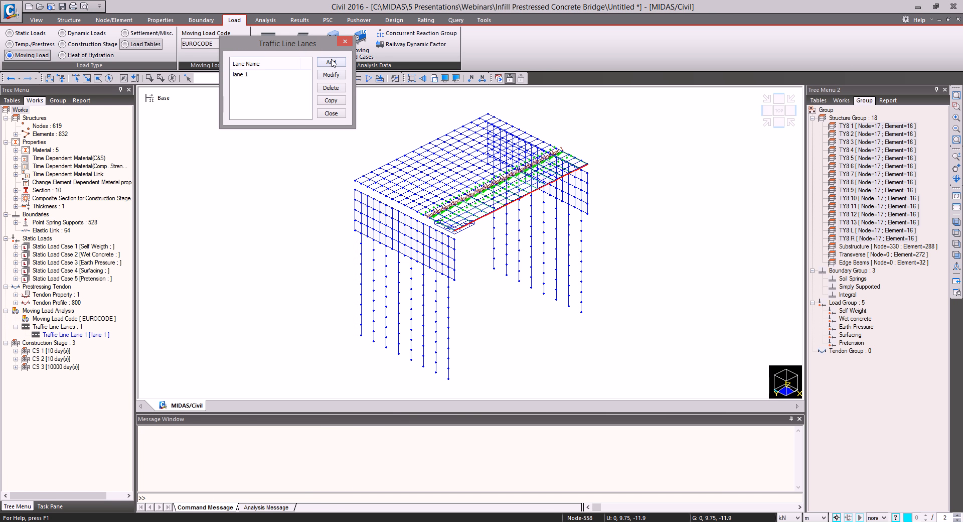
Add traffic line lane "lane 2" with eccentricity -6 m and Cross Beam load distribution using the Transverse group
{"action": "left_click", "coordinate": [330, 64]}
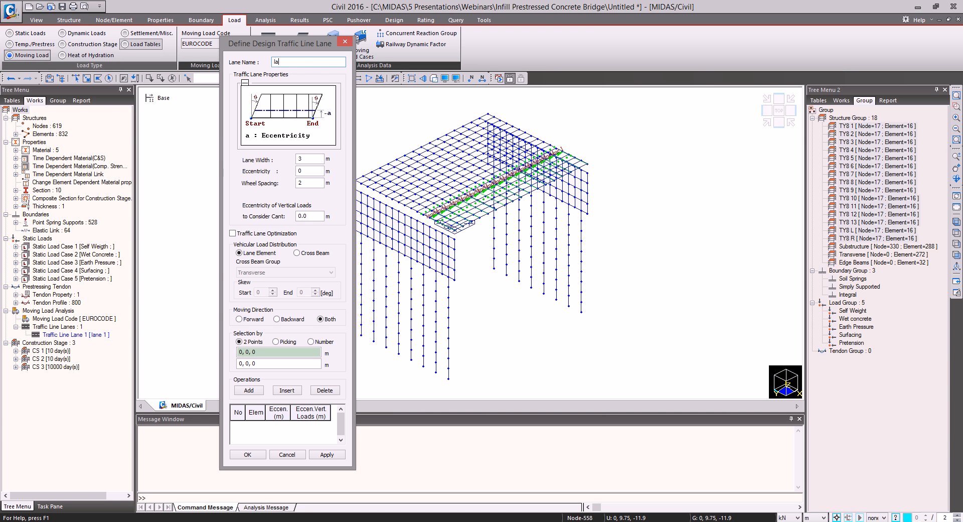
{"action": "double_click", "coordinate": [308, 173]}
{"action": "type", "text": "-6"}
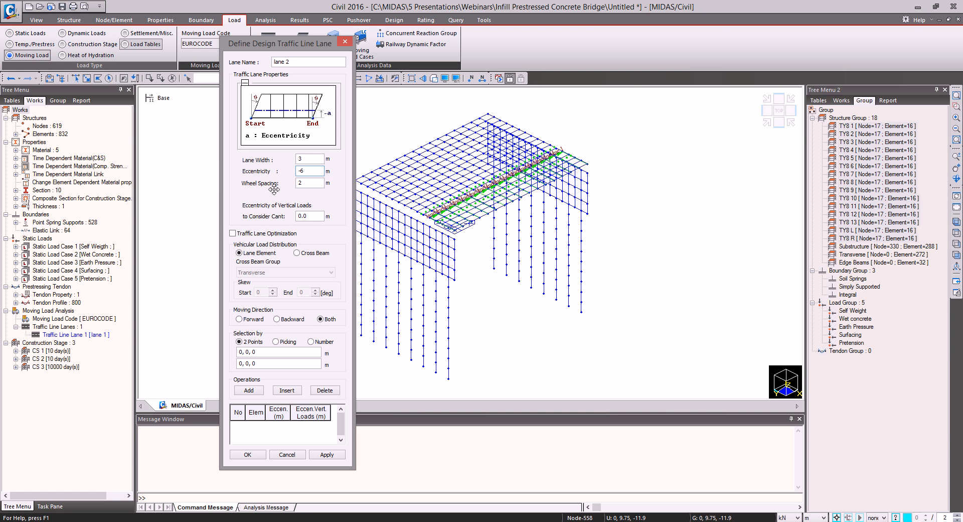
{"action": "left_click", "coordinate": [297, 253]}
{"action": "left_click", "coordinate": [285, 272]}
{"action": "left_click", "coordinate": [271, 385]}
Assign the same edge line of elements, from 0, 0, 0 to 16, 0, 0, to lane 2 and confirm the lane
{"action": "left_click", "coordinate": [280, 355]}
{"action": "left_click", "coordinate": [454, 231]}
{"action": "left_click", "coordinate": [593, 168]}
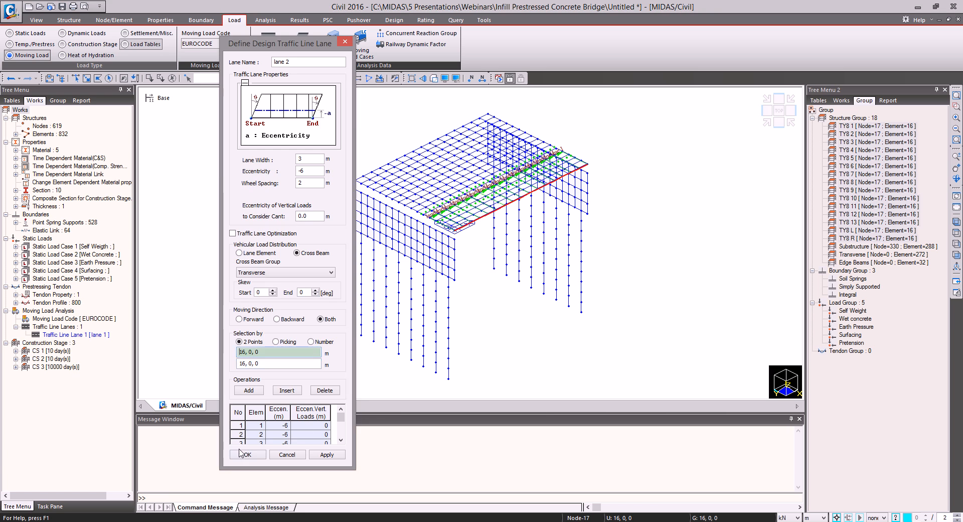
{"action": "left_click", "coordinate": [245, 455]}
Add "lane 3" with eccentricity -9 m and Cross Beam distribution by the Transverse group, along the edge line from 0, 0, 0 to 16, 0, 0
{"action": "left_click", "coordinate": [331, 63]}
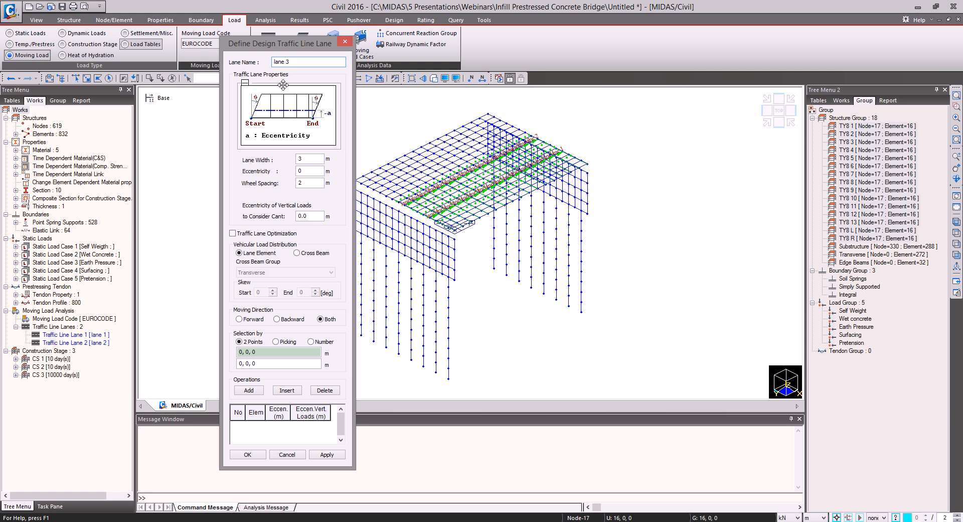
{"action": "double_click", "coordinate": [309, 171]}
{"action": "type", "text": "-9"}
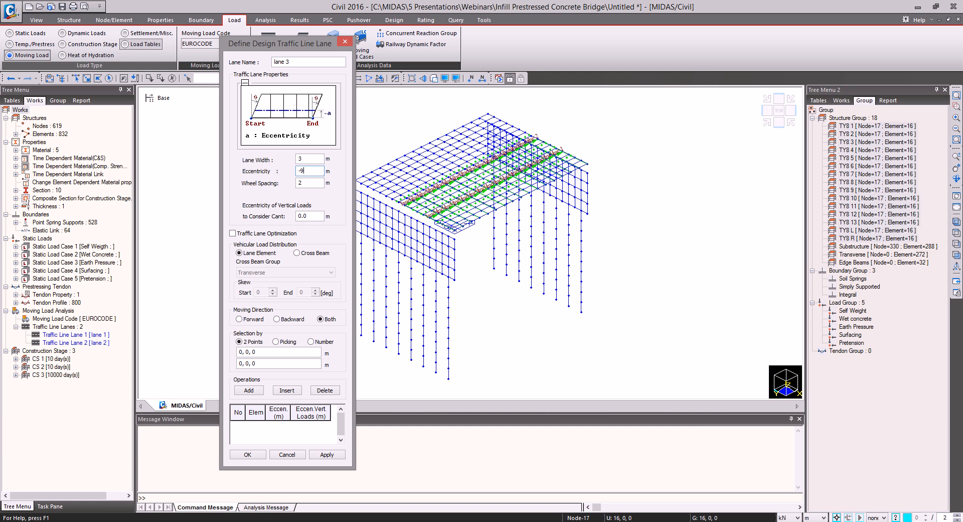
{"action": "left_click", "coordinate": [297, 253]}
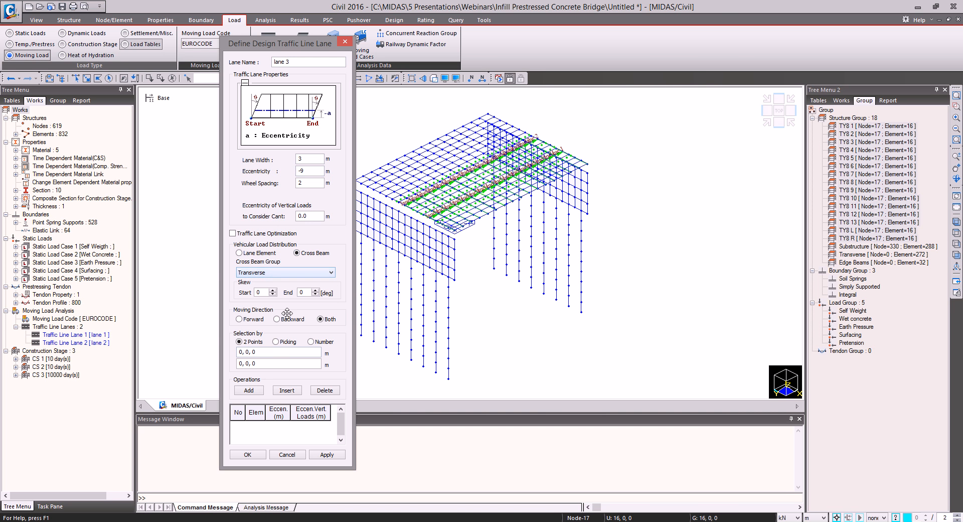
{"action": "left_click", "coordinate": [266, 352]}
{"action": "left_click", "coordinate": [455, 230]}
{"action": "left_click", "coordinate": [588, 164]}
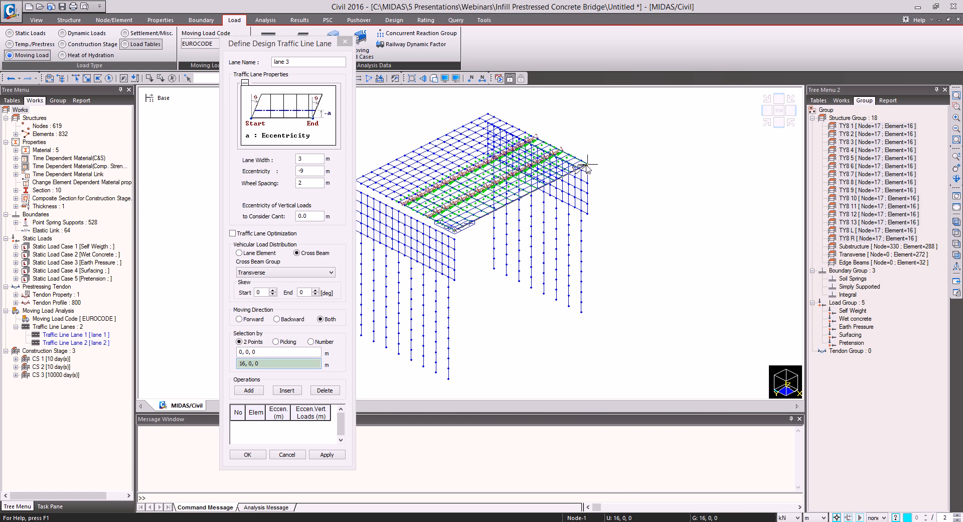
{"action": "left_click", "coordinate": [251, 455]}
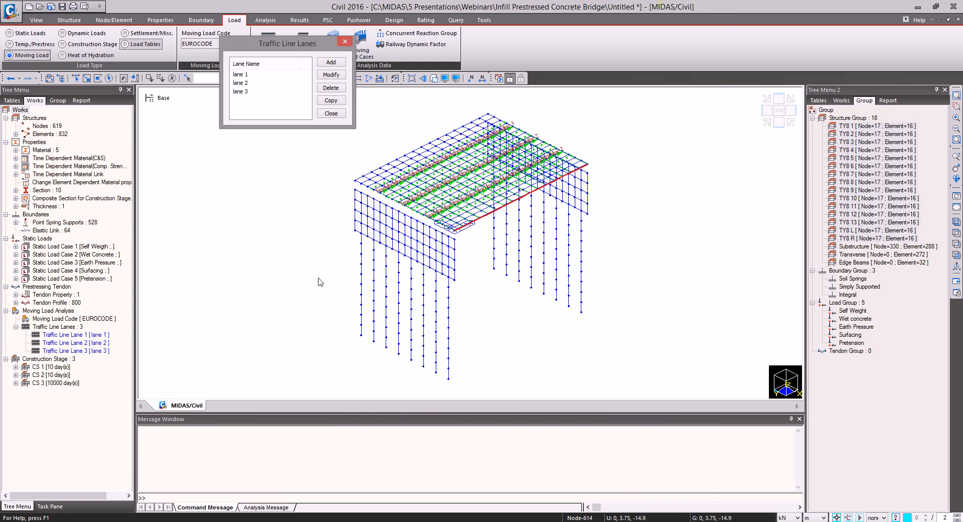
Finish the lanes and start an EN 1991-2:2003 - RoadBridge vehicle, Load Model 1, with a UDL adjustment factor of 0.61 for Lane Number1
{"action": "left_click", "coordinate": [331, 113]}
{"action": "left_click", "coordinate": [332, 41]}
{"action": "left_click_drag", "start_coordinate": [133, 29], "coordinate": [331, 112]}
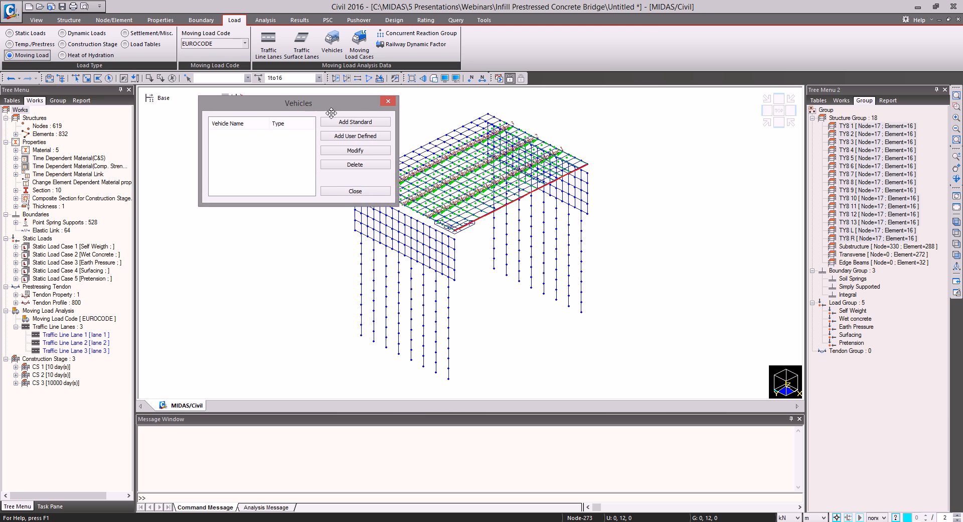
{"action": "left_click", "coordinate": [355, 122]}
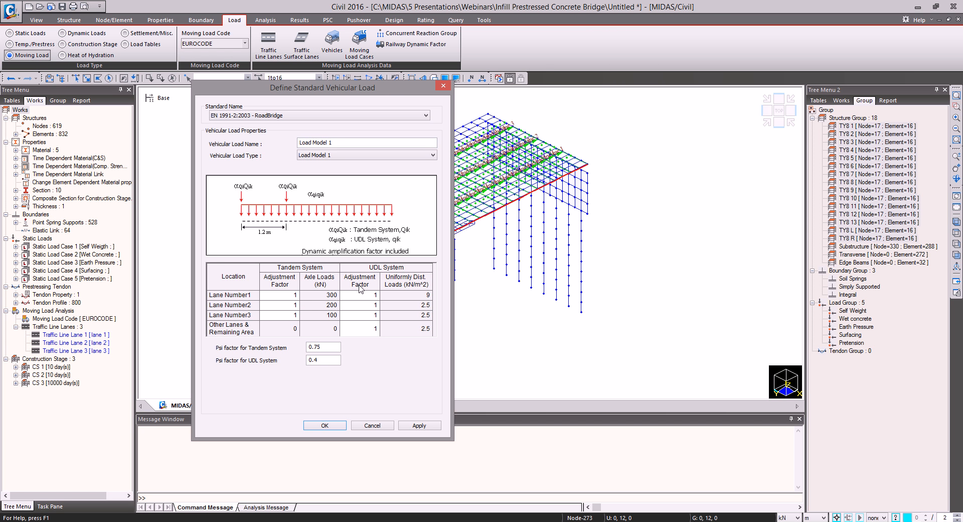
{"action": "left_click", "coordinate": [363, 295]}
{"action": "type", "text": "0.6"}
Set Load Model 1's UDL adjustment factors to 2.2 for Lane Number2, Lane Number3 and the remaining area, and add the vehicle
{"action": "left_click", "coordinate": [371, 307]}
{"action": "type", "text": "2.2"}
{"action": "key", "text": "Return"}
{"action": "type", "text": "2.2"}
{"action": "key", "text": "Return"}
{"action": "type", "text": "2.2"}
{"action": "left_click", "coordinate": [370, 307]}
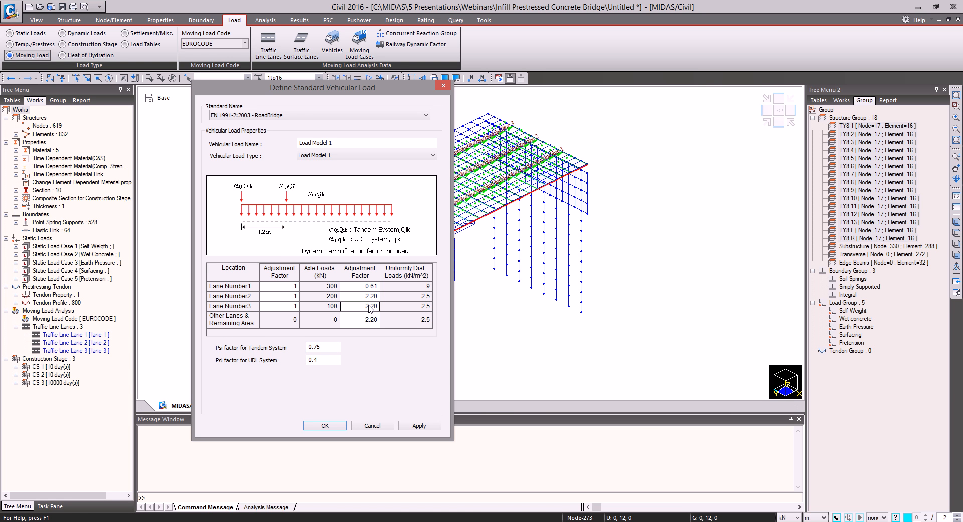
{"action": "left_click", "coordinate": [434, 430]}
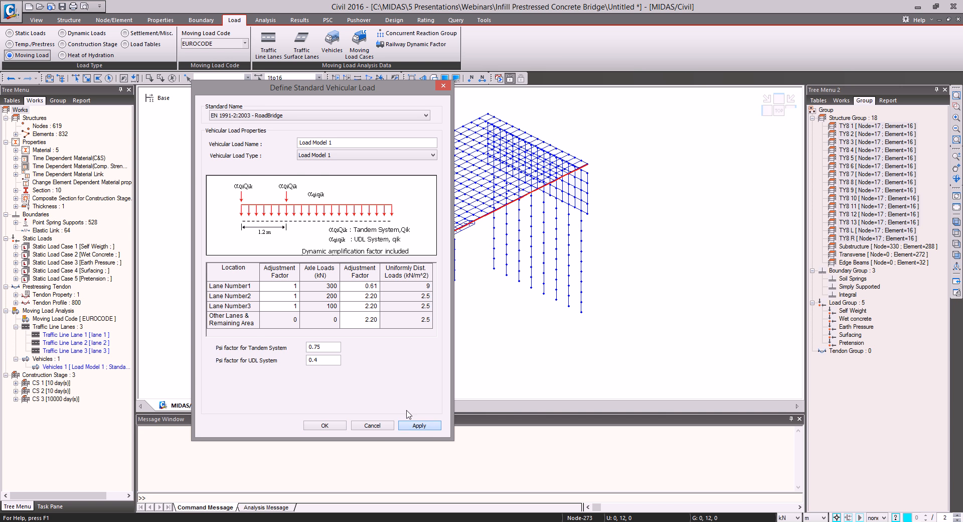
Add the standard vehicle Load Model 3 (UK NA) with SV 80 and finish the vehicle definitions
{"action": "left_click", "coordinate": [331, 155]}
{"action": "left_click", "coordinate": [331, 184]}
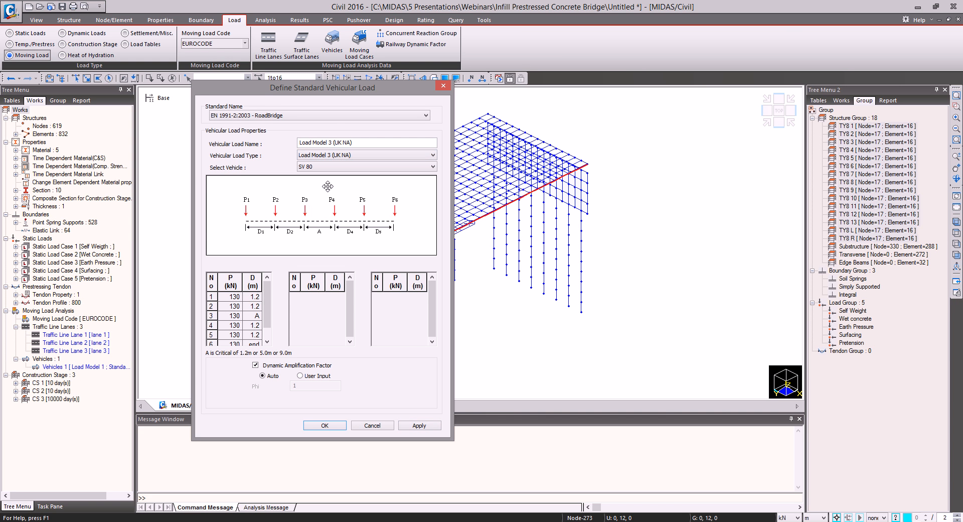
{"action": "left_click_drag", "start_coordinate": [332, 86], "coordinate": [300, 85]}
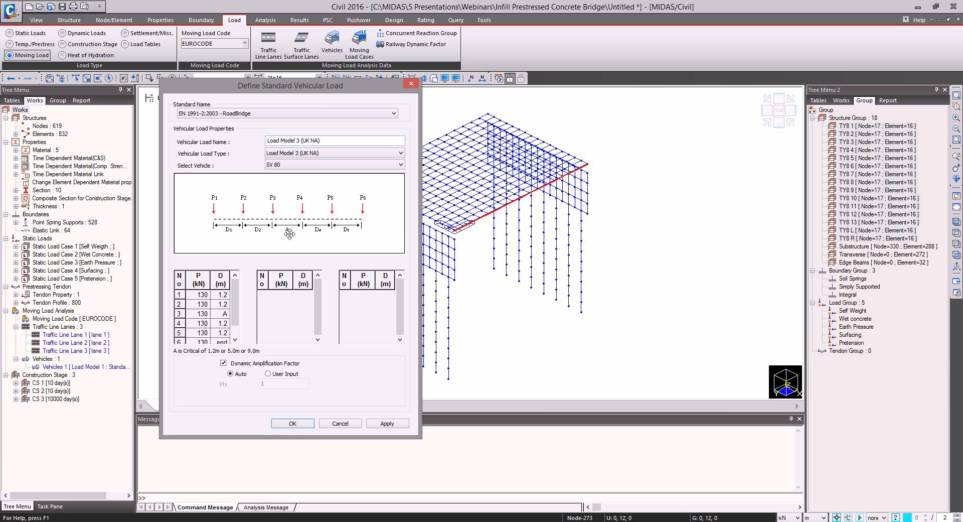
{"action": "left_click", "coordinate": [293, 424]}
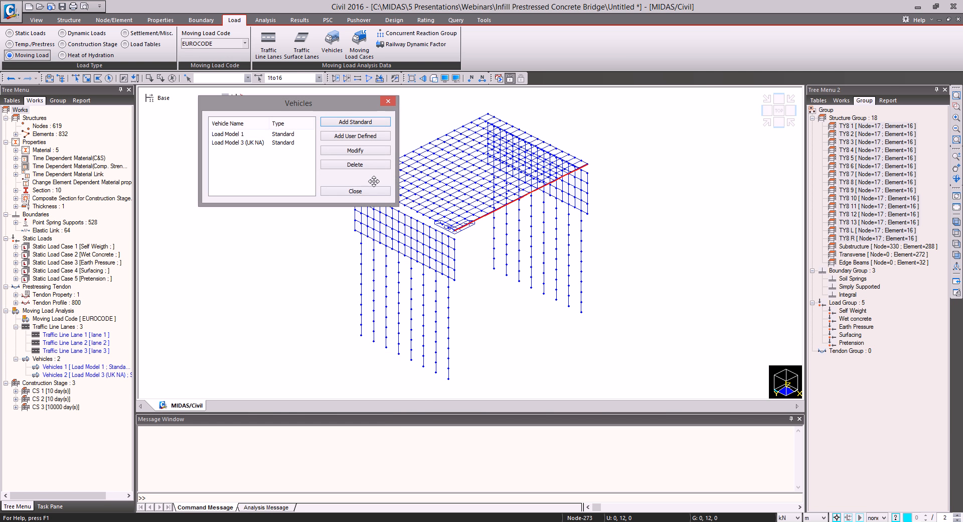
{"action": "left_click", "coordinate": [371, 192]}
Add moving load case gr1a for Load Model 1, ignoring the psi factor, with lanes 1, 2 and 3 selected
{"action": "left_click", "coordinate": [358, 55]}
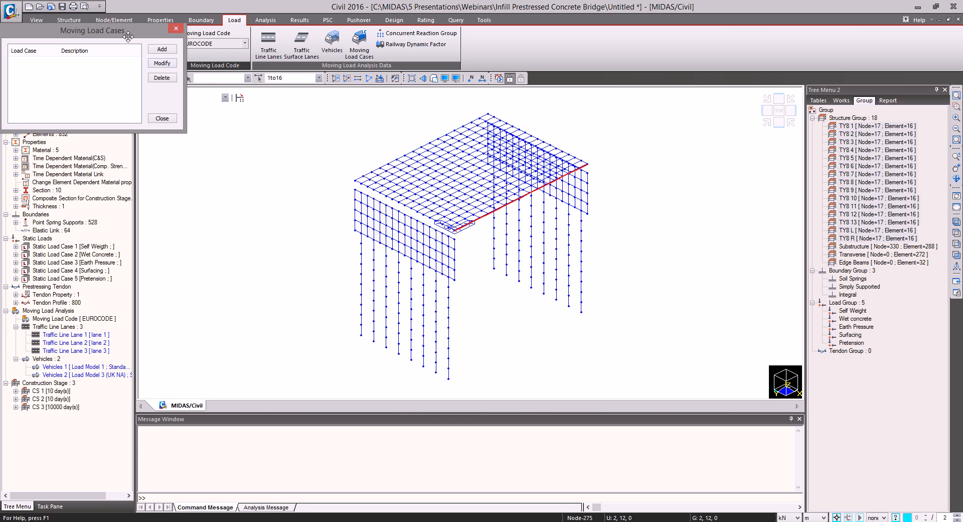
{"action": "left_click", "coordinate": [305, 99]}
{"action": "left_click_drag", "start_coordinate": [251, 187], "coordinate": [353, 158]}
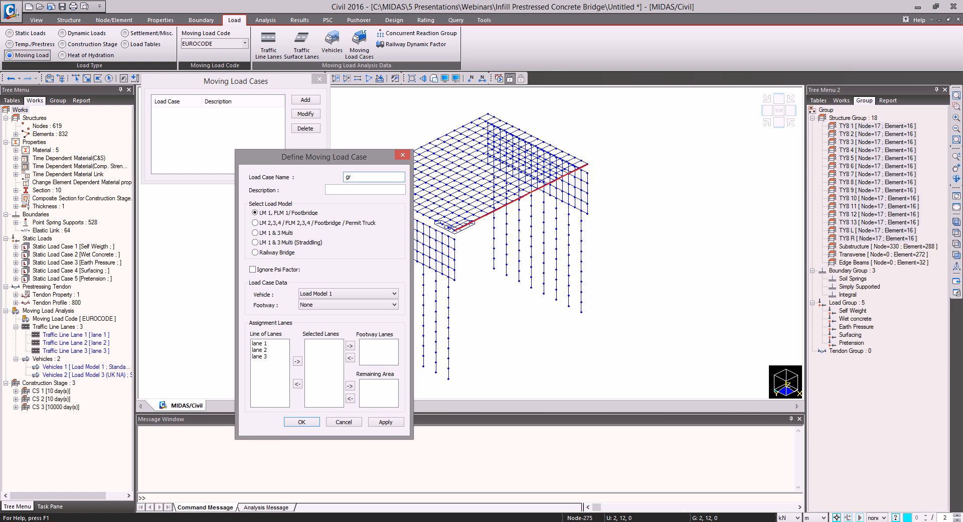
{"action": "left_click", "coordinate": [253, 270]}
{"action": "left_click_drag", "start_coordinate": [268, 343], "coordinate": [269, 369]}
{"action": "left_click", "coordinate": [297, 361]}
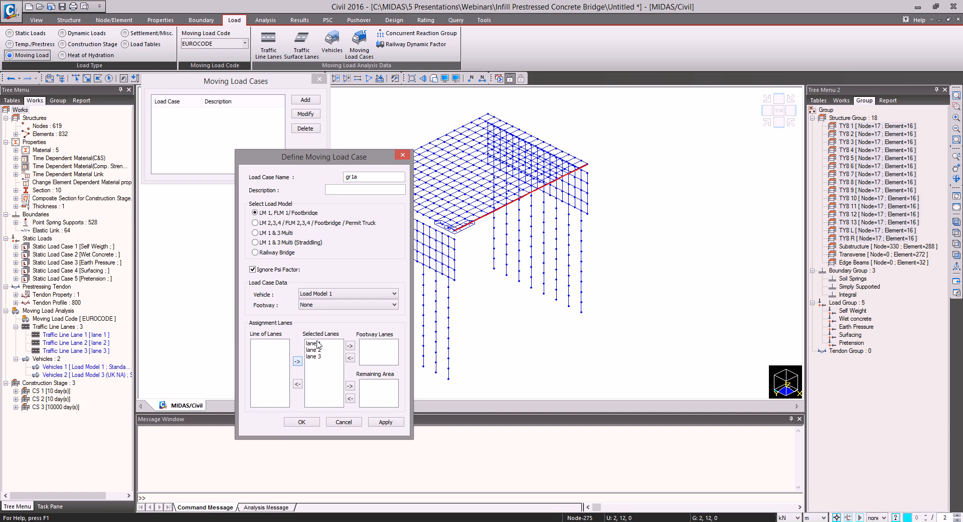
{"action": "left_click", "coordinate": [377, 423]}
Define load case gr5 as LM 1 & 3 Multi (Straddling) without ignoring the psi factor, using Load Model 3 (UK NA) as the special vehicle
{"action": "left_click_drag", "start_coordinate": [371, 177], "coordinate": [308, 177]}
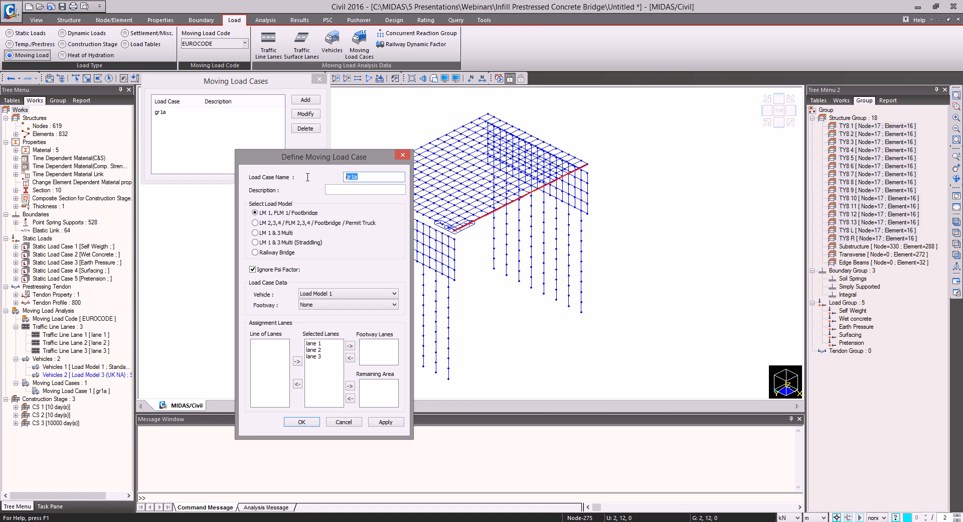
{"action": "type", "text": "gr5"}
{"action": "left_click", "coordinate": [291, 243]}
{"action": "left_click", "coordinate": [271, 269]}
{"action": "left_click", "coordinate": [302, 306]}
{"action": "left_click", "coordinate": [313, 322]}
Assign lane 1 : lane 2 and lane 2 : lane 3 as gr5's straddling lanes and finish the moving load cases
{"action": "left_click_drag", "start_coordinate": [311, 343], "coordinate": [316, 358]}
{"action": "left_click", "coordinate": [351, 345]}
{"action": "left_click", "coordinate": [351, 345]}
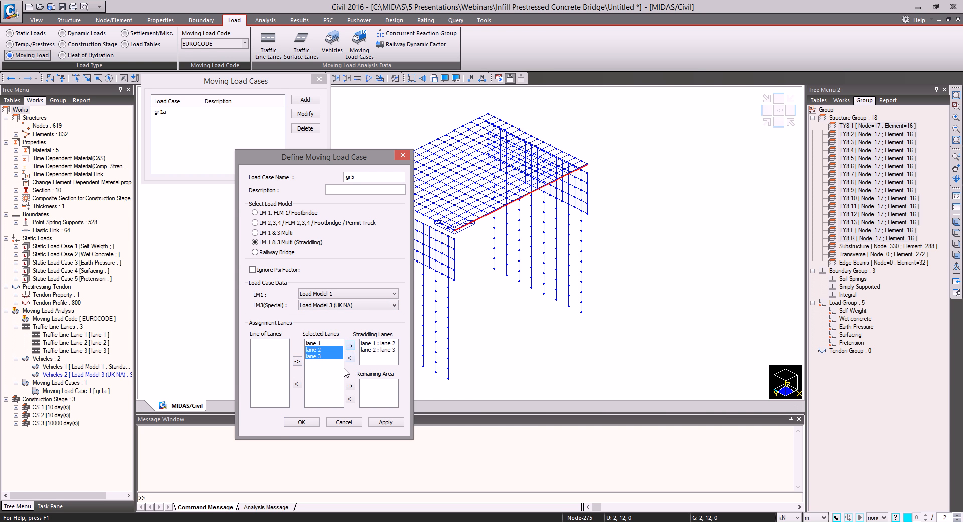
{"action": "left_click", "coordinate": [302, 422]}
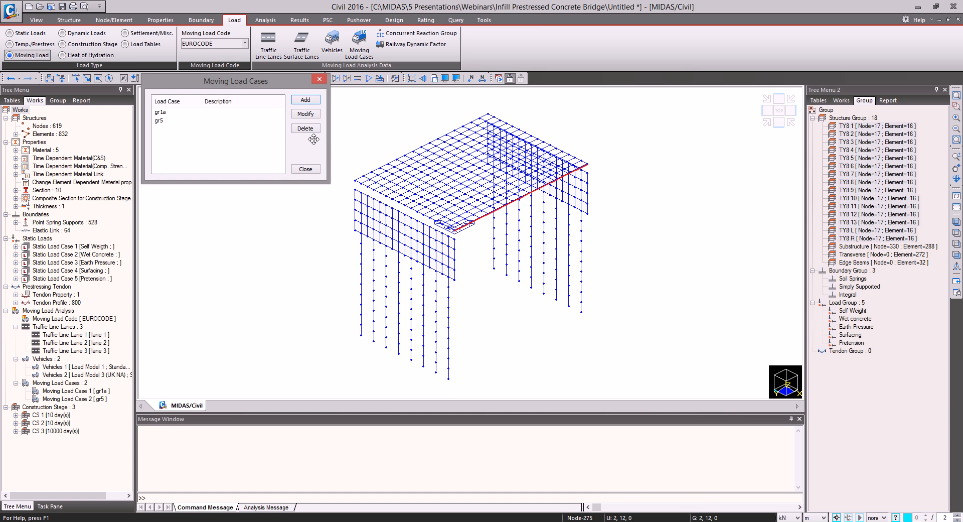
{"action": "left_click", "coordinate": [312, 169]}
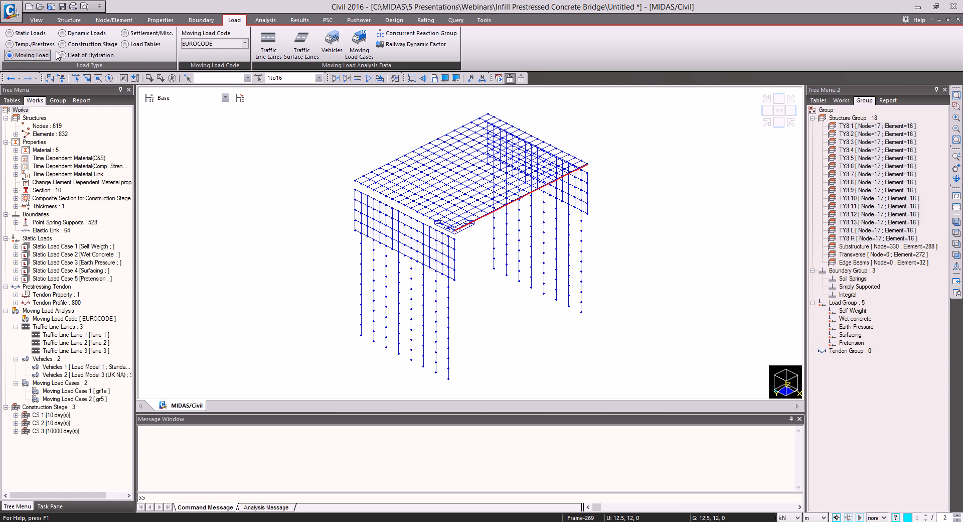
Open the Model file from the Infill Prestressed Concrete Bridge folder without saving Untitled, and switch to post-processing mode
{"action": "key", "text": "ctrl+o"}
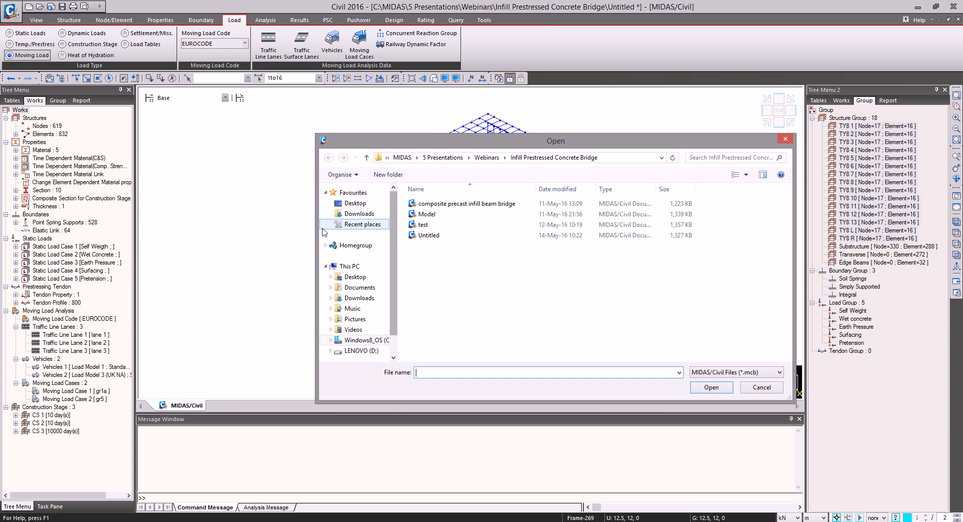
{"action": "double_click", "coordinate": [447, 215]}
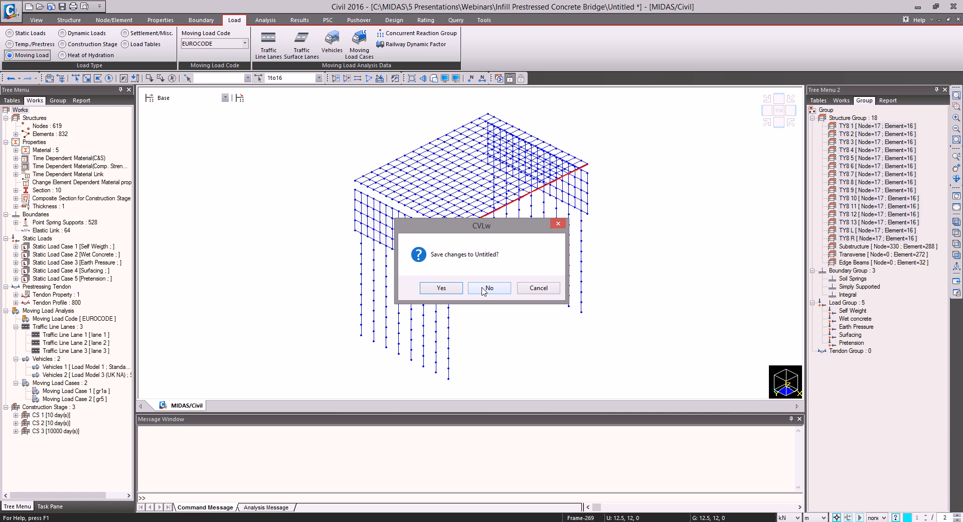
{"action": "left_click", "coordinate": [488, 288]}
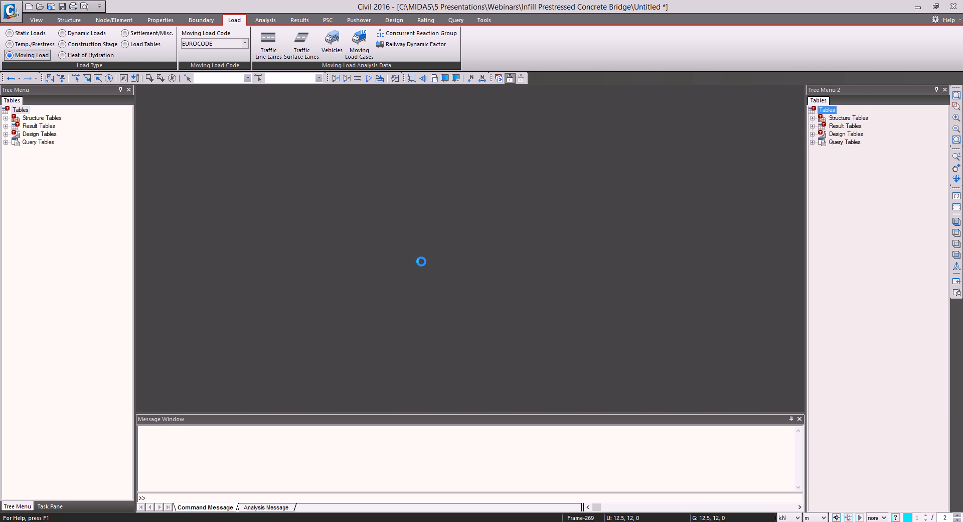
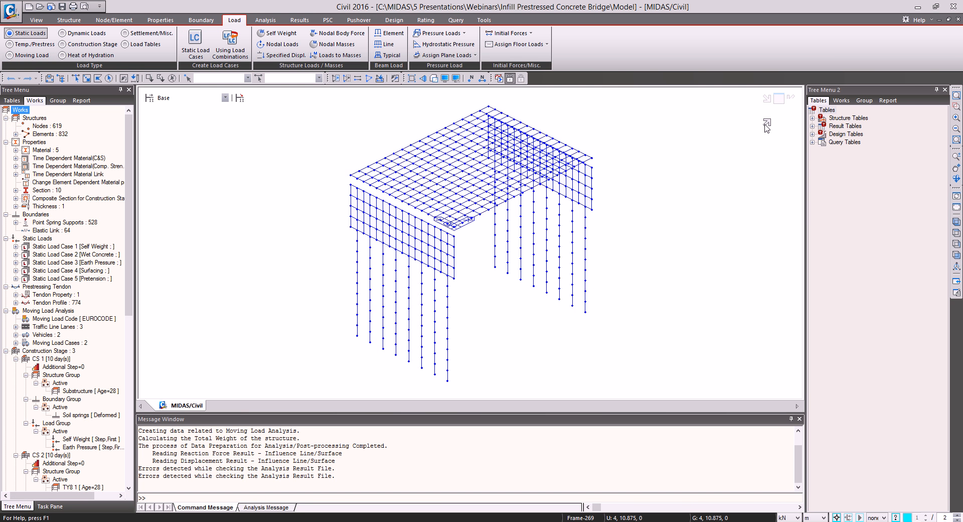
{"action": "left_click", "coordinate": [184, 102]}
{"action": "left_click", "coordinate": [520, 86]}
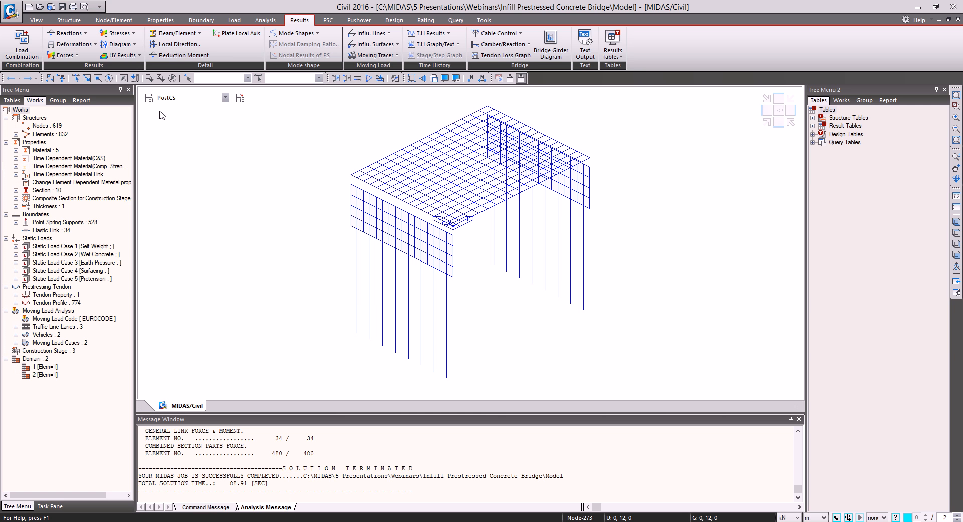
Display the DXYZ displacement contour for CS: Summation at stage CS 1, with the deformed shape and legend shown
{"action": "left_click", "coordinate": [170, 99]}
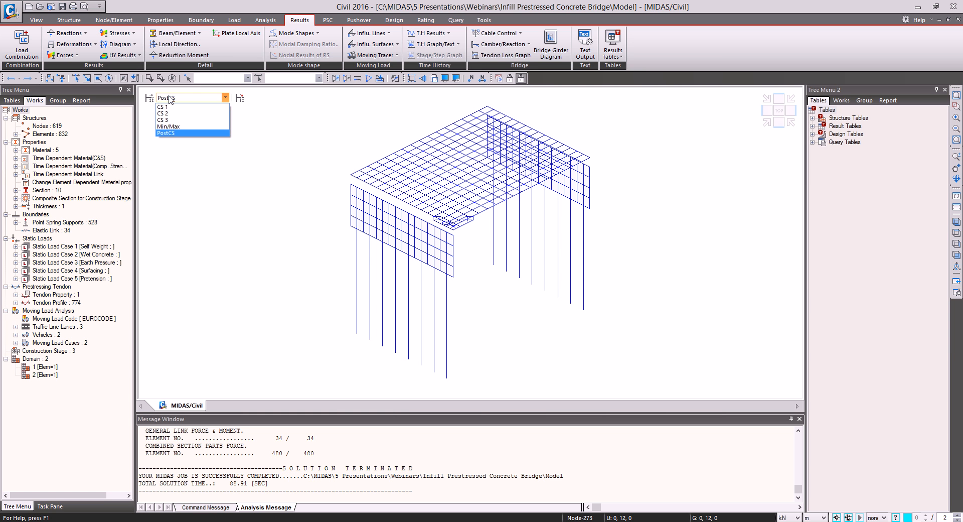
{"action": "left_click", "coordinate": [170, 112]}
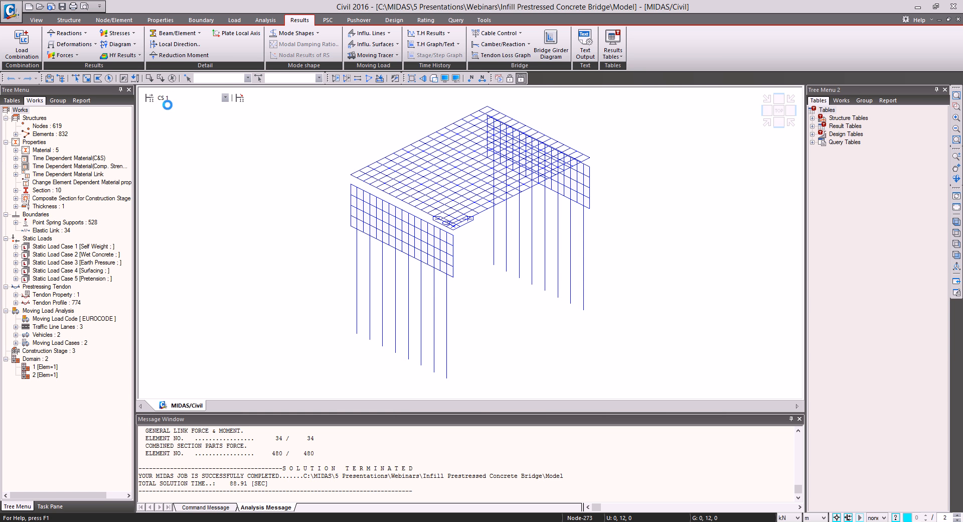
{"action": "right_click", "coordinate": [266, 166]}
{"action": "left_click", "coordinate": [366, 204]}
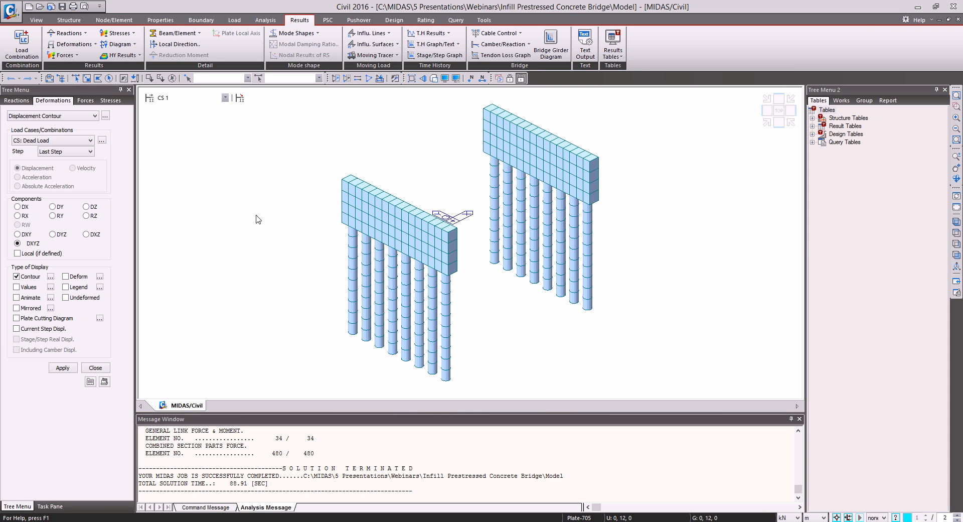
{"action": "left_click", "coordinate": [56, 144]}
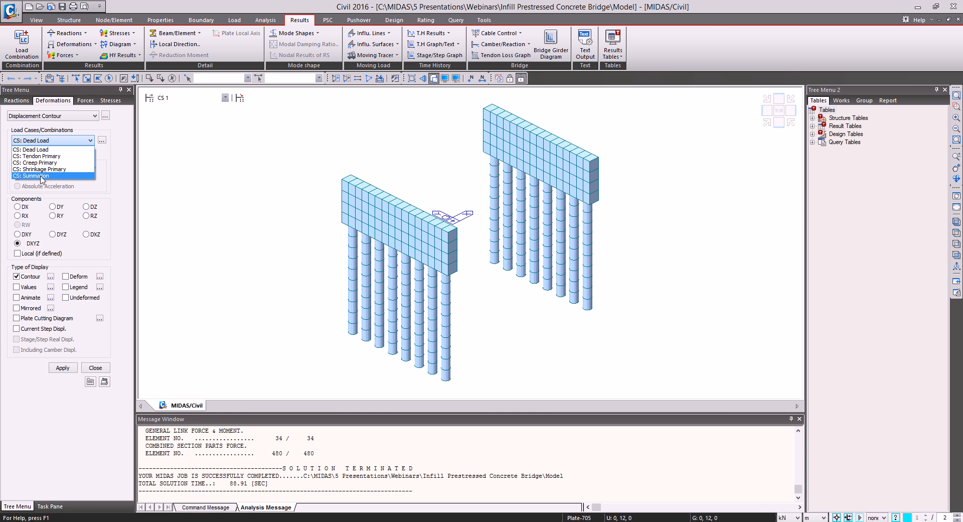
{"action": "left_click", "coordinate": [42, 153]}
{"action": "left_click", "coordinate": [72, 288]}
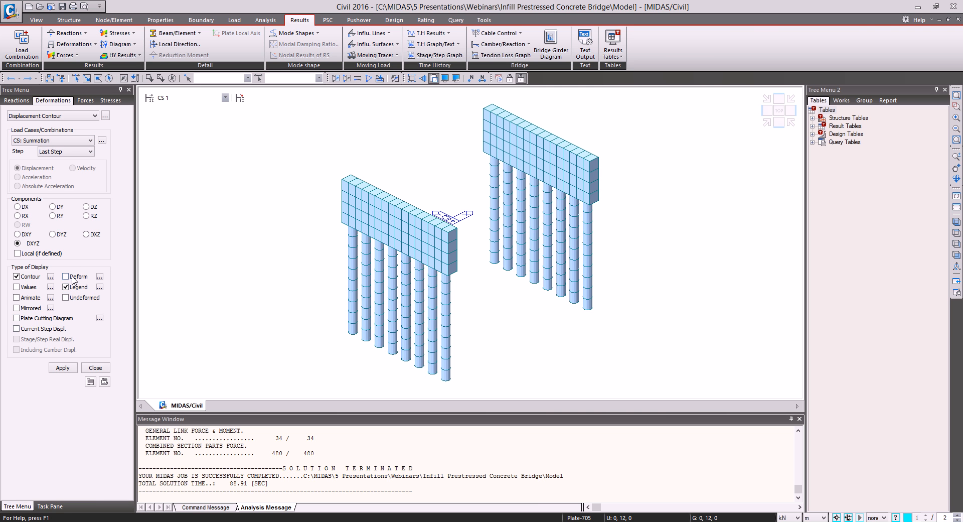
{"action": "left_click", "coordinate": [63, 368]}
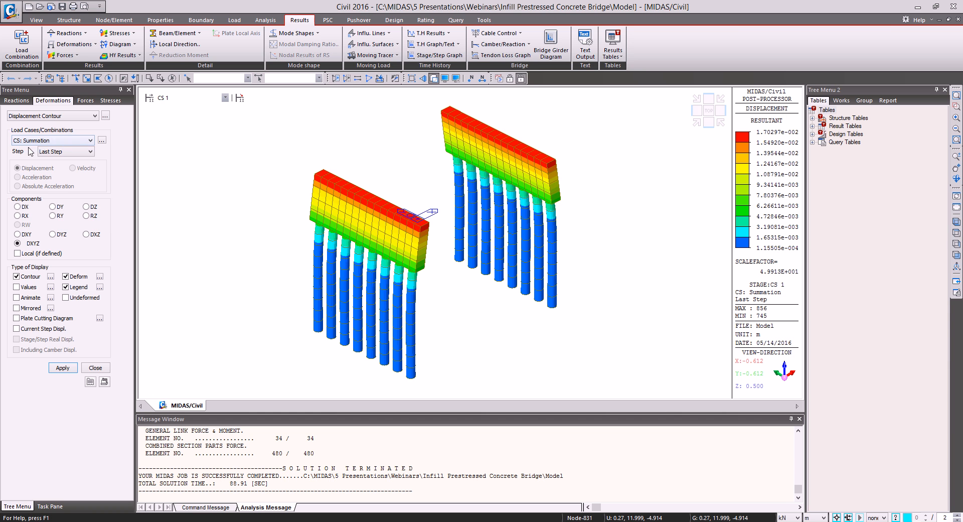
Display the My beam diagram for CS: Summation at stage CS 1 with contour, legend and solid fill
{"action": "right_click", "coordinate": [182, 160]}
{"action": "mouse_move", "coordinate": [216, 184]}
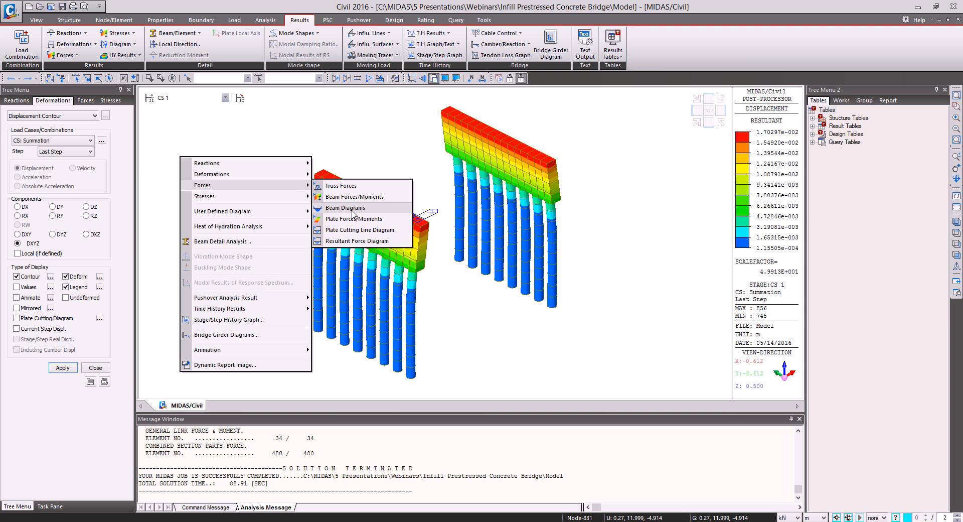
{"action": "left_click", "coordinate": [346, 209]}
{"action": "left_click", "coordinate": [66, 318]}
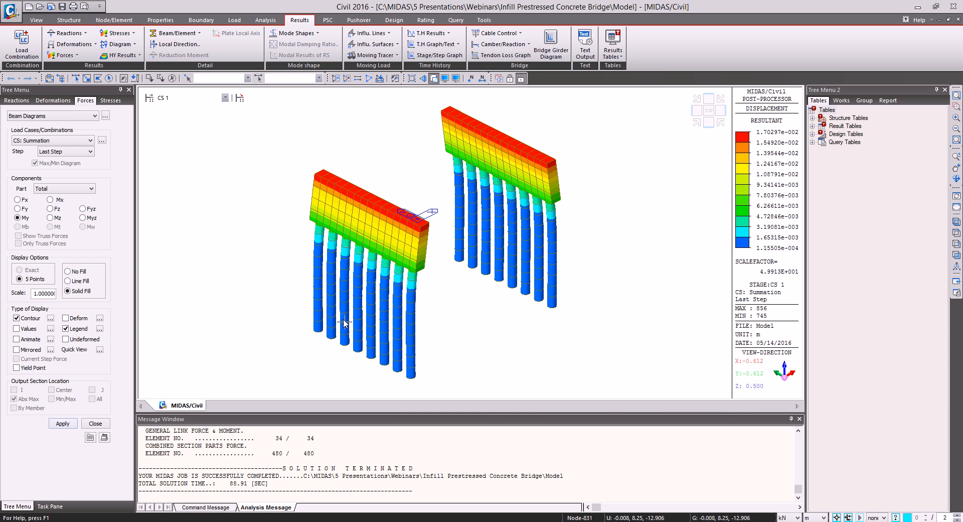
{"action": "left_click", "coordinate": [62, 424]}
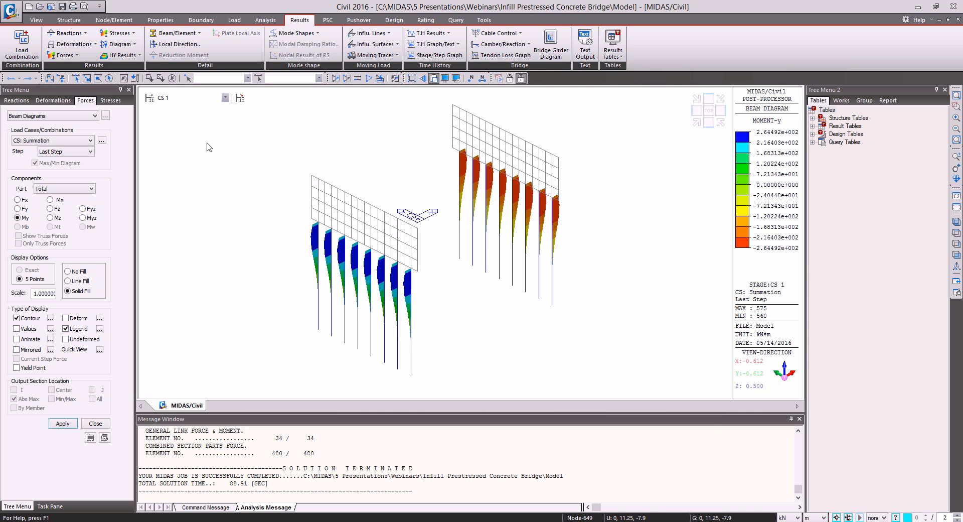
Display the My beam diagram for CS: Tendon Primary at stage CS 2
{"action": "left_click", "coordinate": [51, 141]}
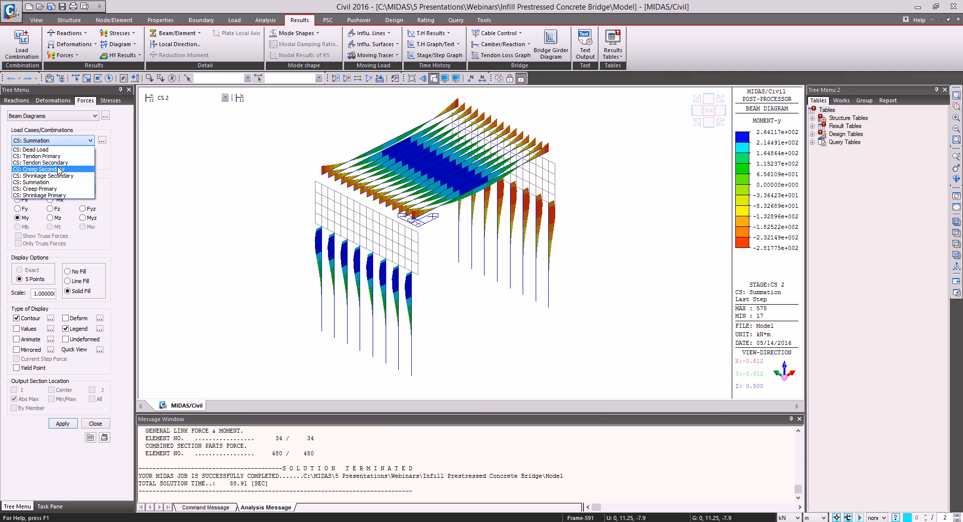
{"action": "left_click", "coordinate": [49, 156]}
{"action": "left_click", "coordinate": [64, 424]}
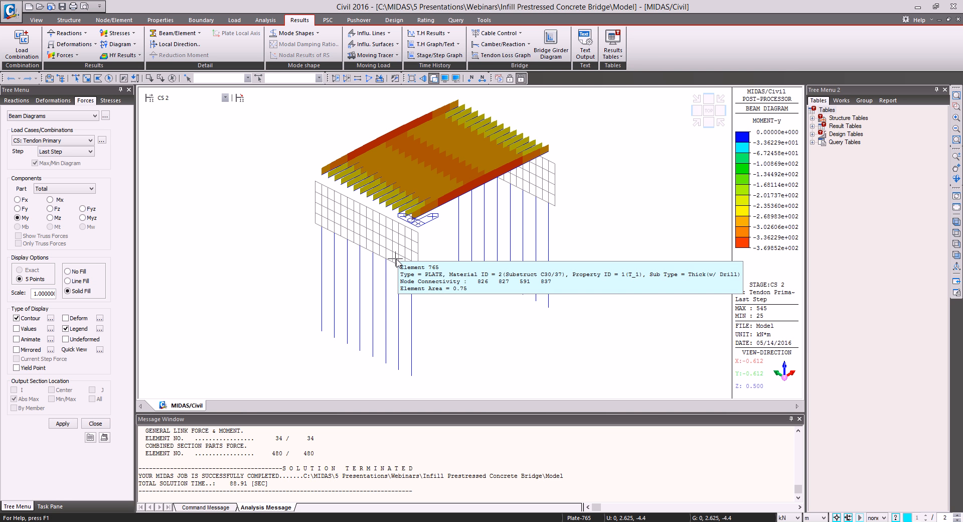
{"action": "mouse_move", "coordinate": [466, 277]}
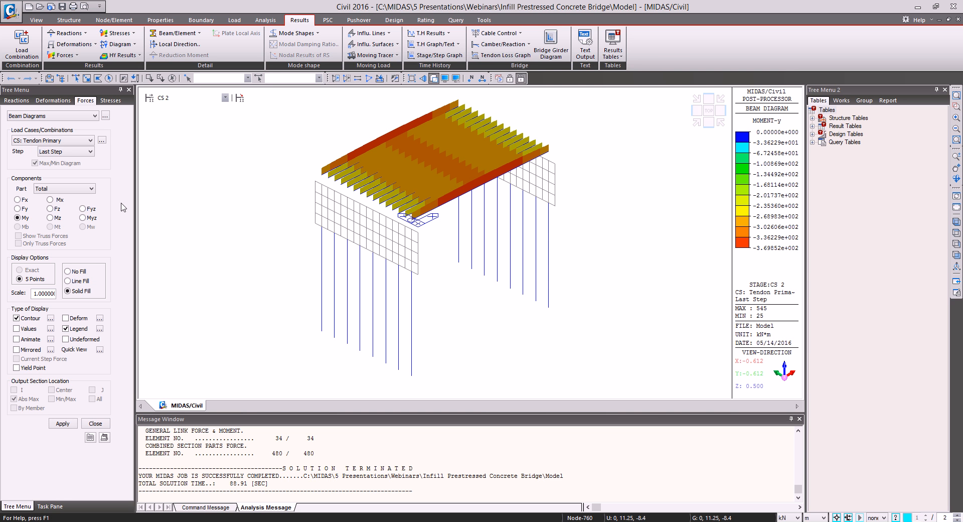
Display the My beam diagram for CS: Dead Load at stage CS 2 and inspect the beam ends at the abutment
{"action": "left_click", "coordinate": [91, 140]}
{"action": "left_click", "coordinate": [50, 147]}
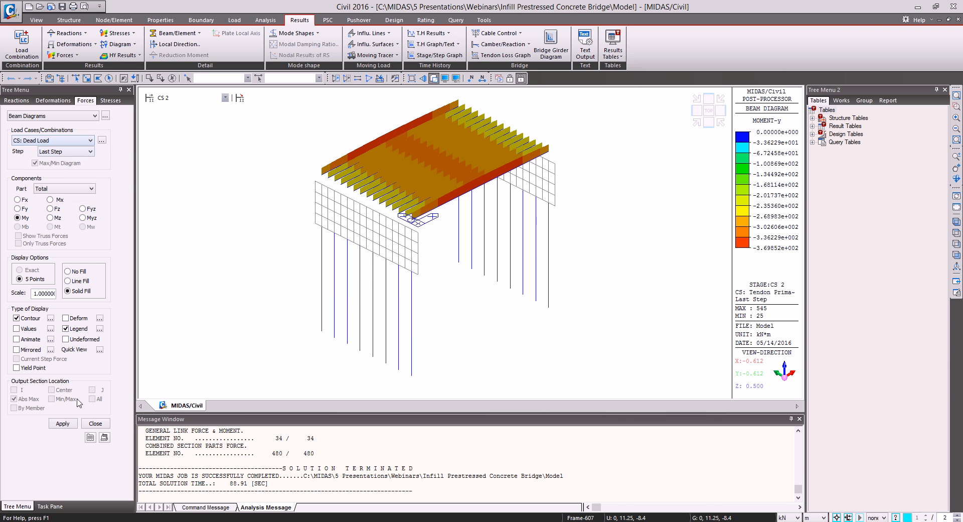
{"action": "left_click", "coordinate": [62, 423]}
{"action": "key", "text": "ctrl+shift+w"}
{"action": "left_click_drag", "start_coordinate": [308, 163], "coordinate": [374, 214]}
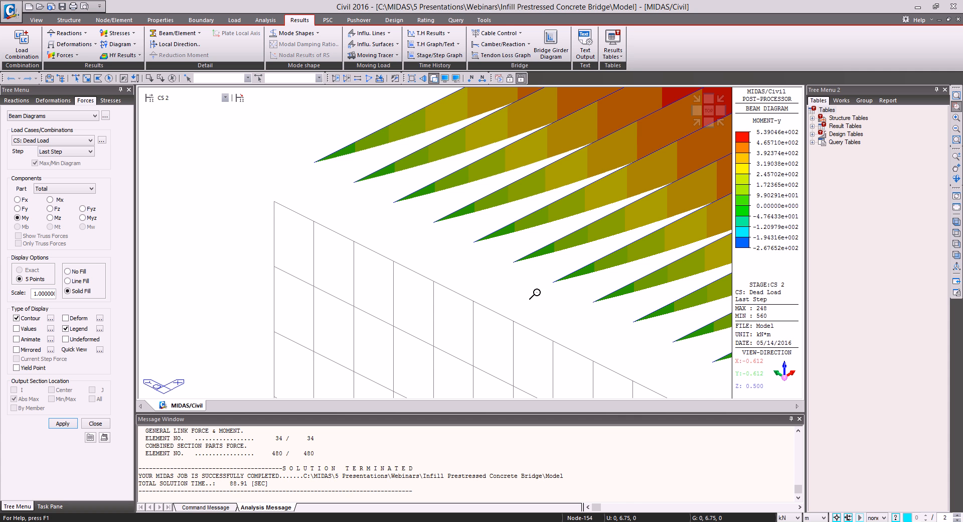
{"action": "left_click", "coordinate": [696, 123]}
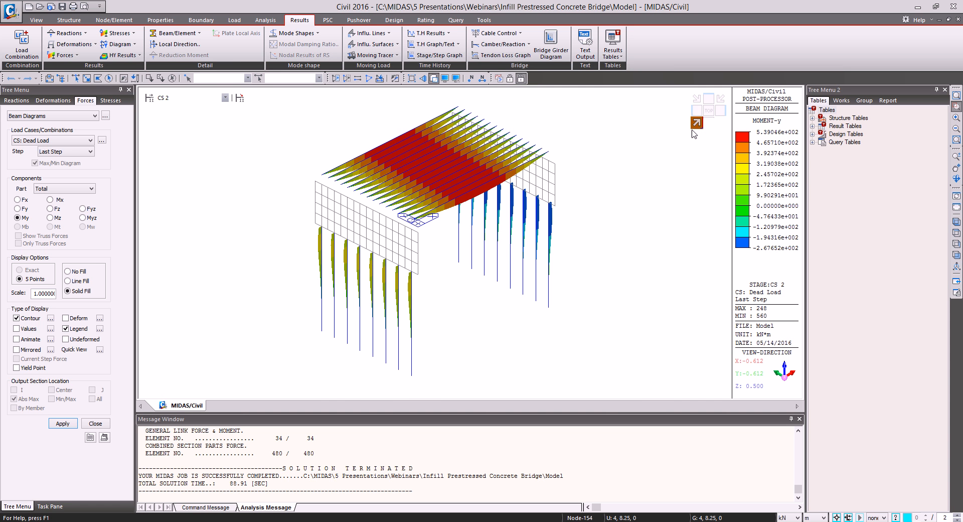
Switch the dead load moment diagram to stage CS 3 and inspect the beam ends at the abutment
{"action": "left_click", "coordinate": [201, 98]}
{"action": "left_click", "coordinate": [196, 113]}
{"action": "left_click_drag", "start_coordinate": [330, 176], "coordinate": [391, 230]}
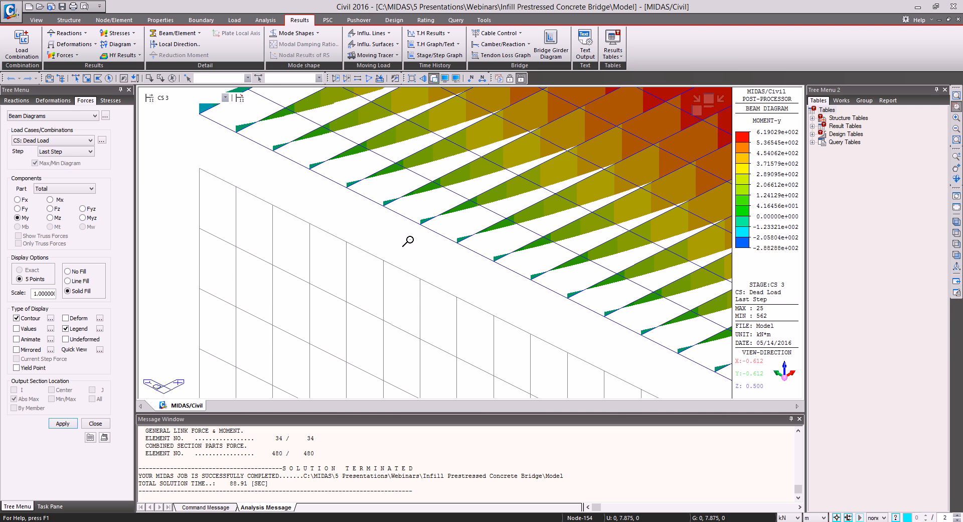
{"action": "left_click_drag", "start_coordinate": [326, 161], "coordinate": [456, 302]}
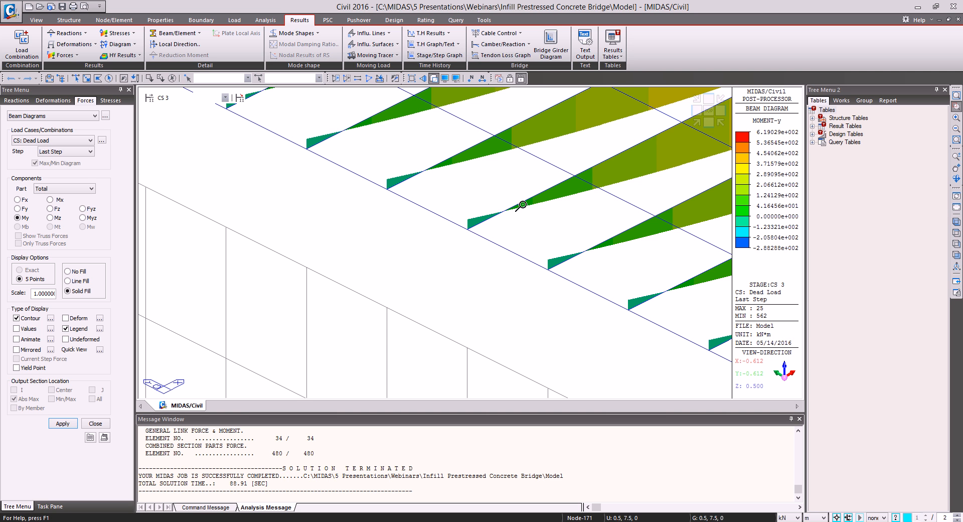
{"action": "left_click", "coordinate": [697, 124]}
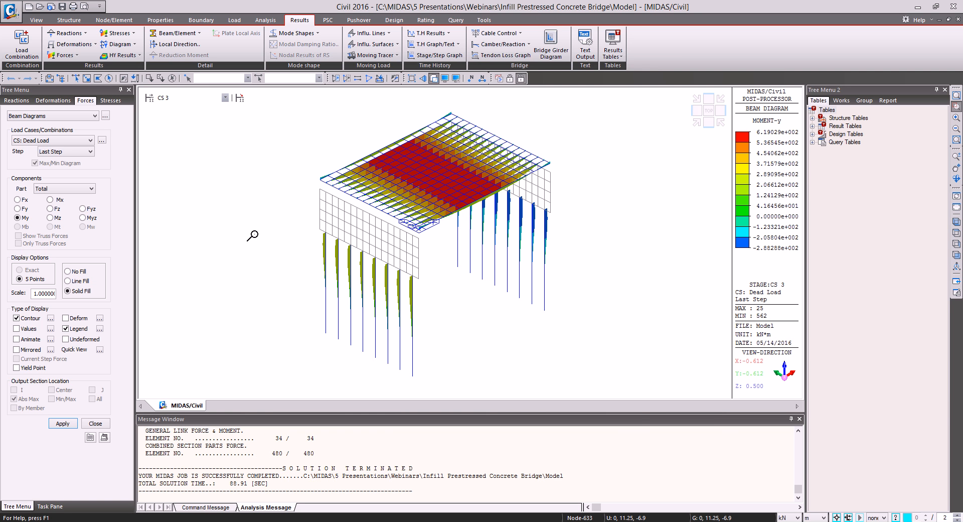
Review the time-dependent tendon loss graph of strand_001 through stages CS 1, CS 2 and CS 3
{"action": "left_click", "coordinate": [501, 56]}
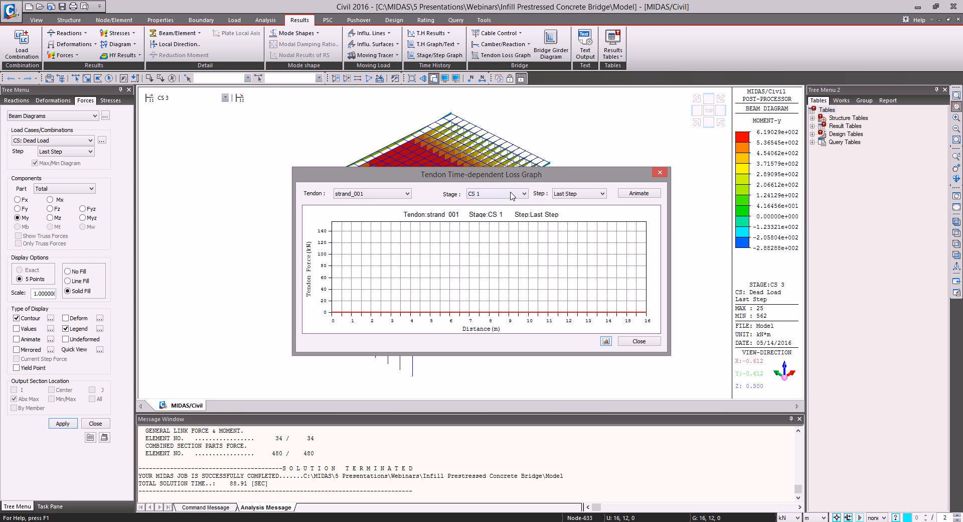
{"action": "scroll", "coordinate": [505, 199], "scroll_direction": "down", "scroll_amount": 1}
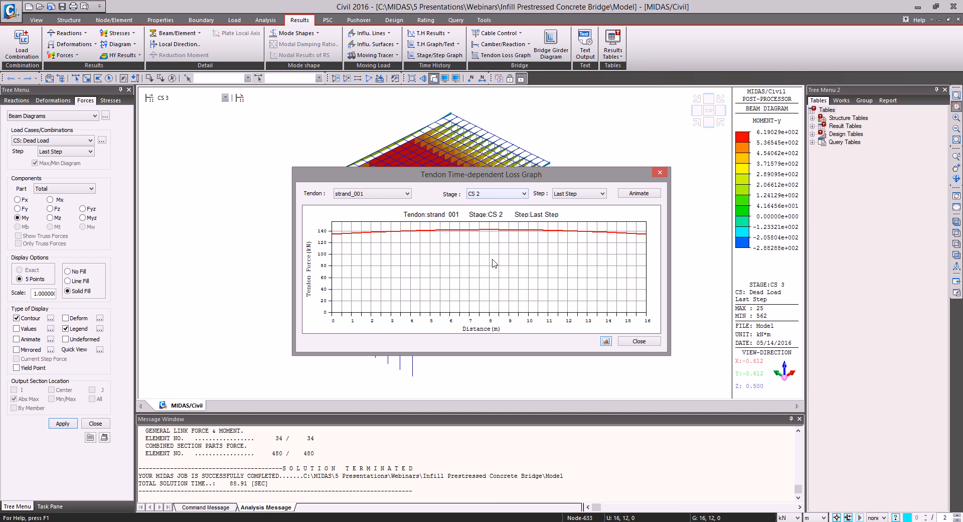
{"action": "scroll", "coordinate": [498, 277], "scroll_direction": "down", "scroll_amount": 1}
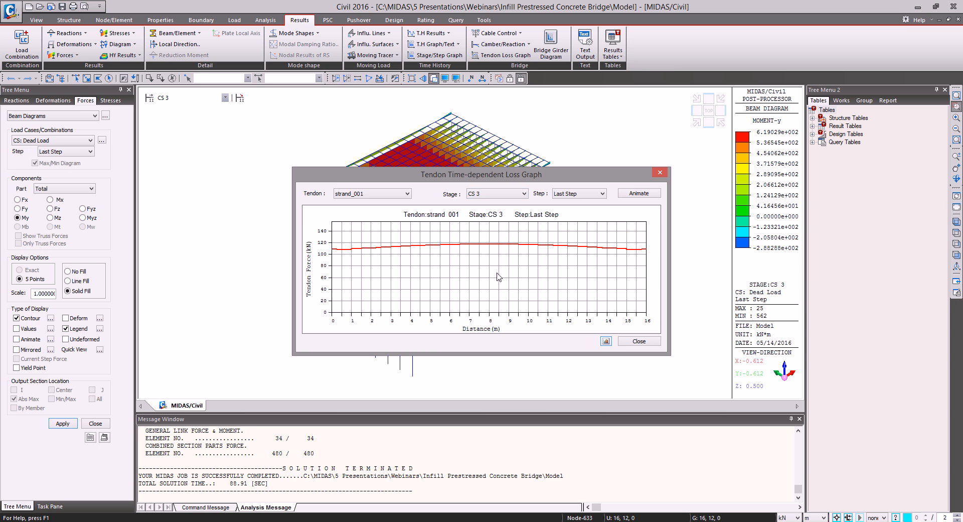
{"action": "left_click", "coordinate": [639, 341]}
Review the Tendon Loss stress table for strand_001 at stage CS 2, and close the table
{"action": "left_click", "coordinate": [612, 52]}
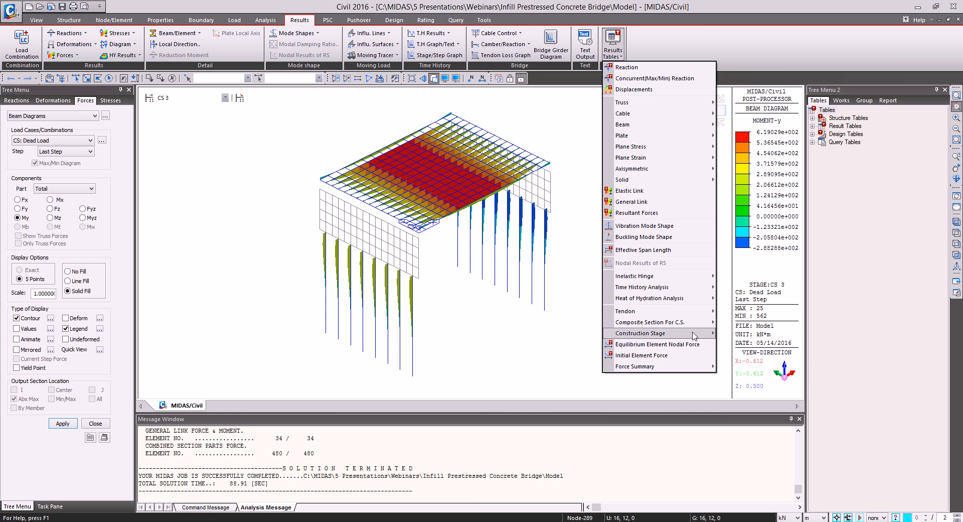
{"action": "mouse_move", "coordinate": [703, 312]}
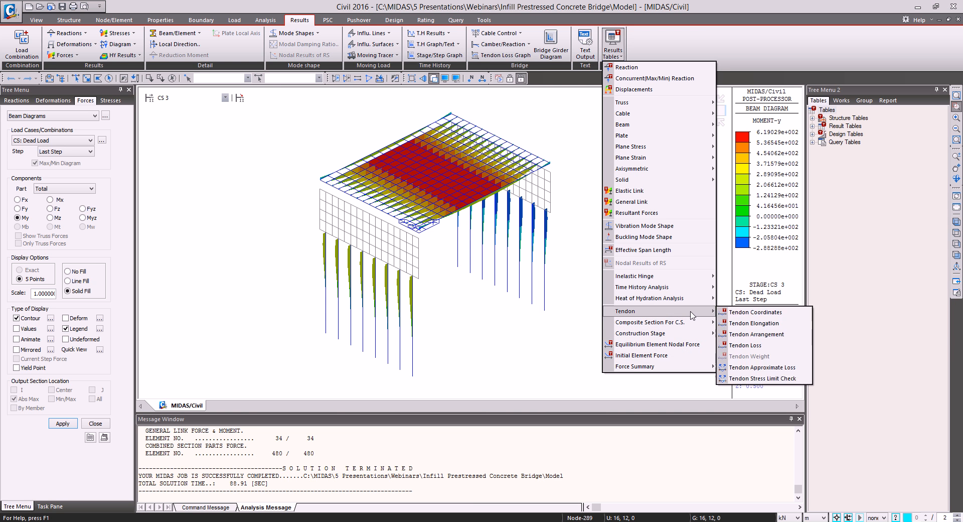
{"action": "left_click", "coordinate": [748, 345]}
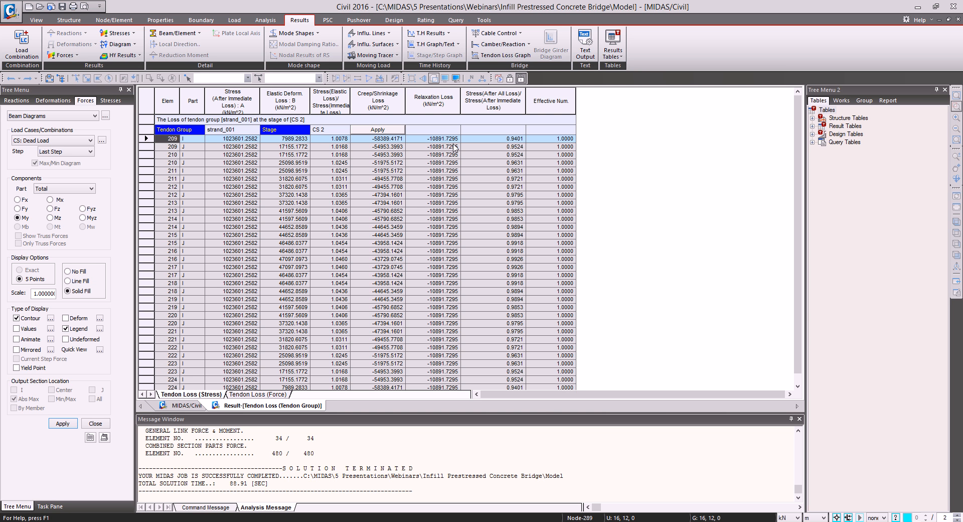
{"action": "middle_click", "coordinate": [285, 405]}
Tabulate composite section Beam Force & Stress for elements 17to256, Summation, stage CS 3, Part i only, and highlight element 17's two section-part rows
{"action": "left_click", "coordinate": [613, 50]}
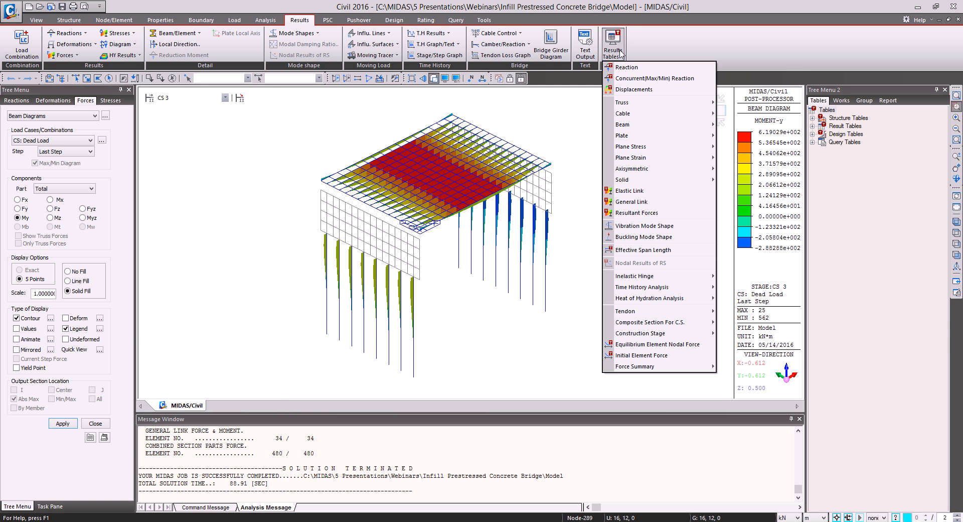
{"action": "mouse_move", "coordinate": [656, 331]}
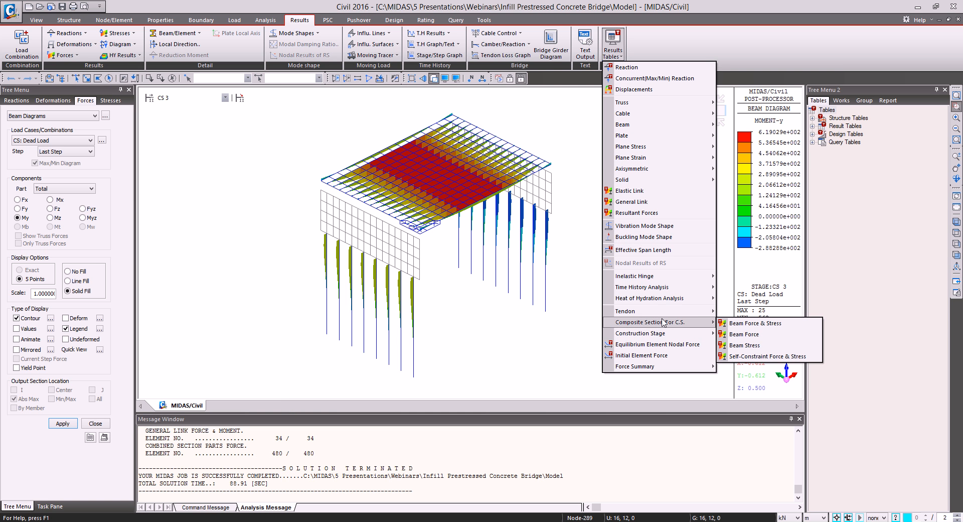
{"action": "left_click", "coordinate": [751, 330]}
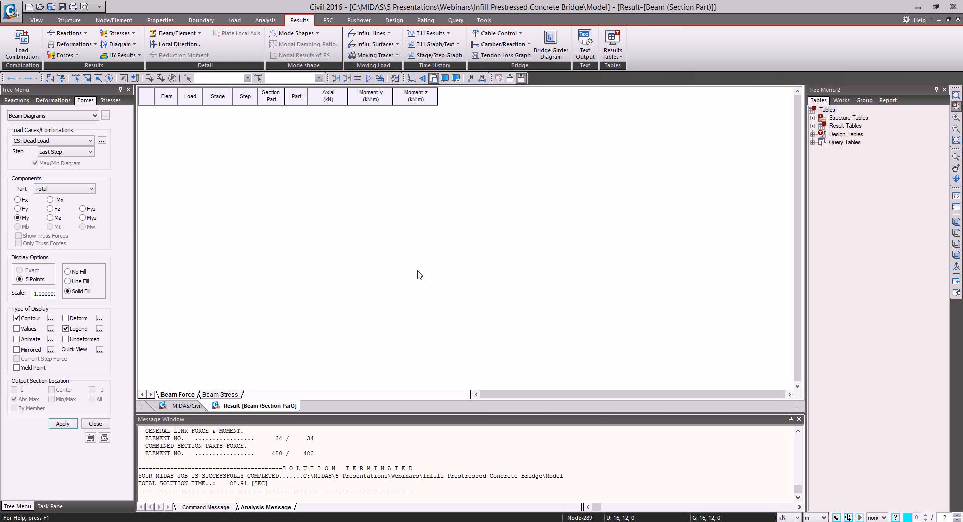
{"action": "left_click", "coordinate": [428, 263]}
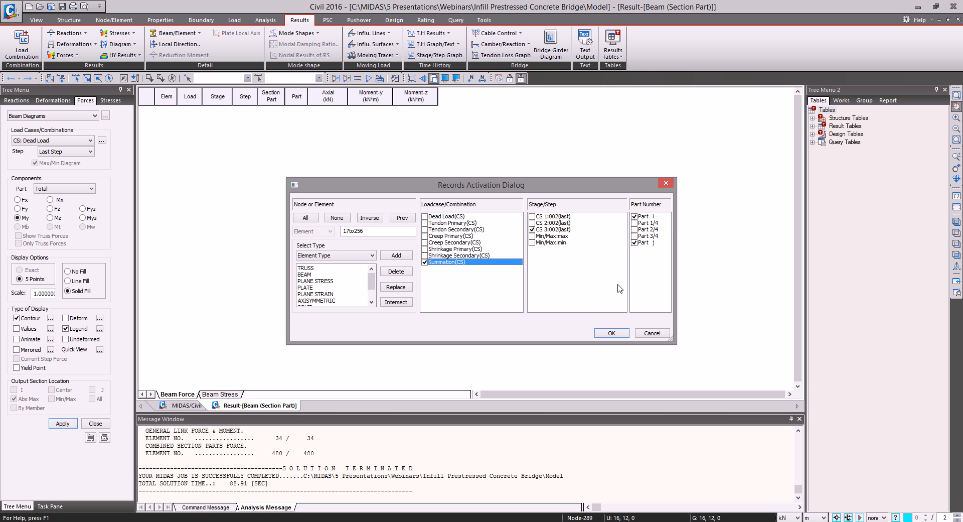
{"action": "left_click", "coordinate": [634, 236]}
{"action": "left_click", "coordinate": [634, 243]}
{"action": "left_click", "coordinate": [611, 334]}
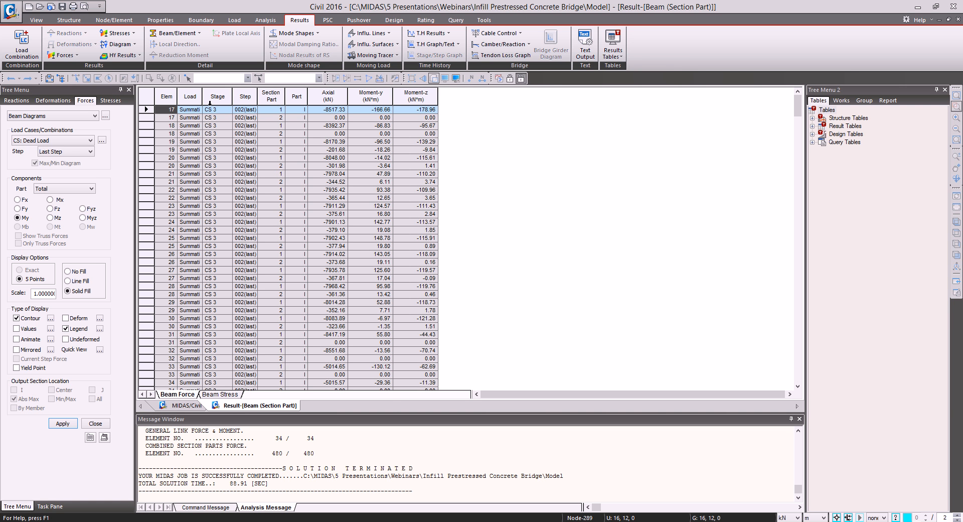
{"action": "left_click_drag", "start_coordinate": [145, 109], "coordinate": [144, 117]}
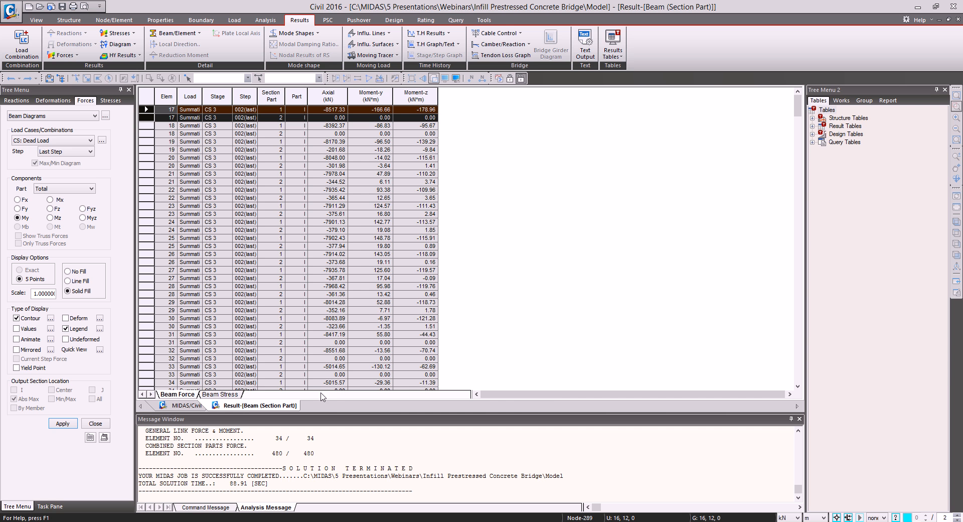
Review the composite section Beam Stress table, highlight element 17's two section-part rows, and return to the model view
{"action": "left_click", "coordinate": [215, 394]}
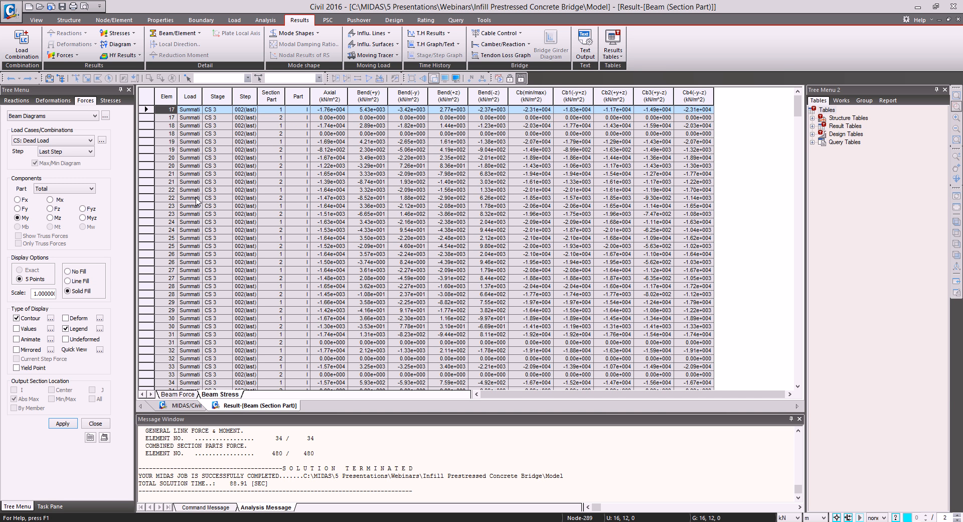
{"action": "left_click_drag", "start_coordinate": [145, 108], "coordinate": [146, 117]}
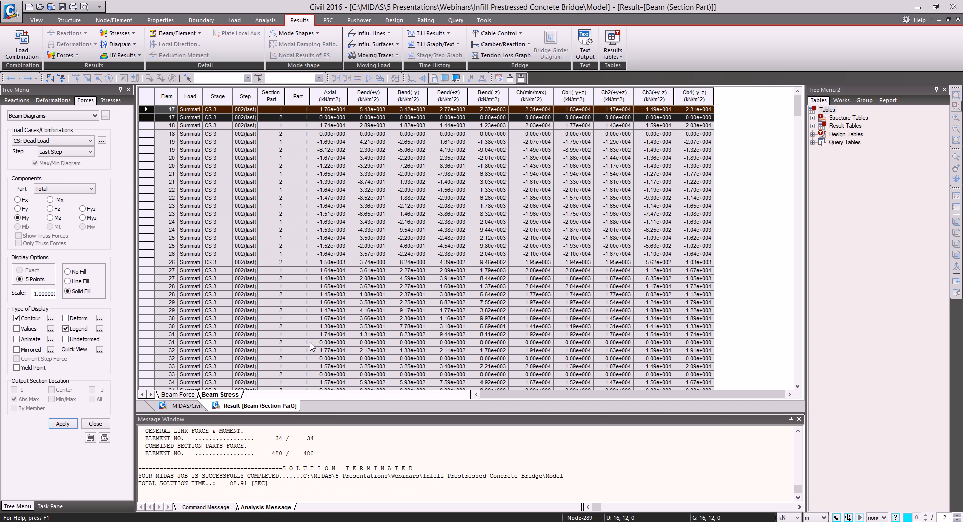
{"action": "left_click", "coordinate": [183, 405]}
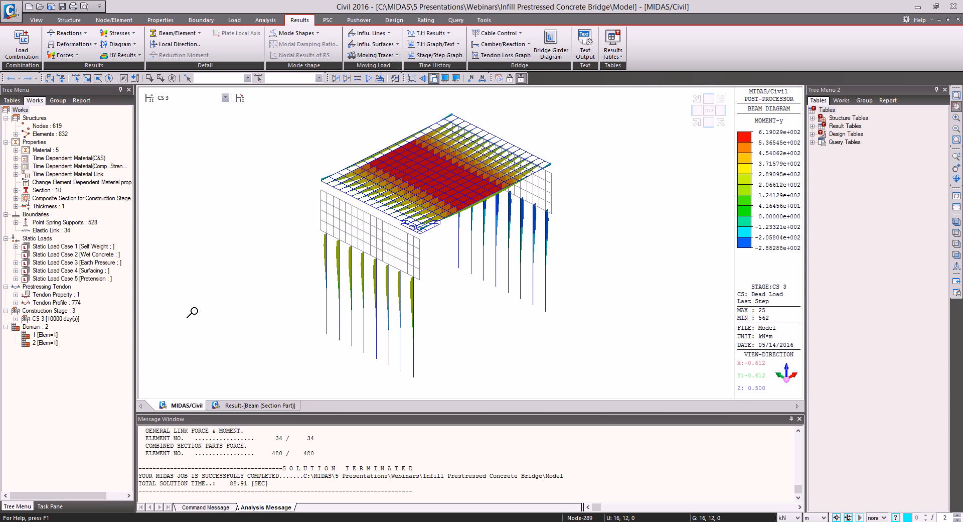
Switch to the PostCS stage and display the beam My diagram for moving load case MVmax: gr1a
{"action": "left_click", "coordinate": [225, 97]}
{"action": "left_click", "coordinate": [173, 133]}
{"action": "right_click", "coordinate": [239, 152]}
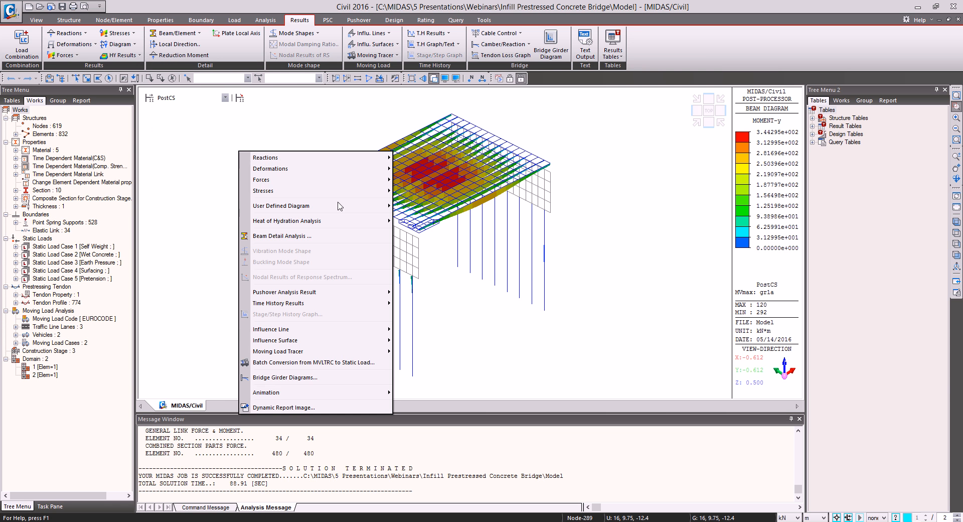
{"action": "mouse_move", "coordinate": [322, 180]}
{"action": "left_click", "coordinate": [416, 201]}
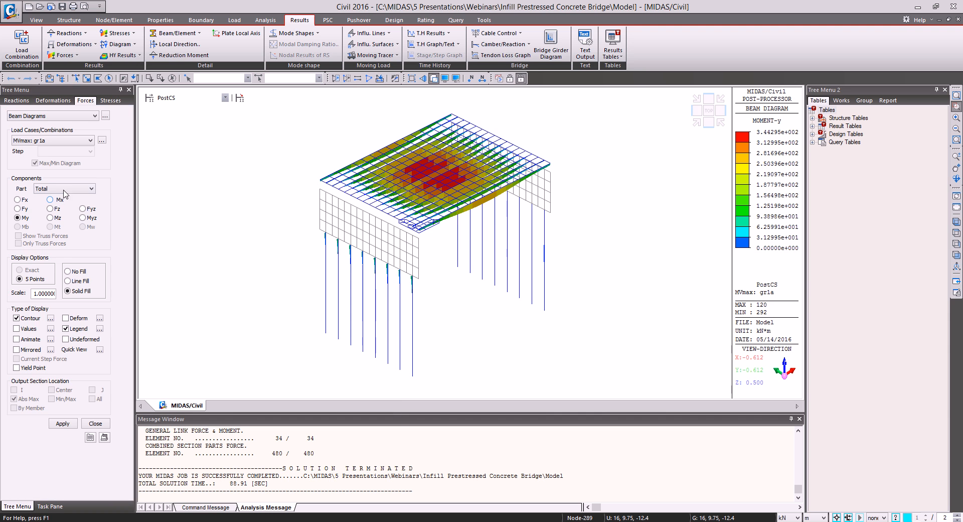
{"action": "left_click", "coordinate": [64, 423]}
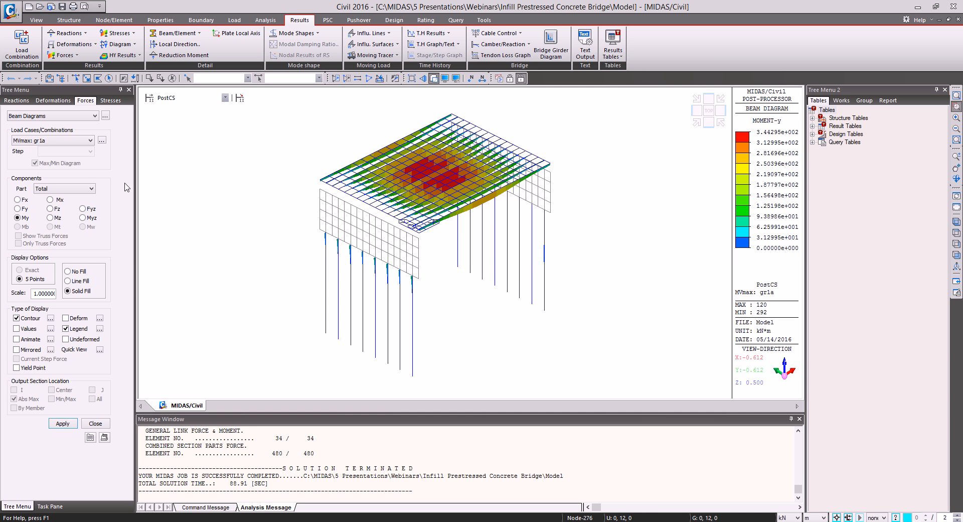
Display the beam My diagrams for moving load cases MVmin: gr1a and MVall: gr1a
{"action": "left_click", "coordinate": [38, 144]}
{"action": "left_click", "coordinate": [38, 156]}
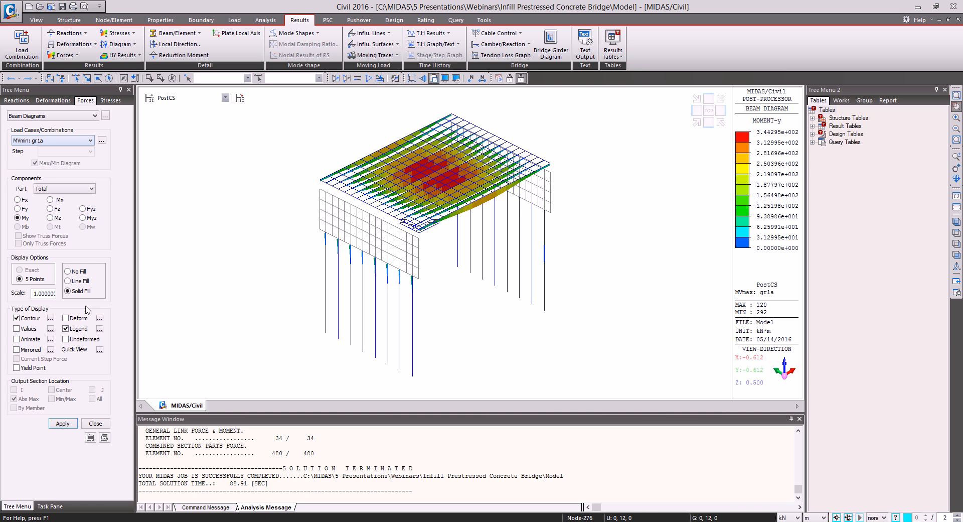
{"action": "left_click", "coordinate": [62, 422]}
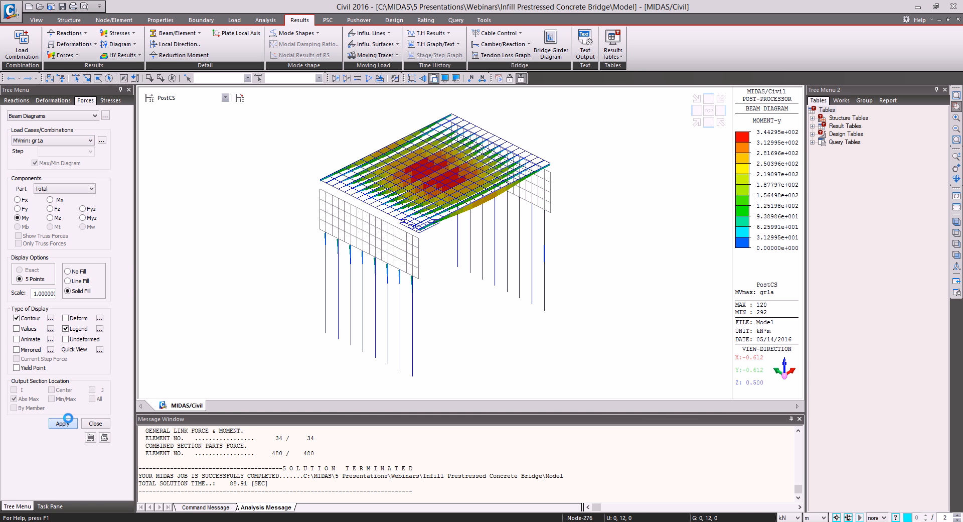
{"action": "left_click", "coordinate": [54, 141]}
{"action": "left_click", "coordinate": [42, 164]}
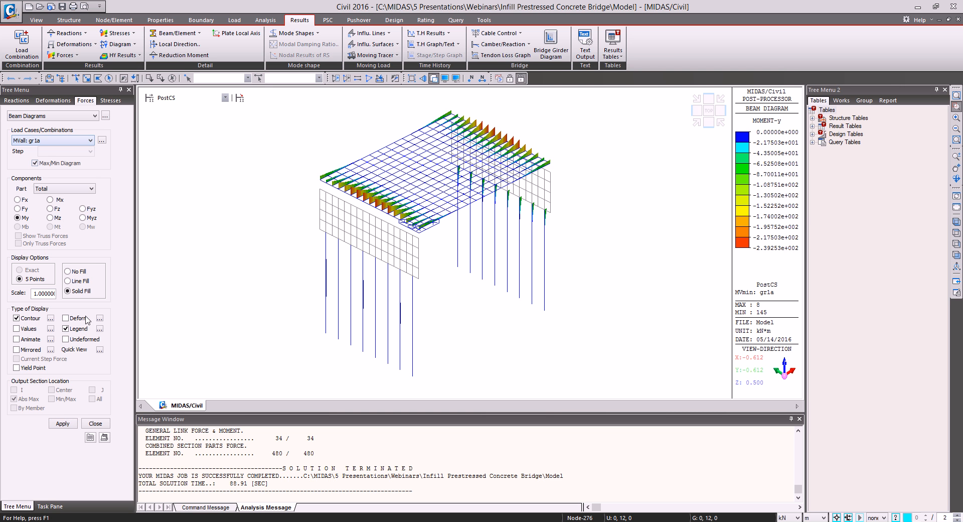
{"action": "left_click", "coordinate": [72, 422]}
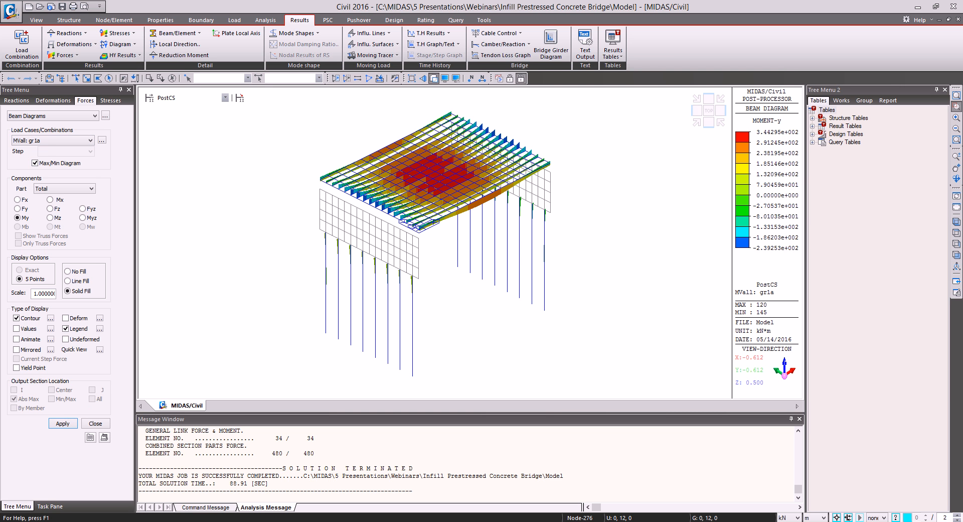
Return the beam My diagram to moving load case MVmax: gr1a to identify the element with the maximum moment
{"action": "left_click", "coordinate": [46, 141]}
{"action": "left_click", "coordinate": [40, 150]}
{"action": "left_click", "coordinate": [70, 423]}
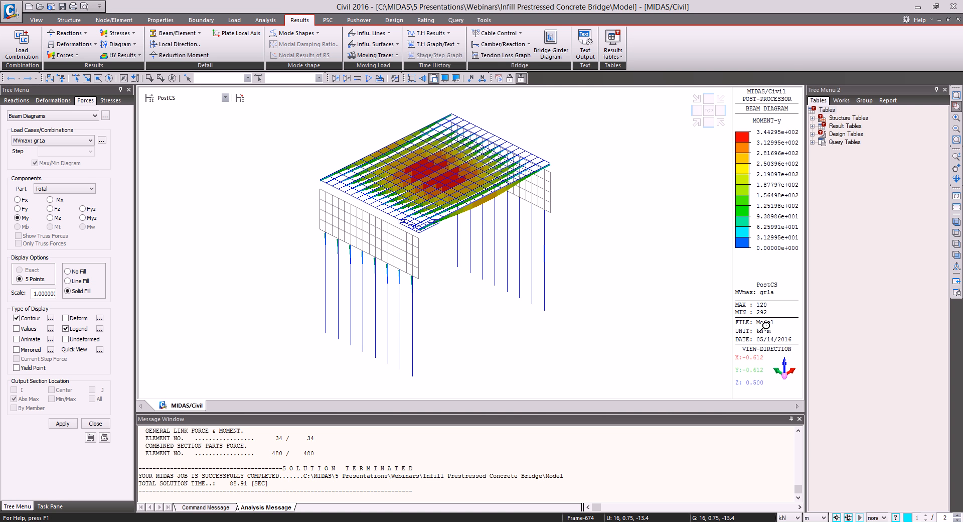
Trace the moving load position for Beam Forces/Moments My, case MVmax: gr1a, at key element 120, and inspect the deck loads closely
{"action": "left_click", "coordinate": [366, 56]}
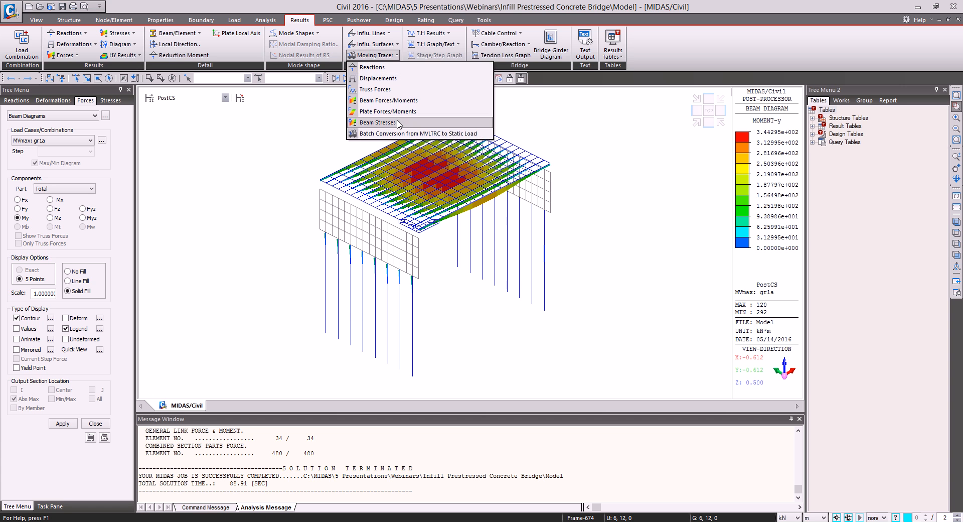
{"action": "left_click", "coordinate": [382, 100]}
{"action": "left_click", "coordinate": [70, 152]}
{"action": "type", "text": "120"}
{"action": "left_click", "coordinate": [63, 353]}
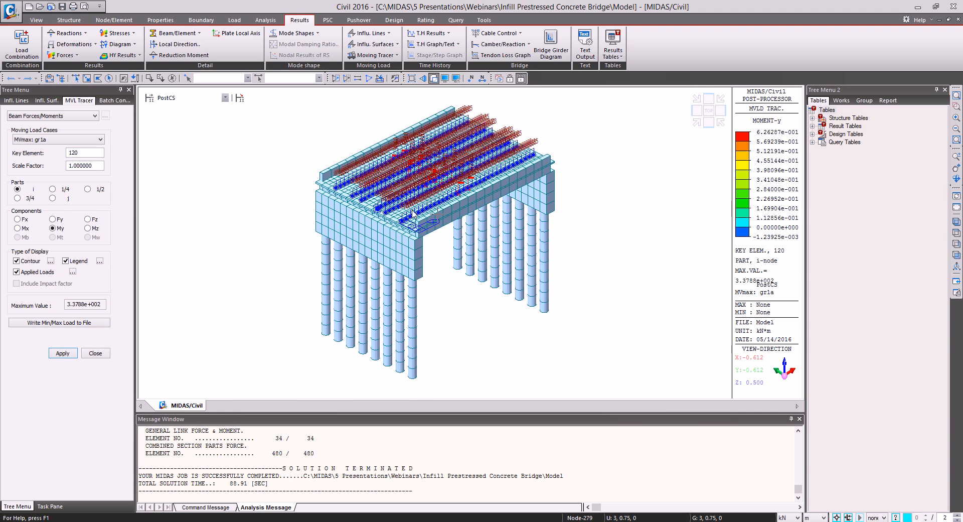
{"action": "scroll", "coordinate": [421, 254], "scroll_direction": "up", "scroll_amount": 4}
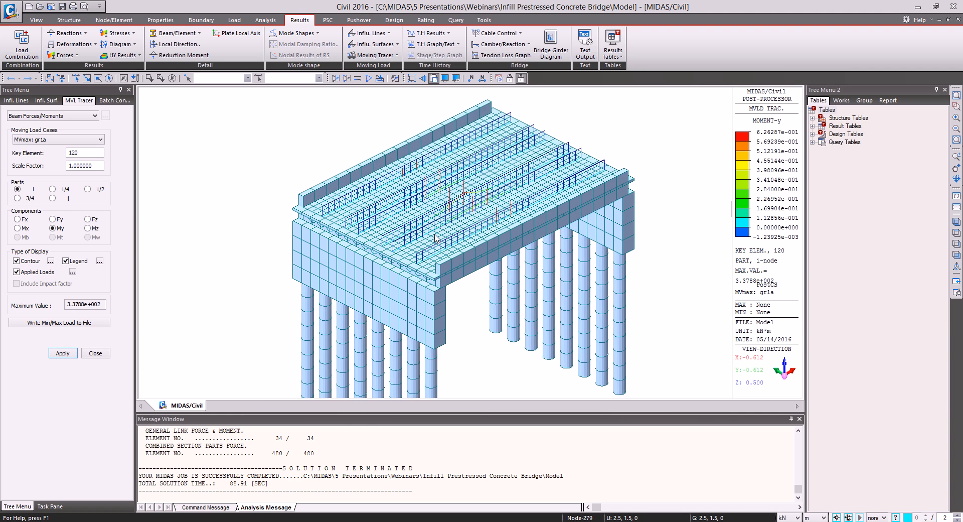
{"action": "middle_click_drag", "start_coordinate": [449, 224], "coordinate": [443, 258]}
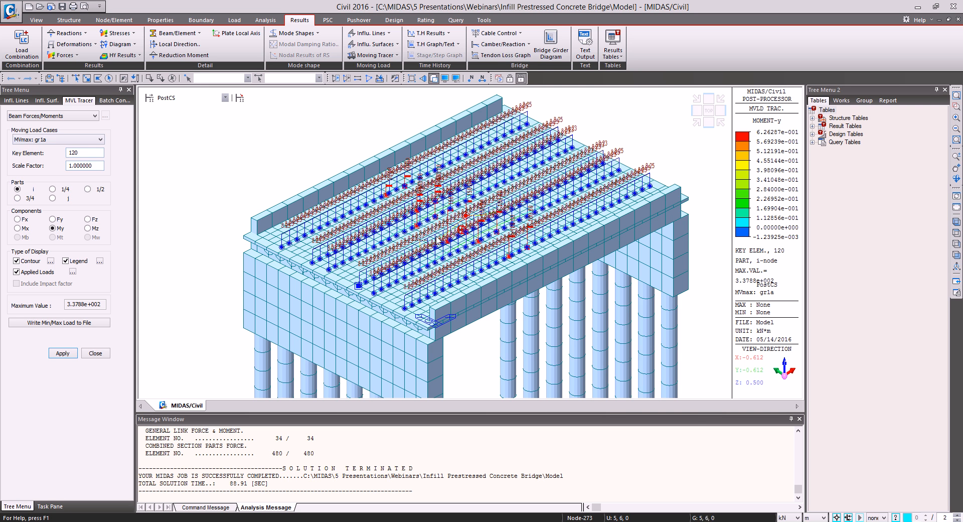
Switch the moving load tracer for element 120 to case MVmax: gr5 and examine the lane and special vehicle loads on the deck
{"action": "left_click", "coordinate": [29, 142]}
{"action": "left_click", "coordinate": [31, 167]}
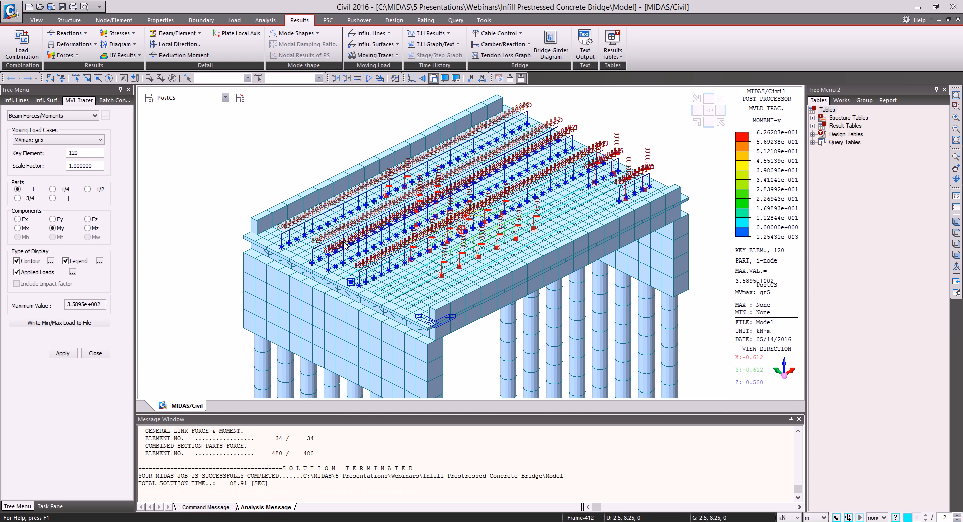
{"action": "mouse_move", "coordinate": [344, 245]}
{"action": "mouse_move", "coordinate": [603, 176]}
{"action": "mouse_move", "coordinate": [450, 238]}
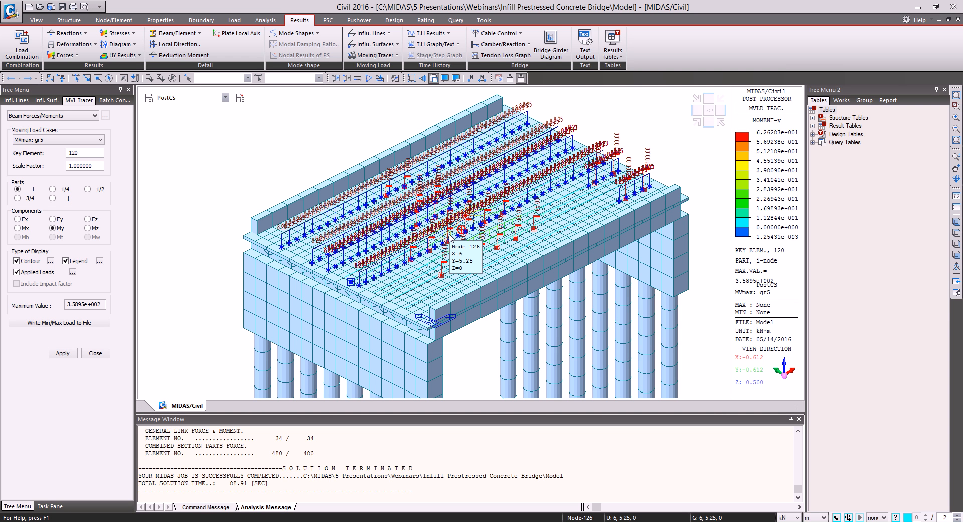
Review the Moving Load Analysis Control Data settings and close them without changes
{"action": "left_click", "coordinate": [265, 20]}
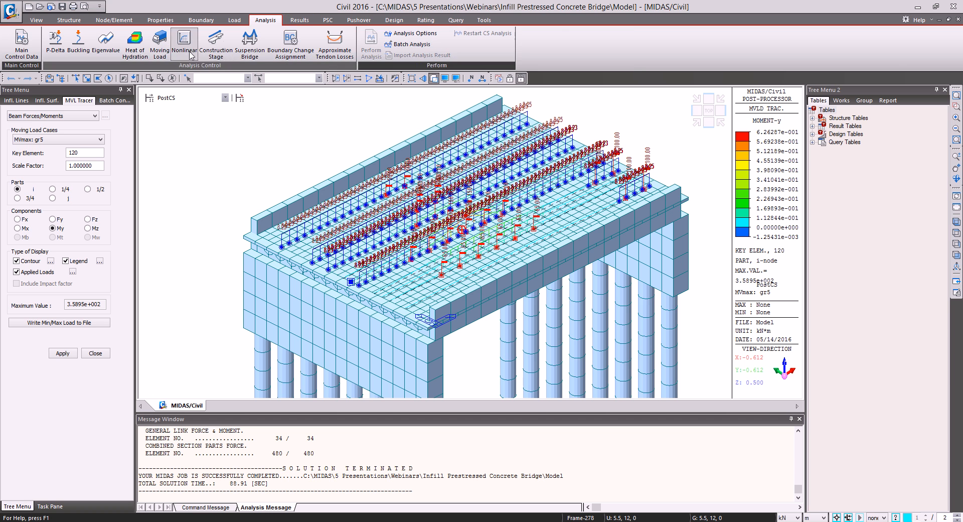
{"action": "left_click", "coordinate": [164, 50]}
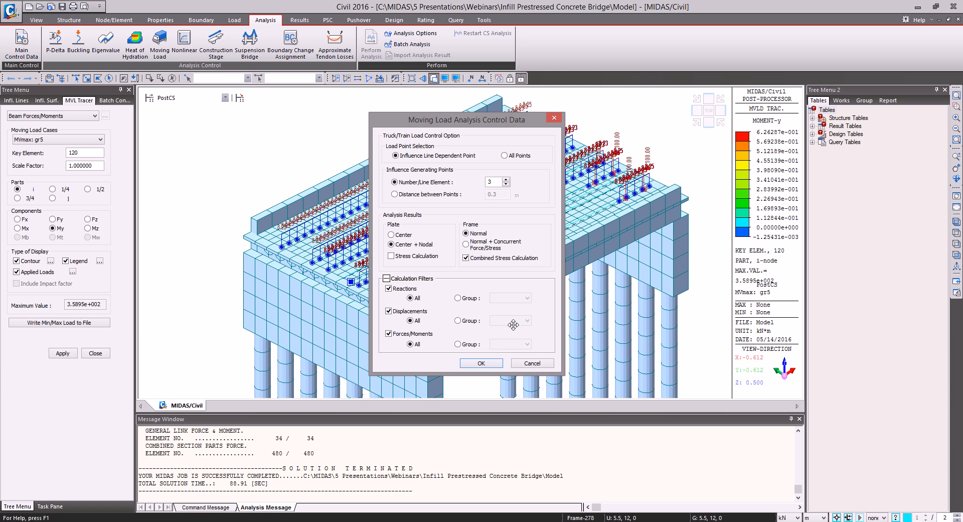
{"action": "left_click", "coordinate": [532, 363]}
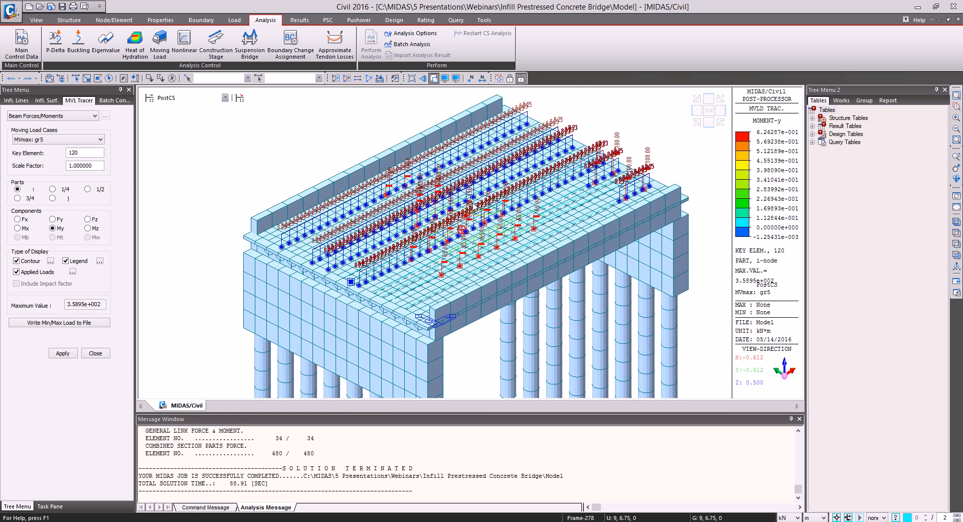